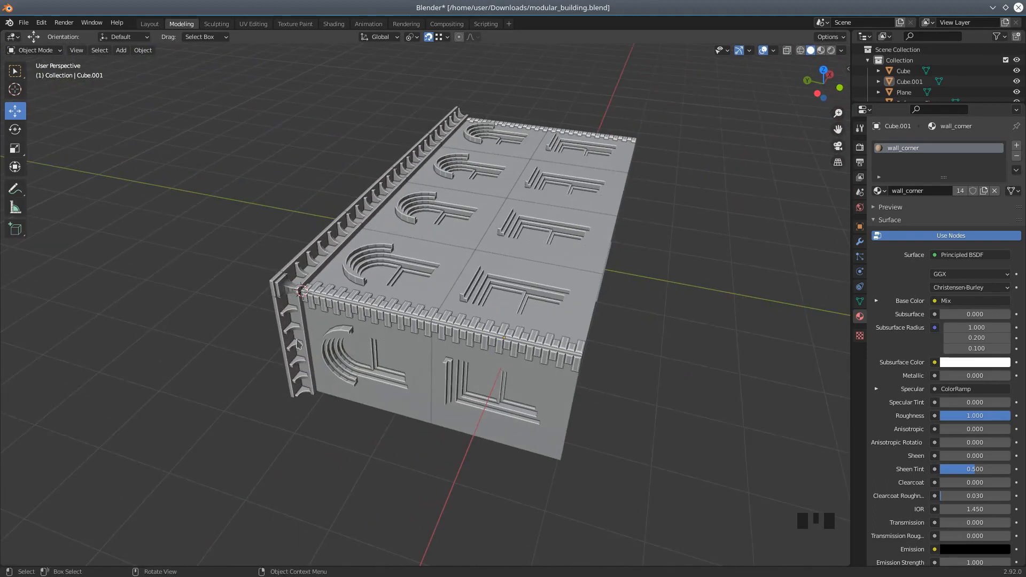
Delete the five front-side objects of the building: both window panels, both trim strips above them and the vertical corner column
middle_click_drag(376, 399, 383, 398)
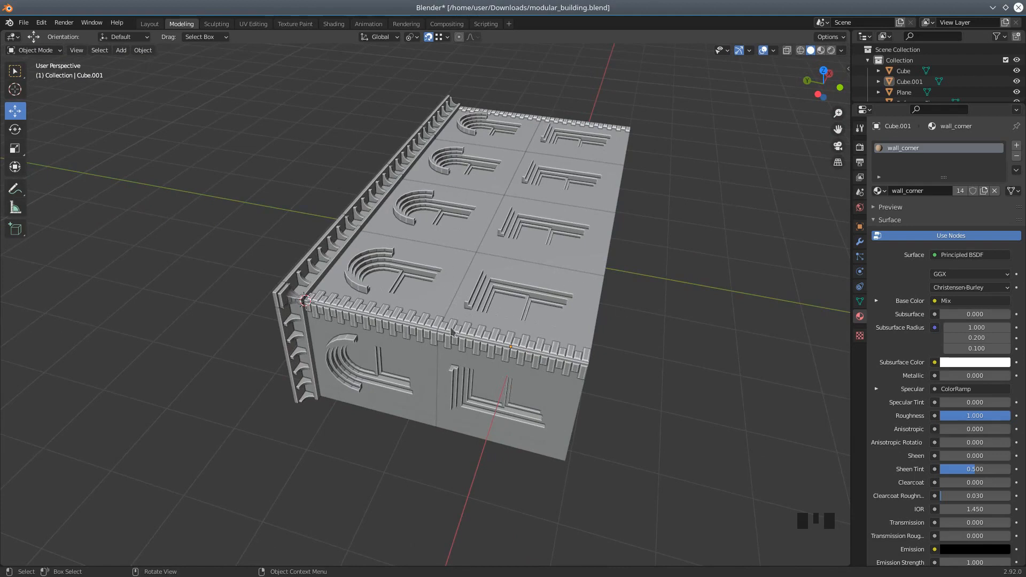
left_click(381, 409)
left_click(383, 335, "shift")
left_click(478, 355, "shift")
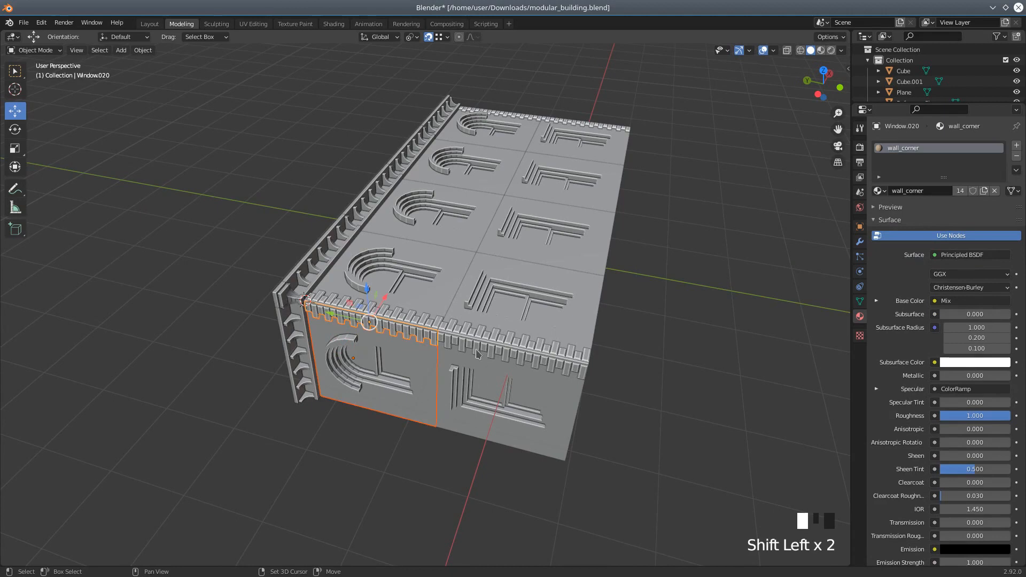
left_click(477, 419, "shift")
left_click(298, 369, "shift")
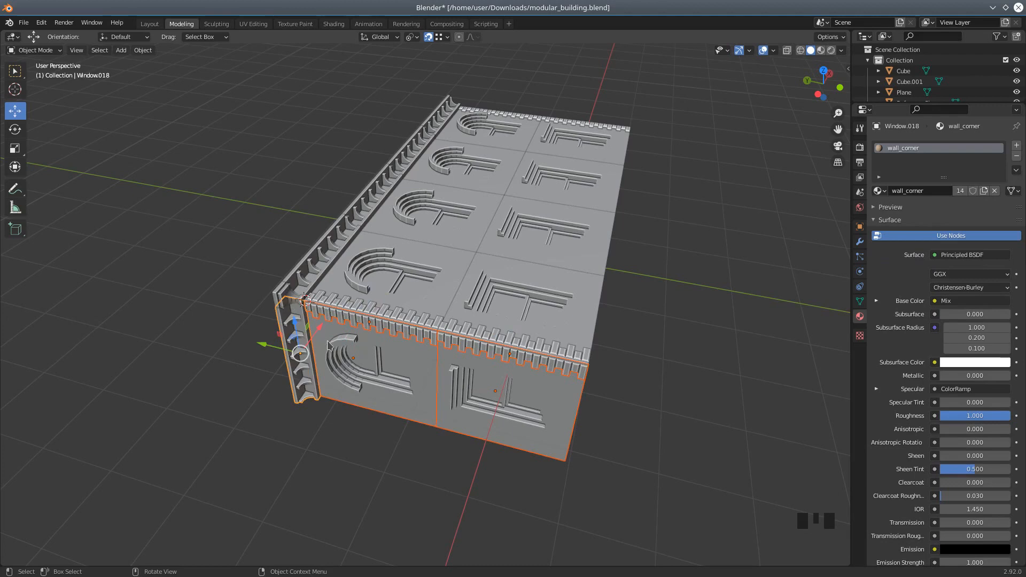
key("Delete")
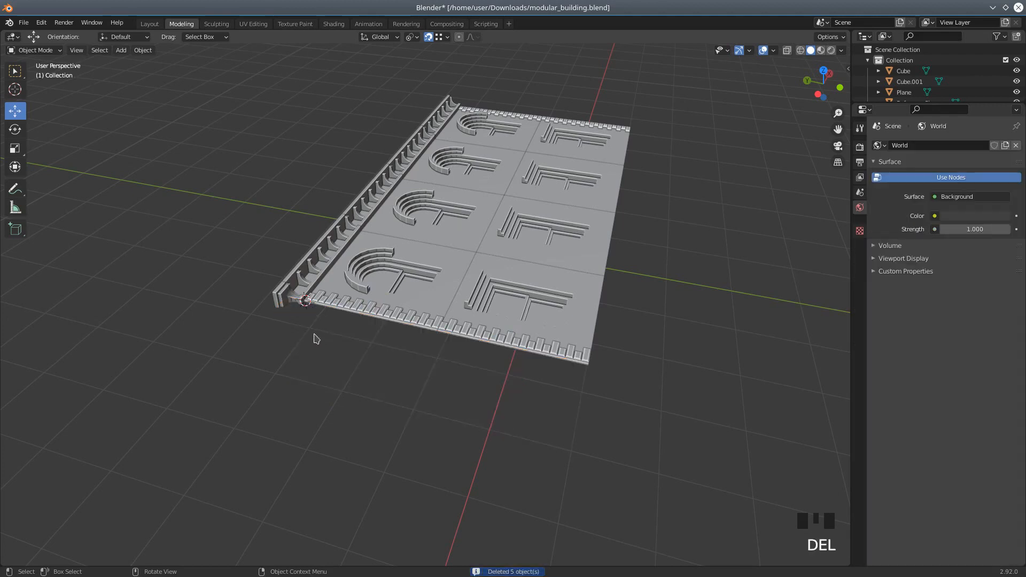
Select the bracket-shaped corner piece at the end of the long cornice and set its auto smooth angle to 53.5°
scroll(310, 432, "up", 2)
mouse_move(308, 428)
middle_mouse_down()
mouse_move(351, 413)
mouse_move(305, 419)
middle_mouse_up()
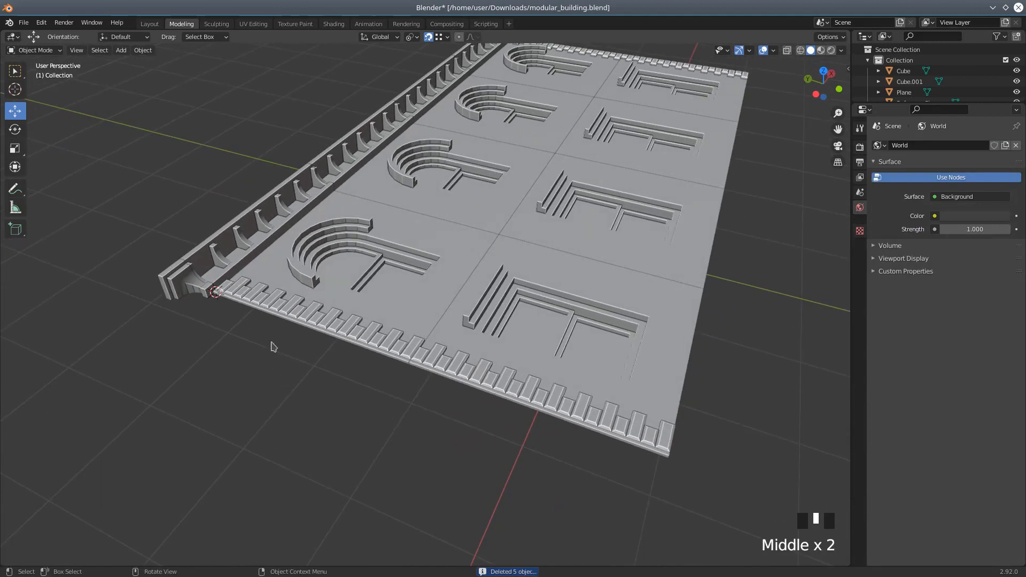
left_click(188, 287)
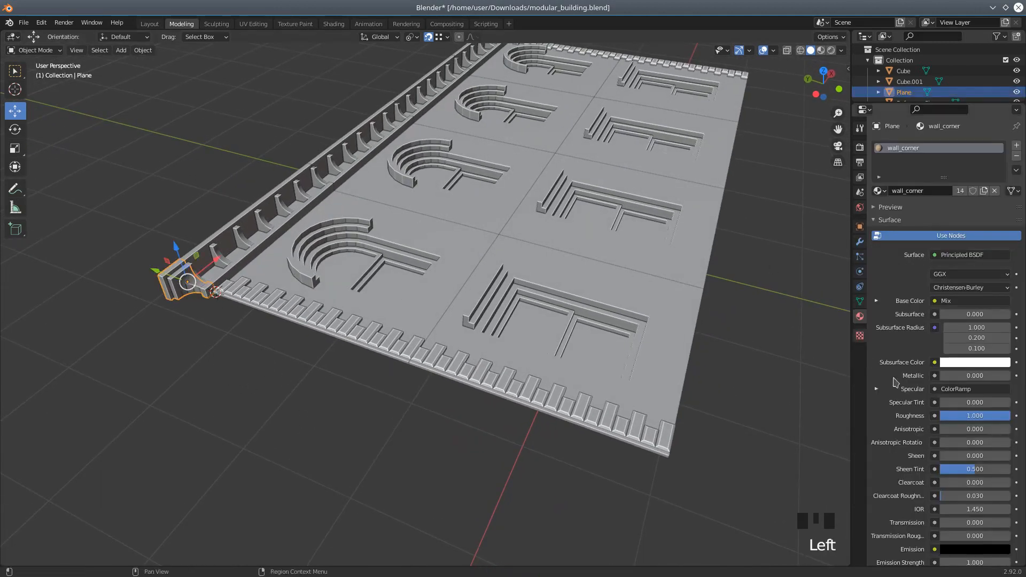
left_click(860, 301)
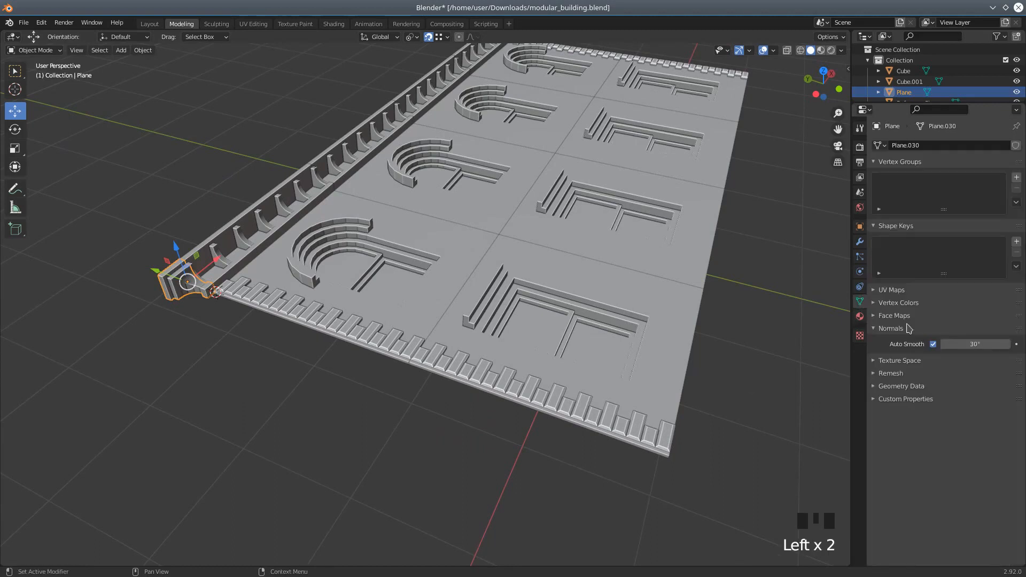
left_click(965, 344)
scroll(201, 390, "up", 2)
middle_click_drag(182, 371, 245, 370)
scroll(292, 410, "up", 1)
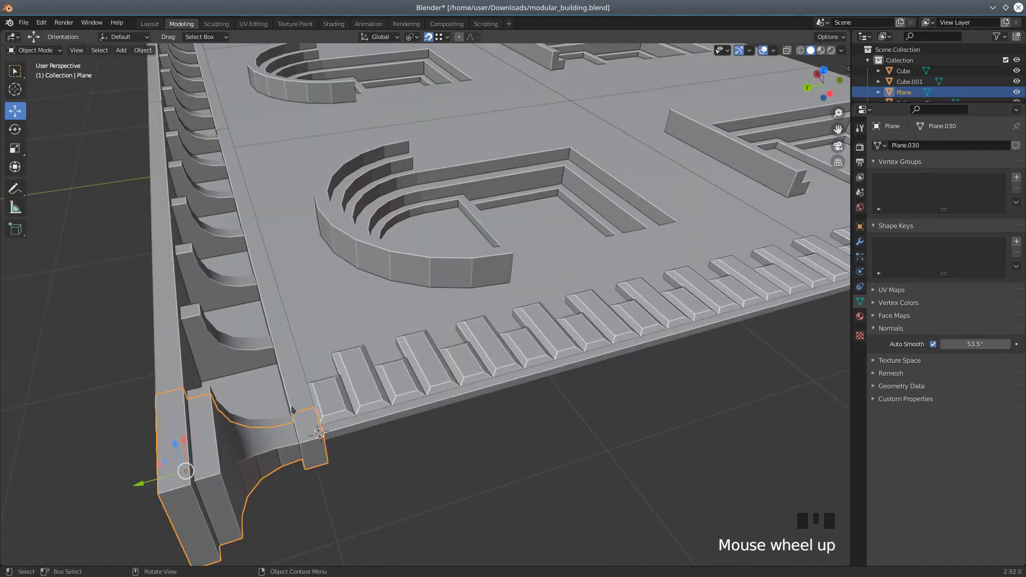
scroll(292, 410, "down", 1)
middle_click_drag(279, 413, 314, 406)
scroll(315, 302, "down", 2)
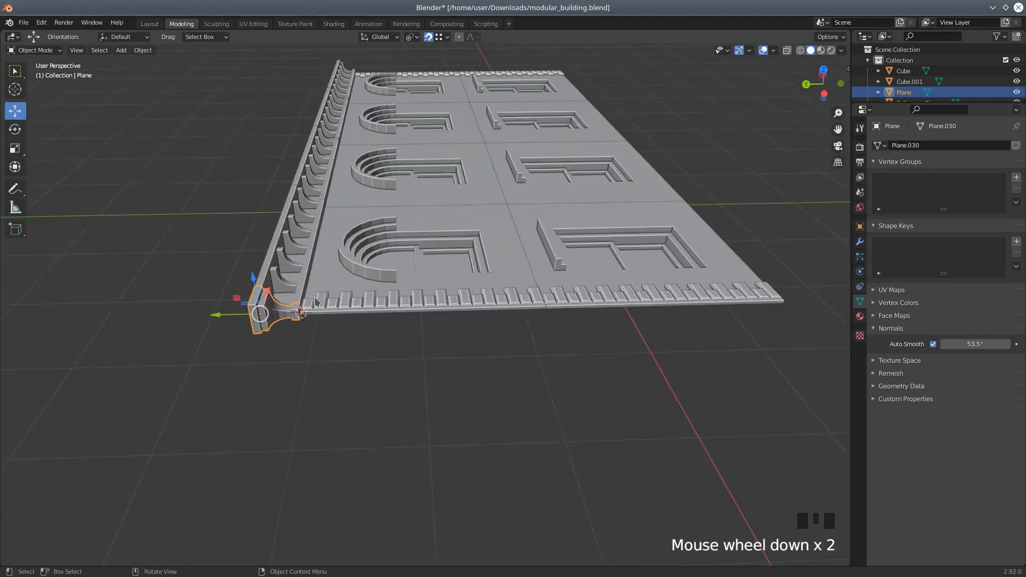
middle_click_drag(400, 356, 390, 360)
scroll(254, 411, "up", 3)
middle_click_drag(252, 408, 257, 371)
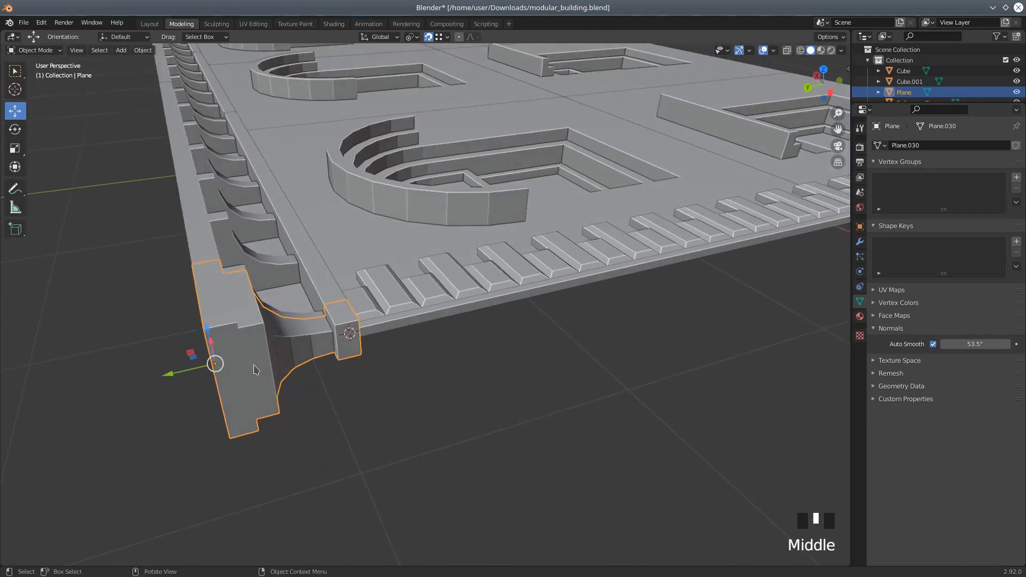
Apply Shade Smooth to the corner piece and set its auto smooth angle to 11.7°
left_click(283, 365)
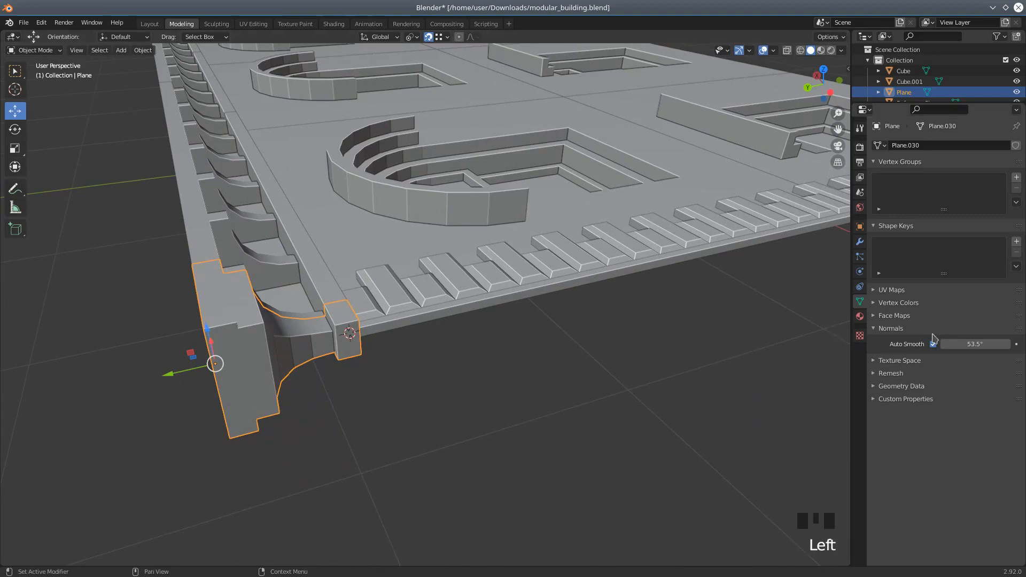
left_click(970, 344)
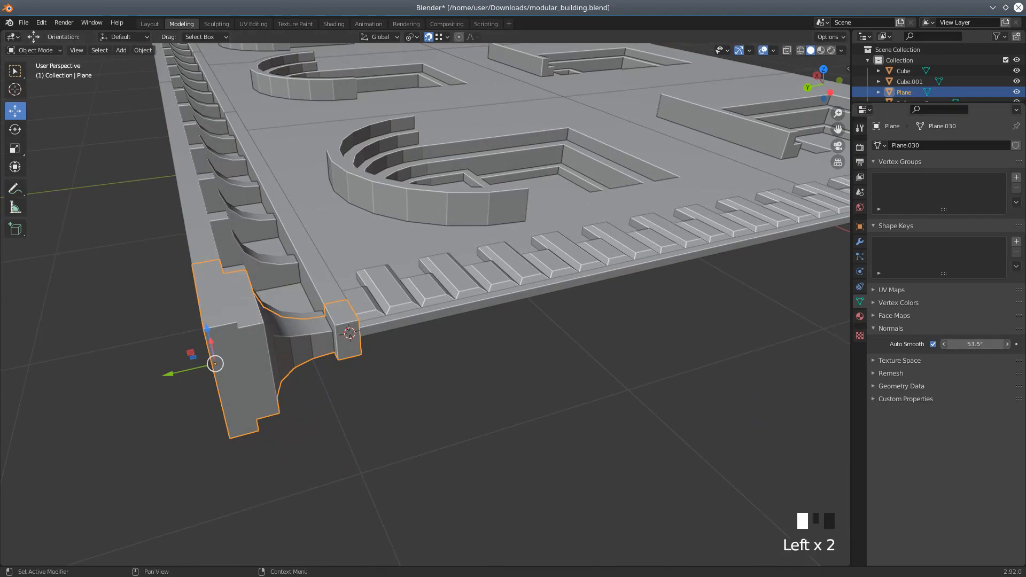
left_click(145, 51)
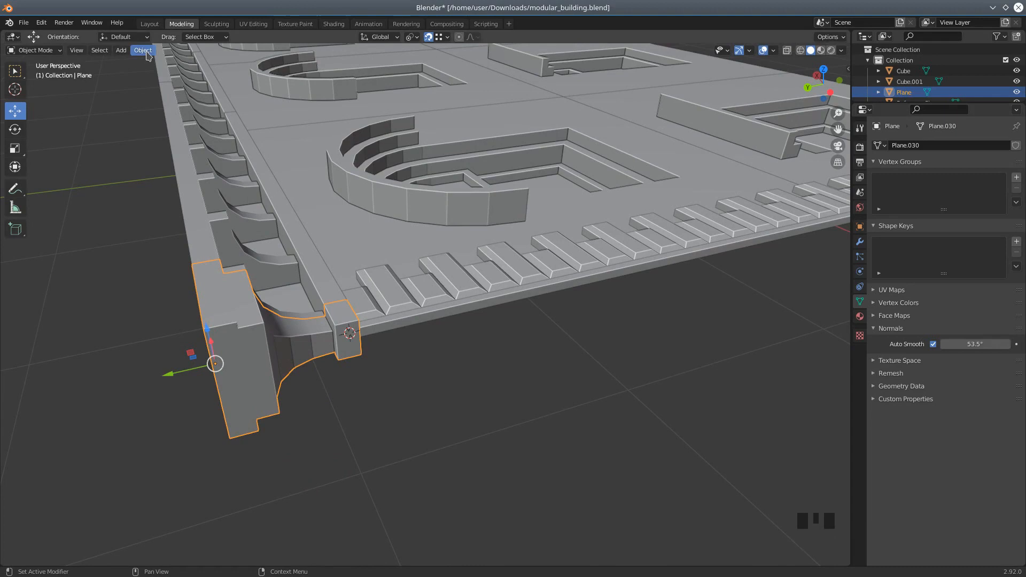
left_click(144, 51)
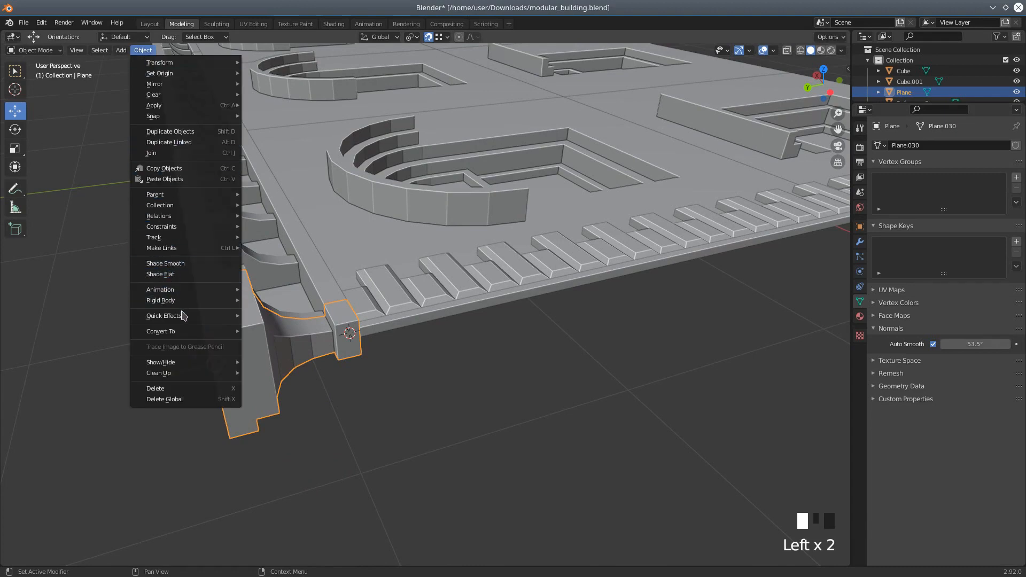
mouse_move(183, 315)
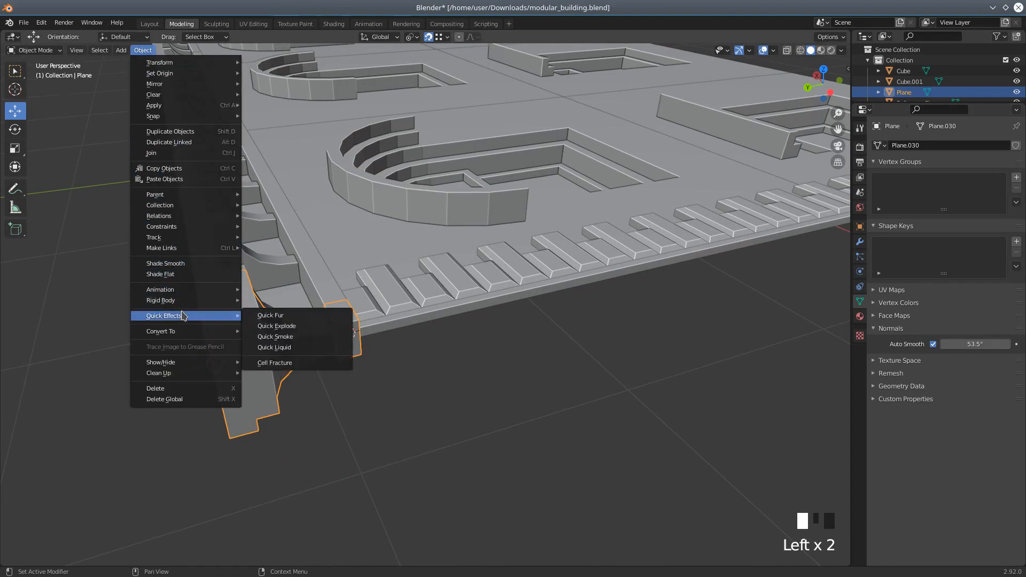
left_click(166, 263)
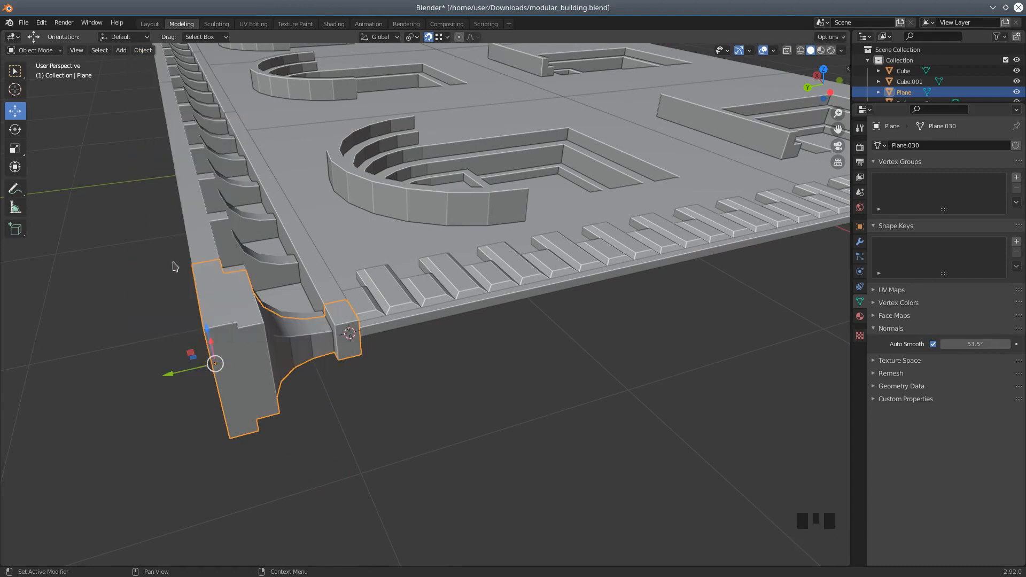
left_click(975, 344)
mouse_move(975, 344)
left_mouse_down()
mouse_move(1010, 343)
mouse_move(972, 344)
left_mouse_up()
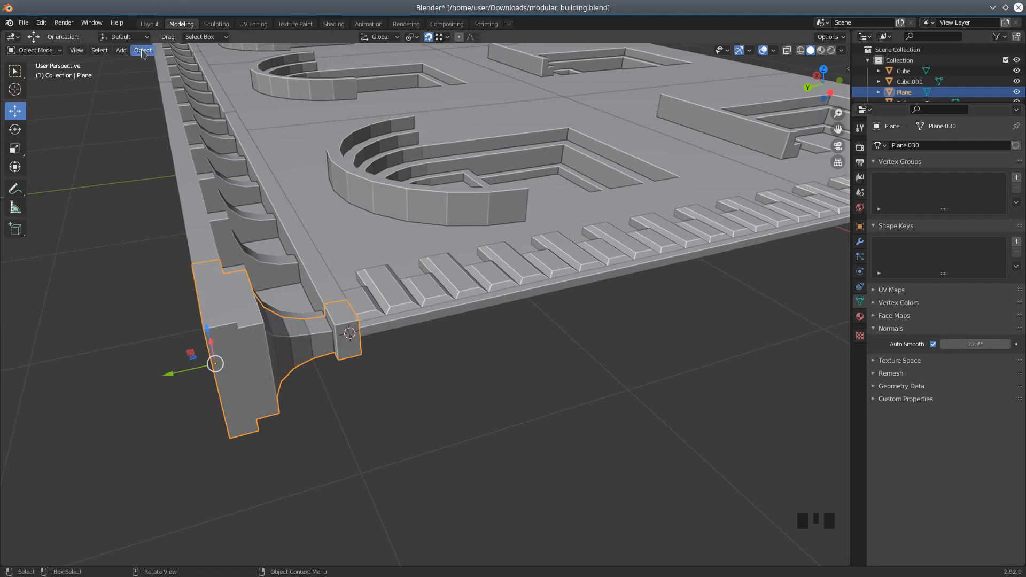
Turn on the Face Orientation overlay and check the direction of the corner piece's faces
left_click(773, 51)
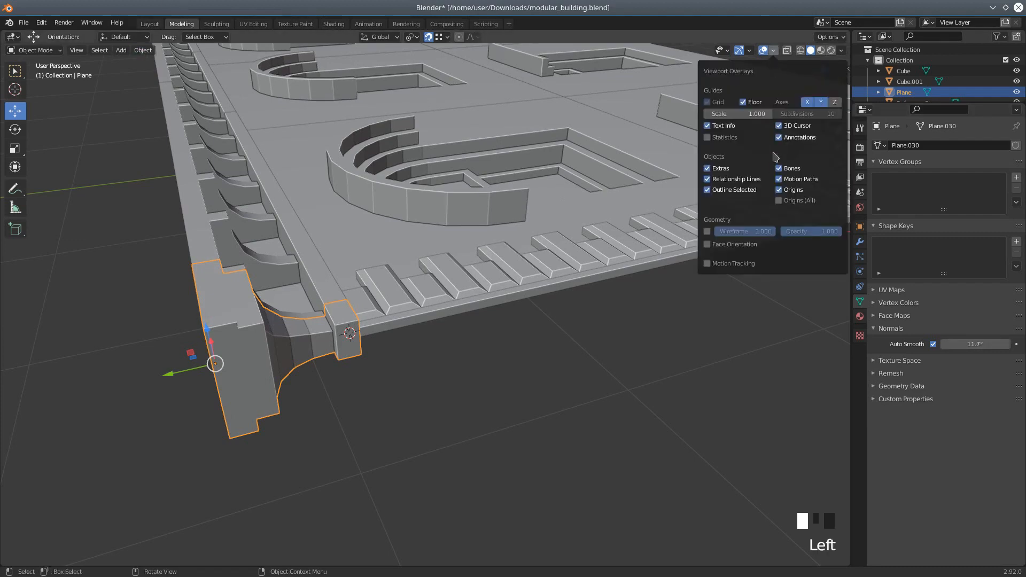
left_click(775, 54)
left_click(777, 55)
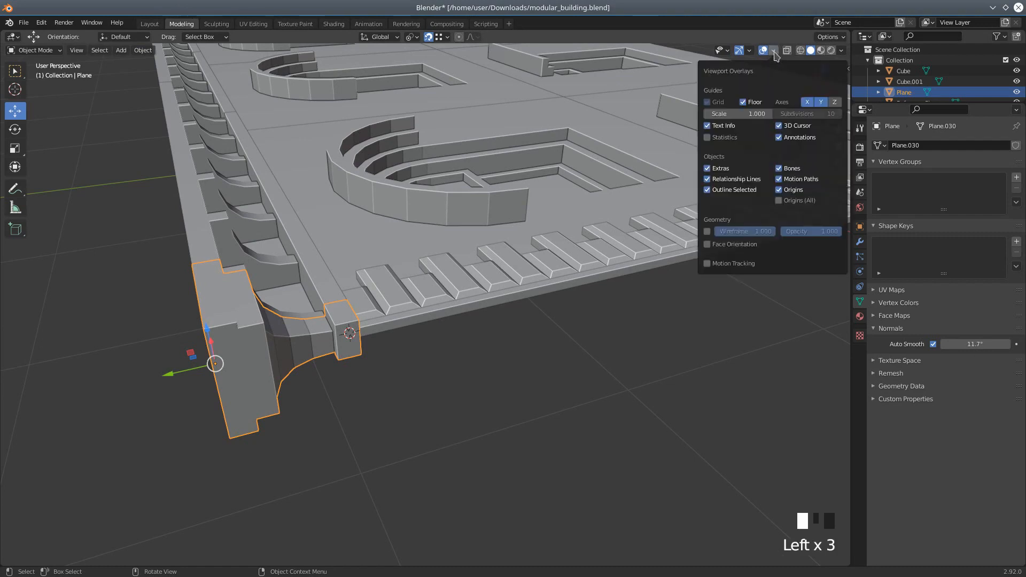
left_click(708, 245)
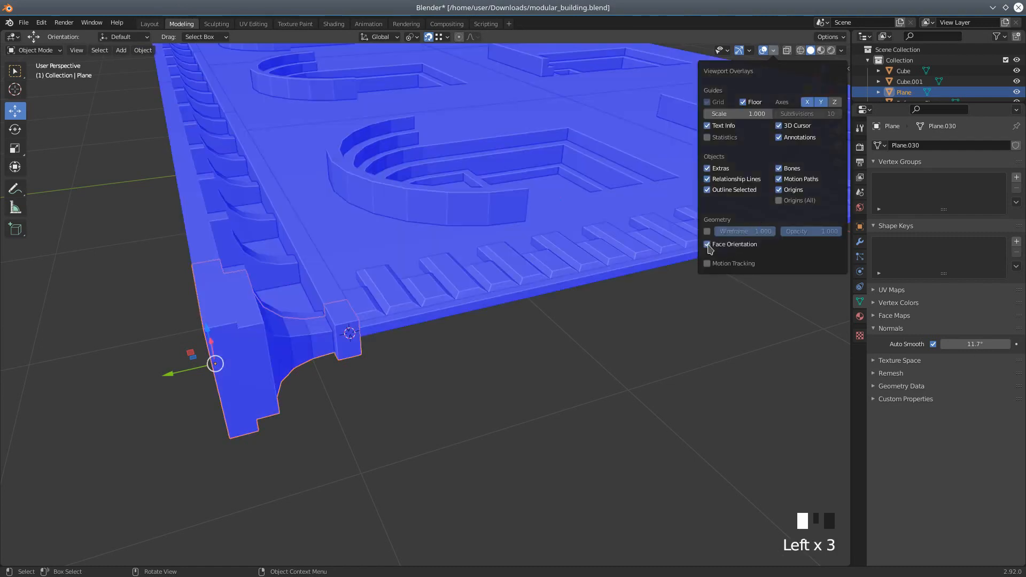
mouse_move(522, 283)
middle_mouse_down()
mouse_move(504, 283)
mouse_move(518, 284)
middle_mouse_up()
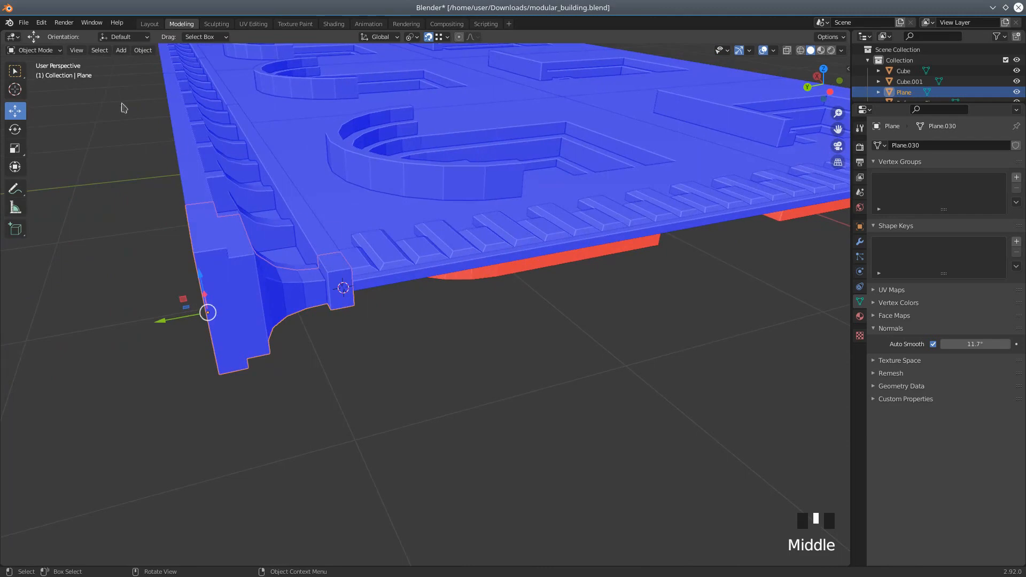
Open the corner piece's mesh in Edit Mode with vertex selection
left_click(34, 51)
left_click(33, 73)
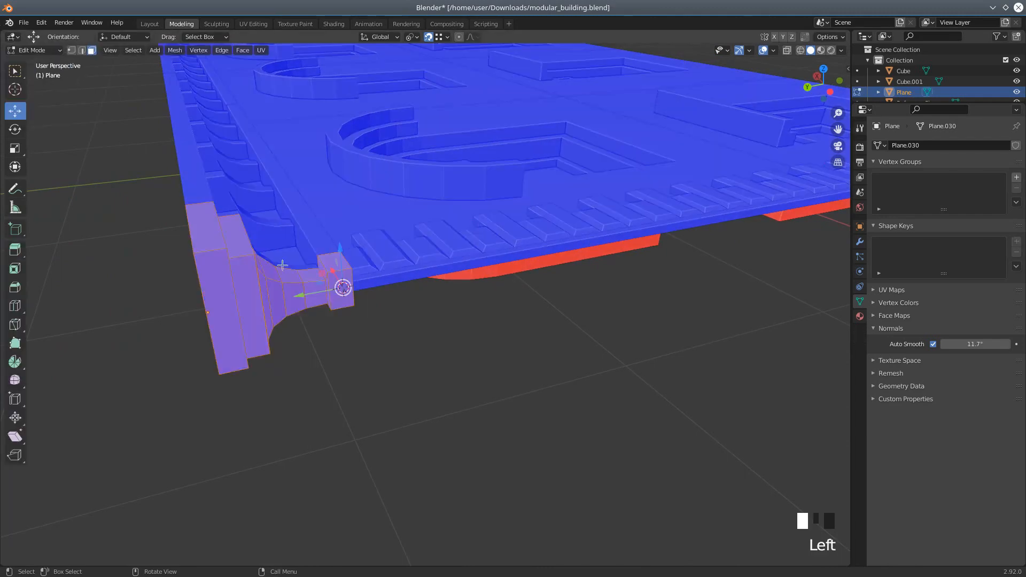
left_click(71, 50)
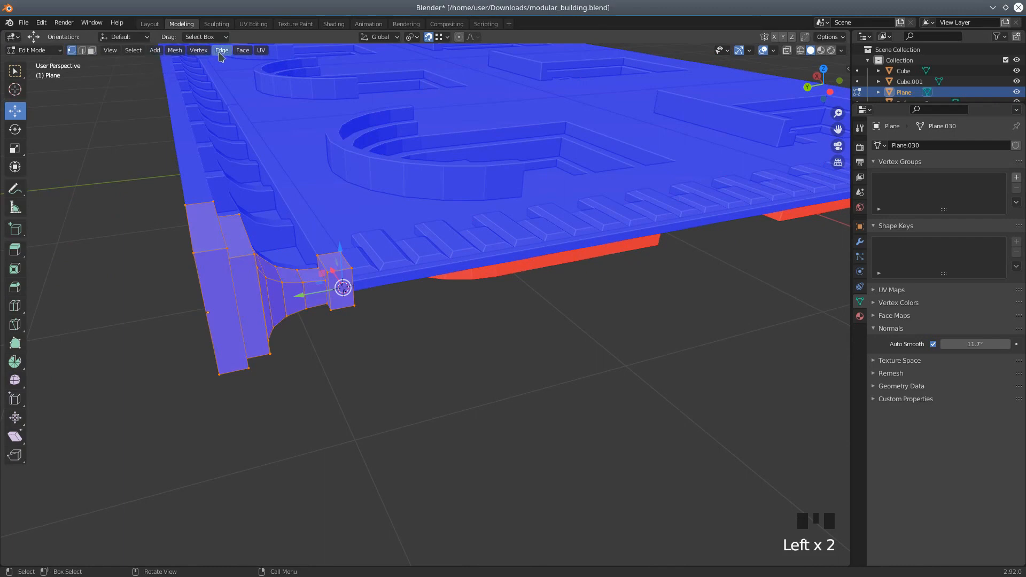
left_click(174, 50)
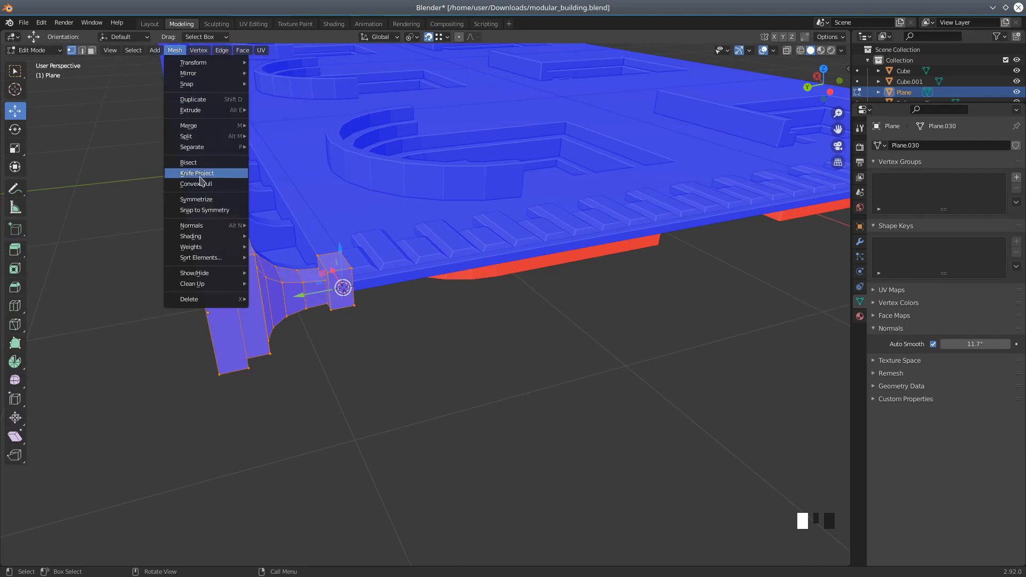
mouse_move(205, 251)
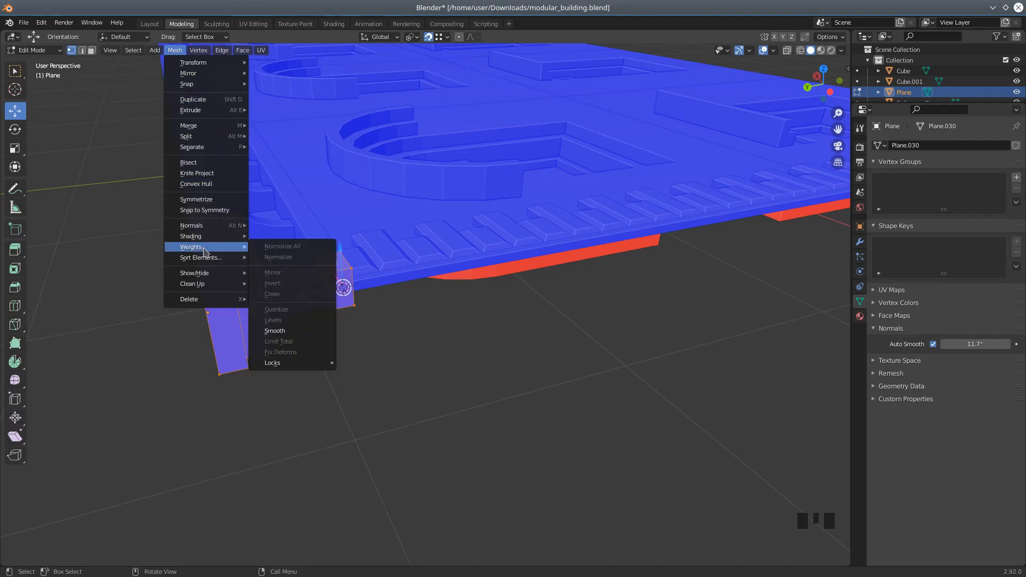
mouse_move(210, 286)
mouse_move(205, 127)
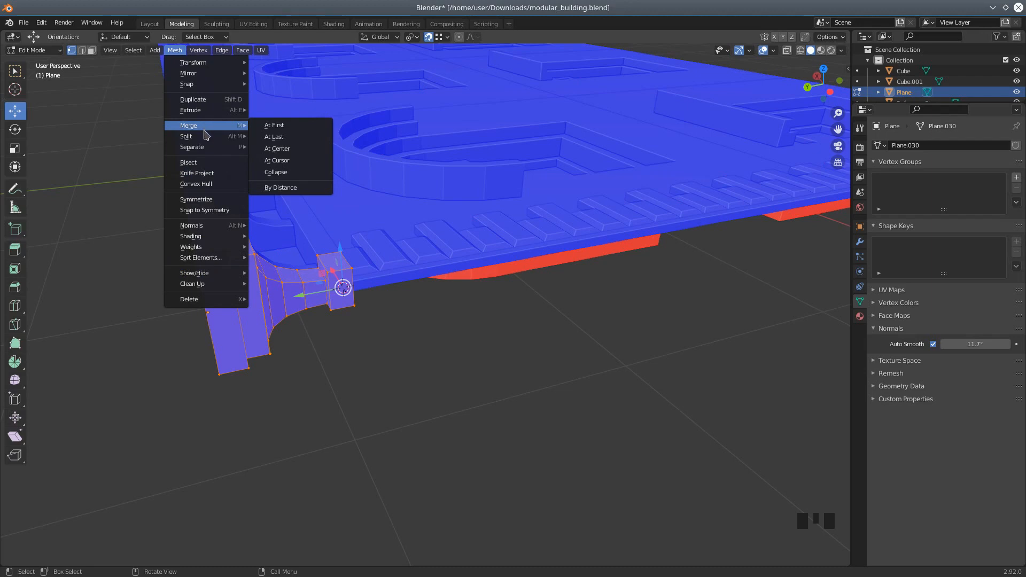
middle_click_drag(401, 328, 287, 275)
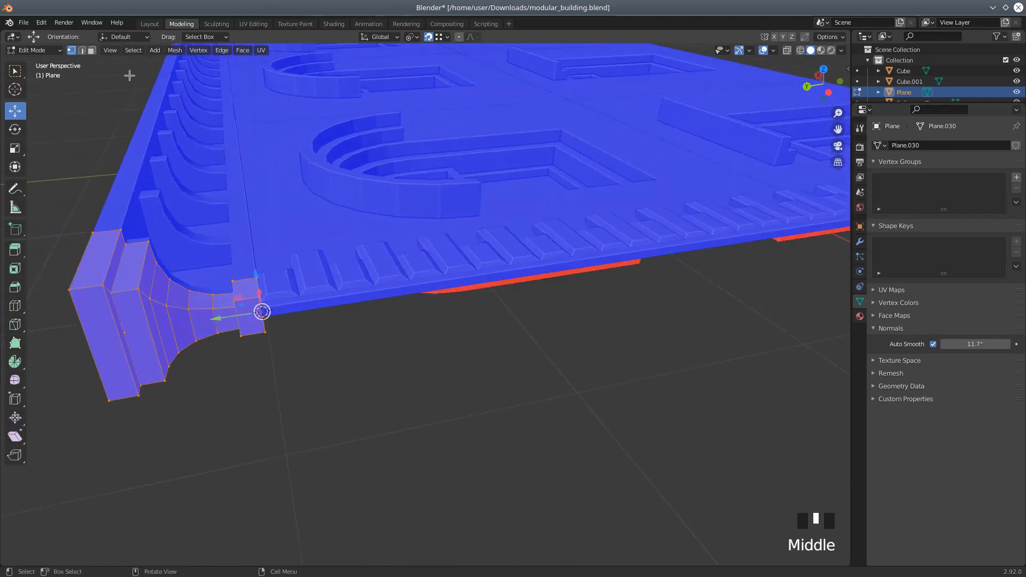
Merge the corner piece's overlapping vertices by distance, using a merge distance of 0.0001 m
left_click(175, 50)
mouse_move(176, 63)
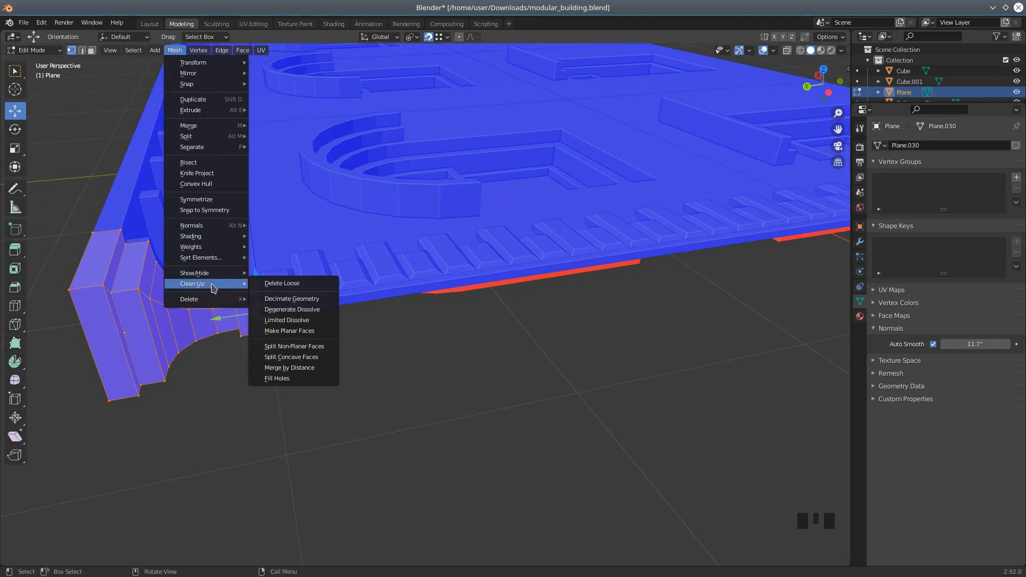
left_click(289, 368)
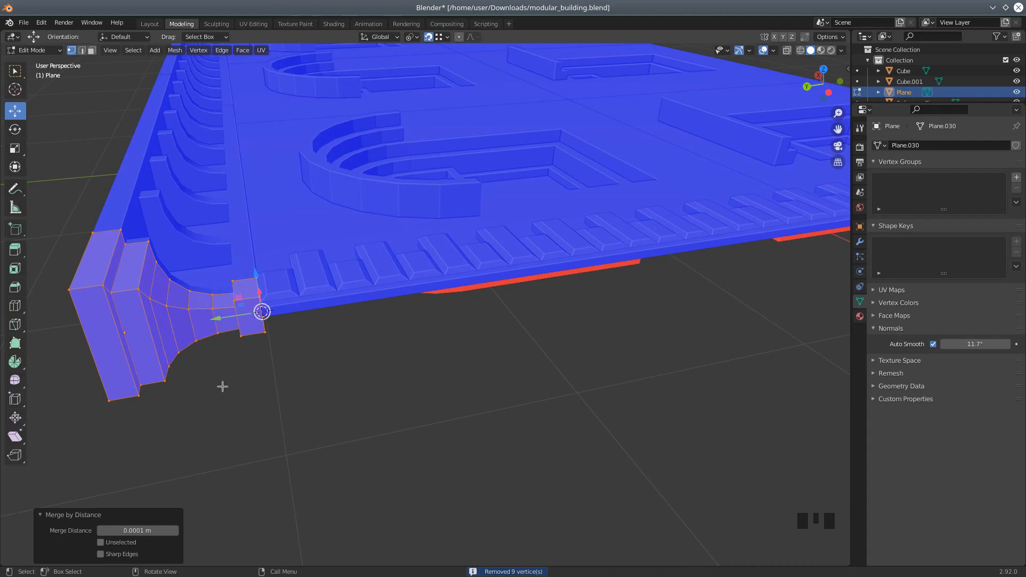
scroll(223, 385, "down", 2)
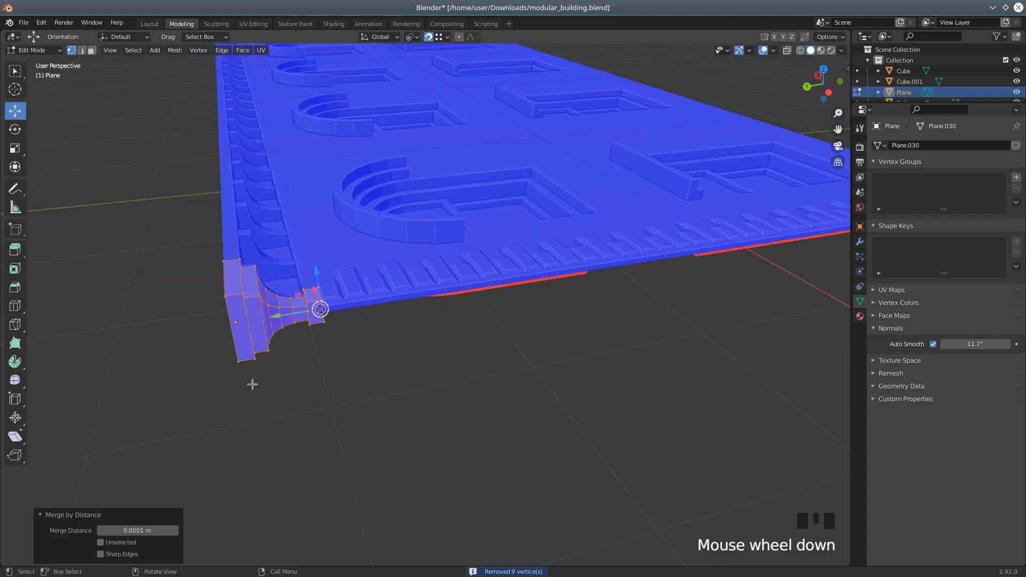
Return to Object Mode and turn off the Face Orientation overlay
left_click(32, 49)
left_click(33, 62)
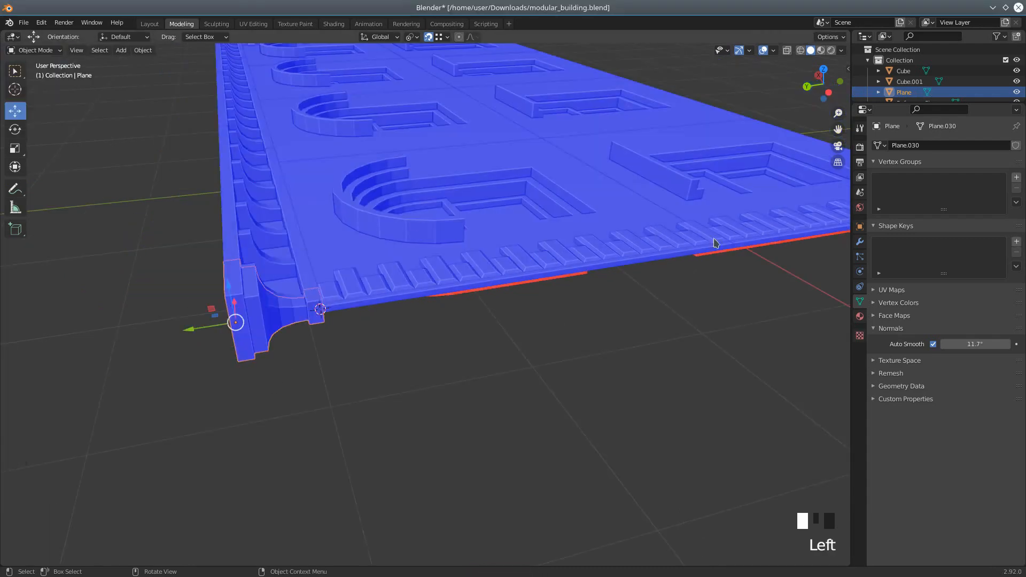
left_click(774, 51)
left_click(708, 245)
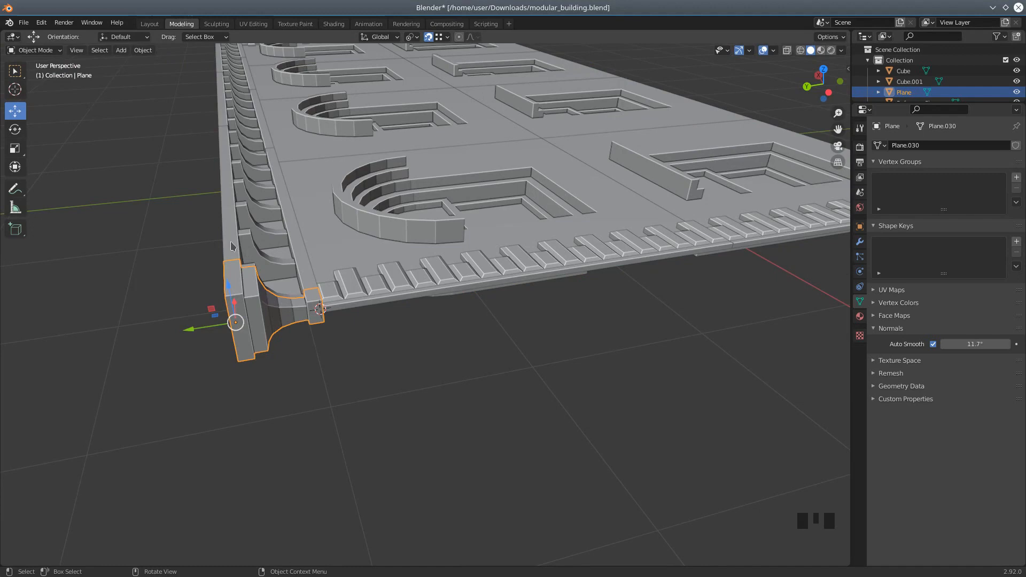
Apply Shade Smooth to the cleaned corner piece and set its auto smooth angle to 26.7°
left_click(142, 50)
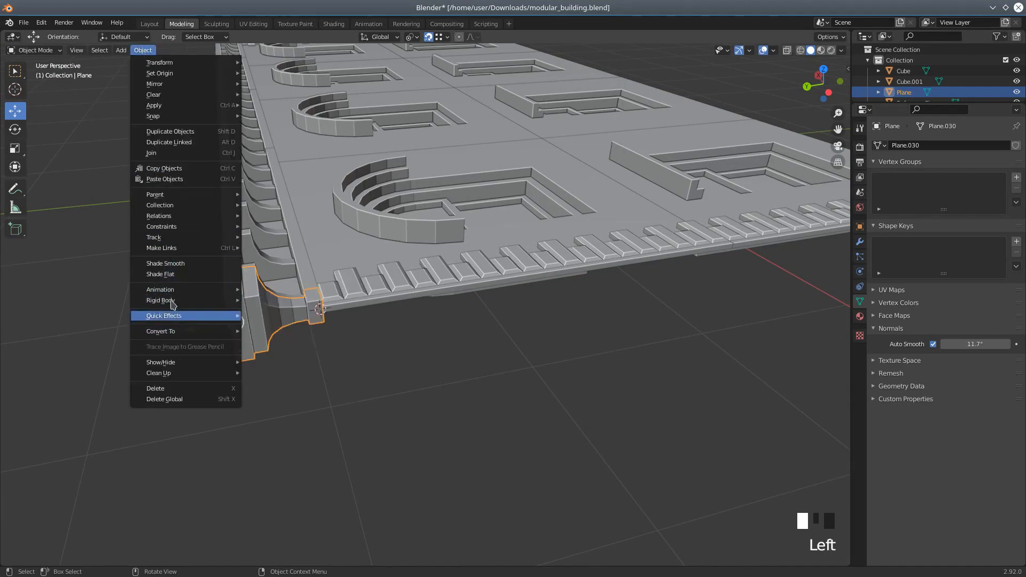
left_click(171, 266)
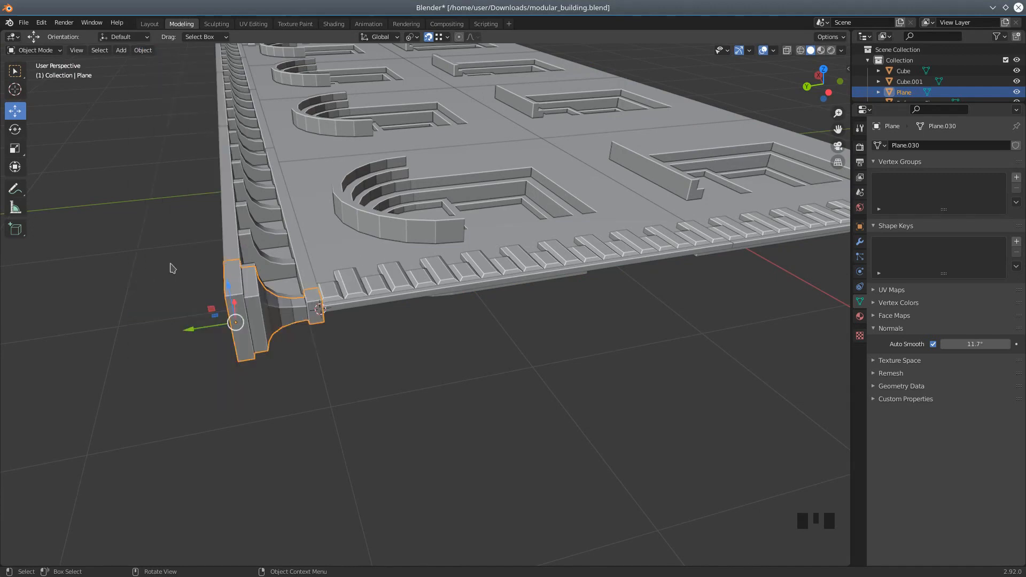
left_click(976, 347)
left_click_drag(975, 344, 989, 345)
scroll(508, 424, "down", 3)
mouse_move(508, 424)
middle_mouse_down()
mouse_move(518, 408)
mouse_move(504, 413)
middle_mouse_up()
middle_click_drag(550, 469, 548, 423, "shift")
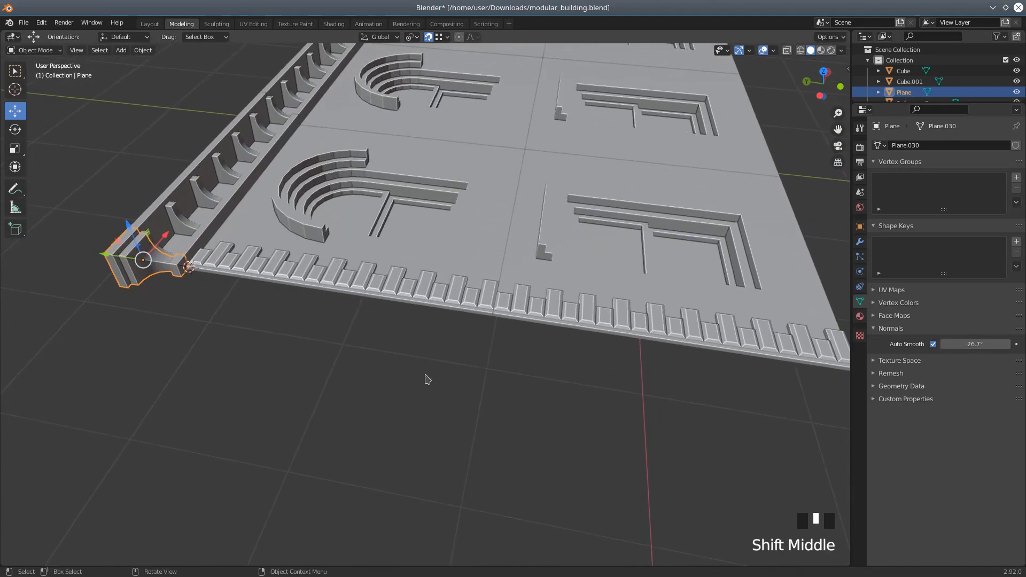
Inspect the whole facade from several sides and check the snapping options
scroll(428, 380, "down", 2)
middle_click_drag(474, 385, 458, 381)
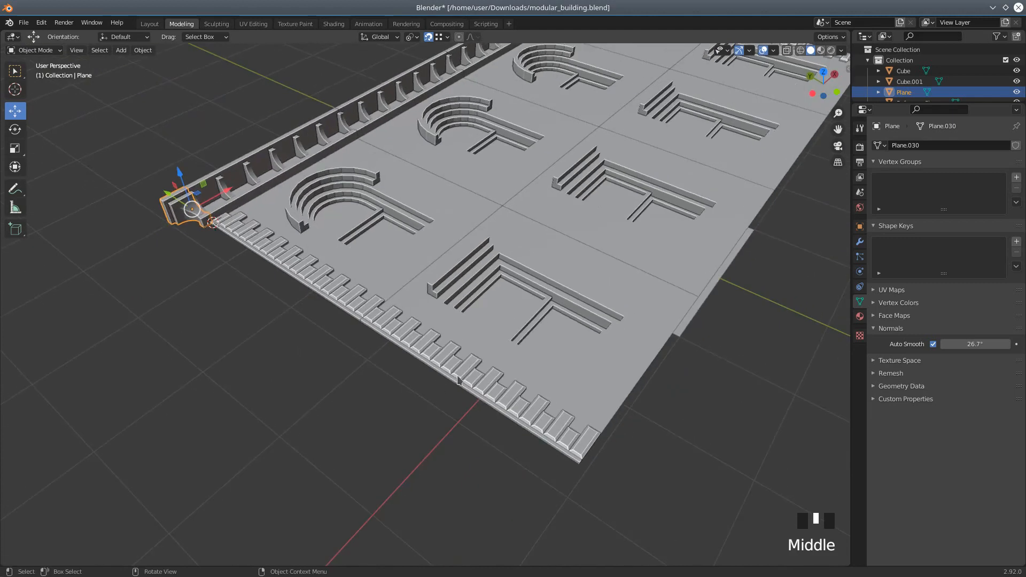
scroll(458, 380, "down", 2)
middle_click_drag(543, 367, 518, 361)
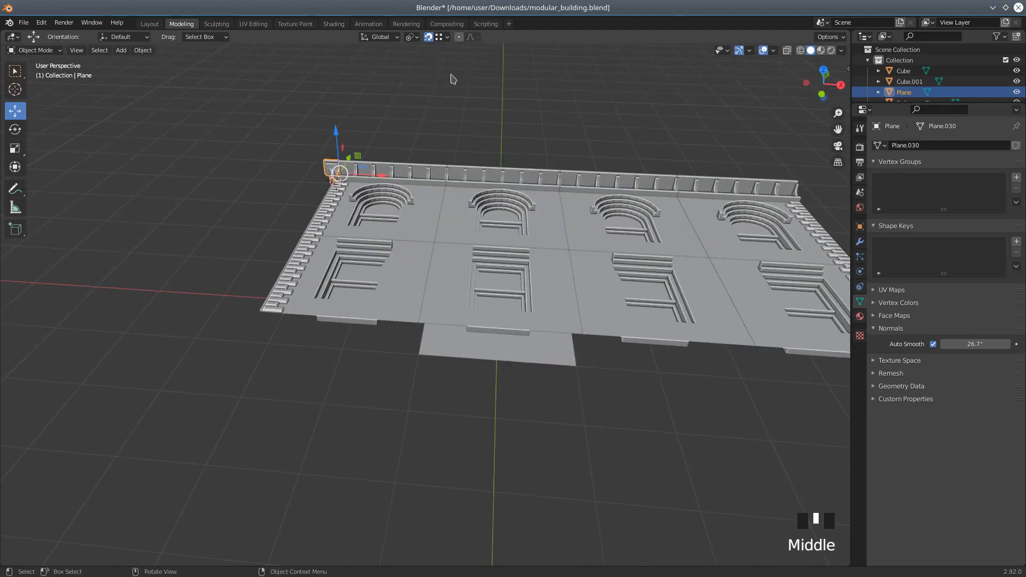
left_click(446, 37)
scroll(588, 260, "down", 2)
mouse_move(594, 259)
middle_mouse_down()
mouse_move(613, 267)
mouse_move(608, 284)
mouse_move(592, 275)
middle_mouse_up()
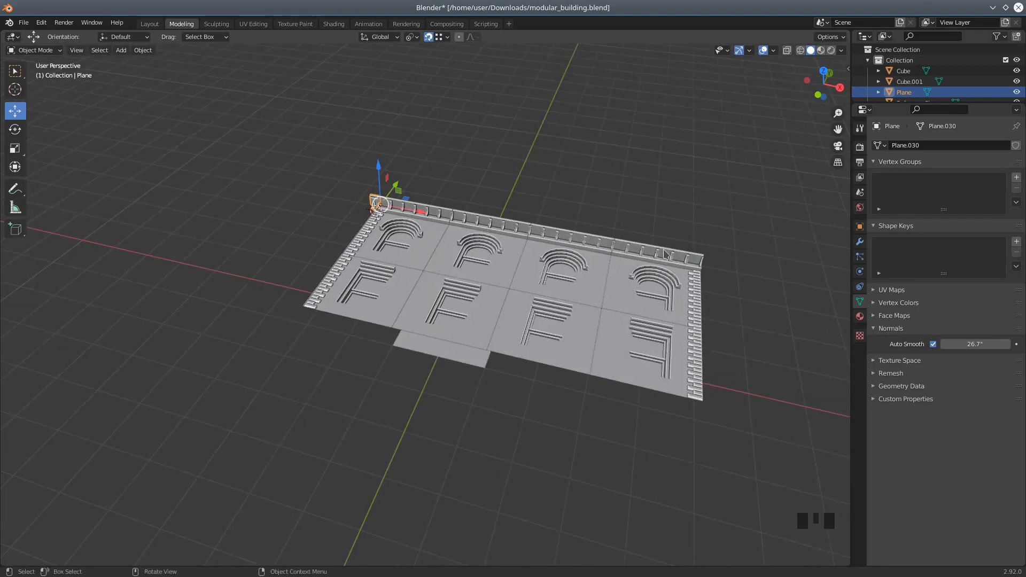
middle_click_drag(666, 256, 699, 257)
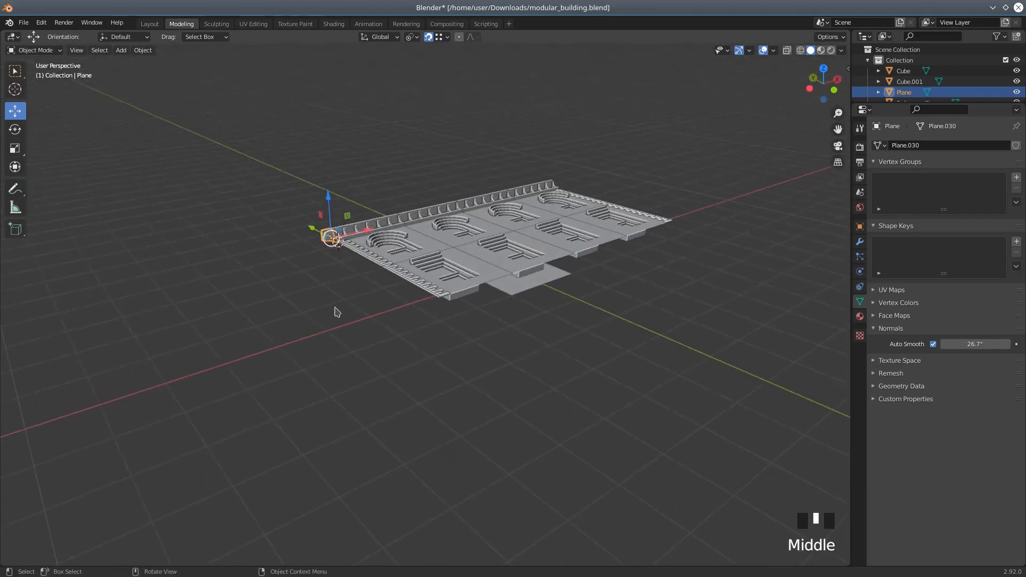
scroll(309, 259, "up", 4)
middle_click_drag(308, 259, 316, 310)
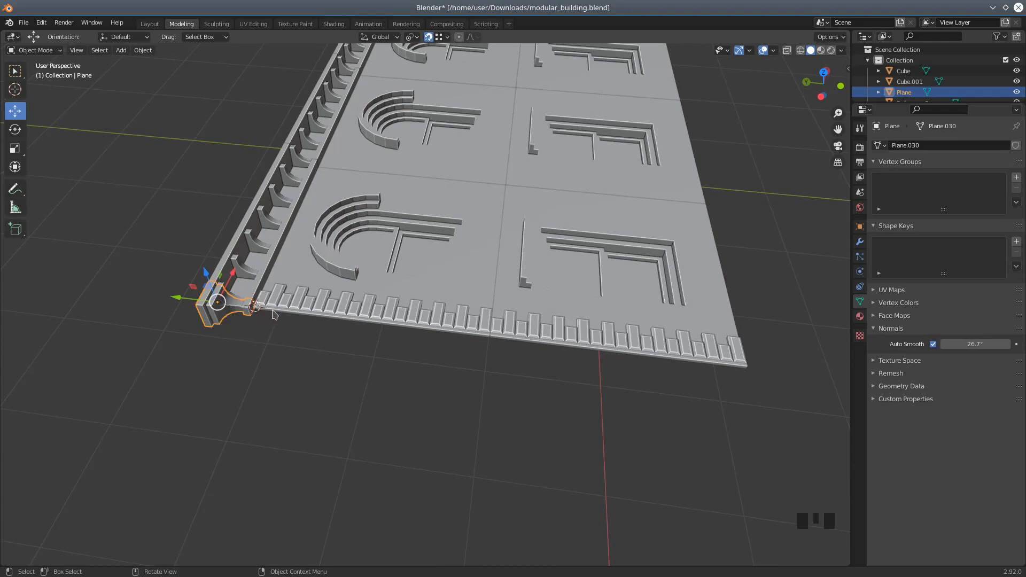
Examine the two thin edge strips beside the corner piece and the facade's opposite end
left_click(294, 315)
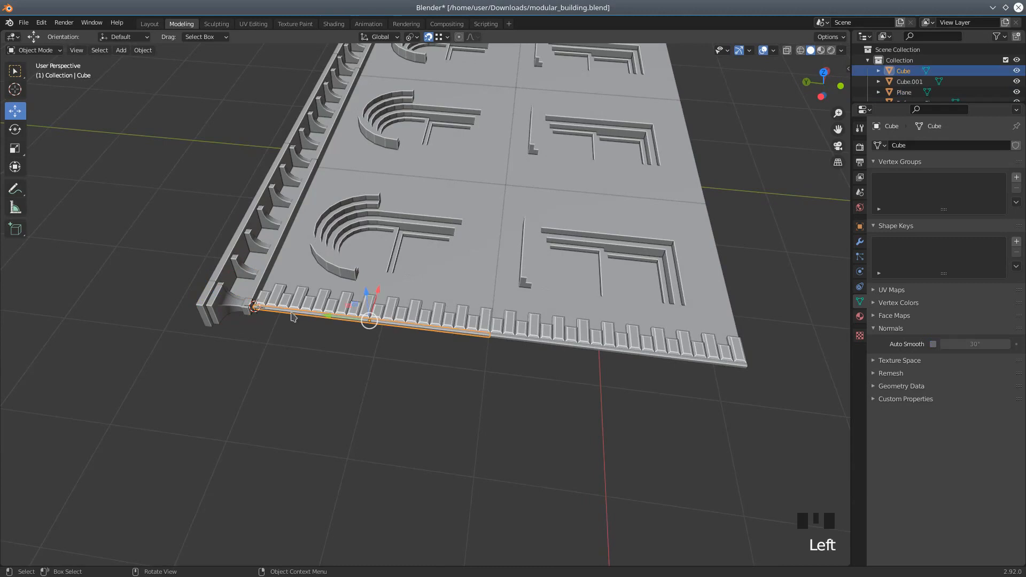
left_click(530, 342)
middle_click_drag(527, 377, 351, 313)
scroll(544, 325, "down", 2)
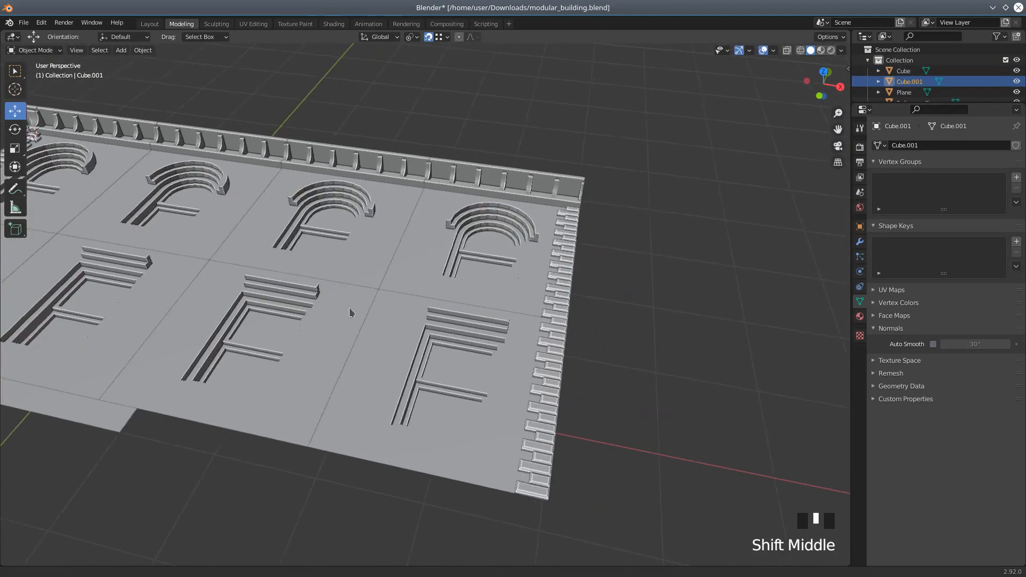
middle_click_drag(543, 339, 522, 343)
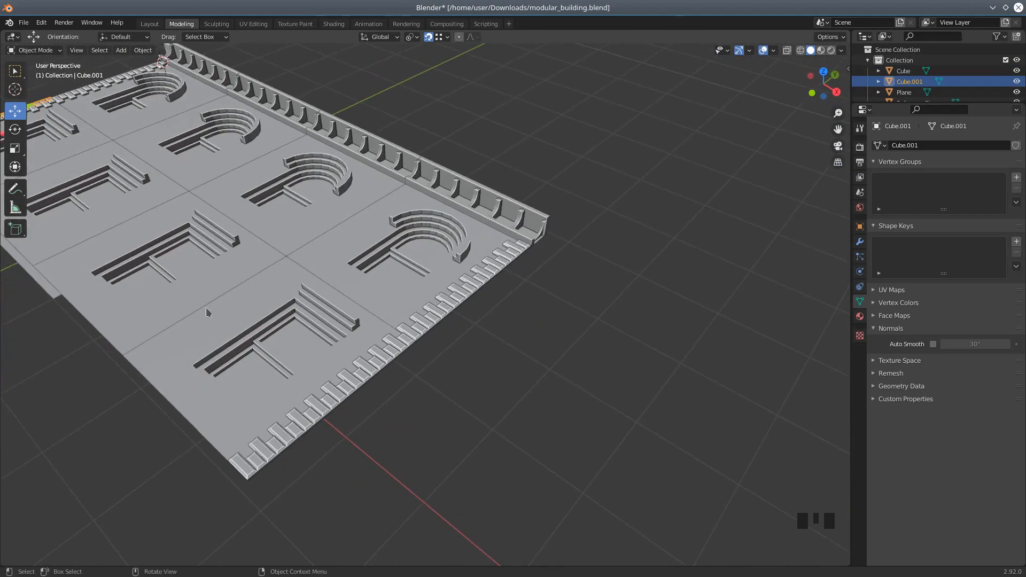
middle_click_drag(226, 311, 293, 314)
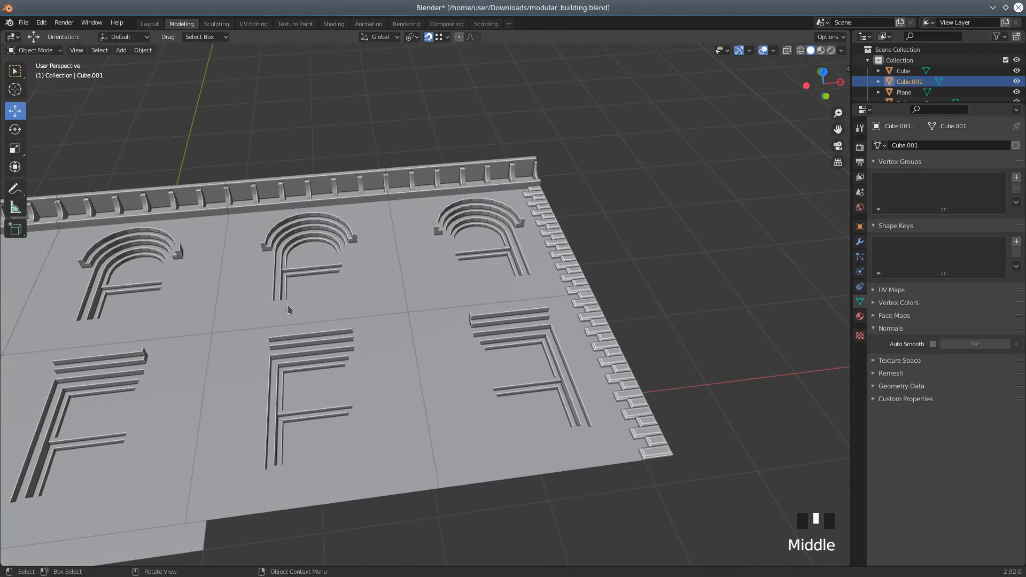
scroll(287, 304, "down", 2)
middle_click_drag(247, 300, 89, 354)
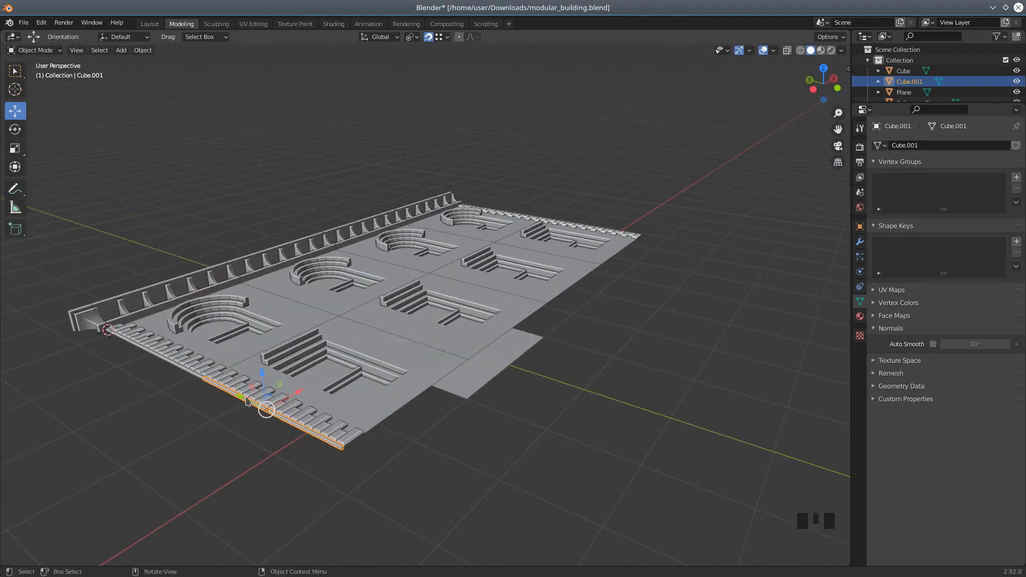
middle_click_drag(599, 359, 517, 382)
Move the facade's end column, with its cornice, two window panels and both brick strips, along X to open a gap
left_click(461, 227)
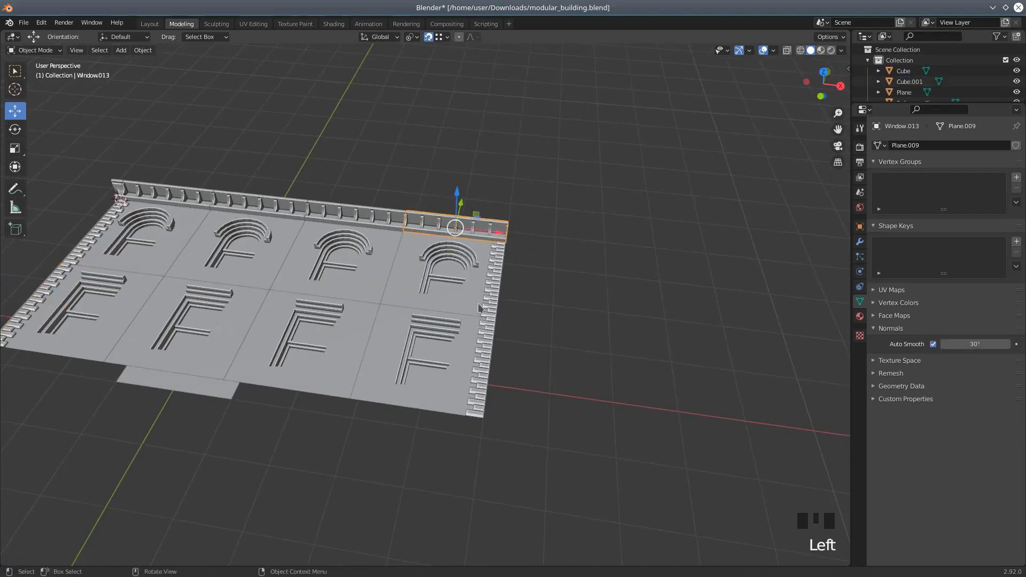
left_click(494, 279, "shift")
left_click(490, 339, "shift")
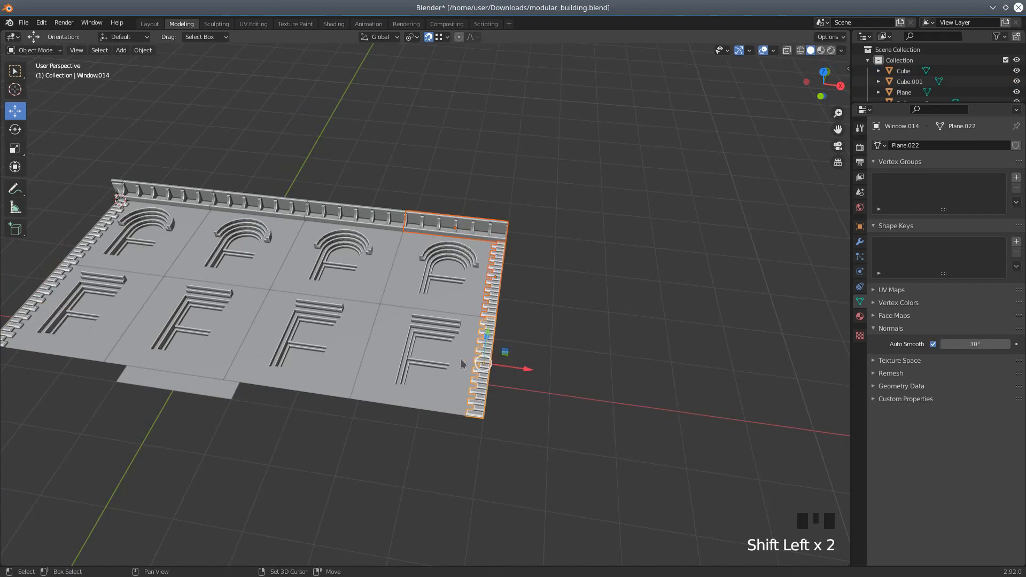
left_click(383, 355, "shift")
left_click(413, 295, "shift")
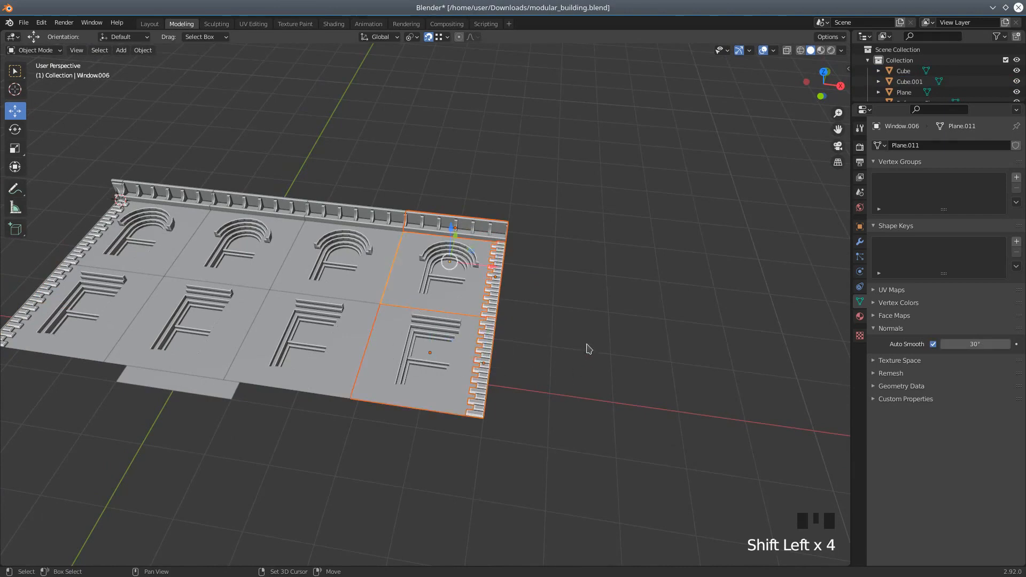
left_click_drag(493, 271, 717, 298)
Duplicate the cornice and two window panels of the column next to the gap, keeping the copies in place
left_click(386, 245)
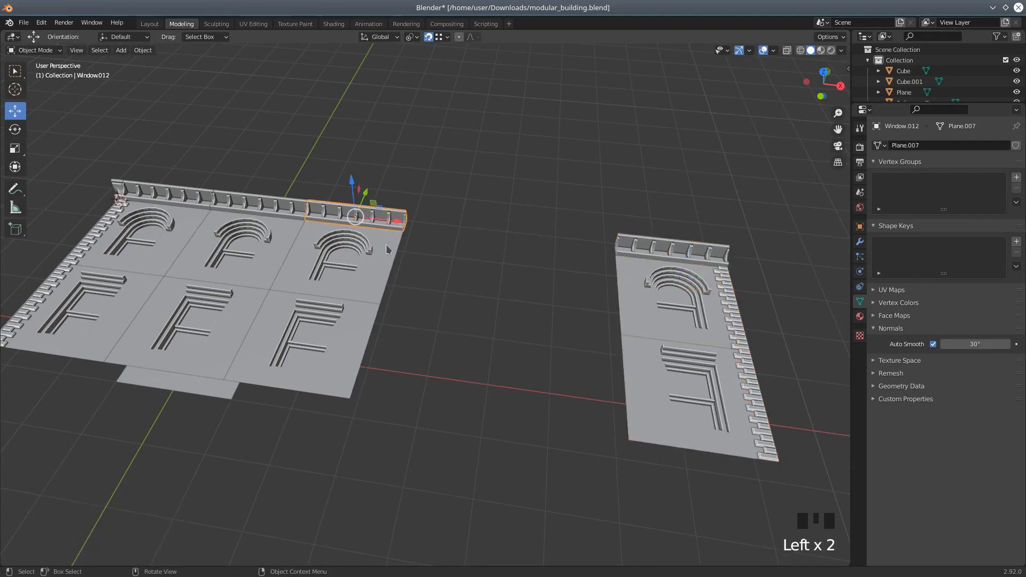
left_click(370, 334, "shift")
left_click(367, 357, "shift")
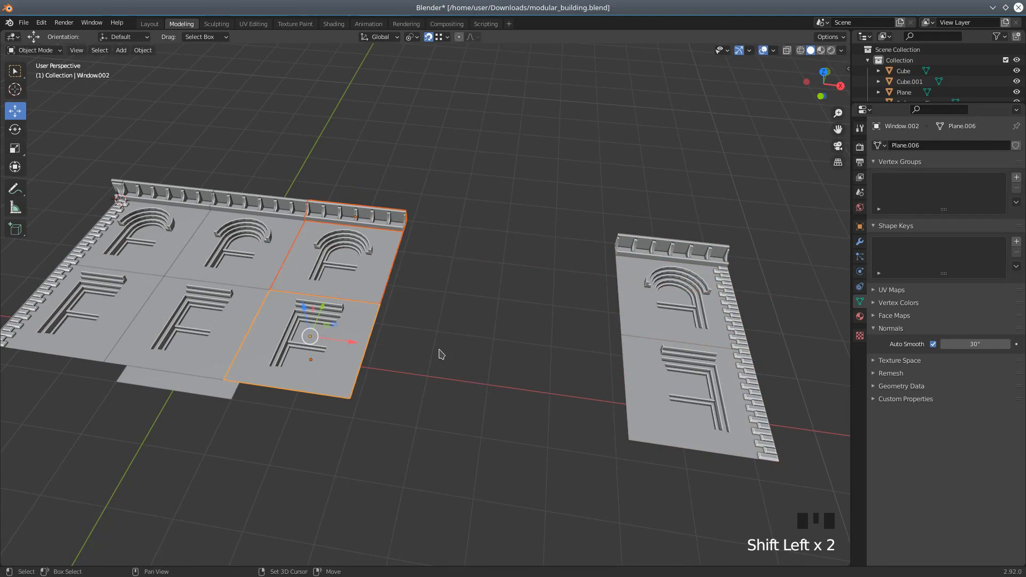
key("shift+d")
right_click(436, 332)
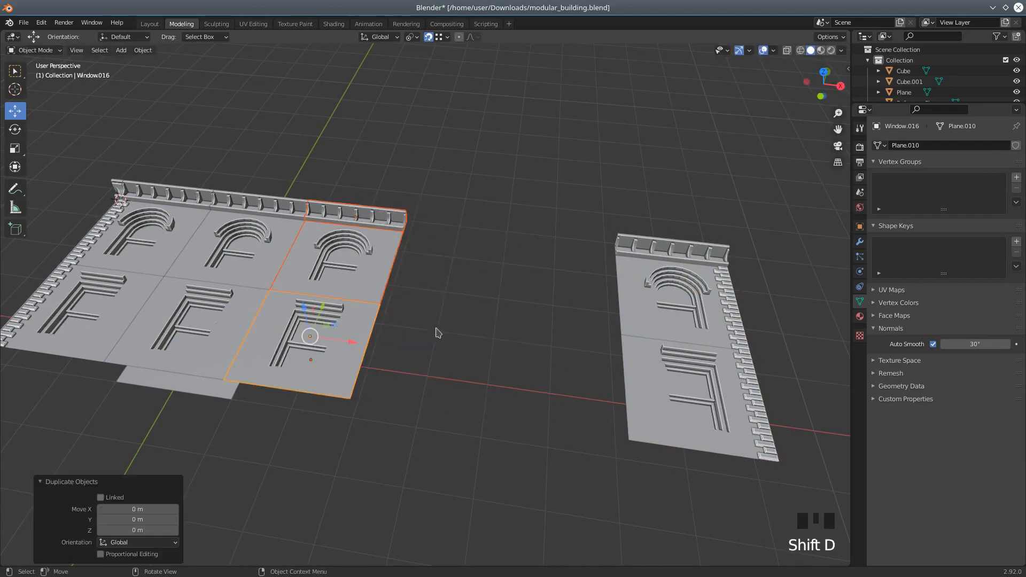
Move the duplicated column along X into the gap and snap it flush against the main facade
left_click_drag(342, 342, 491, 357)
scroll(491, 357, "up", 2)
middle_click_drag(491, 357, 547, 368)
mouse_move(558, 361)
left_mouse_down()
mouse_move(366, 347)
mouse_move(570, 346)
left_mouse_up()
middle_click_drag(569, 347, 628, 354)
left_click_drag(629, 330, 495, 463)
scroll(590, 394, "down", 2)
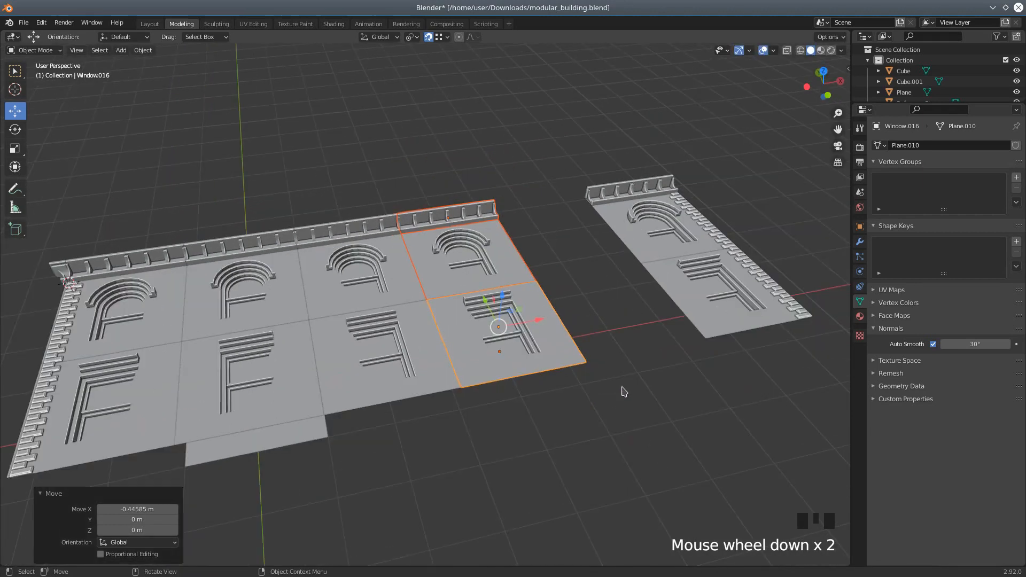
Move the separated end column with its cornice, window panels and brick strips -2.0546 m along X to rejoin the facade
middle_click_drag(640, 376, 513, 405, "shift")
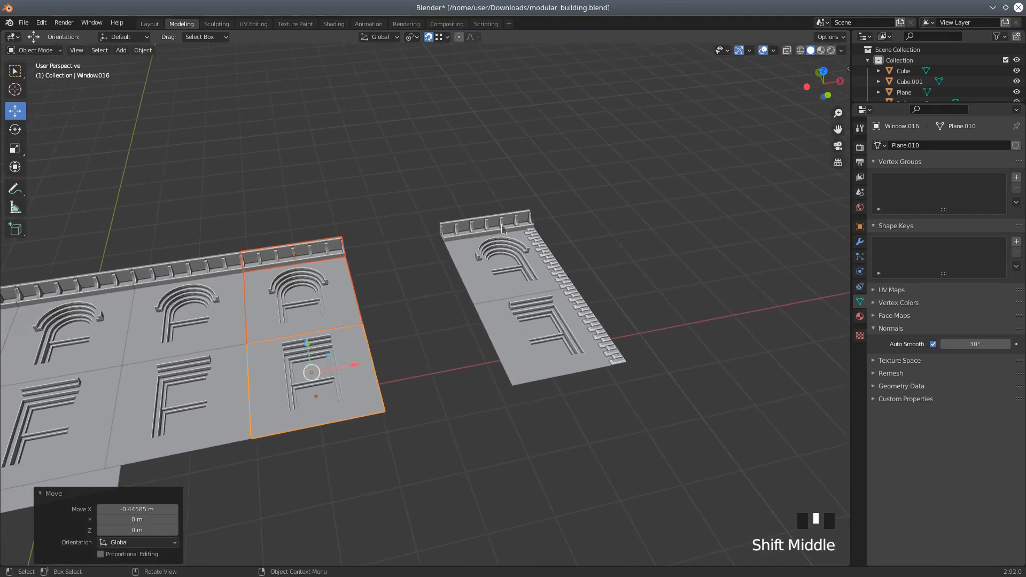
left_click(608, 345)
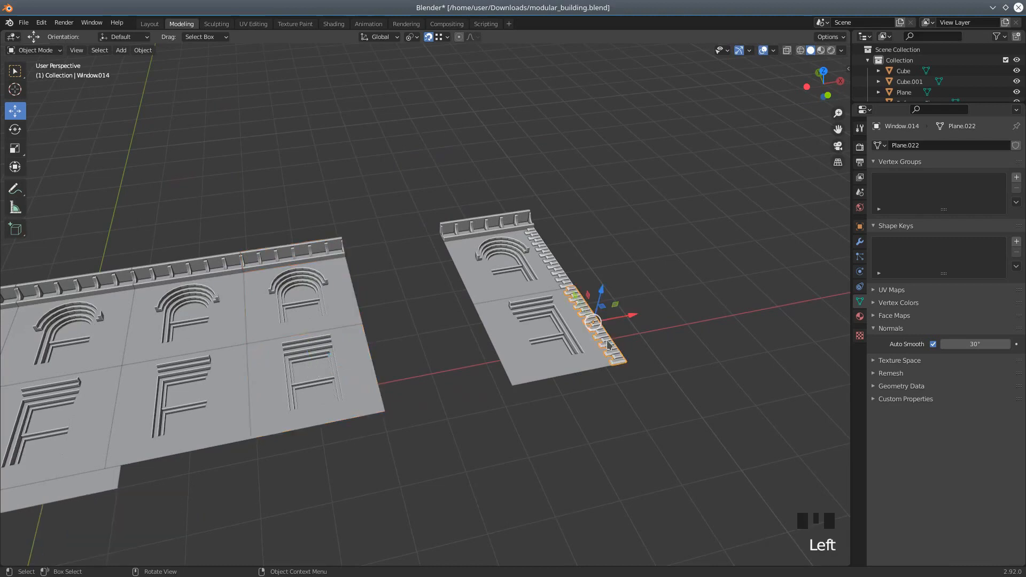
left_click(555, 271, "shift")
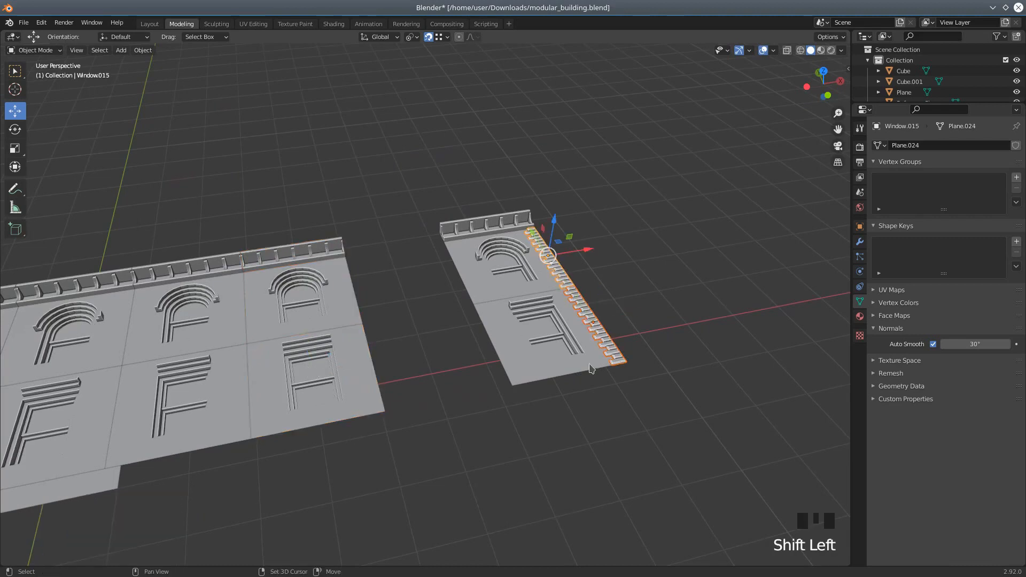
left_click(533, 338, "shift")
left_click(501, 292, "shift")
left_click(468, 233, "shift")
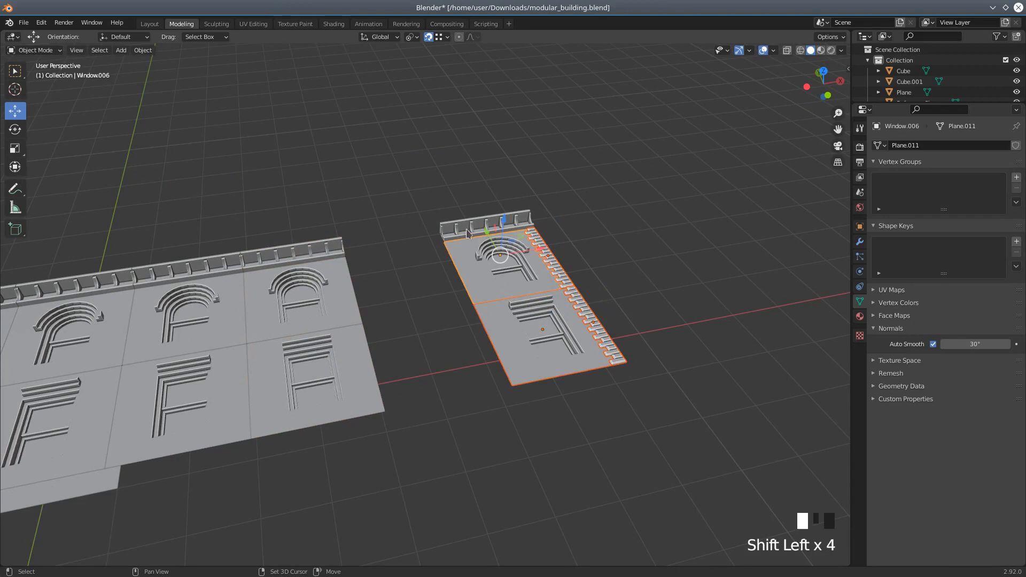
left_click(499, 346, "shift")
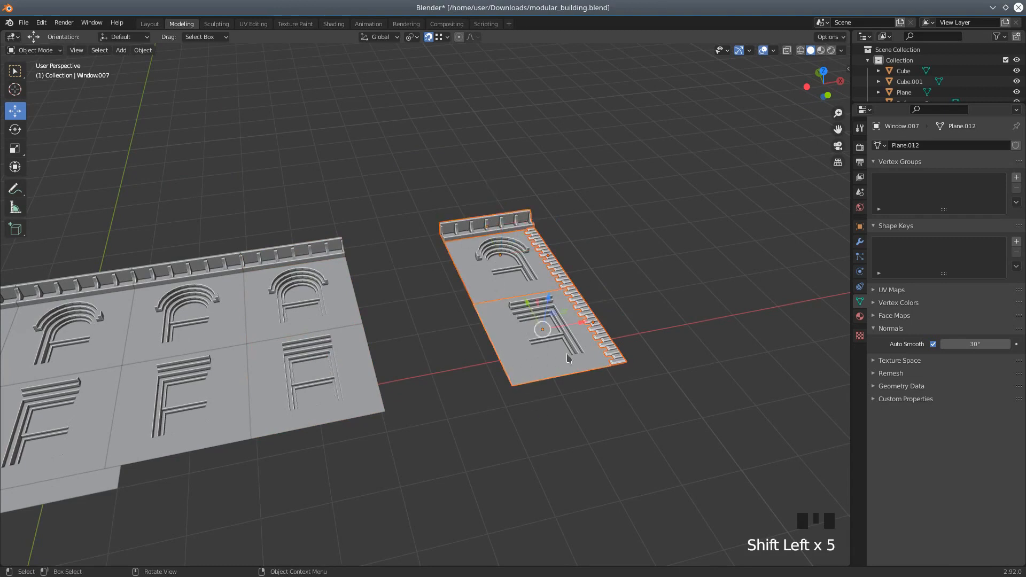
left_click_drag(580, 324, 465, 343)
Duplicate the corner piece and all five cornice segments and move the copies 1.0703 m along Y away from the facade
scroll(487, 440, "down", 1)
middle_click_drag(498, 447, 488, 436)
scroll(486, 429, "down", 2)
middle_click_drag(247, 382, 319, 504)
scroll(319, 503, "up", 1)
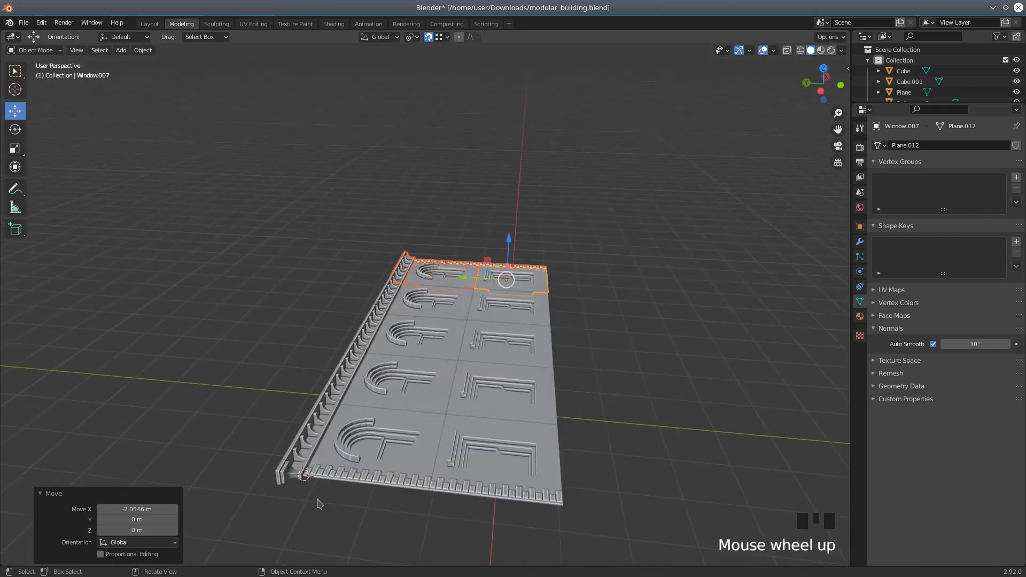
middle_click_drag(375, 522, 401, 512)
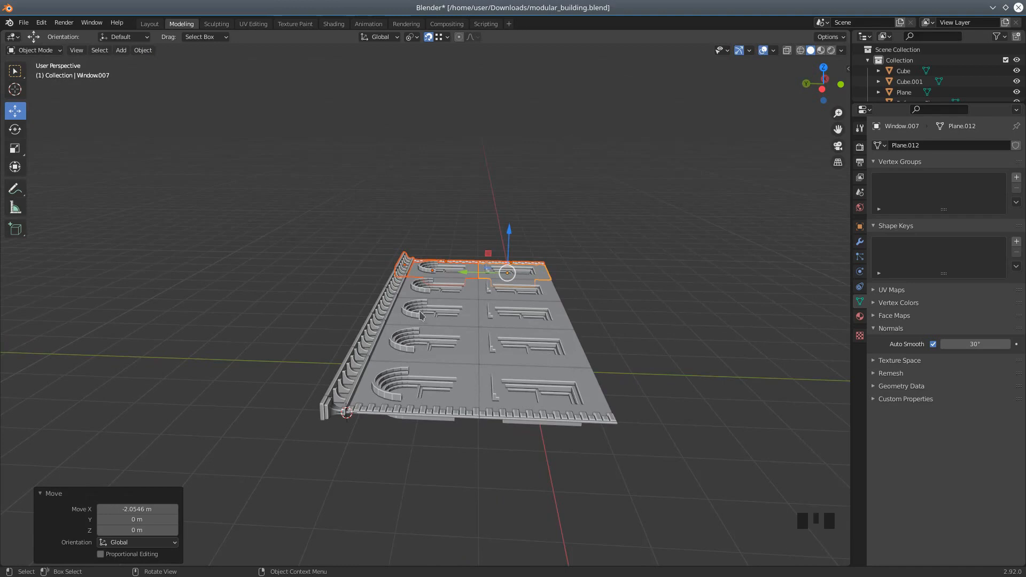
scroll(321, 478, "up", 2)
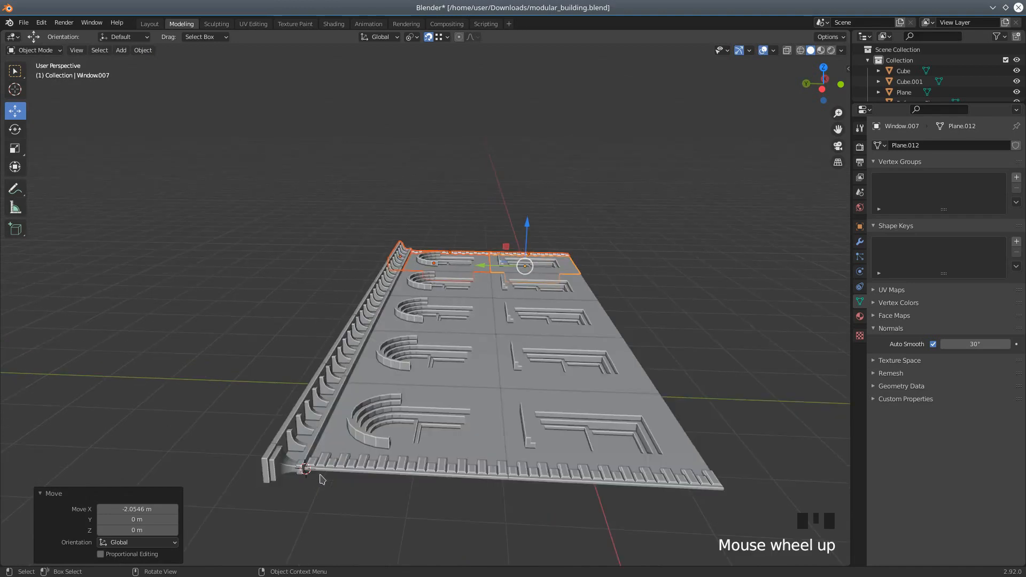
left_click(278, 473)
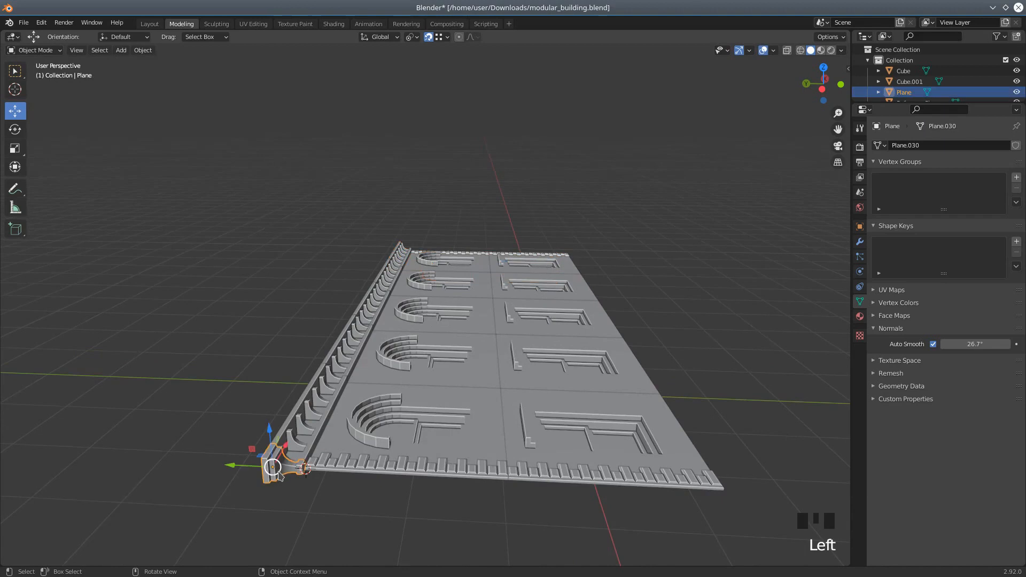
left_click(303, 434, "shift")
left_click(365, 335, "shift")
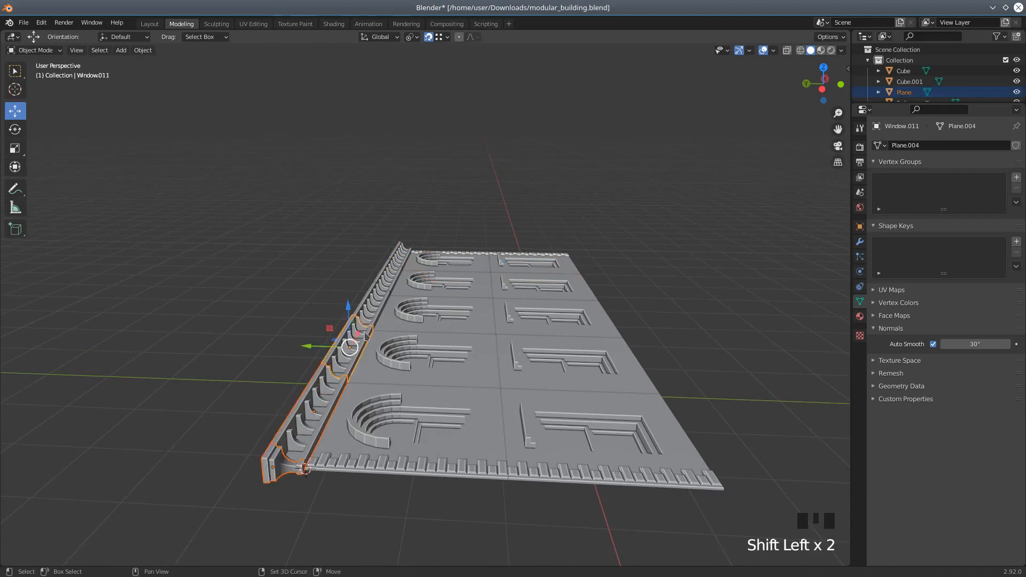
left_click(374, 303, "shift")
left_click(389, 277, "shift")
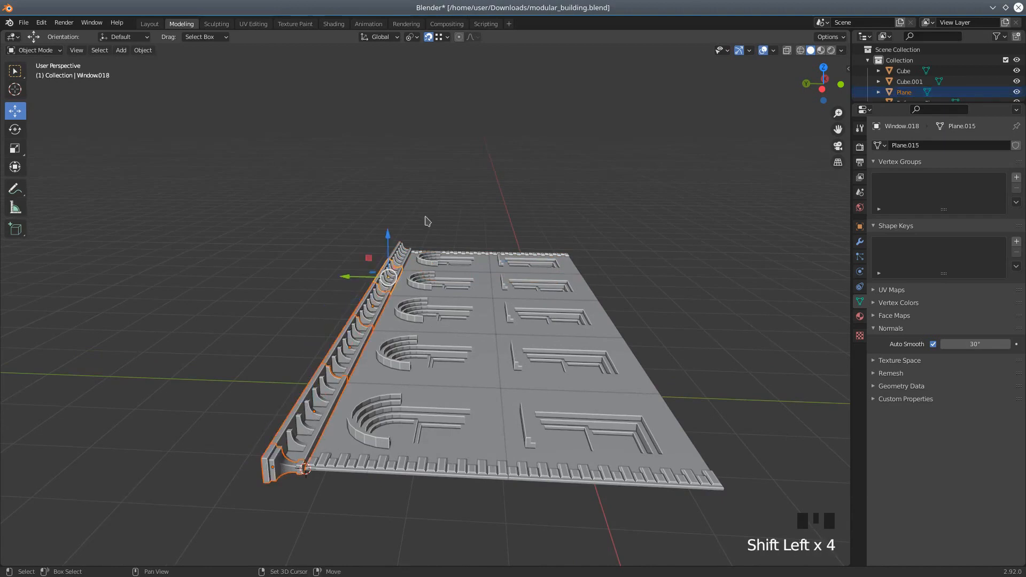
left_click(406, 259, "shift")
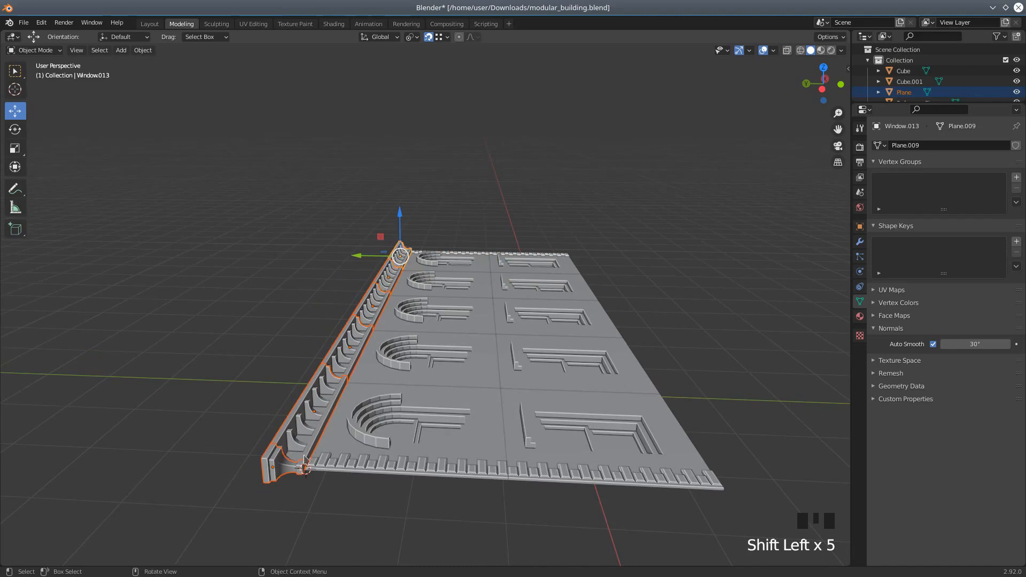
middle_click_drag(387, 489, 391, 481)
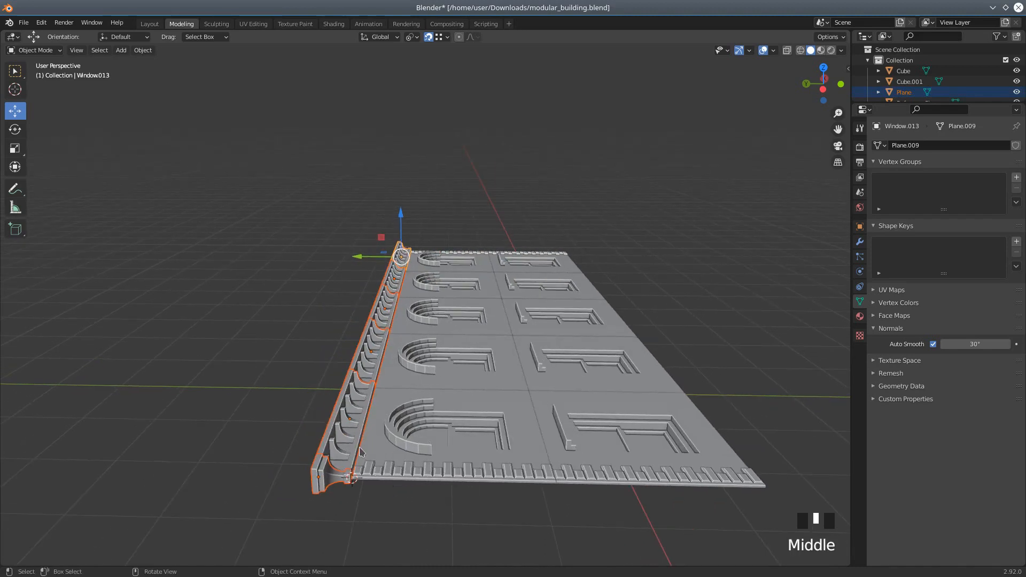
key("shift+d")
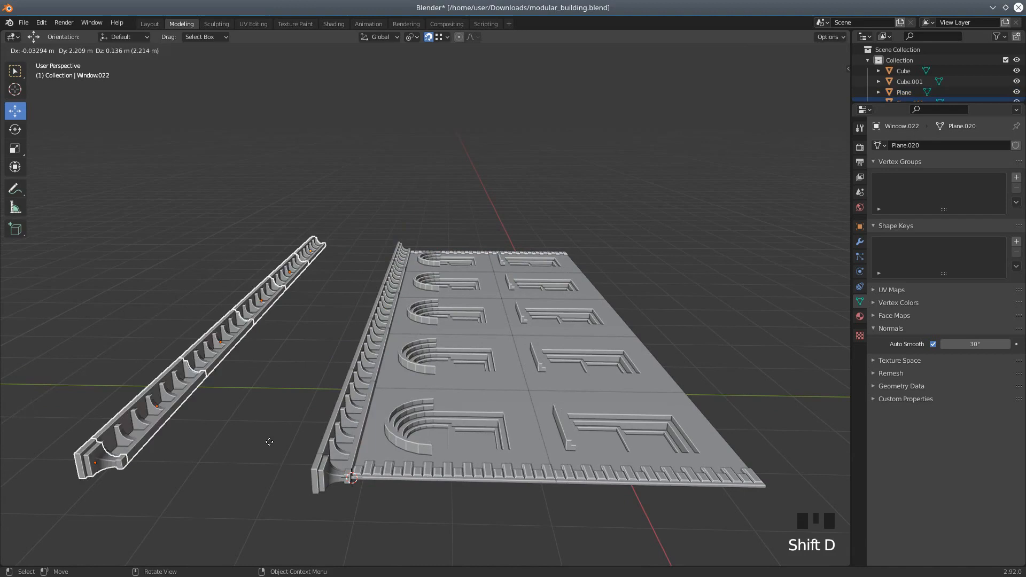
right_click(293, 441)
left_click_drag(362, 260, 332, 311)
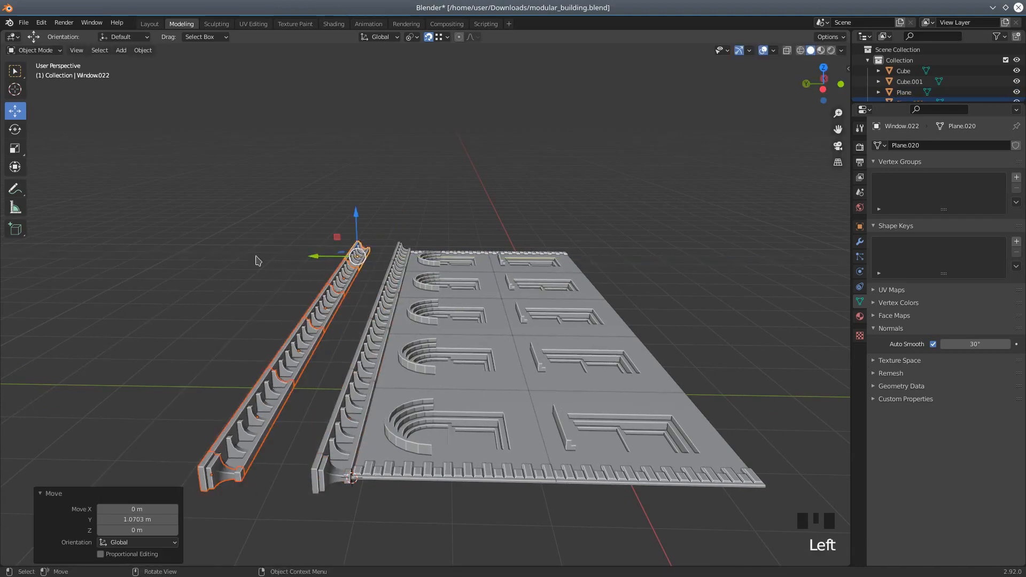
Mirror the duplicated corner piece and cornice row across the global Y axis
left_click(142, 49)
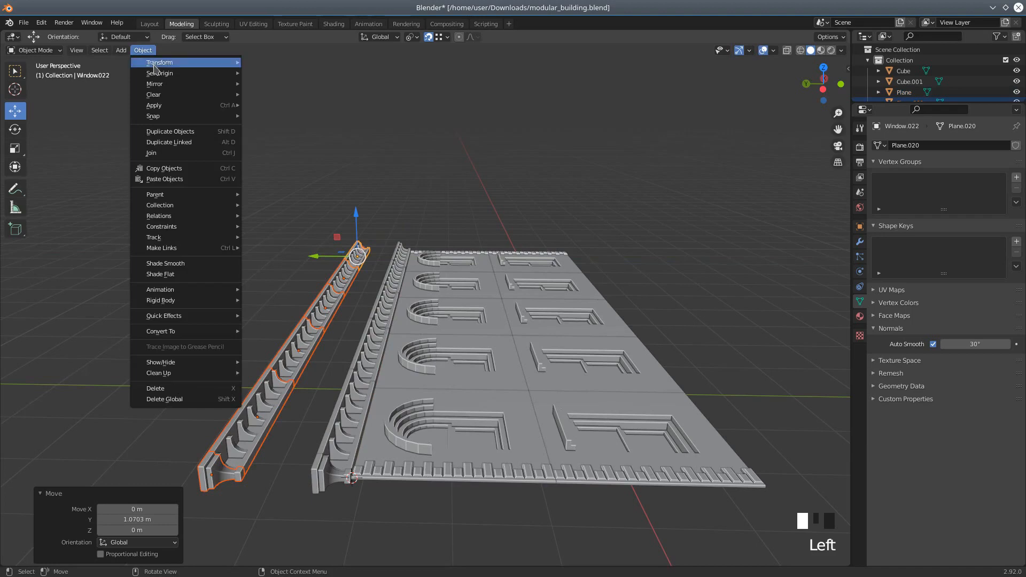
mouse_move(162, 85)
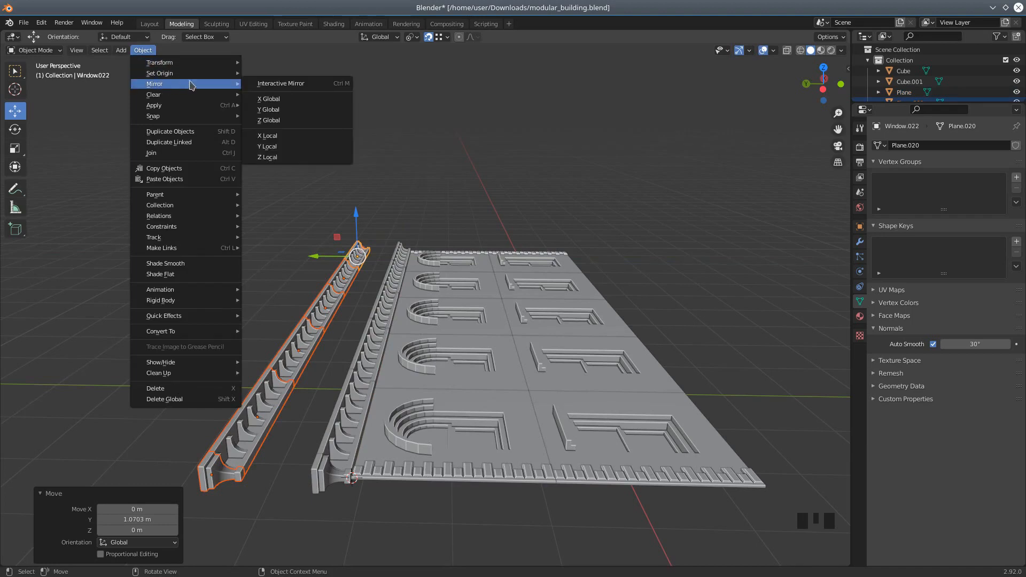
left_click(269, 109)
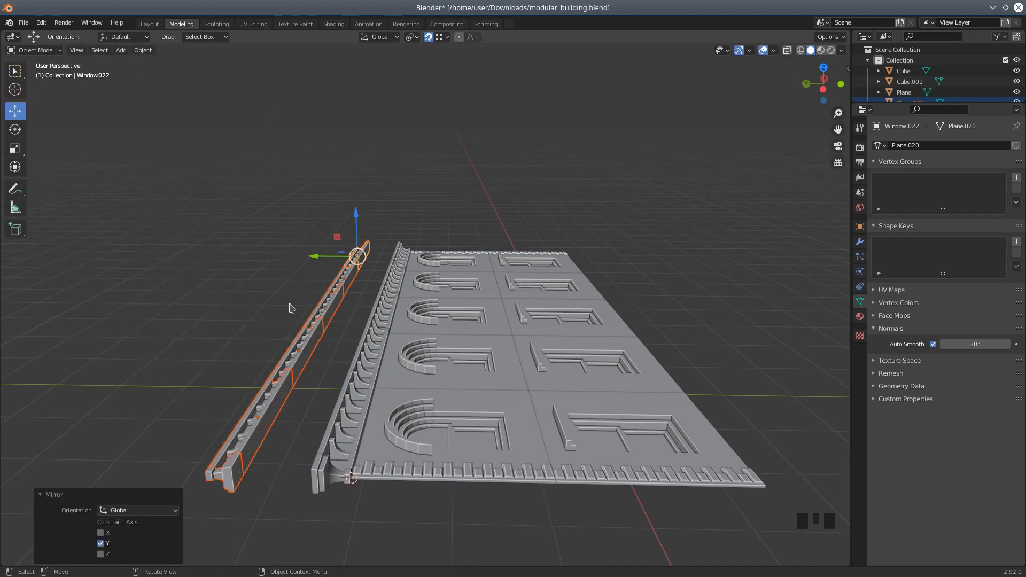
Move the mirrored corner piece and cornice row -0.75053 m along Y so it snaps against the original cornice
middle_click_drag(308, 346, 539, 393)
scroll(385, 394, "up", 2)
middle_click_drag(371, 350, 286, 390, "shift")
scroll(257, 400, "up", 2)
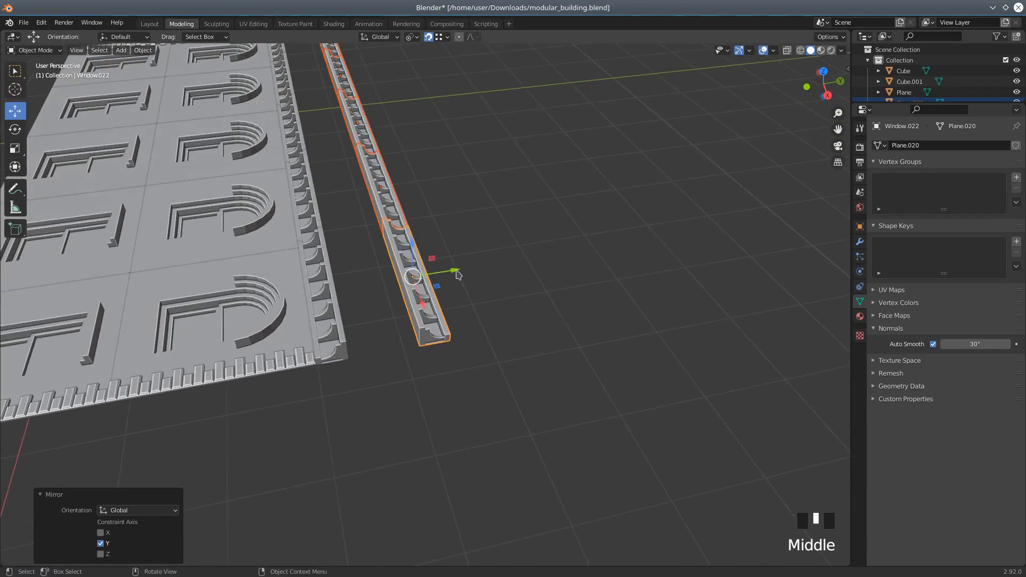
left_click_drag(458, 275, 355, 359)
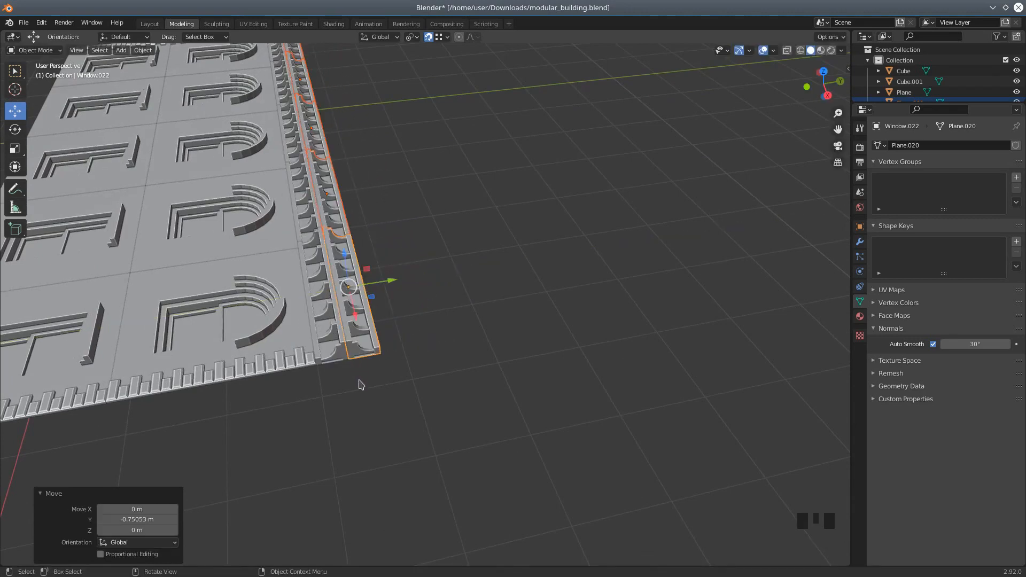
Box-select the whole facade, including both cornice rows, from the right orthographic view
scroll(360, 383, "down", 2)
middle_click_drag(360, 383, 375, 341)
scroll(277, 348, "down", 3)
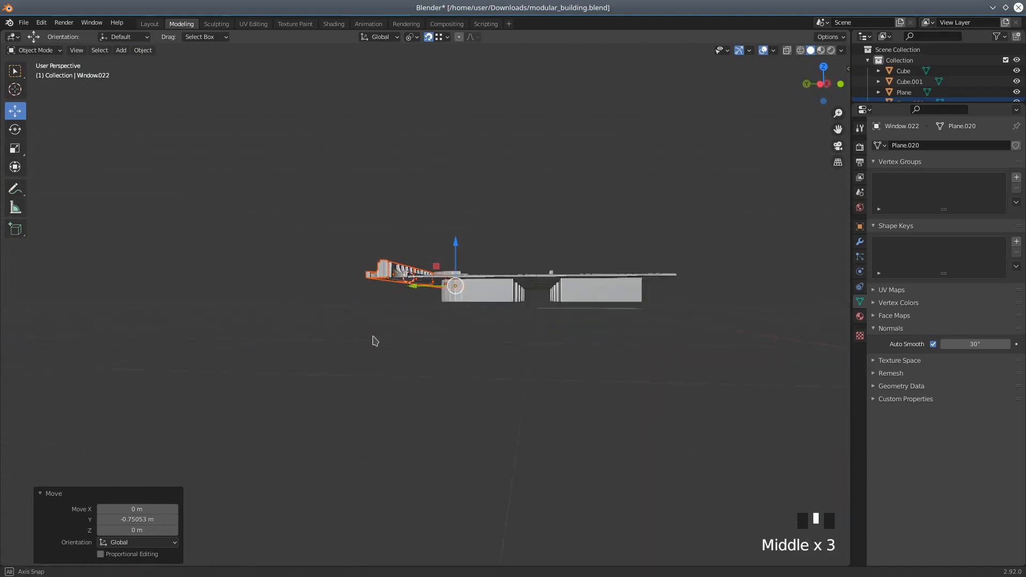
key("KP_3")
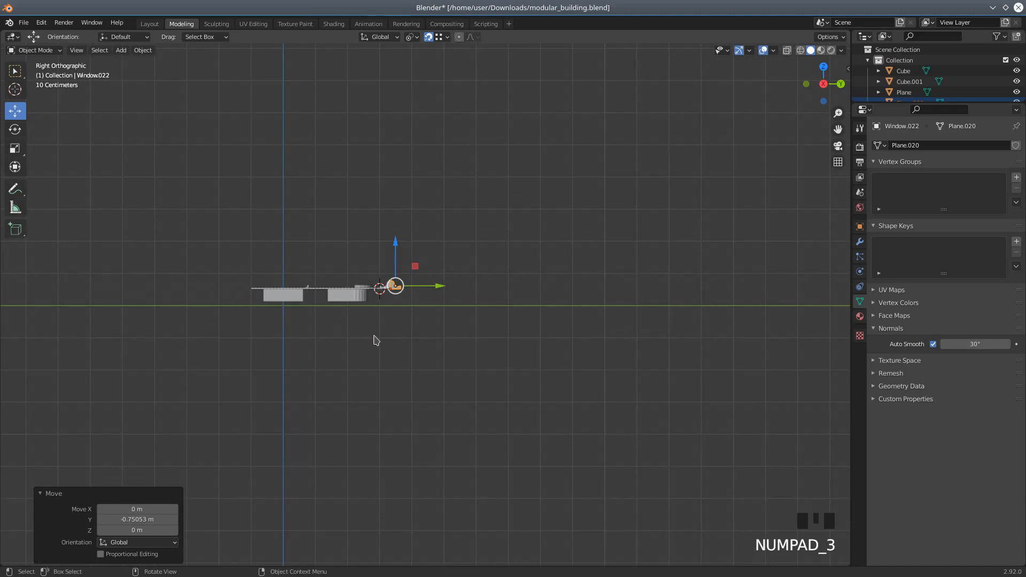
scroll(275, 367, "up", 6)
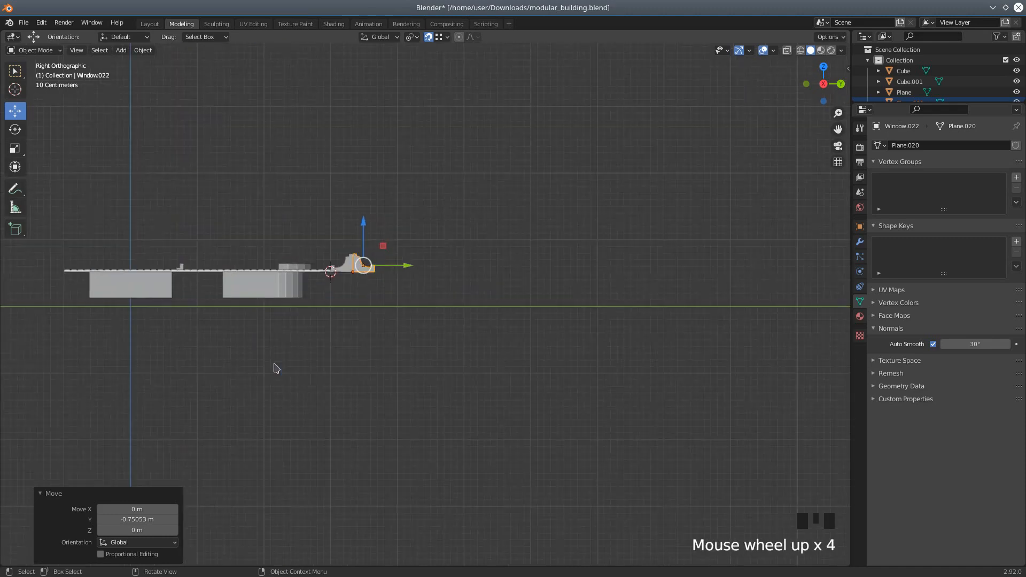
middle_click_drag(229, 367, 410, 371, "shift")
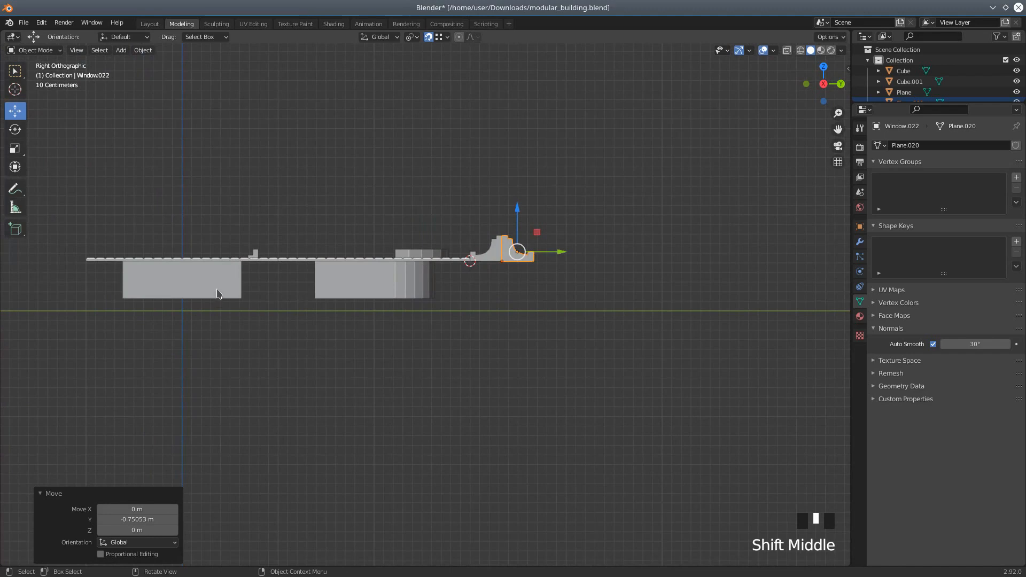
key("b")
left_click_drag(65, 209, 579, 305)
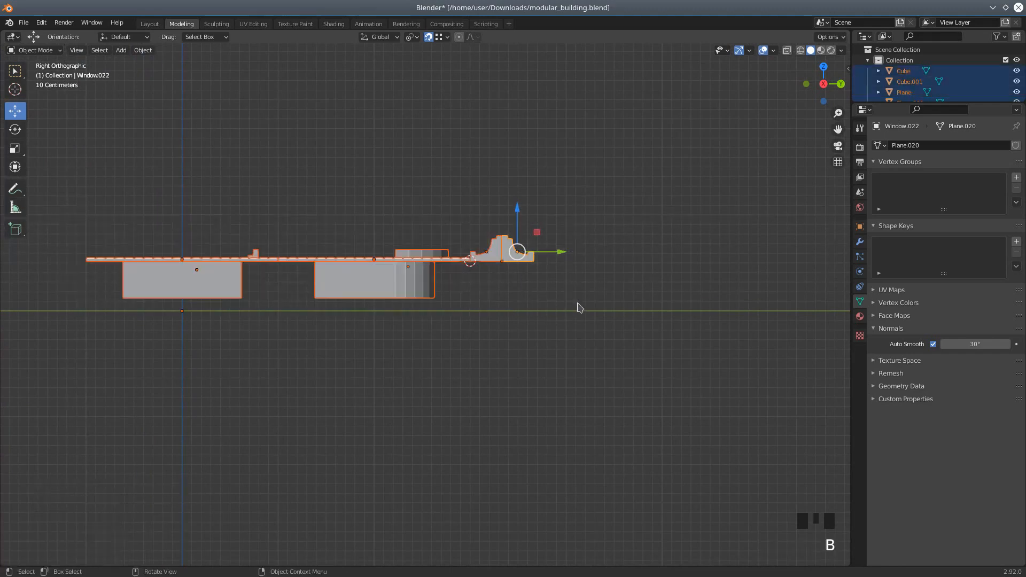
Exclude the reference plane from the selection and make an end window panel of the facade the active object
scroll(343, 410, "down", 2)
middle_click_drag(343, 410, 433, 409)
scroll(434, 409, "down", 1)
middle_click_drag(167, 352, 98, 351)
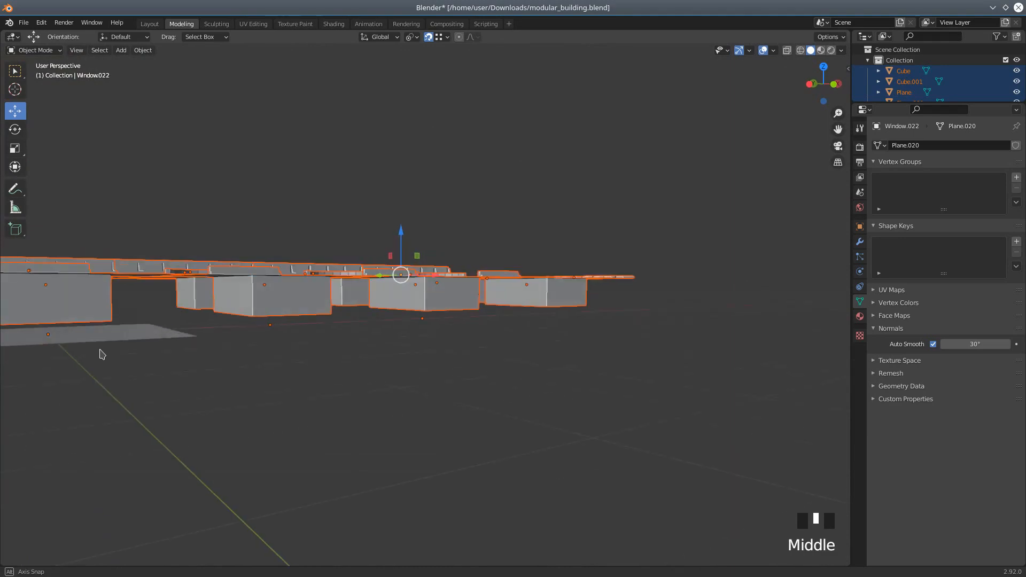
left_click(120, 337, "shift")
left_click(121, 335, "shift")
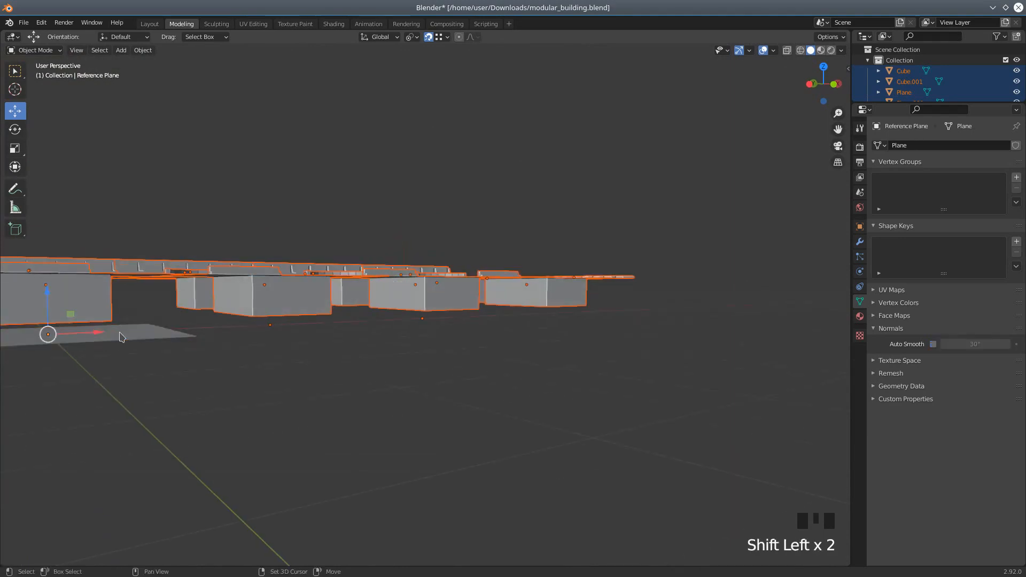
left_click(121, 337, "shift")
left_click(122, 337, "shift")
middle_click_drag(264, 386, 220, 412)
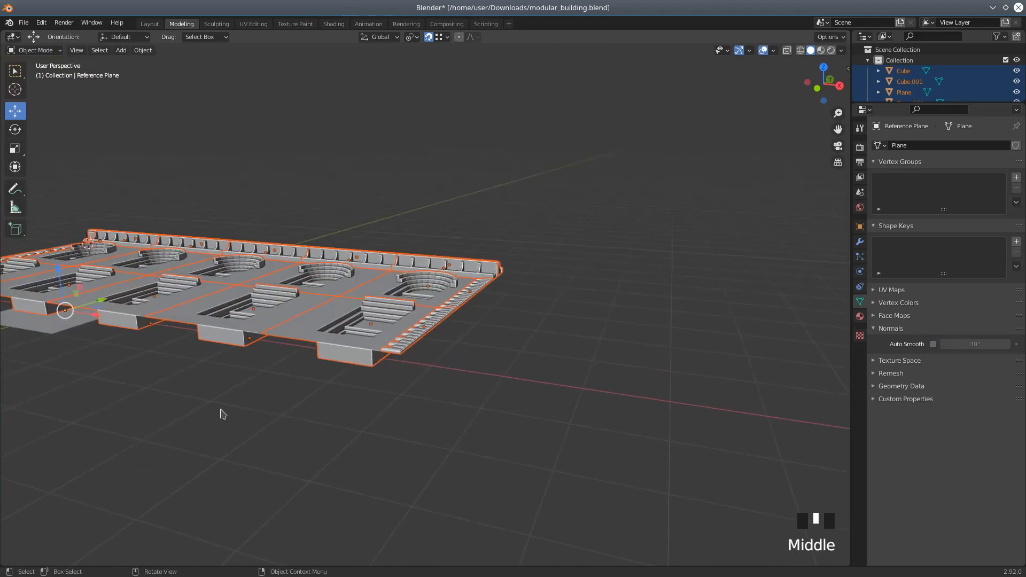
left_click(294, 328, "shift")
Duplicate the selected facade and move the copy 6.3935 m along Y, clear of the original
middle_click_drag(319, 406, 313, 426)
middle_click_drag(415, 358, 334, 416, "shift")
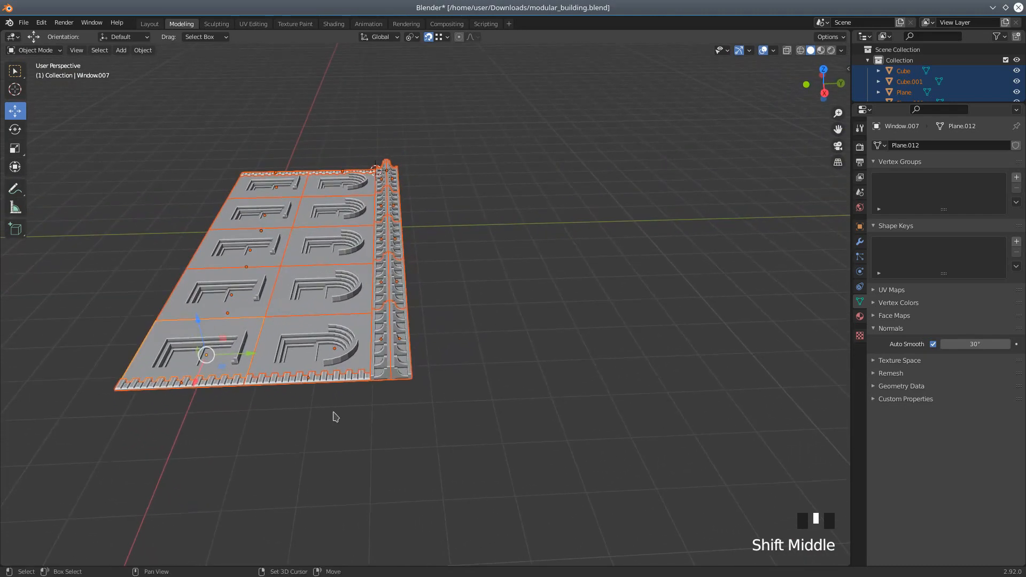
key("shift+d")
right_click(545, 415)
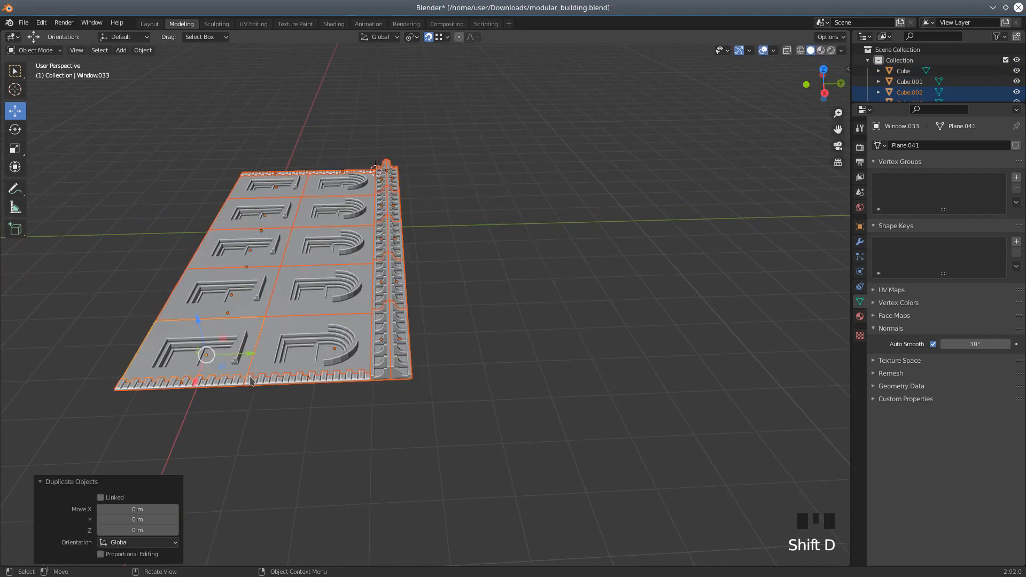
left_click_drag(248, 356, 558, 345)
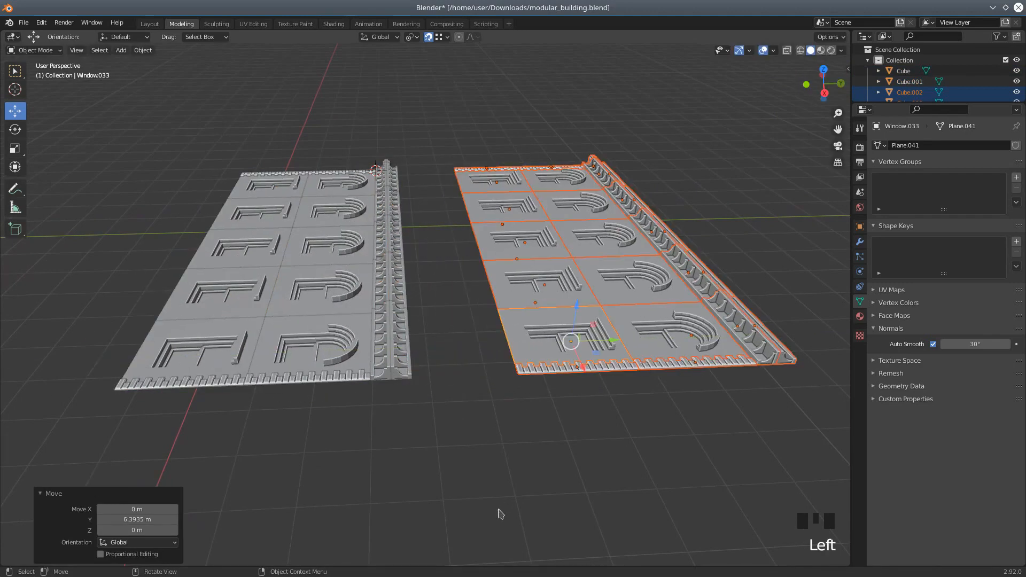
Move the facade copy -1.7306 m along Y so it snaps flush against the original's double cornice
scroll(501, 511, "up", 3)
middle_click_drag(501, 510, 565, 447)
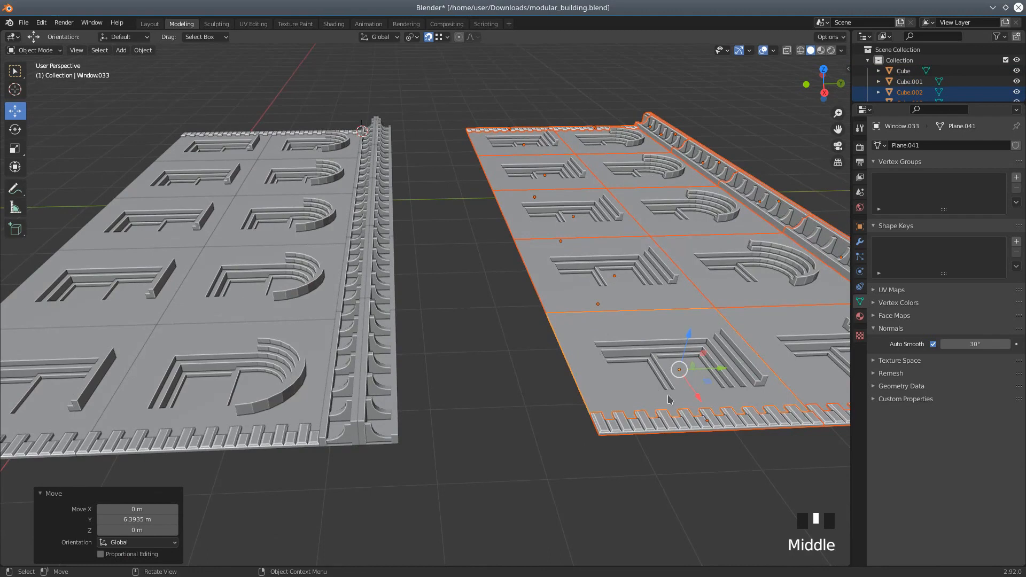
left_click_drag(722, 370, 405, 398)
scroll(444, 458, "down", 2)
mouse_move(501, 465)
middle_mouse_down()
mouse_move(498, 474)
mouse_move(514, 474)
middle_mouse_up()
scroll(470, 465, "down", 1)
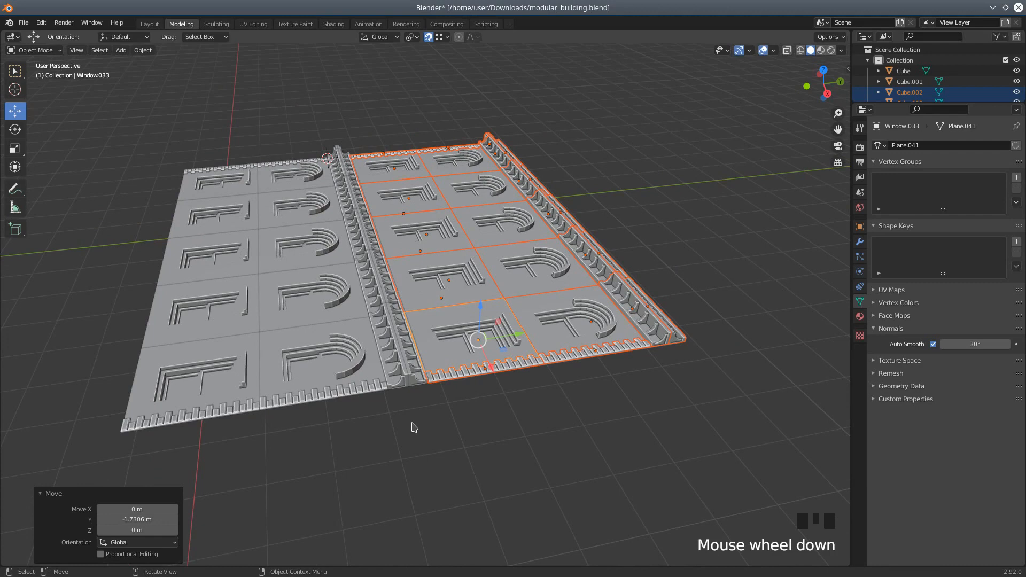
Select both corner pieces and all ten segments of the double cornice between the two facade sections
middle_click_drag(323, 366, 506, 430)
scroll(523, 334, "down", 2)
scroll(494, 408, "down", 2)
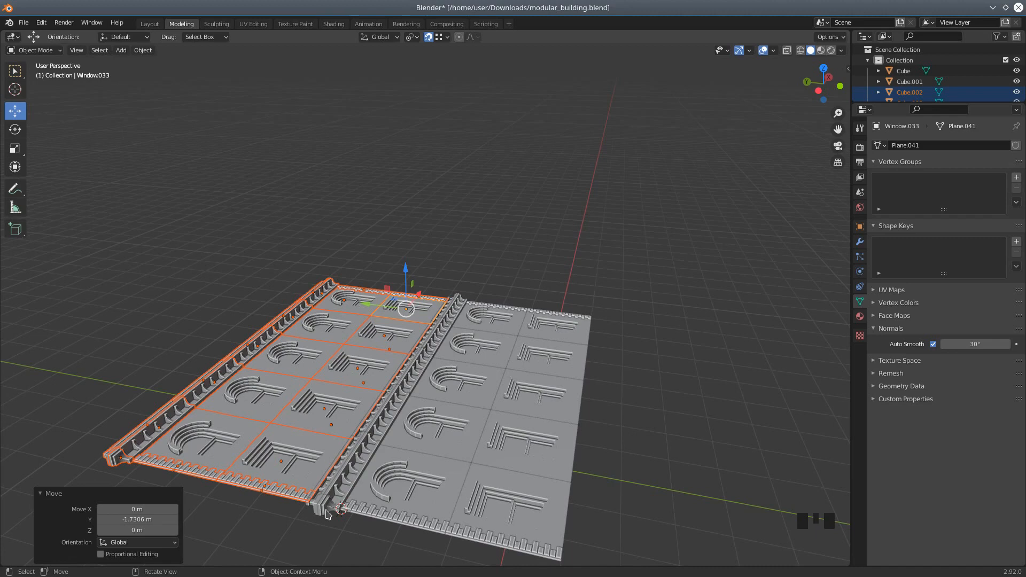
middle_click_drag(398, 522, 435, 476, "shift")
scroll(437, 492, "up", 3)
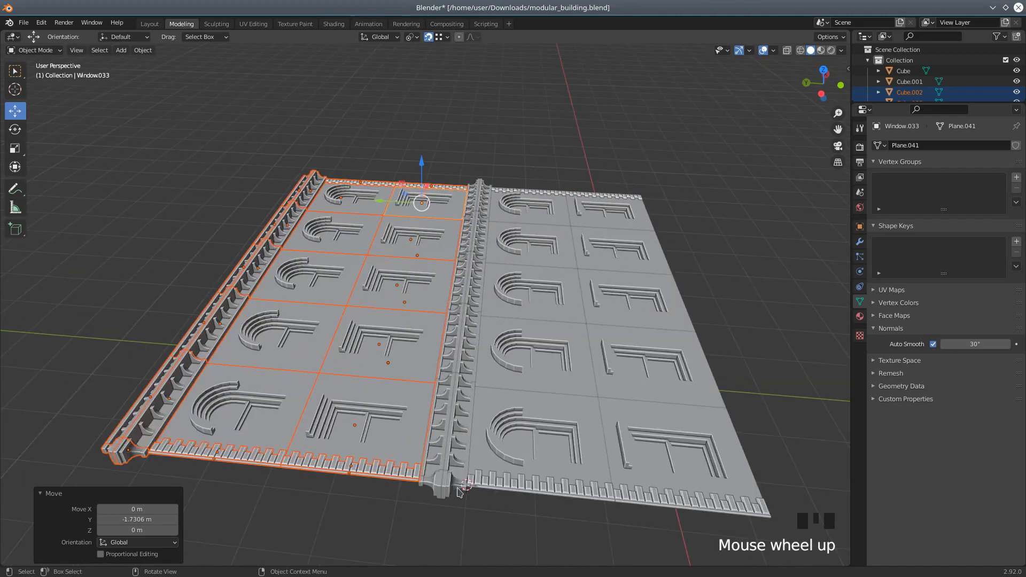
left_click(447, 489)
left_click(427, 483, "shift")
left_click(441, 481, "shift")
left_click(463, 381, "shift")
left_click(454, 338, "shift")
left_click(472, 327, "shift")
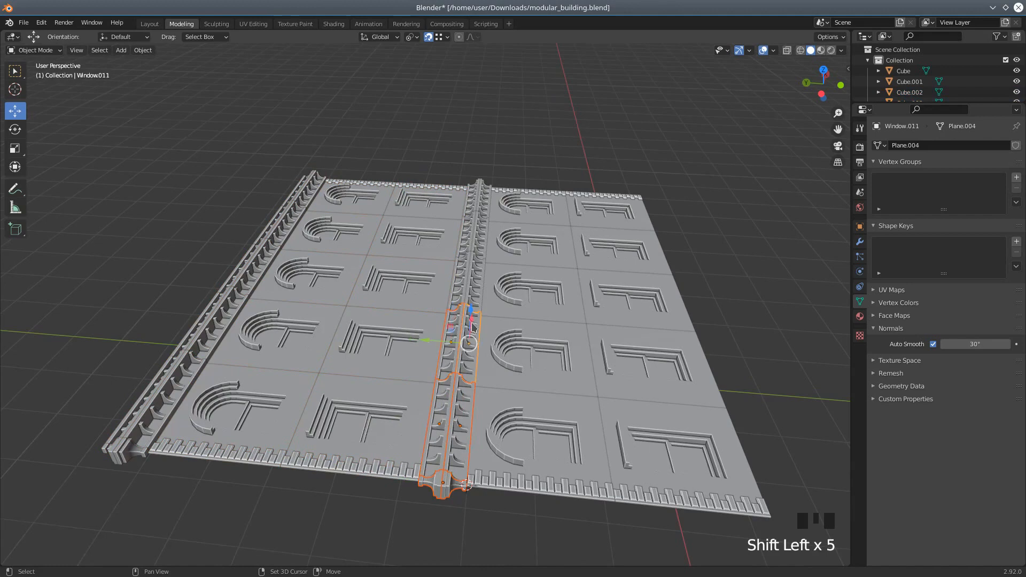
left_click(470, 282, "shift")
left_click(465, 283, "shift")
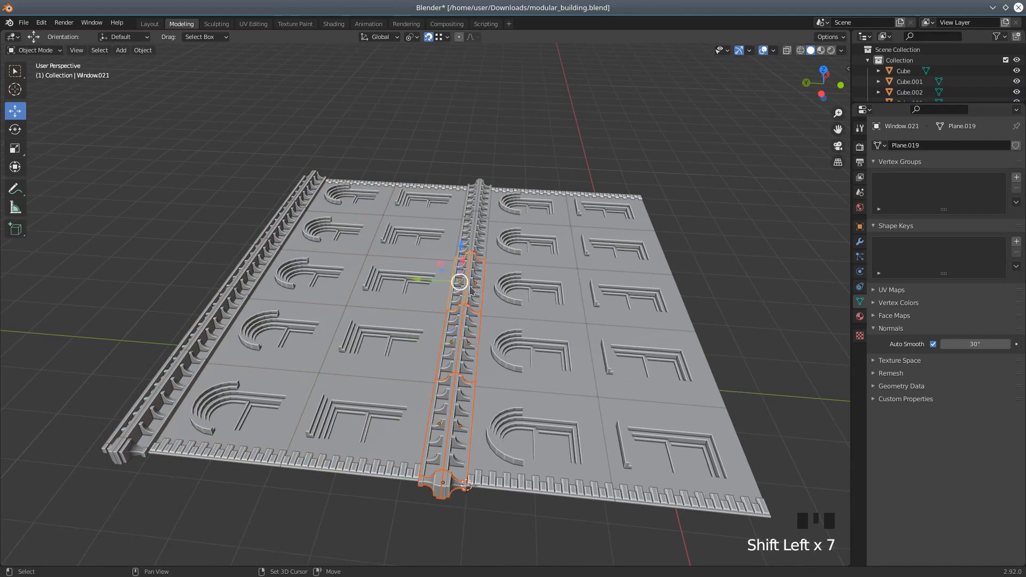
left_click(468, 238, "shift")
left_click(472, 224, "shift")
left_click(473, 210, "shift")
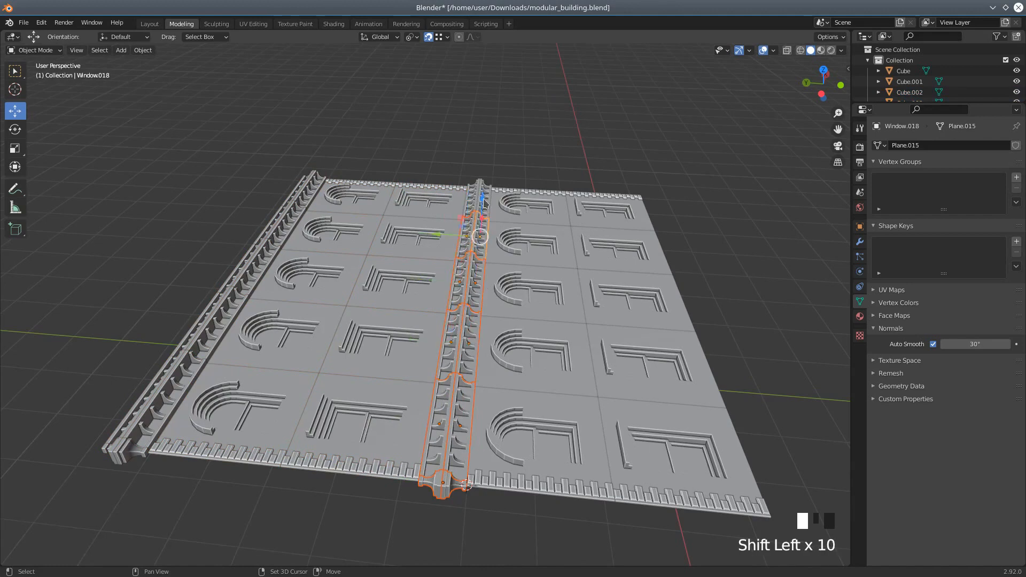
left_click(474, 194, "shift")
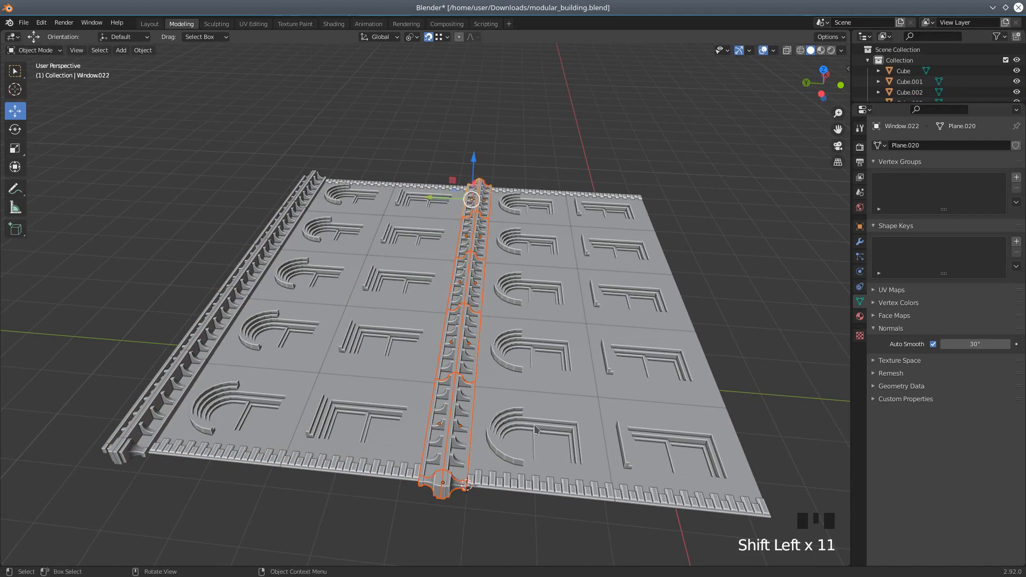
Duplicate the double cornice and move the copy -6.1564 m along Y, beyond the facade's open side
scroll(534, 425, "down", 1)
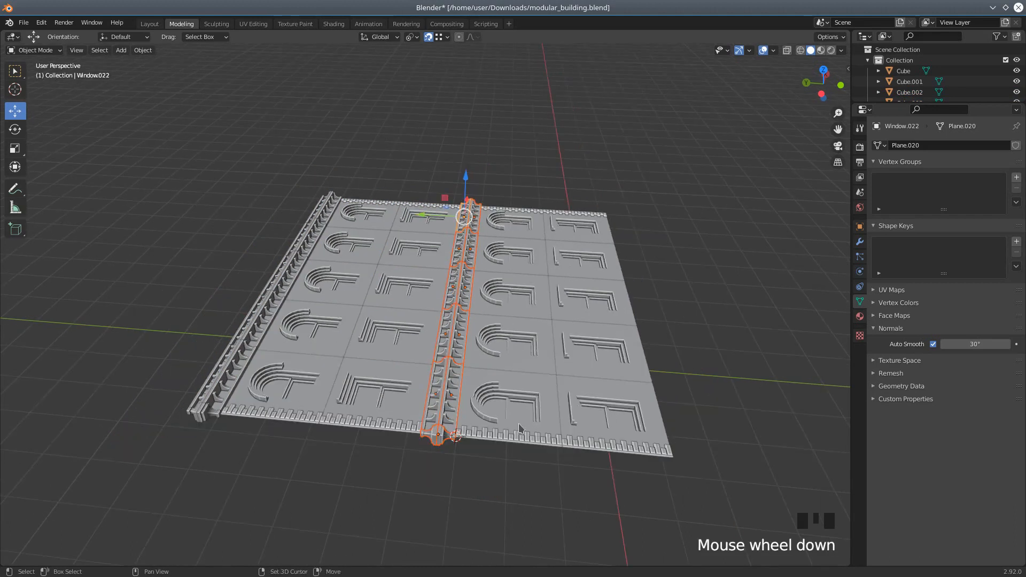
key("shift+d")
right_click(613, 431)
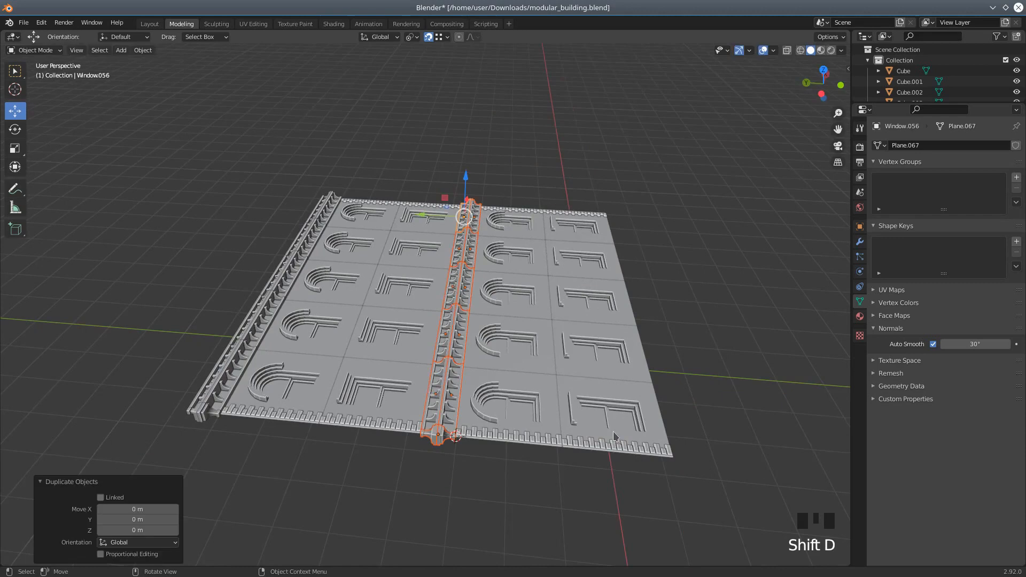
left_click_drag(418, 216, 635, 253)
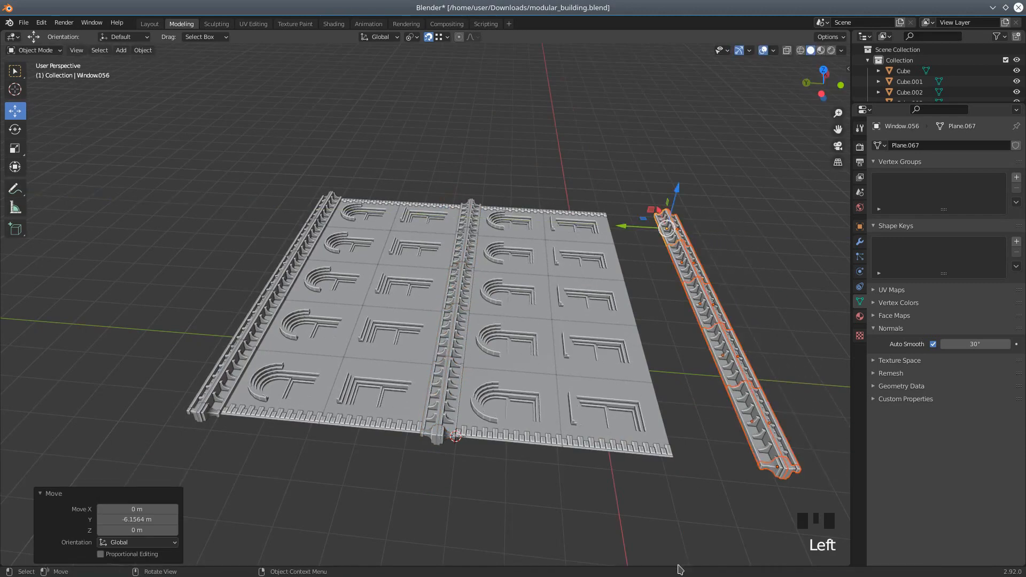
Move the duplicated double cornice 1.2723 m and another 0.22122 m along Y to snap it against the facade's open edge
middle_click_drag(601, 517, 601, 517, "shift")
middle_click_drag(671, 499, 538, 488, "shift")
scroll(554, 509, "up", 2)
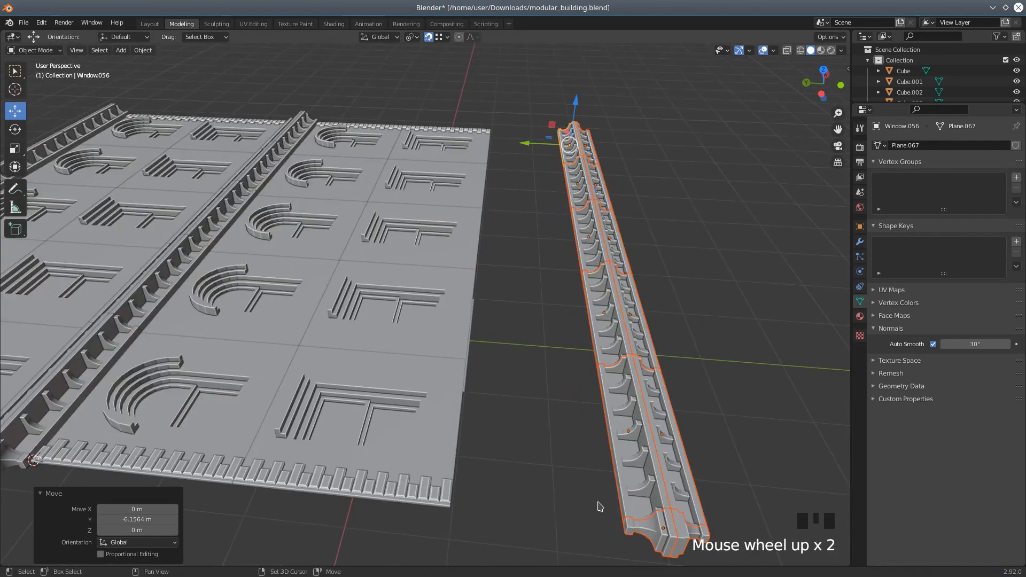
left_click(619, 488, "shift")
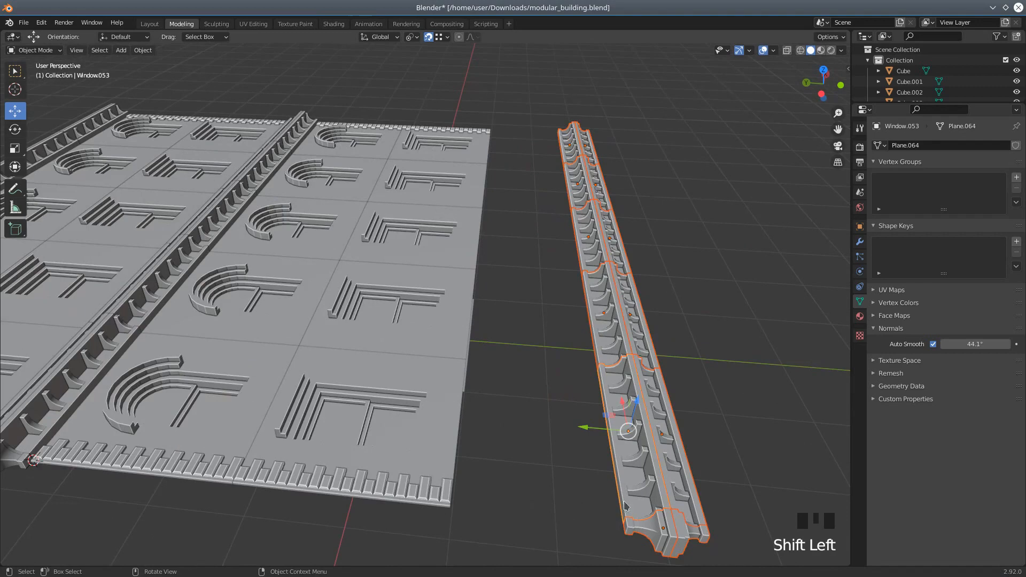
middle_click_drag(560, 505, 567, 469)
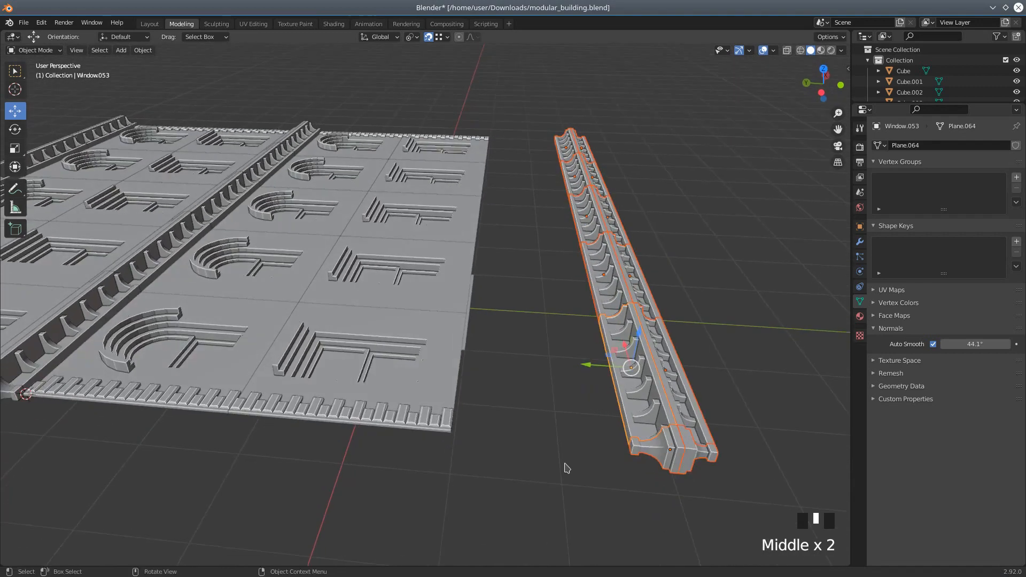
left_click_drag(591, 371, 457, 373)
middle_click_drag(477, 467, 488, 468)
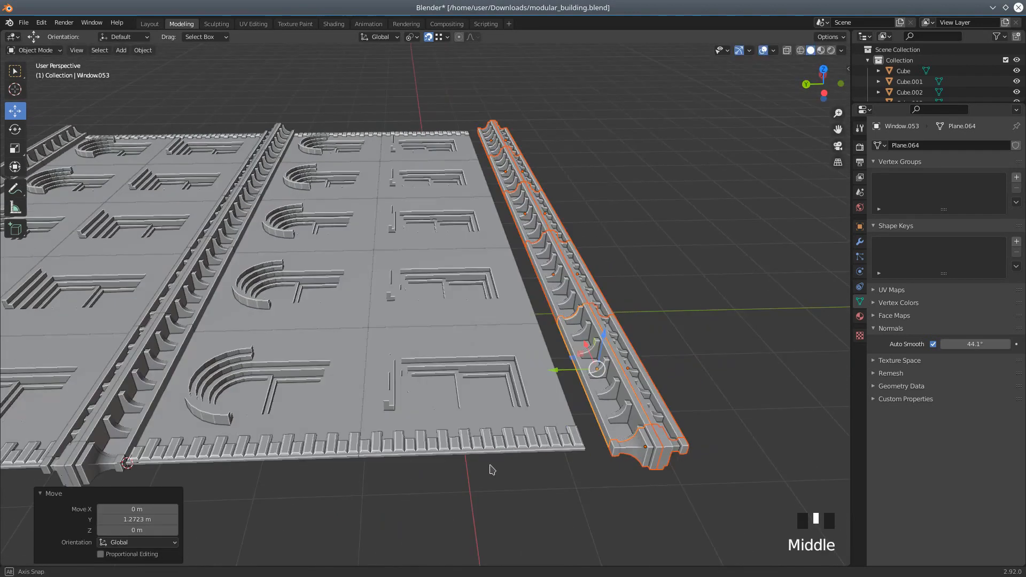
left_click_drag(557, 376, 551, 371)
scroll(566, 543, "up", 2)
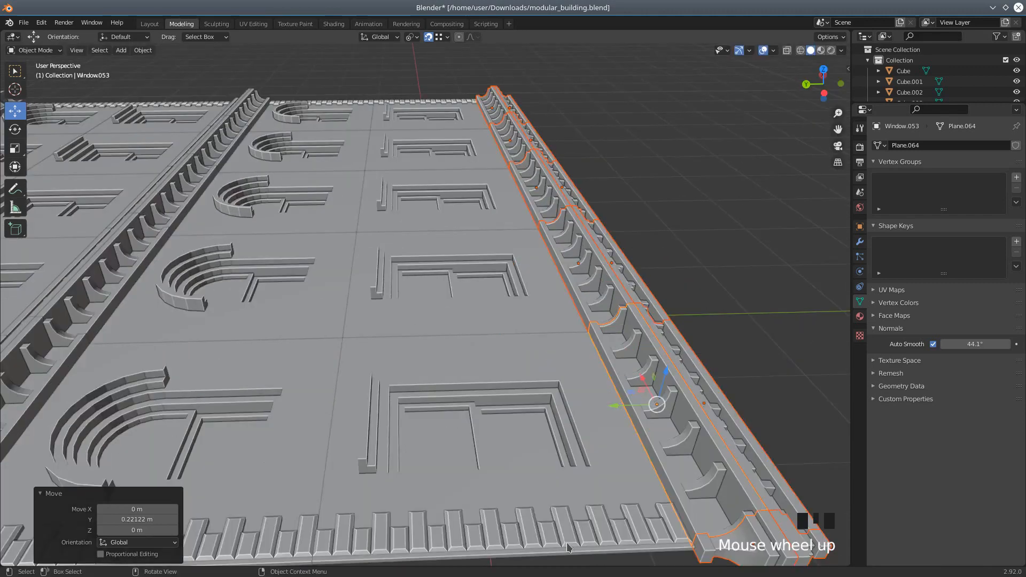
Select the five rectangular window panels beside the new cornice together with the brick strips at both ends of that column
middle_click_drag(566, 543, 532, 542)
scroll(535, 545, "down", 2)
middle_click_drag(377, 456, 343, 464)
left_click(326, 468)
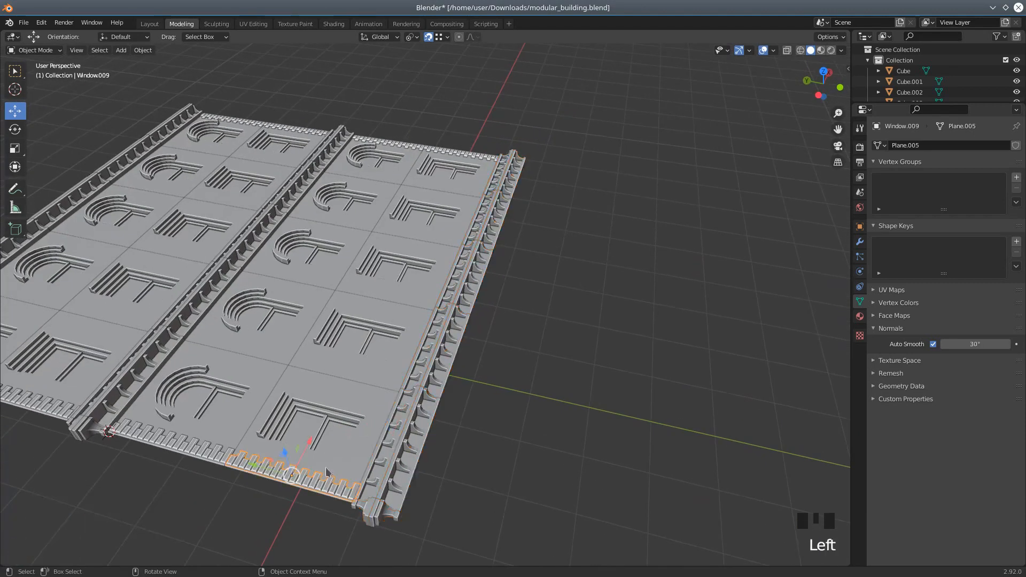
left_click(348, 404, "shift")
left_click(366, 341, "shift")
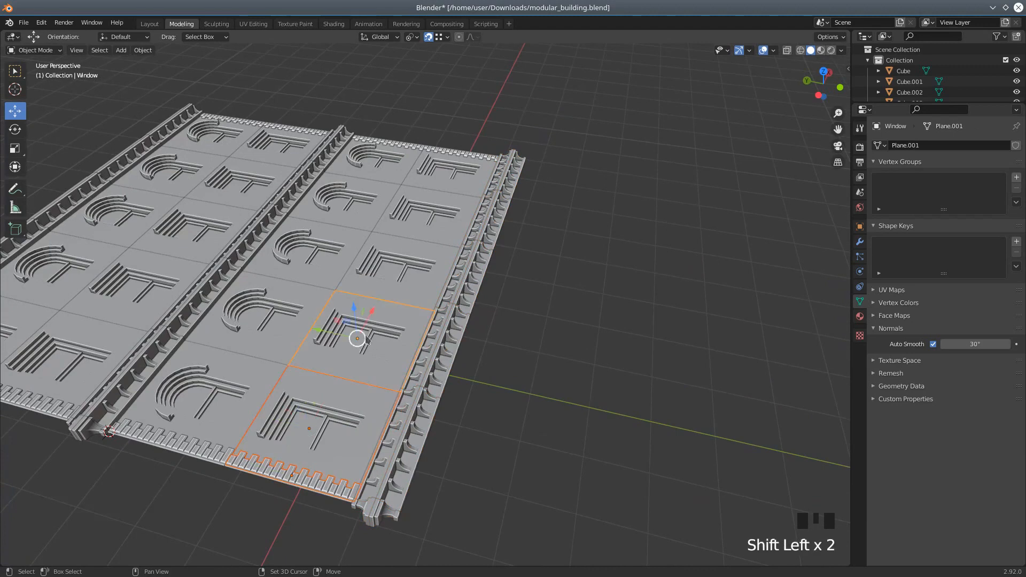
left_click(396, 252, "shift")
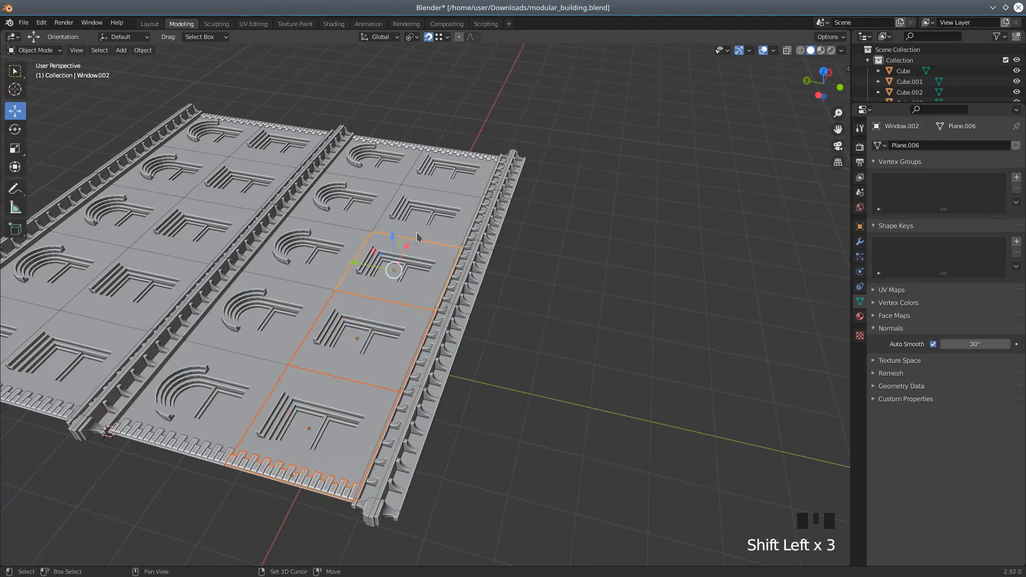
left_click(426, 203, "shift")
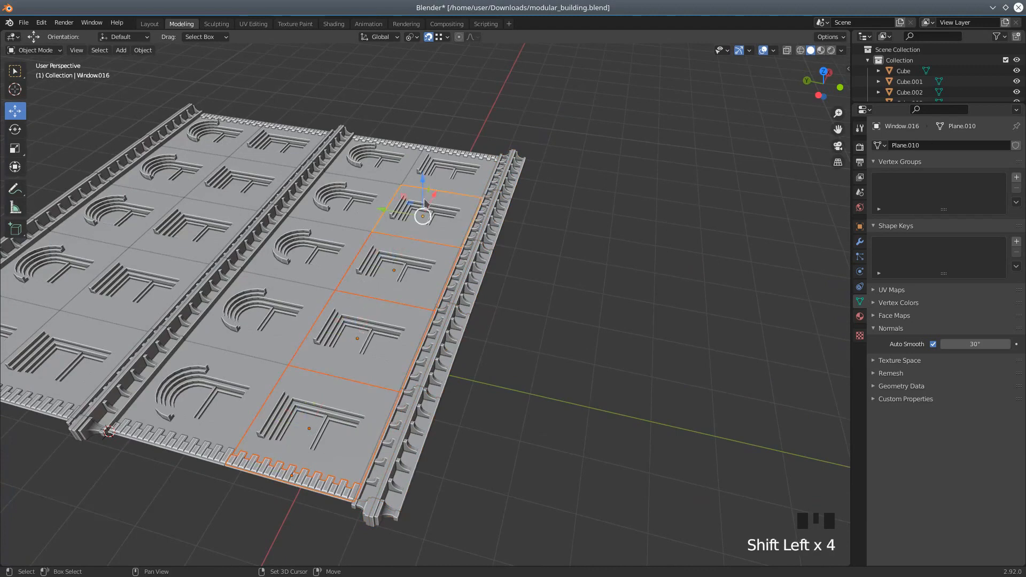
left_click(451, 162, "shift")
left_click(480, 159, "shift")
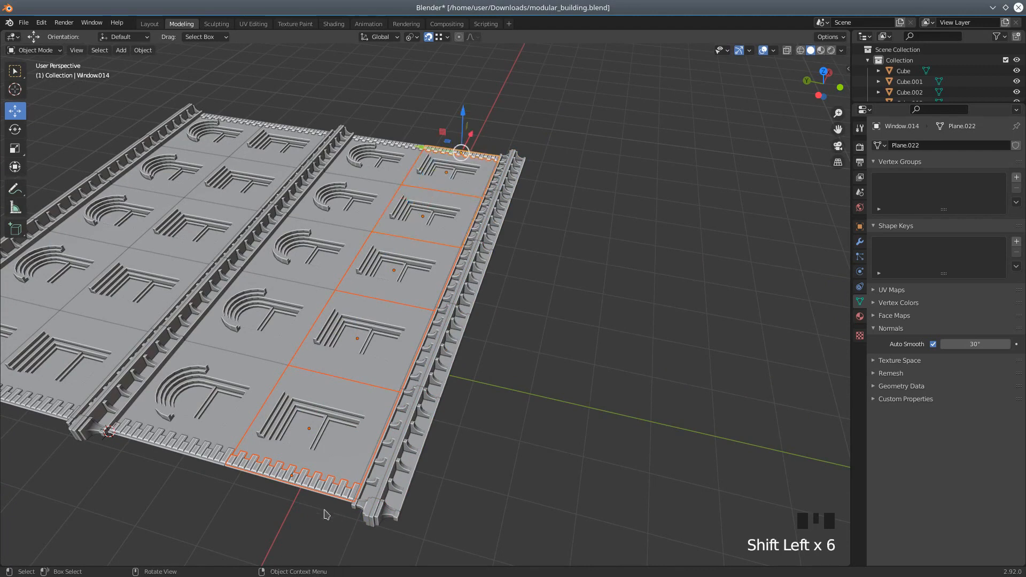
mouse_move(344, 517)
middle_mouse_down()
mouse_move(354, 499)
mouse_move(348, 509)
middle_mouse_up()
scroll(350, 512, "up", 1)
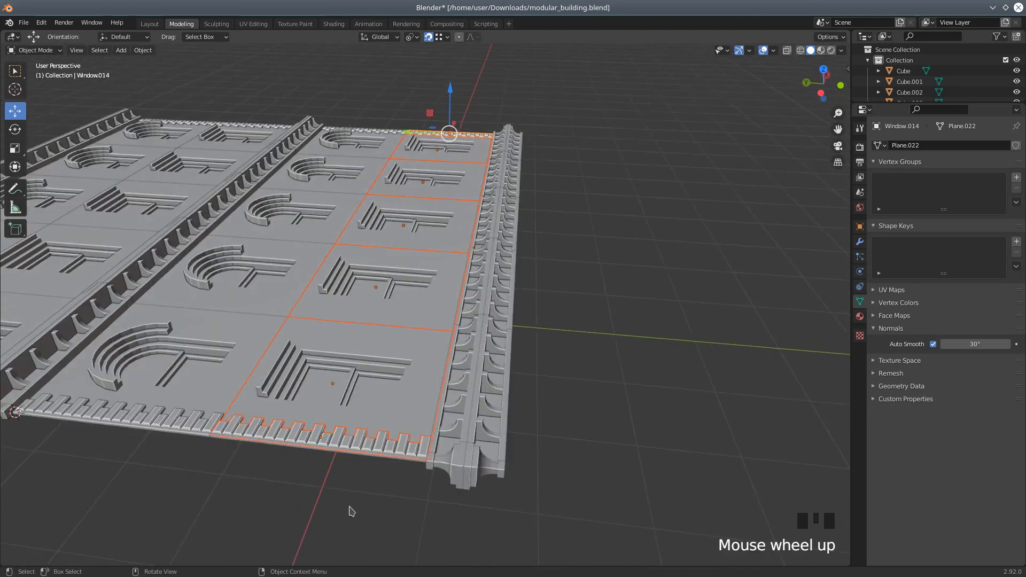
Duplicate the selected column of five rectangular windows with its brick strips and move the copy along Y beyond the double cornice
left_click(221, 443, "shift")
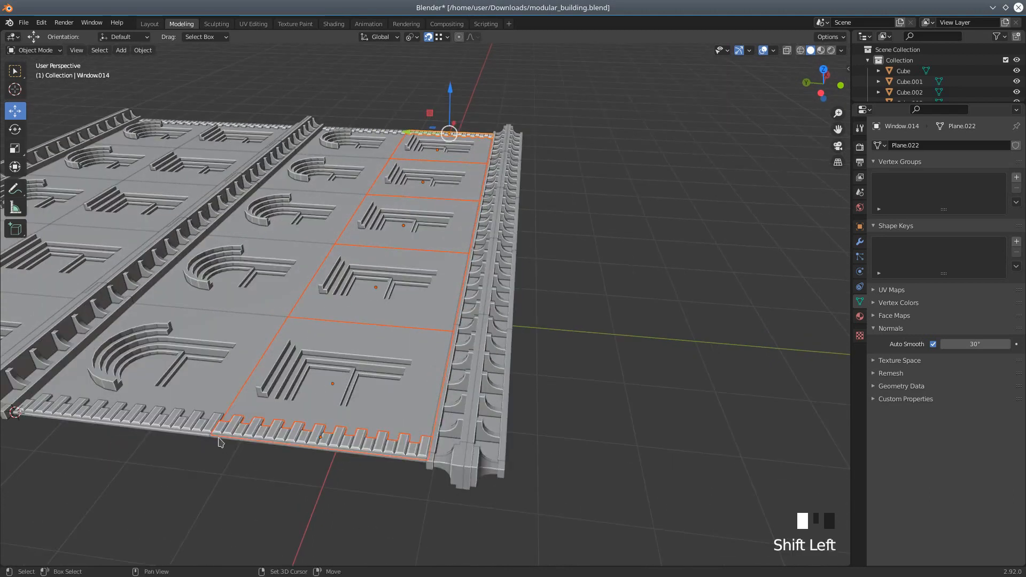
scroll(313, 482, "down", 1)
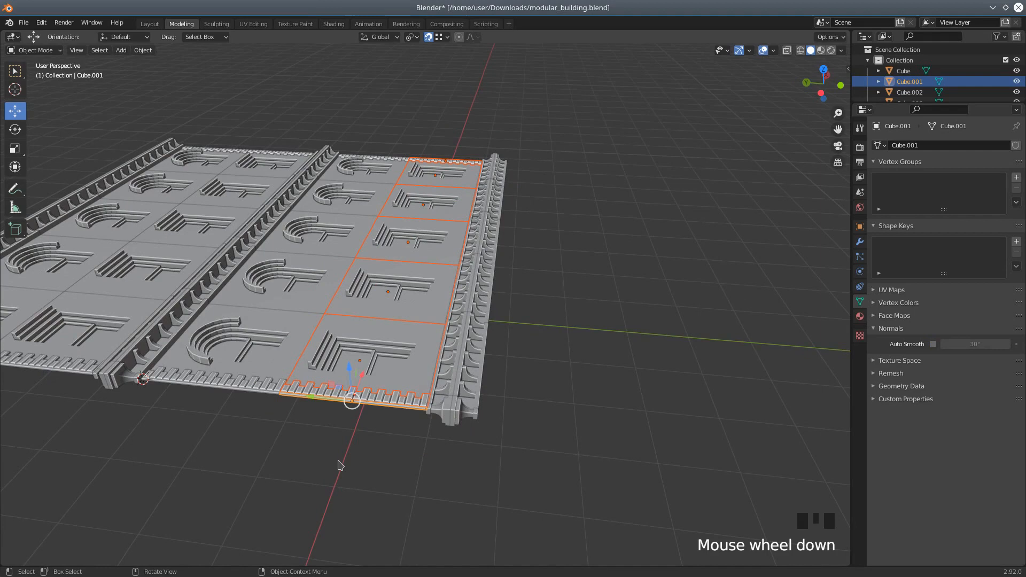
key("shift+d")
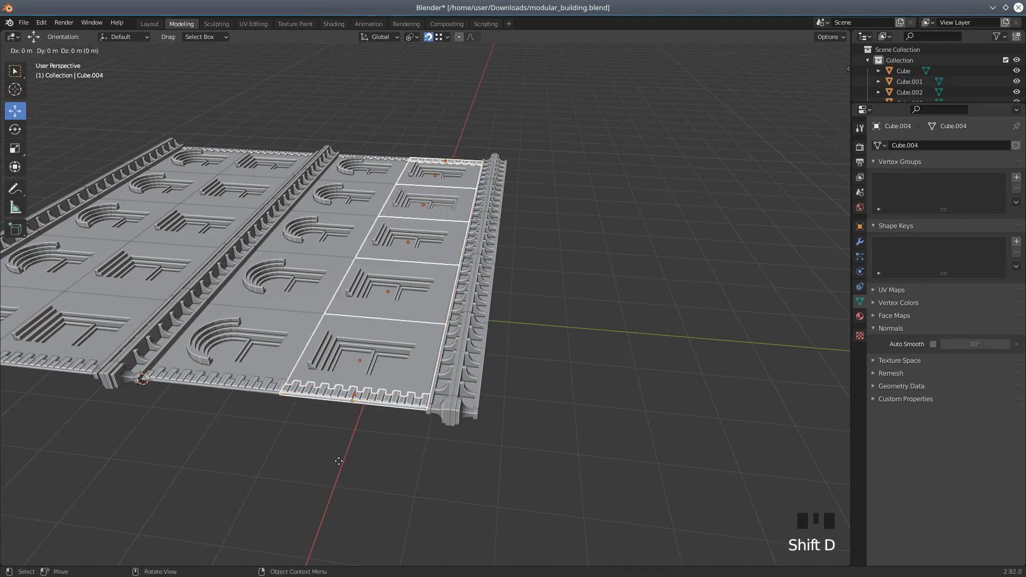
right_click(576, 474)
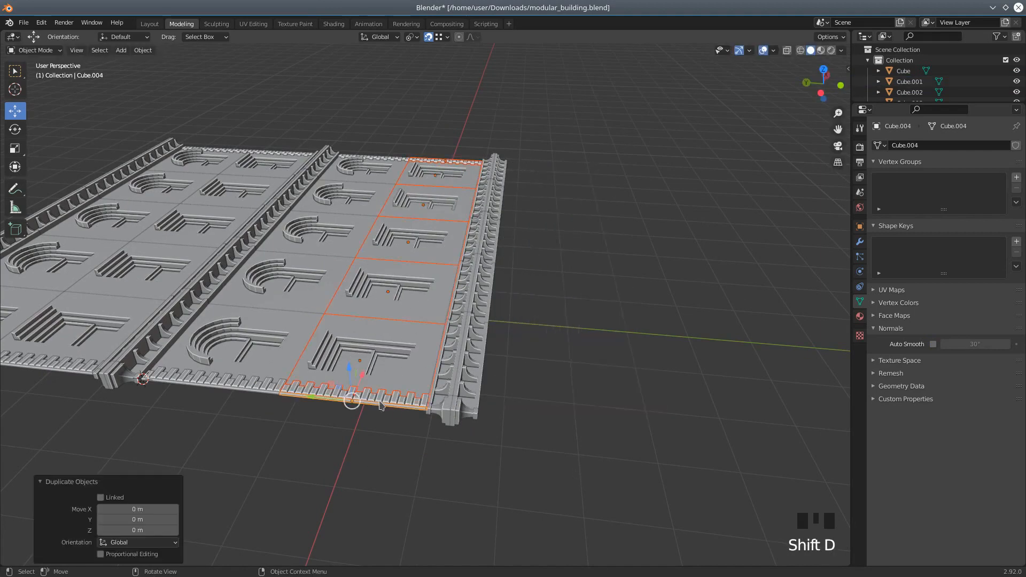
left_click_drag(299, 405, 554, 463)
scroll(562, 470, "up", 2)
middle_click_drag(563, 471, 598, 331, "shift")
Make the nearest duplicated window panel active and move the new column 0.5777 m along Y to snap it against the cornice
left_click(615, 326, "shift")
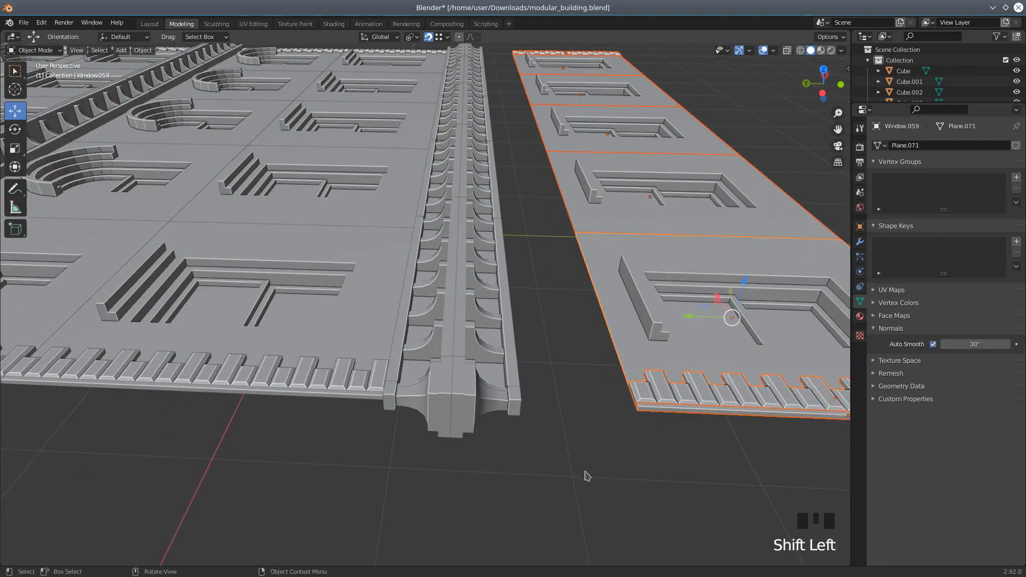
middle_click_drag(586, 475, 599, 444)
left_click_drag(657, 366, 472, 410)
scroll(467, 474, "down", 3)
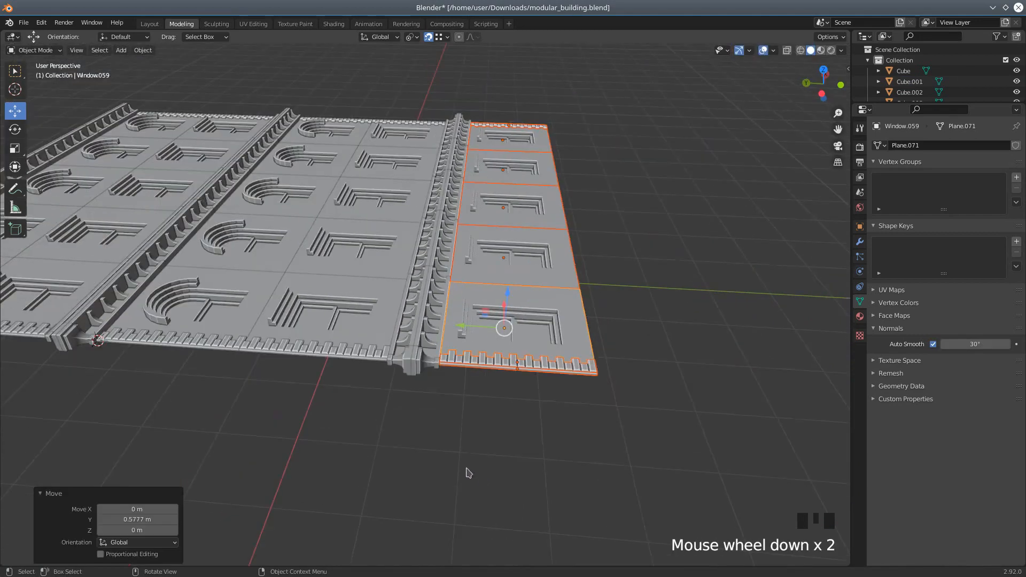
Examine the extended facade and the projecting backs of its windows from several angles
middle_click_drag(458, 450, 465, 353)
scroll(359, 512, "down", 2)
scroll(412, 469, "up", 1)
scroll(464, 473, "up", 2)
scroll(385, 393, "down", 2)
middle_click_drag(385, 394, 229, 498)
middle_click_drag(359, 390, 224, 391)
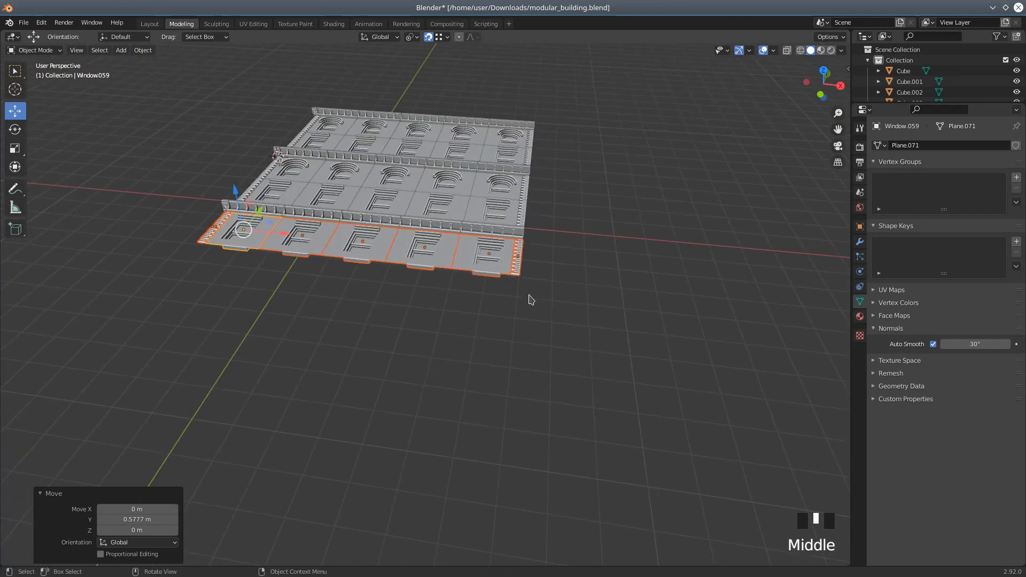
middle_click_drag(545, 330, 690, 298)
Clear the selection and select the whole facade from the front view, including all windows, brick strips and cornices
key("KP_3")
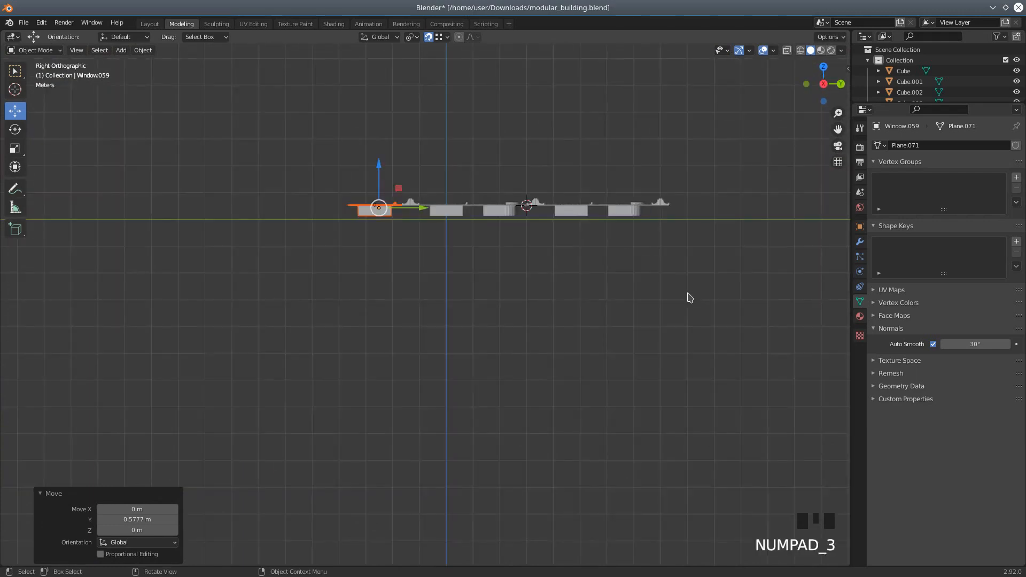
key("KP_1")
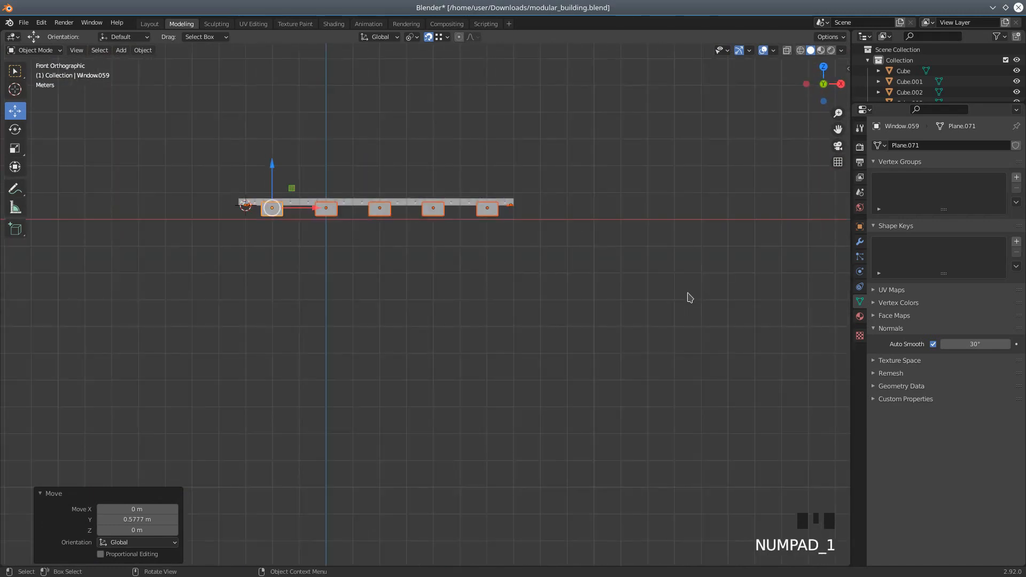
scroll(319, 369, "up", 2)
middle_click_drag(320, 345, 374, 362, "shift")
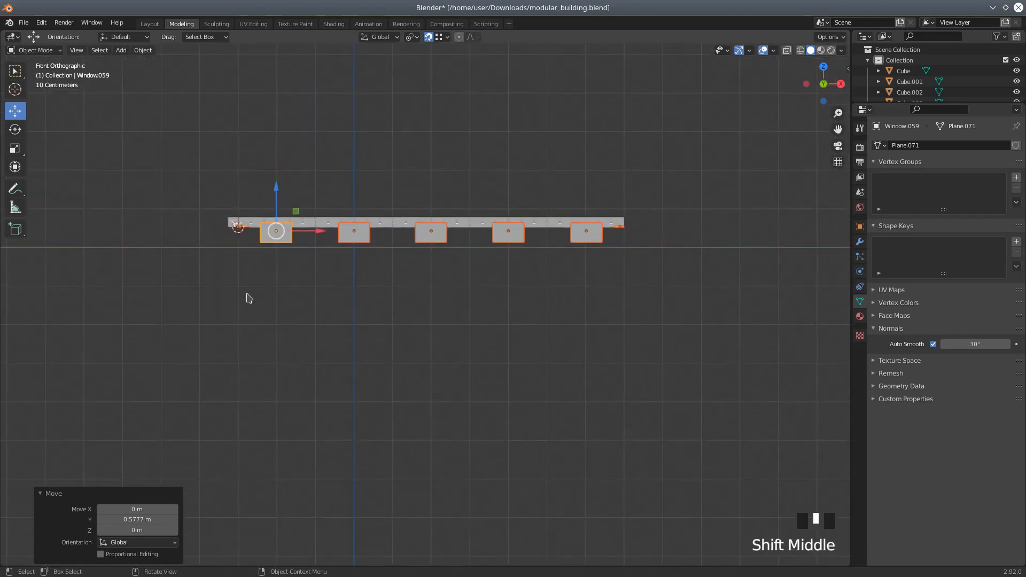
key("a")
key("a")
key("a")
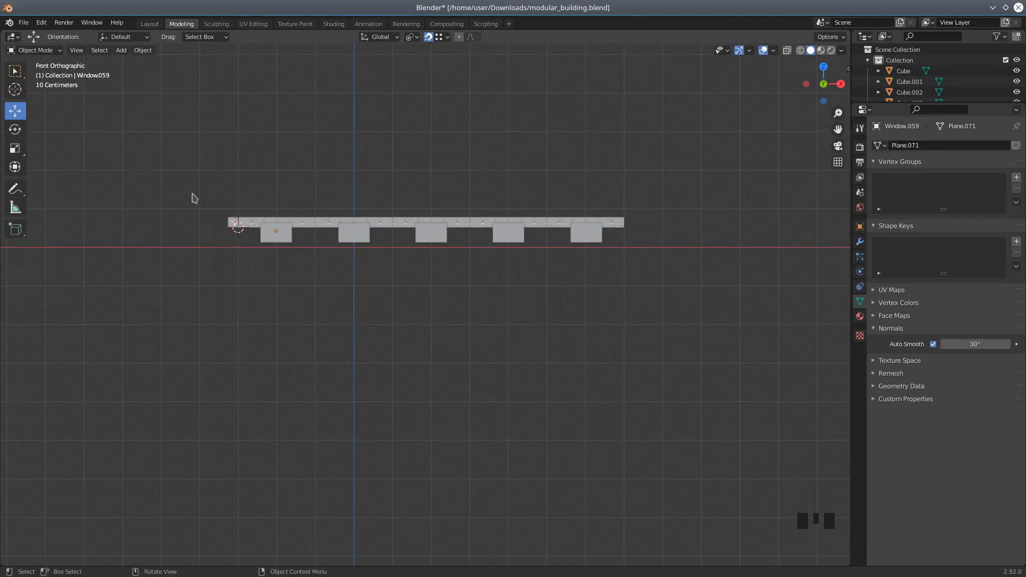
key("b")
left_click_drag(196, 197, 676, 246)
middle_click_drag(458, 363, 481, 402)
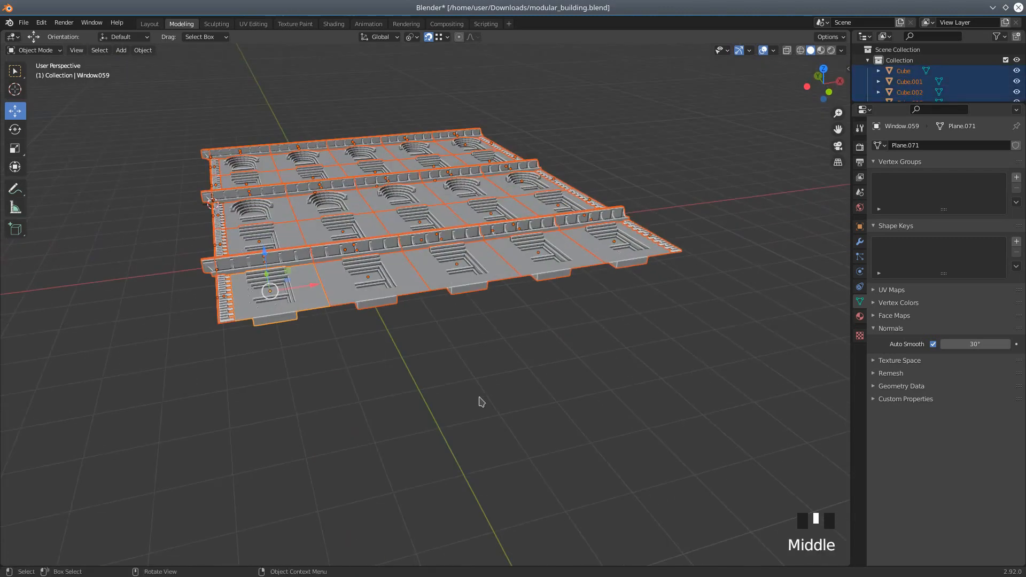
scroll(481, 402, "down", 2)
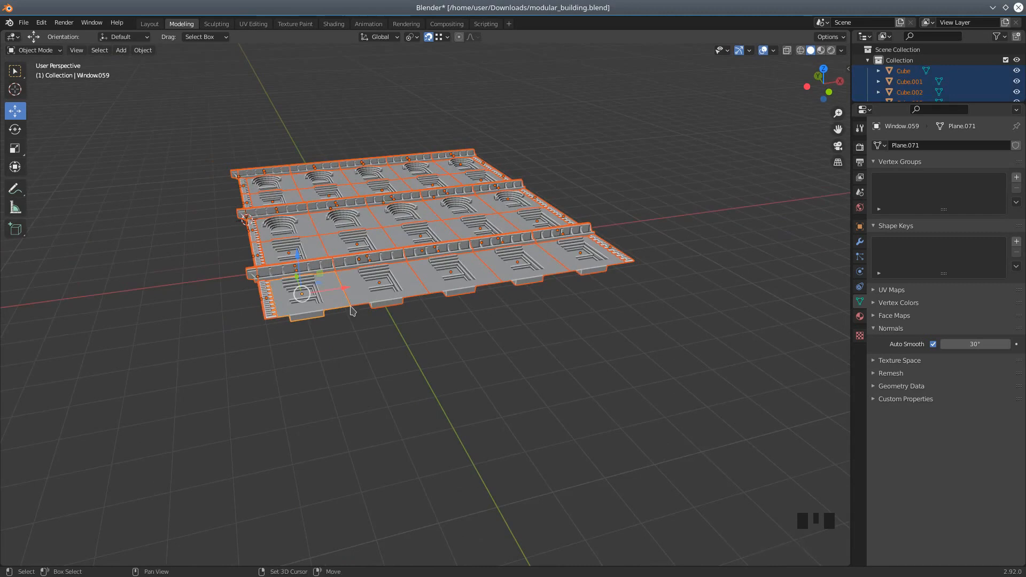
Duplicate the whole facade and move the copy 11.867 m along X
key("shift+d")
right_click(542, 312)
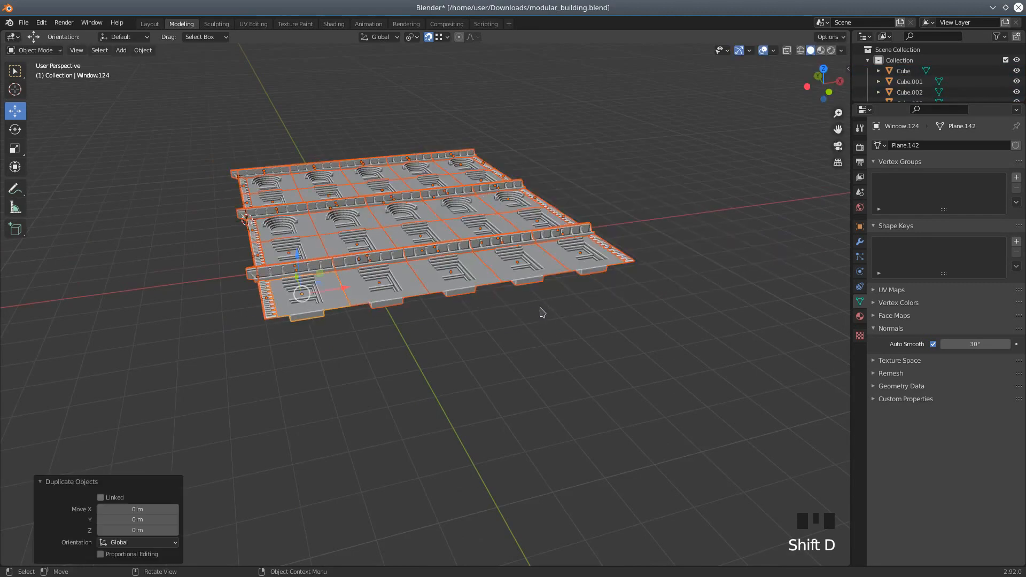
middle_click_drag(599, 400, 553, 407)
left_click_drag(319, 280, 738, 321)
scroll(717, 406, "down", 1)
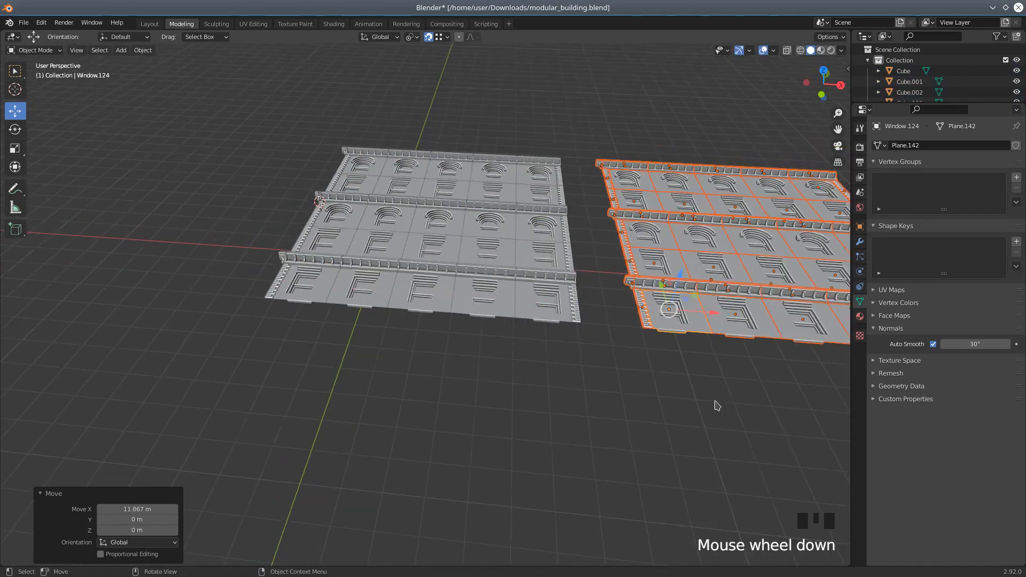
middle_click_drag(716, 406, 361, 287, "shift")
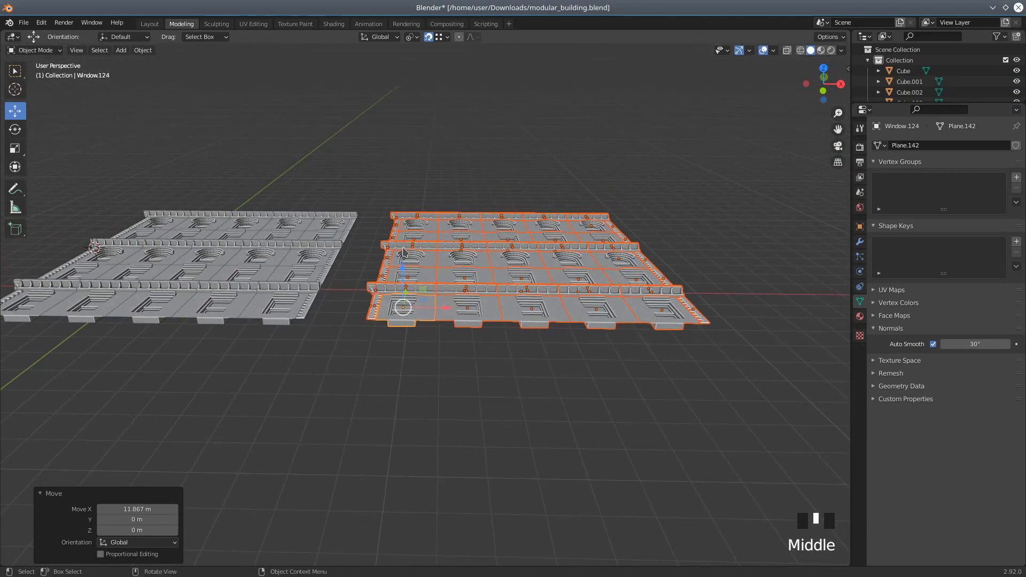
Rotate the duplicated facade 90° about the Y axis so it stands perpendicular to the original
key("KP_3")
key("KP_1")
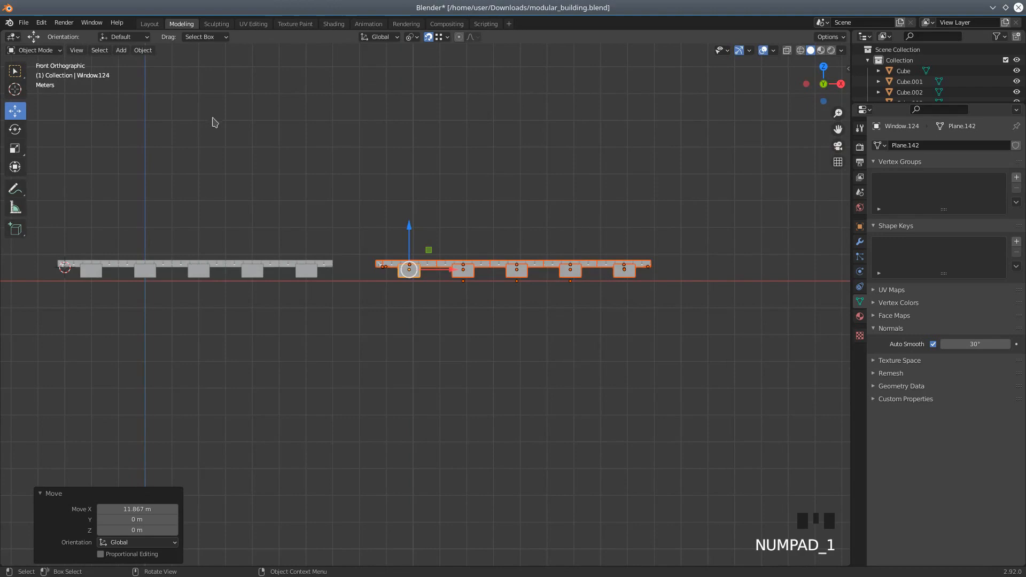
left_click(15, 130)
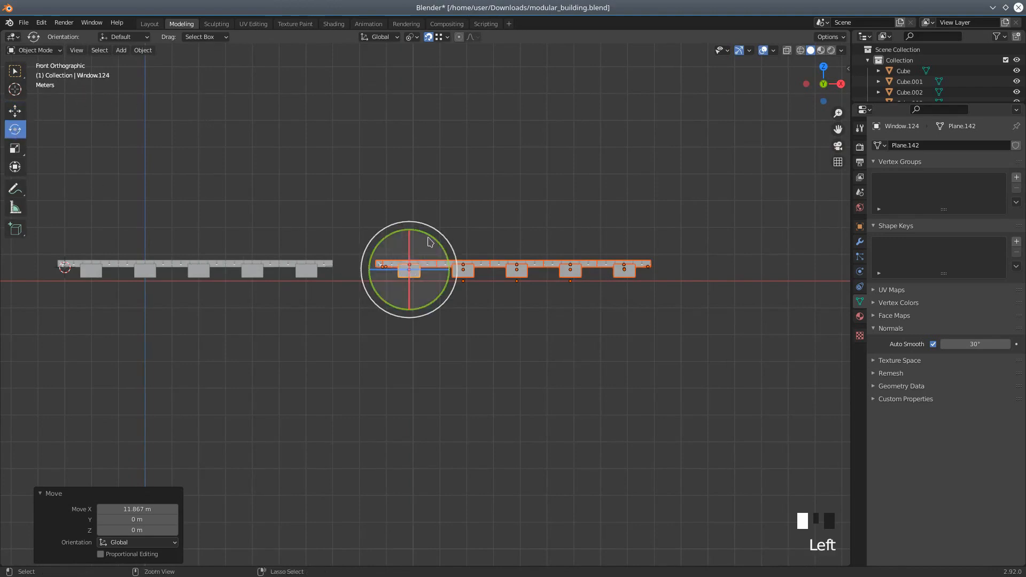
left_click_drag(428, 238, 484, 309, "ctrl")
middle_click_drag(176, 171, 137, 214)
scroll(196, 276, "up", 3)
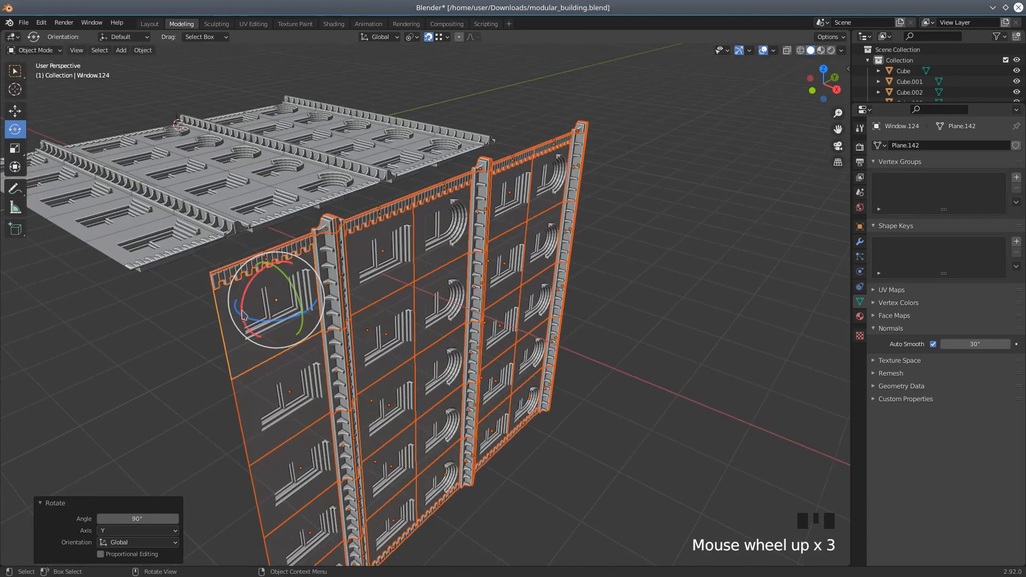
Move the rotated wall along Z to align its upper end with the flat facade, and along X toward the facade's edge
left_click(24, 110)
middle_click_drag(251, 297, 298, 277)
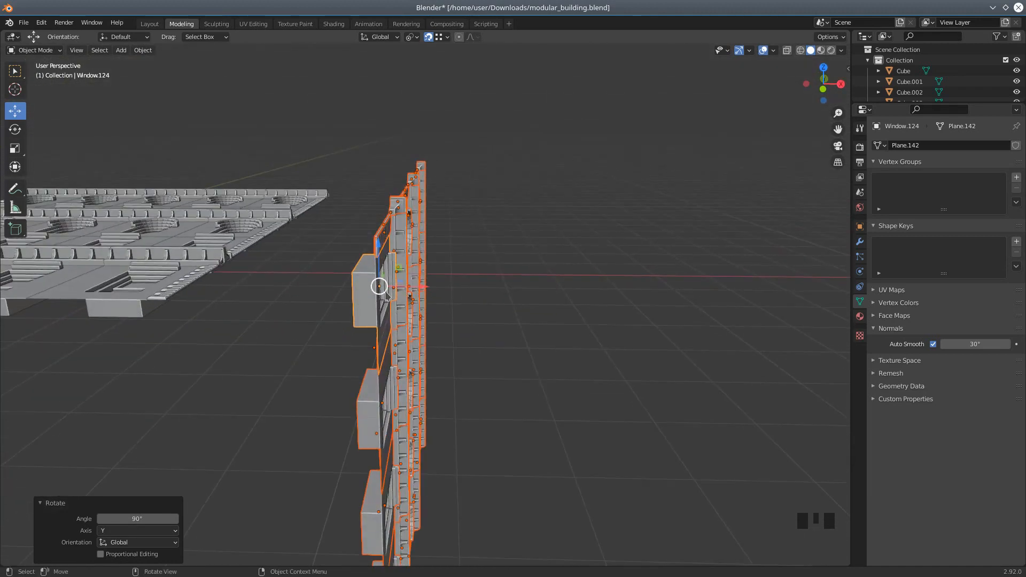
left_click_drag(383, 246, 169, 303)
middle_click_drag(283, 302, 455, 348)
left_click(482, 357)
left_click_drag(482, 357, 255, 359)
Try to snap the rotated wall along X onto the flat facade's edge and check the vertex snapping settings
scroll(289, 369, "up", 2)
middle_click_drag(322, 377, 315, 285, "shift")
scroll(348, 282, "up", 1)
left_click_drag(433, 319, 324, 293)
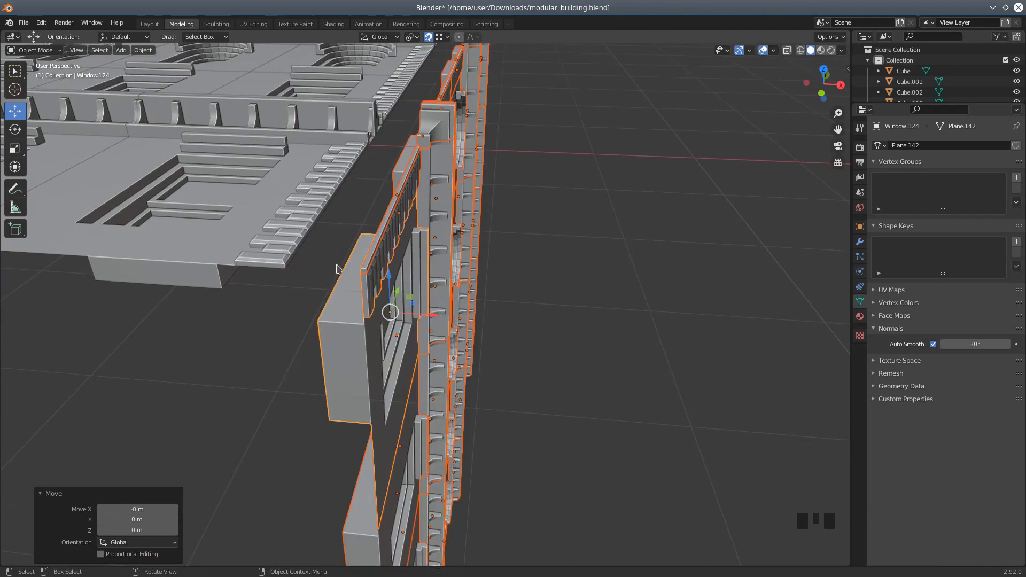
middle_click_drag(333, 276, 306, 265)
left_click(447, 38)
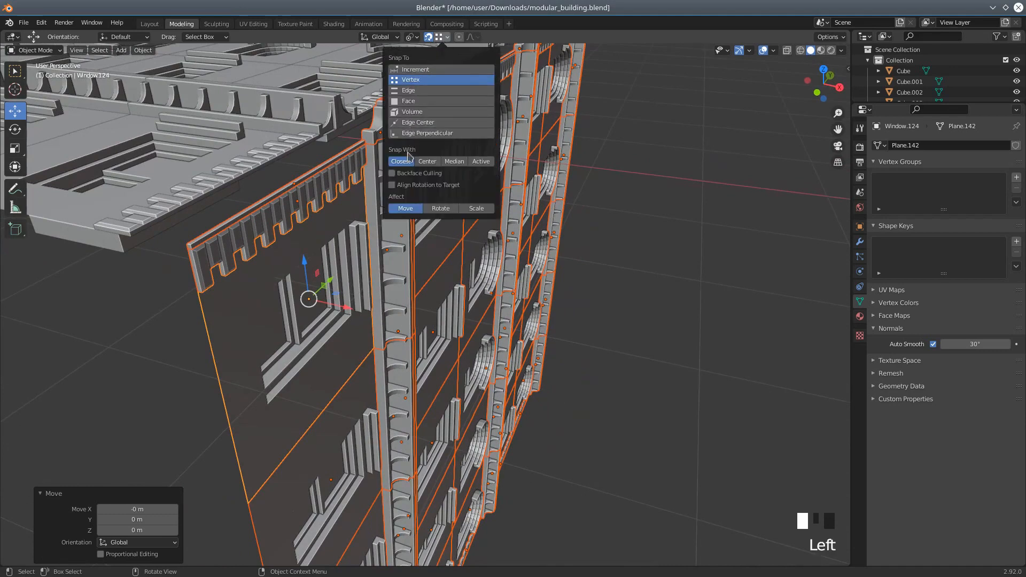
middle_click_drag(320, 174, 330, 175)
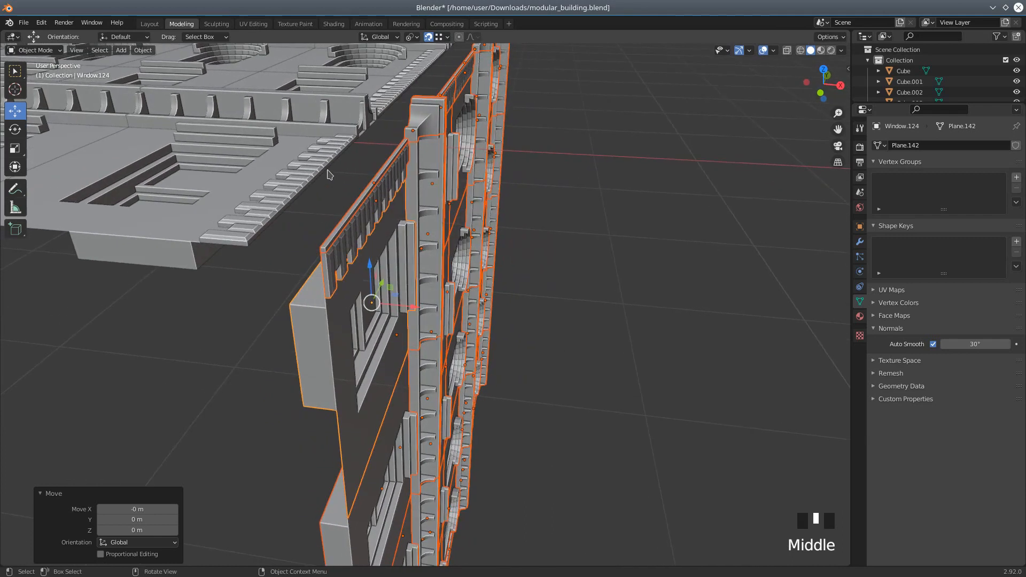
left_click(40, 54)
left_click(37, 70)
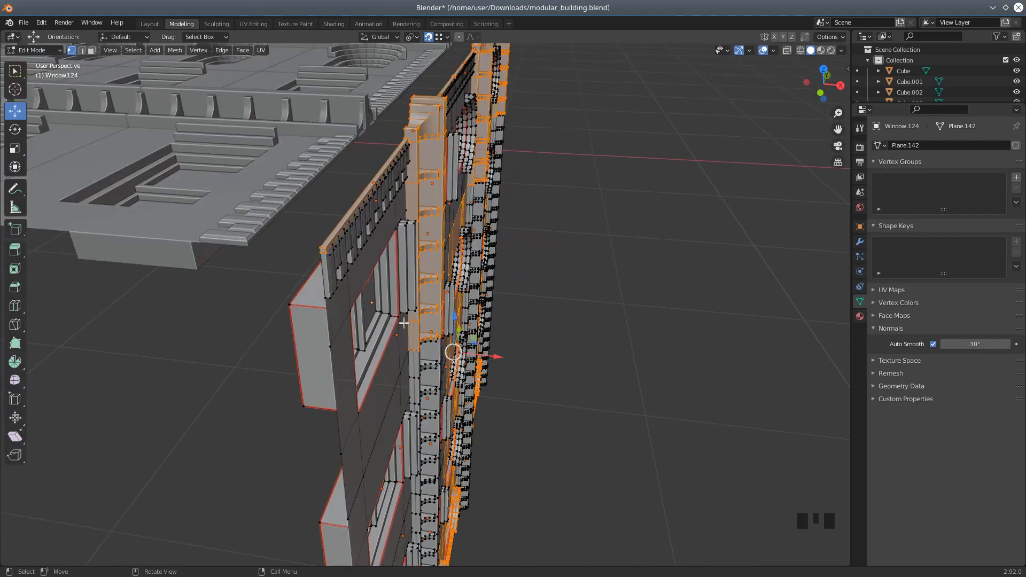
key("a")
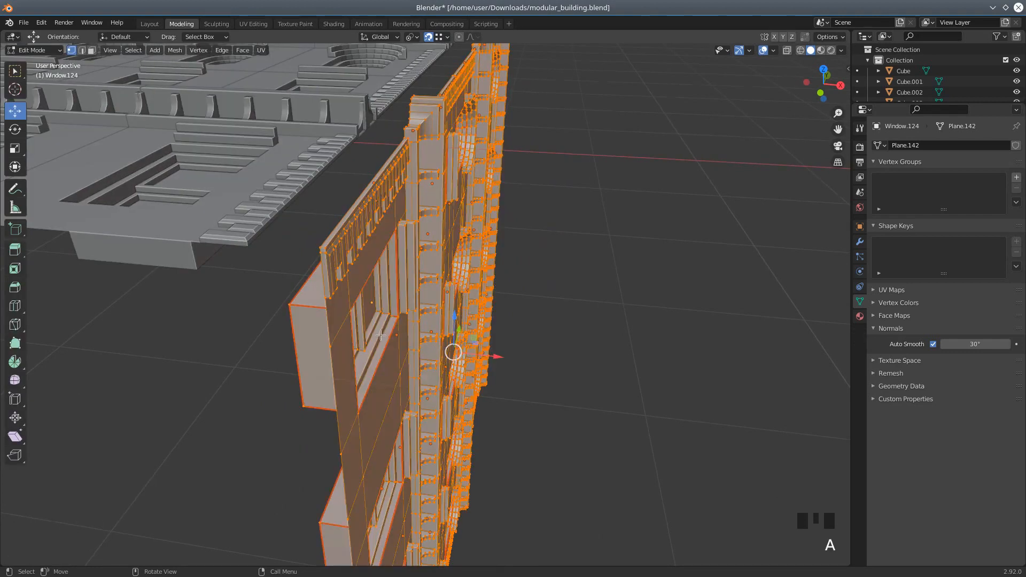
scroll(380, 335, "up", 2)
middle_click_drag(309, 272, 318, 273)
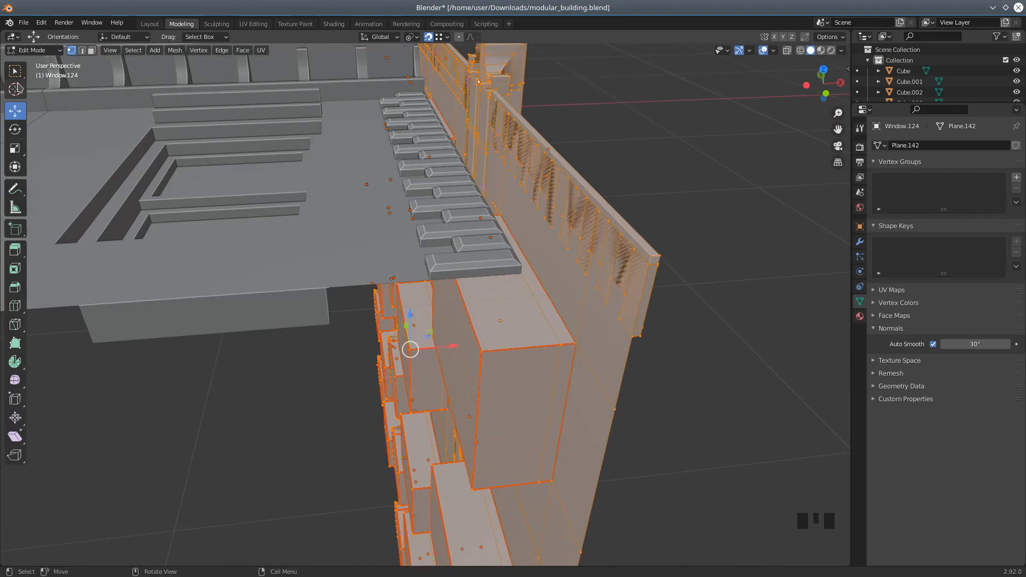
left_click(33, 49)
left_click(36, 60)
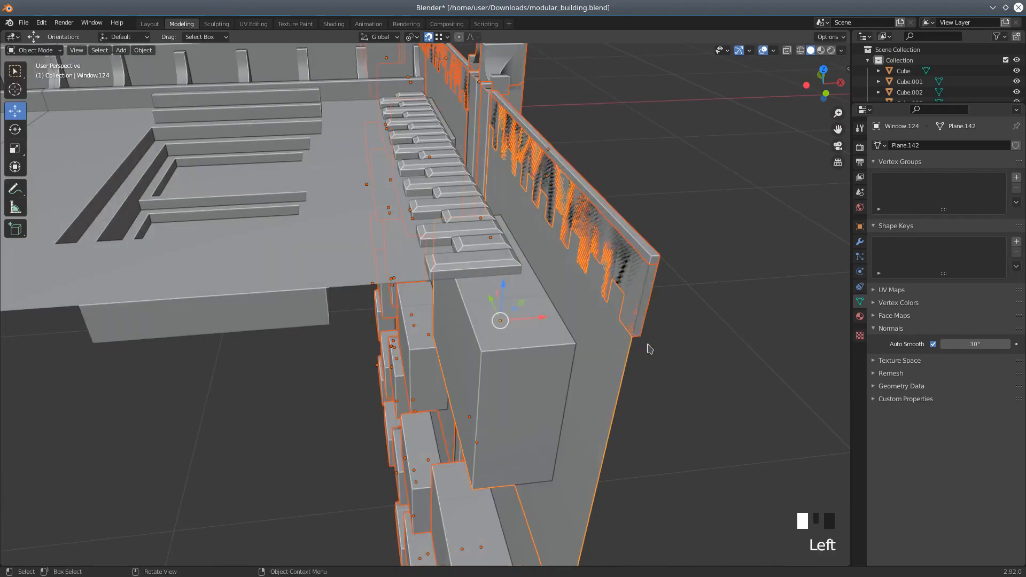
Select only the rotated wall's outer corner window panel and make its upper corner vertex active in Edit Mode, finishing in Object Mode
left_click(626, 351)
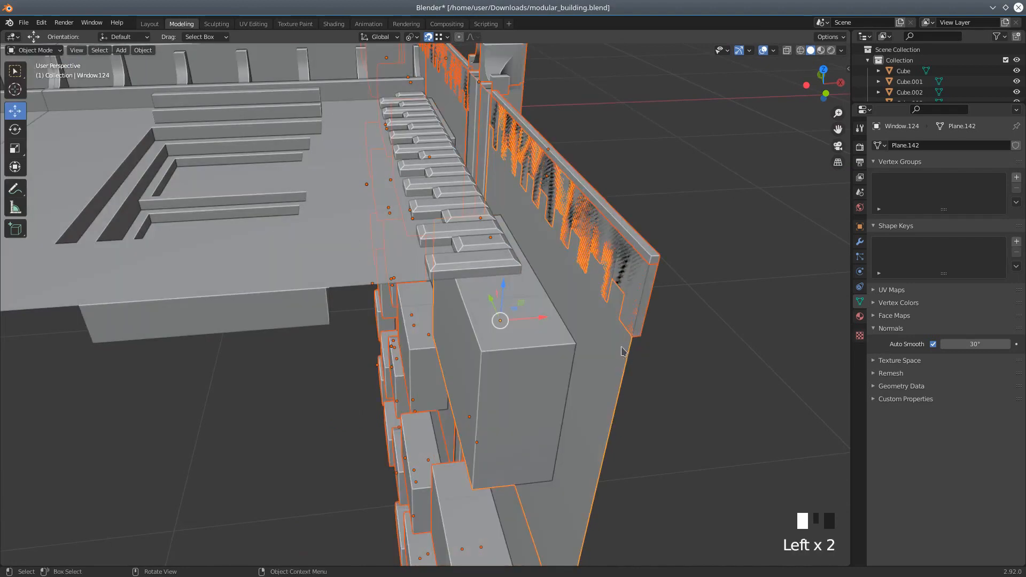
left_click(31, 47)
left_click(32, 72)
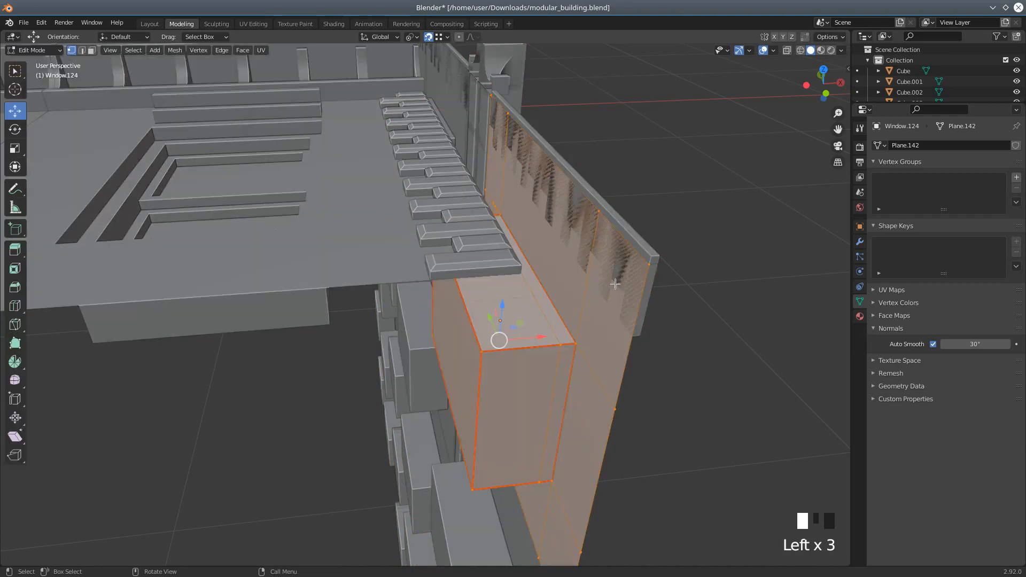
left_click(643, 286, "shift")
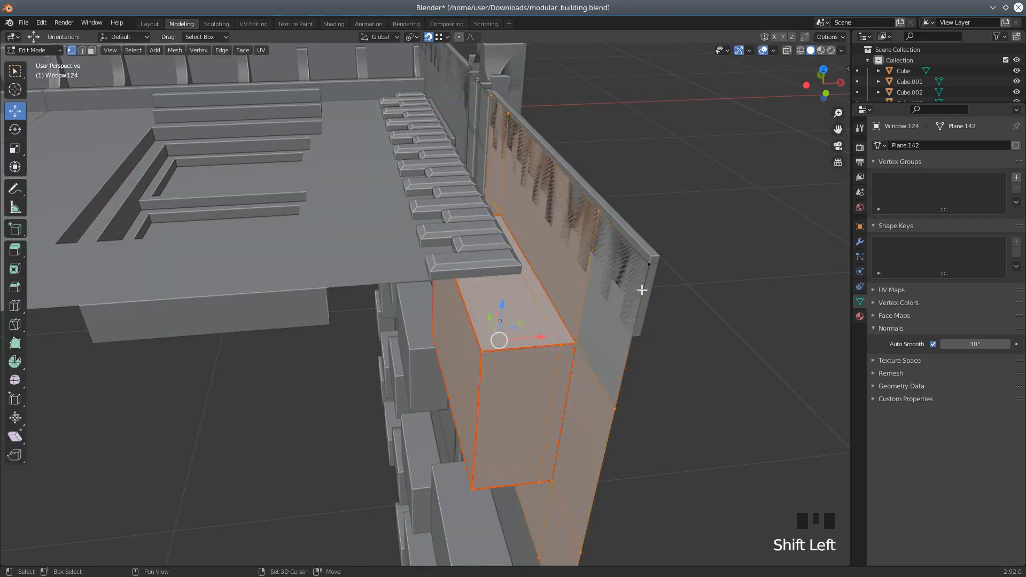
left_click(648, 265, "shift")
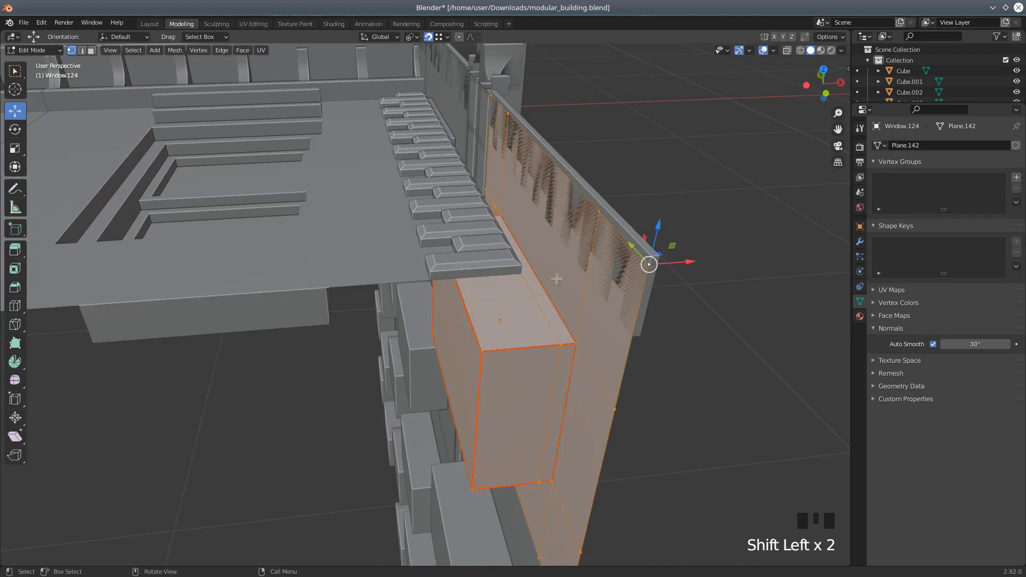
scroll(557, 279, "down", 3)
middle_click_drag(584, 293, 538, 293)
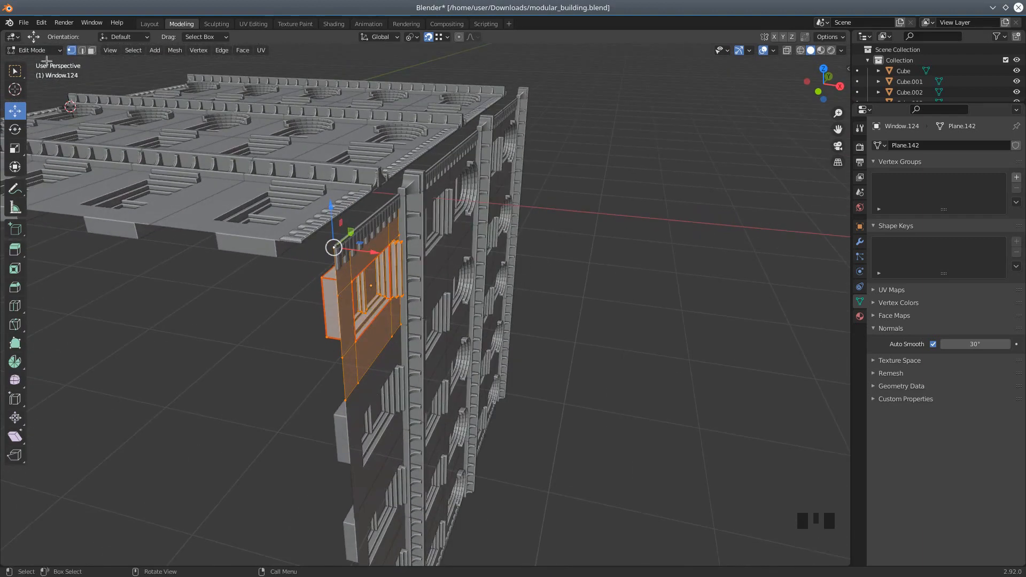
left_click(32, 50)
left_click(40, 63)
Select all sections of the rotated wall in the front view, using wireframe display to include every hidden piece
middle_click_drag(448, 321, 498, 306)
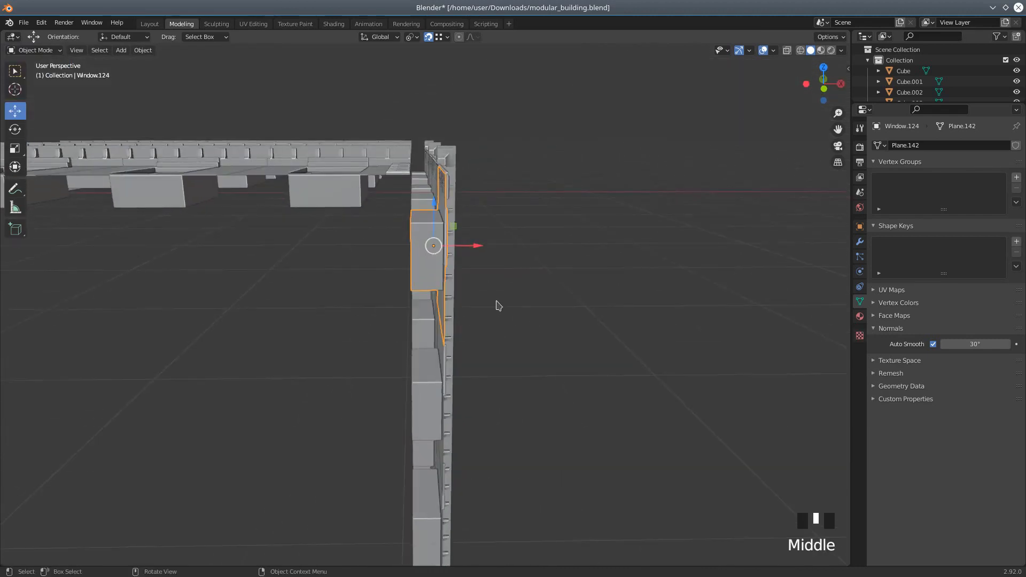
key("KP_1")
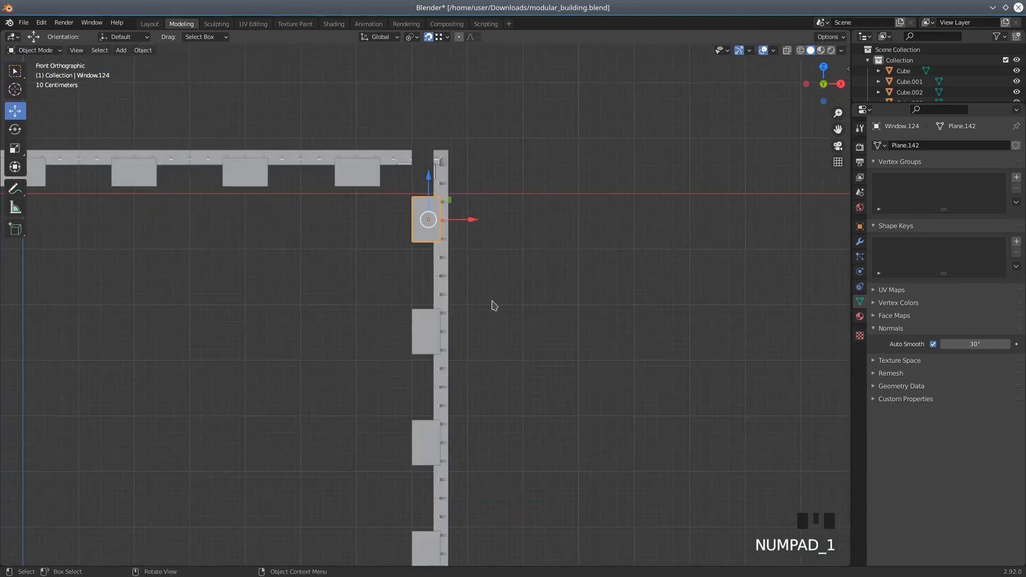
scroll(498, 299, "down", 4)
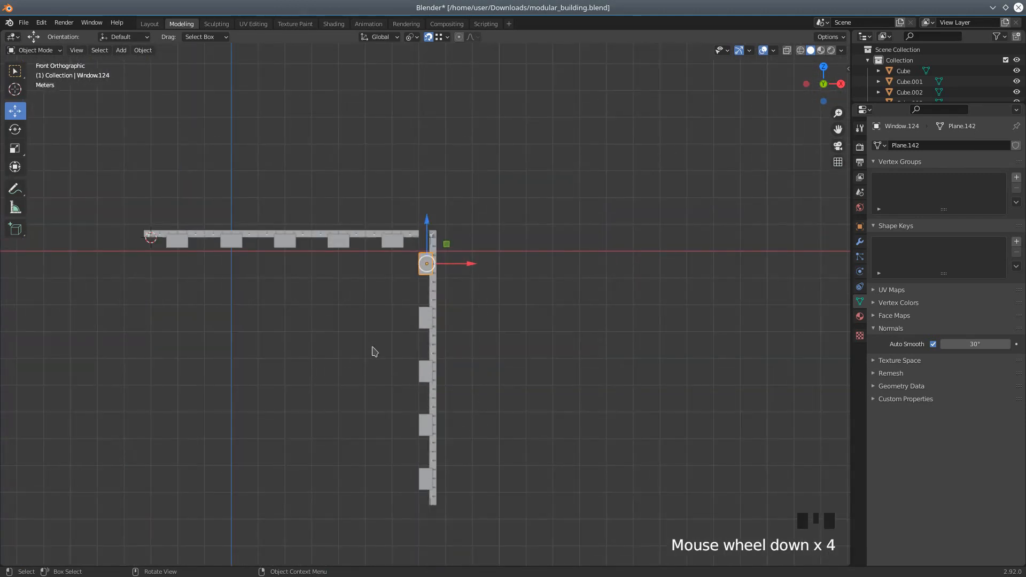
left_click(800, 50)
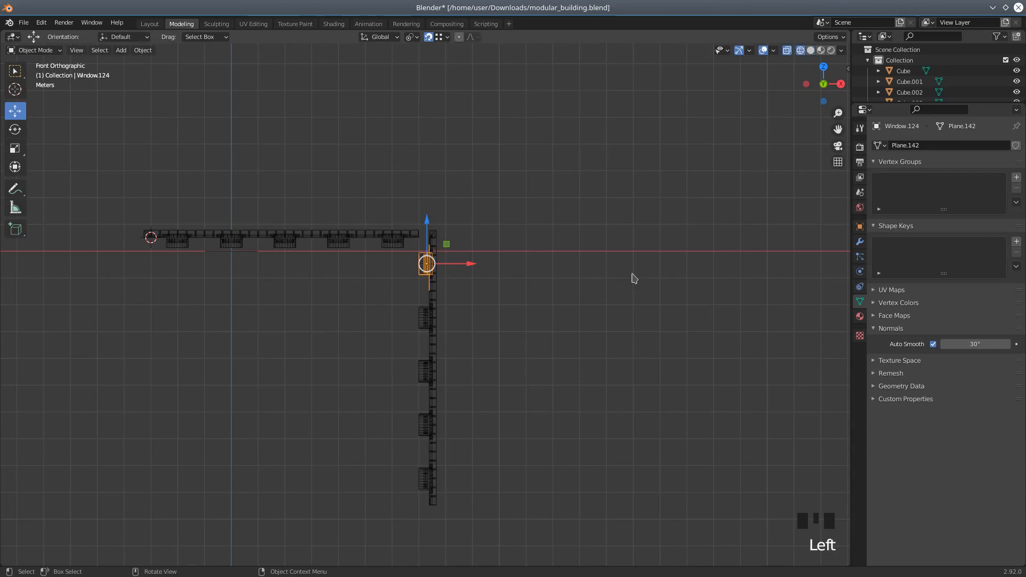
key("b")
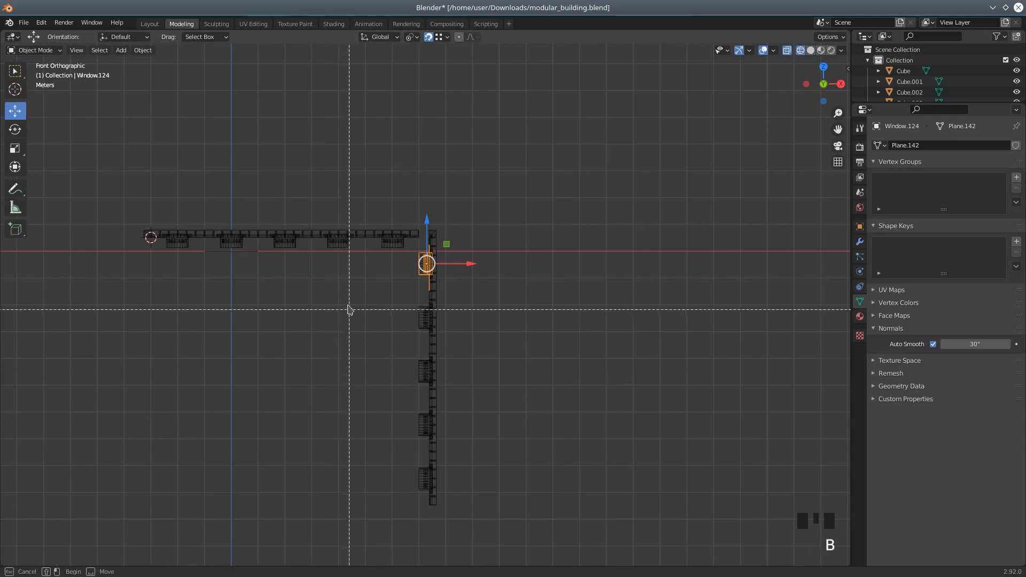
left_click_drag(350, 292, 531, 563)
scroll(528, 548, "up", 4)
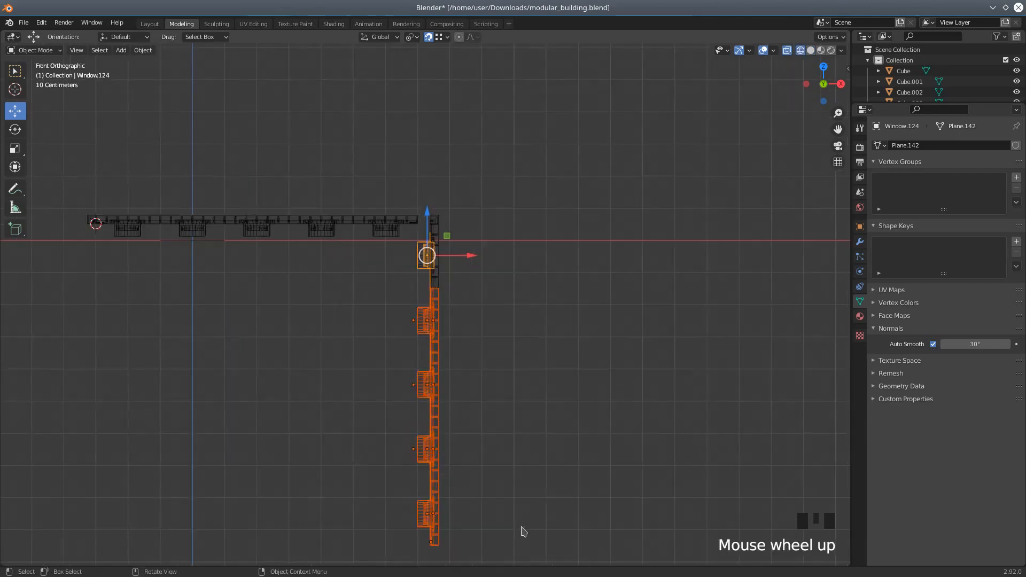
key("b")
left_click_drag(426, 136, 471, 287)
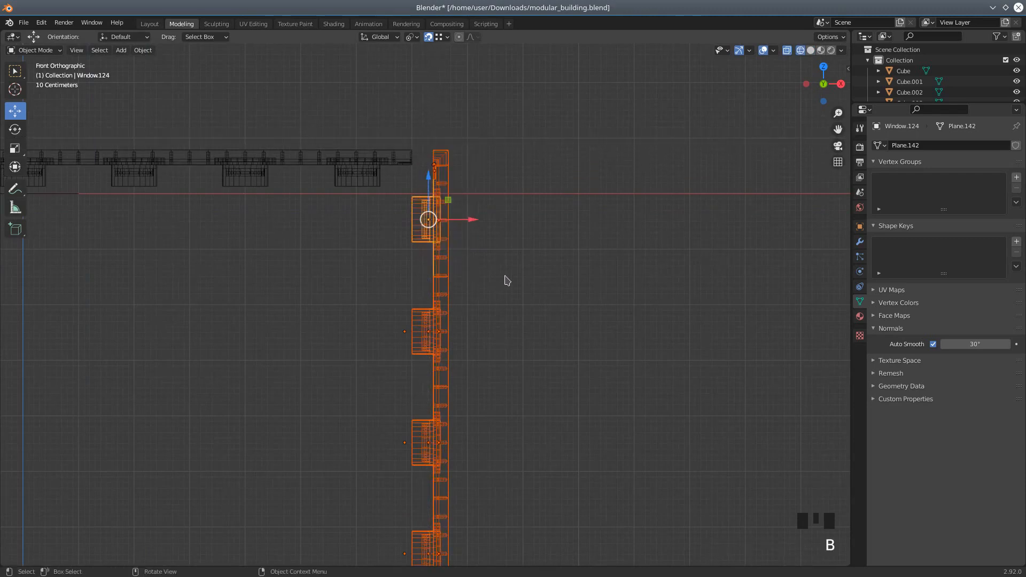
Switch the viewport to rendered shading and bring the gap between the rotated wall and the flat facade into close view
mouse_move(328, 193)
middle_mouse_down()
mouse_move(298, 235)
mouse_move(307, 243)
middle_mouse_up()
left_click(831, 50)
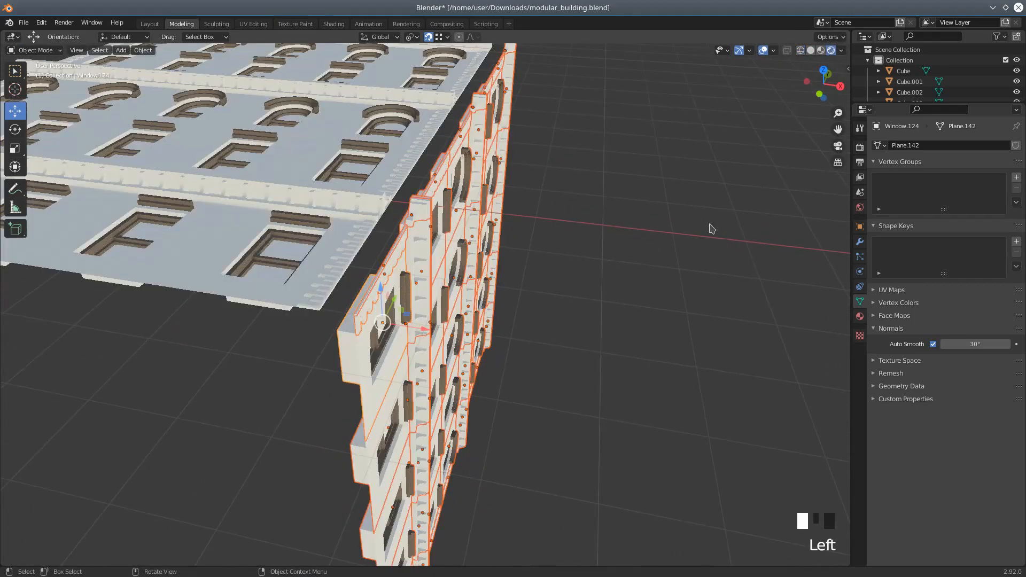
scroll(490, 375, "up", 2)
scroll(489, 375, "up", 1)
middle_click_drag(493, 363, 407, 326)
mouse_move(302, 302)
middle_mouse_down()
mouse_move(328, 310)
mouse_move(293, 290)
middle_mouse_up()
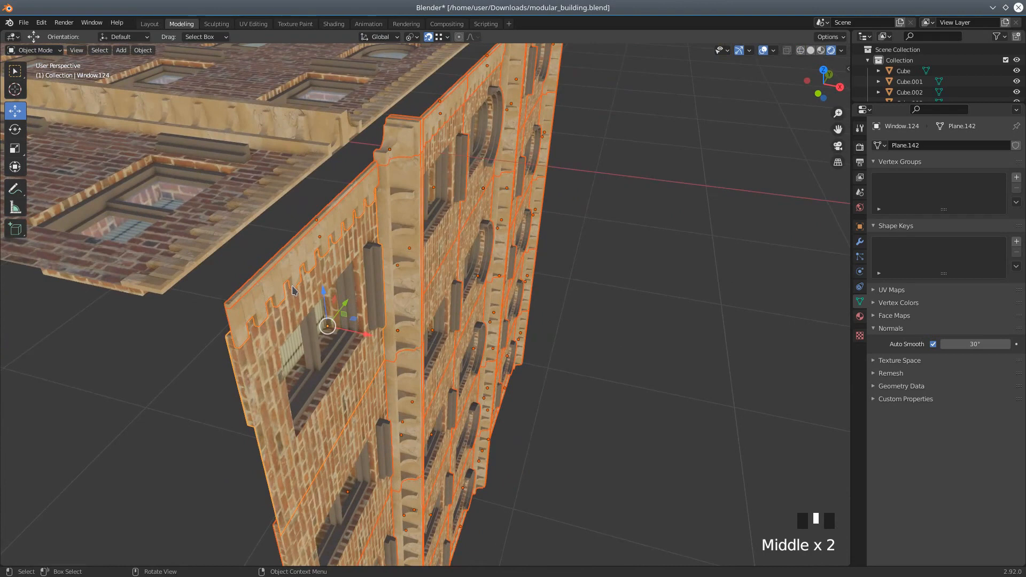
Try to snap the selected rotated wall along X onto the flat facade's edge
left_click_drag(372, 342, 164, 297)
middle_click_drag(330, 367, 344, 367)
left_click_drag(437, 339, 294, 303)
scroll(537, 120, "down", 1)
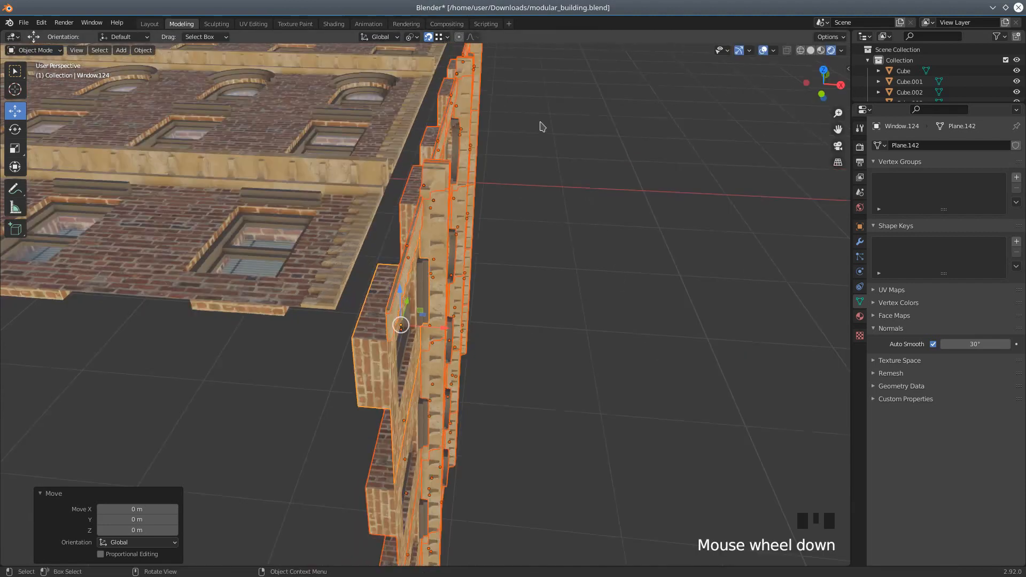
Move the rotated wall about -0.356 m and a further -0.031 m along X to meet the flat facade's edge
left_click(443, 38)
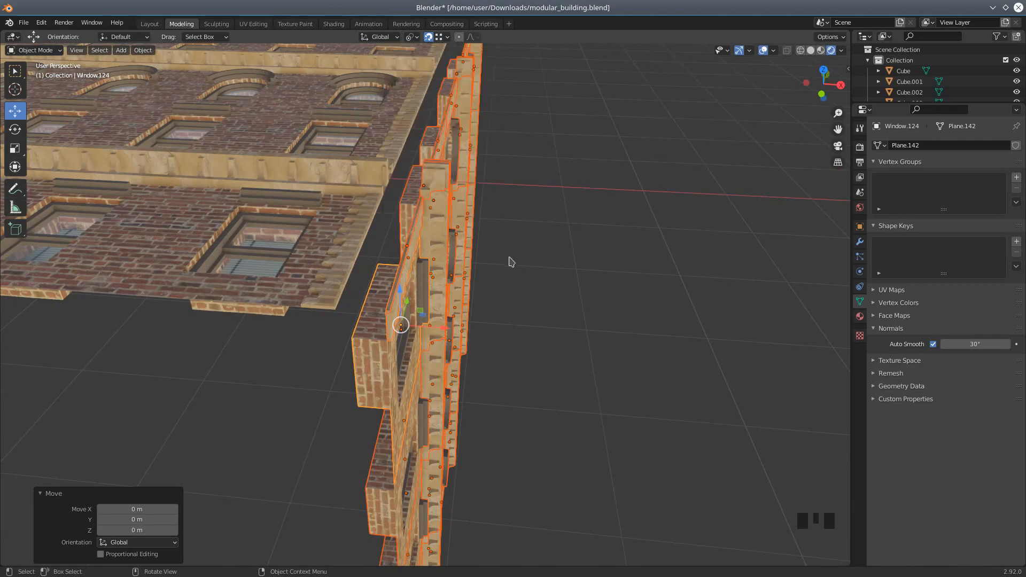
left_click_drag(444, 332, 343, 304)
scroll(415, 343, "up", 2)
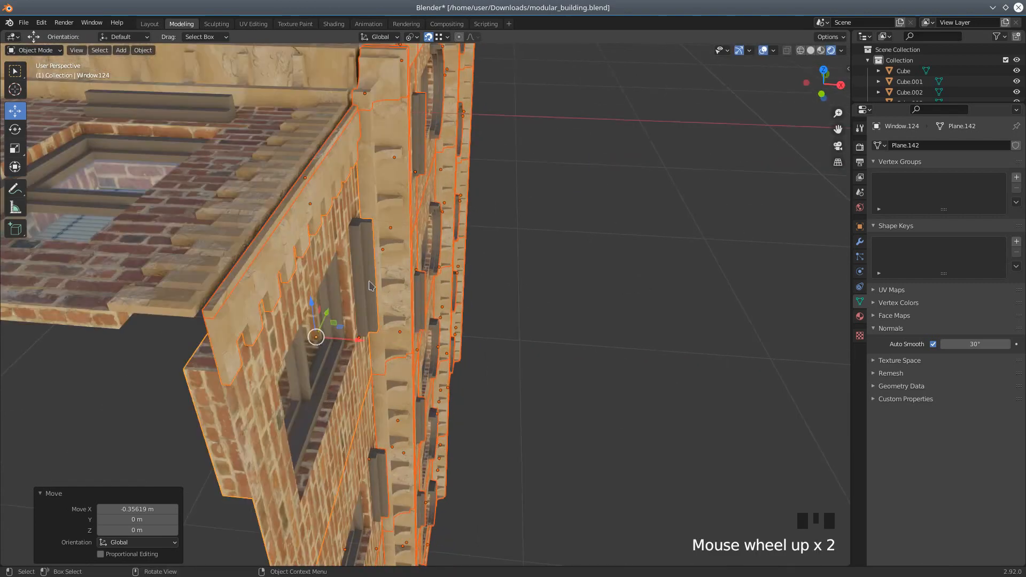
middle_click_drag(326, 355, 374, 357, "shift")
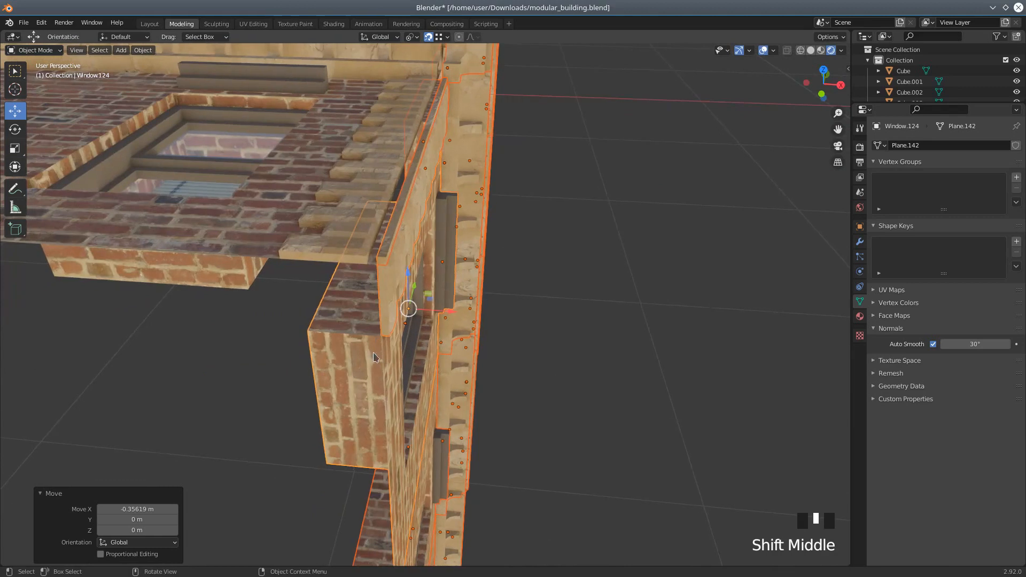
scroll(375, 357, "up", 3)
left_click(447, 37)
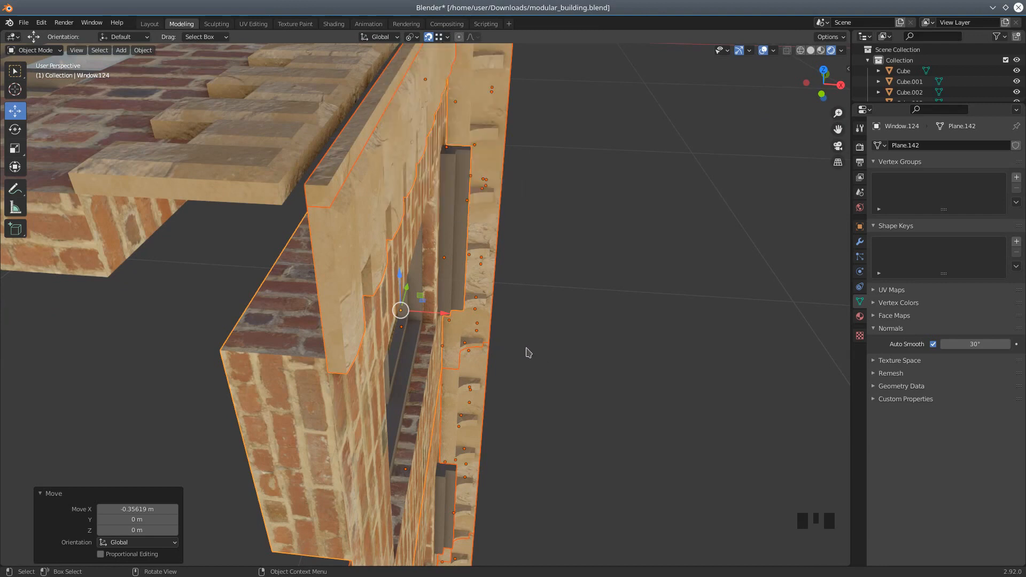
left_click_drag(430, 318, 287, 203)
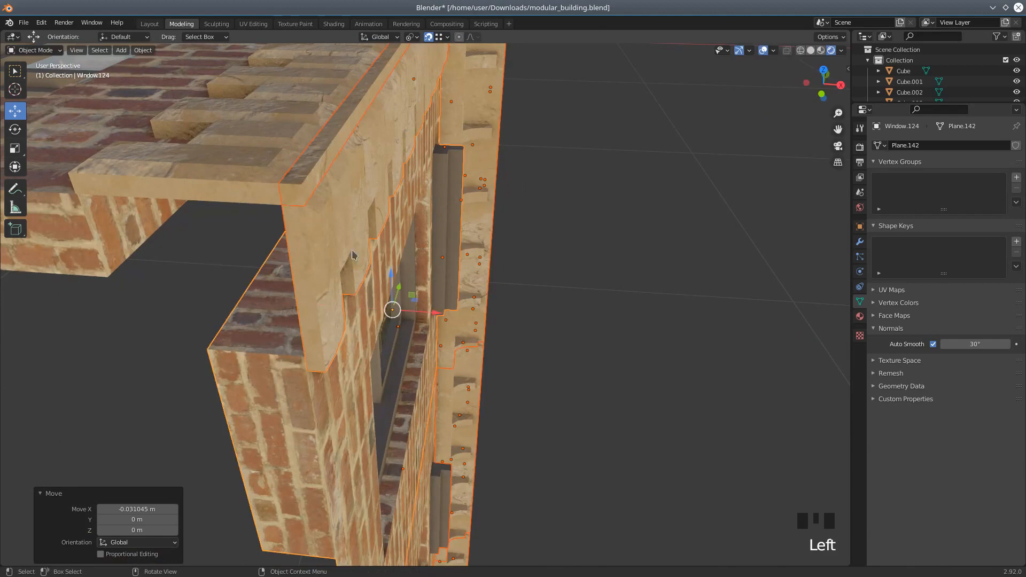
Examine the corner joint and the whole L-shaped pair of walls from below and behind
scroll(469, 313, "down", 6)
middle_click_drag(531, 314, 575, 249)
scroll(598, 296, "down", 2)
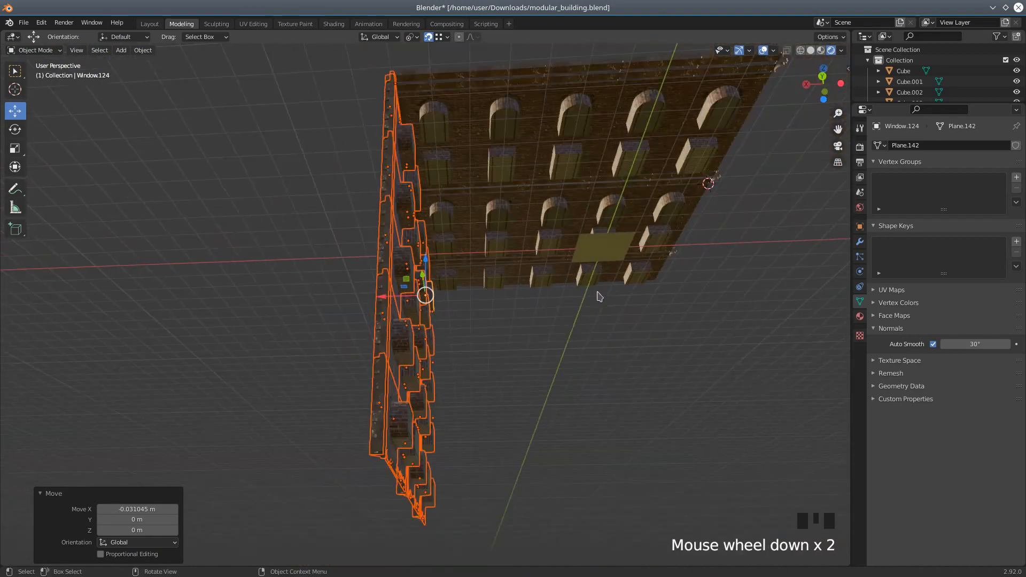
scroll(599, 297, "down", 2)
middle_click_drag(554, 320, 481, 352)
scroll(466, 347, "down", 1)
middle_click_drag(618, 350, 558, 393)
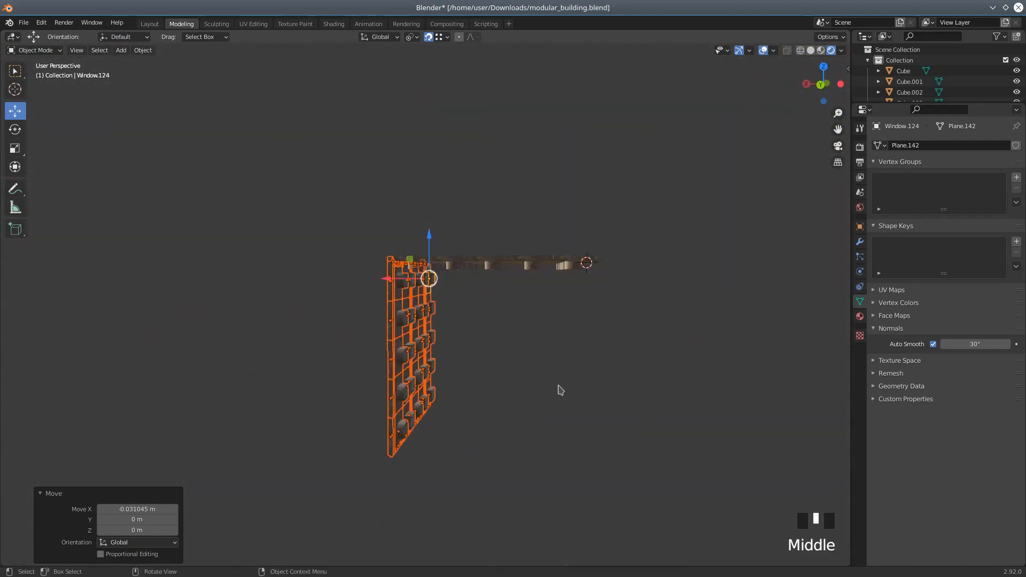
Add the entire flat facade to the selected rotated wall, using wireframe display in the front view
left_click(787, 50)
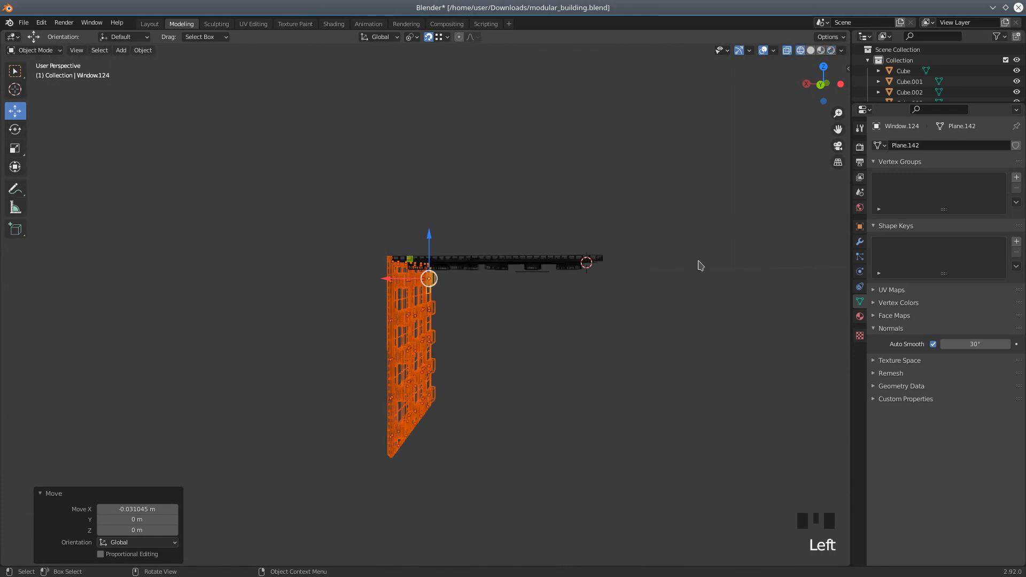
key("KP_3")
key("KP_1")
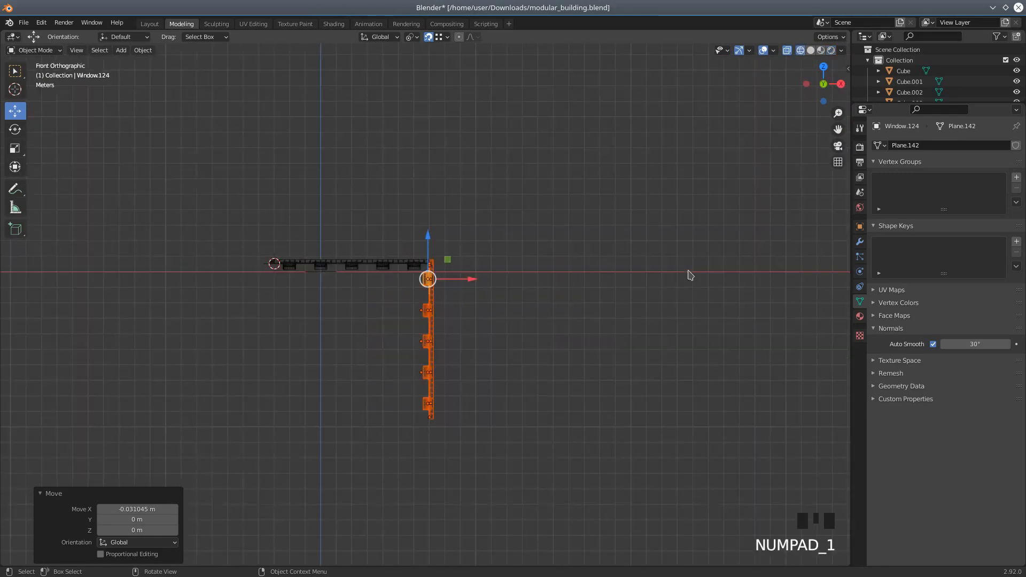
scroll(494, 352, "up", 6)
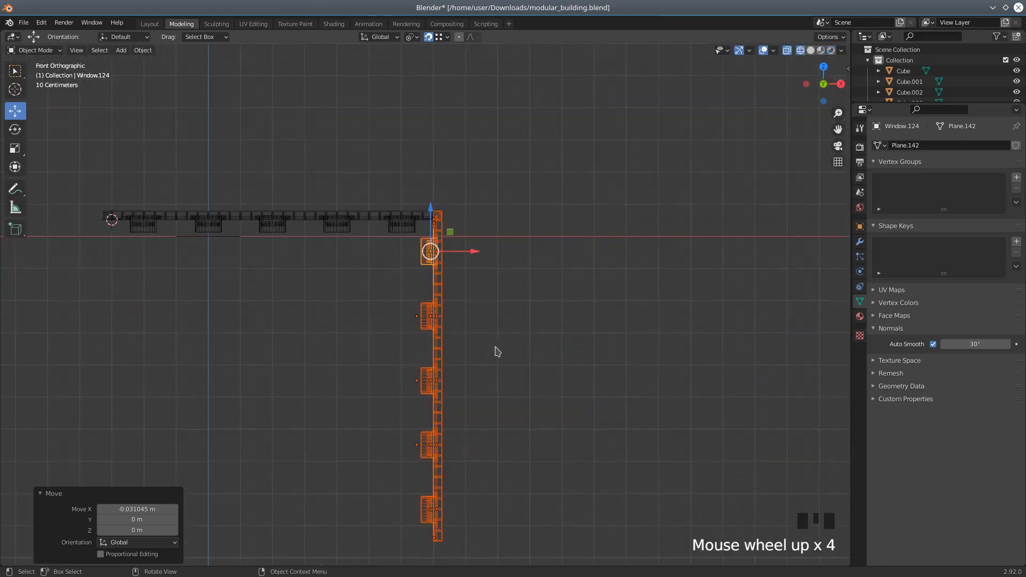
middle_click_drag(493, 317, 661, 351, "shift")
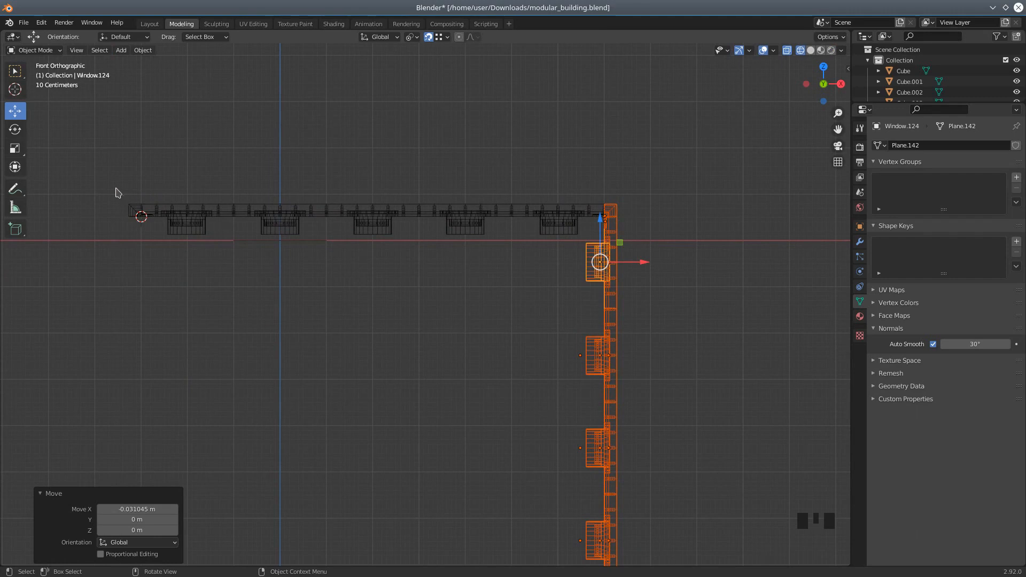
key("b")
left_click_drag(113, 181, 609, 240)
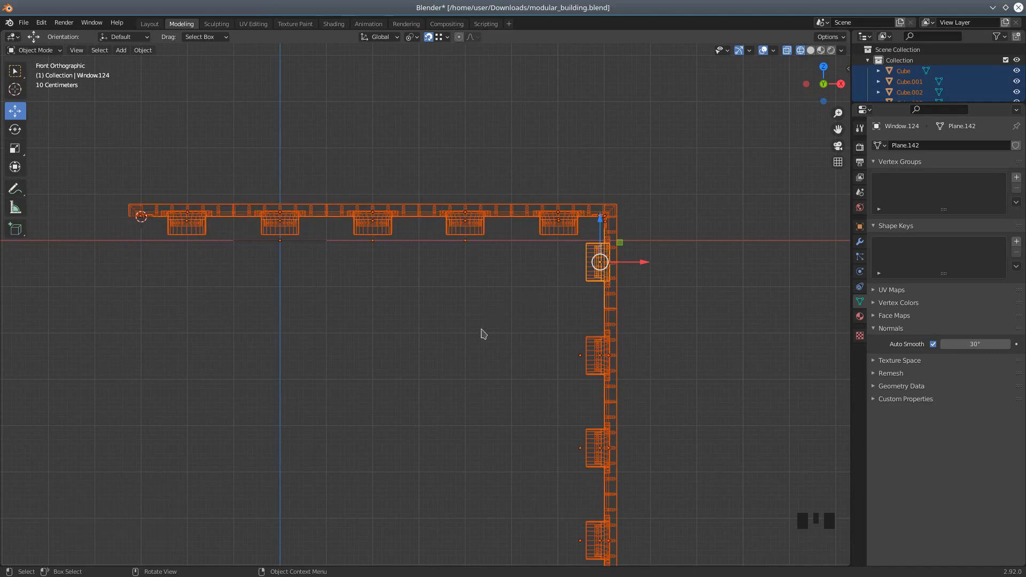
Duplicate both selected walls and move the copy about 11.53 m along X, clear of the originals
scroll(483, 334, "down", 4)
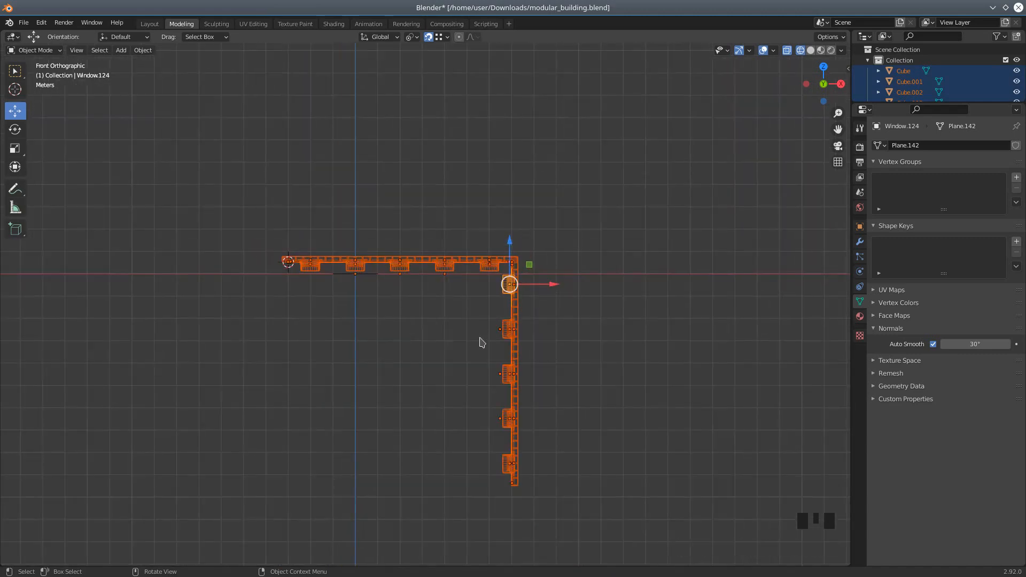
key("shift+d")
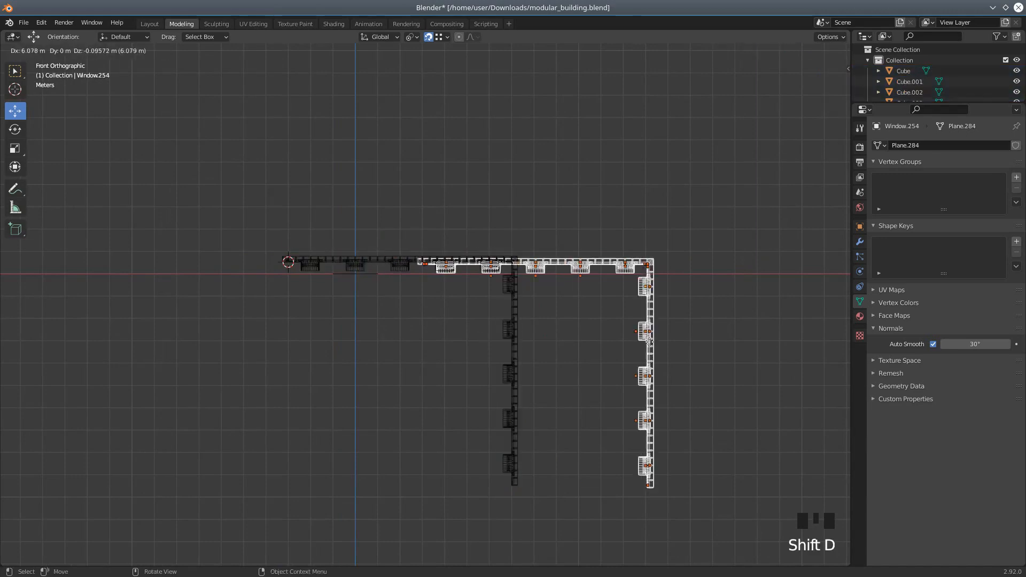
right_click(641, 347)
left_click_drag(553, 289, 806, 322)
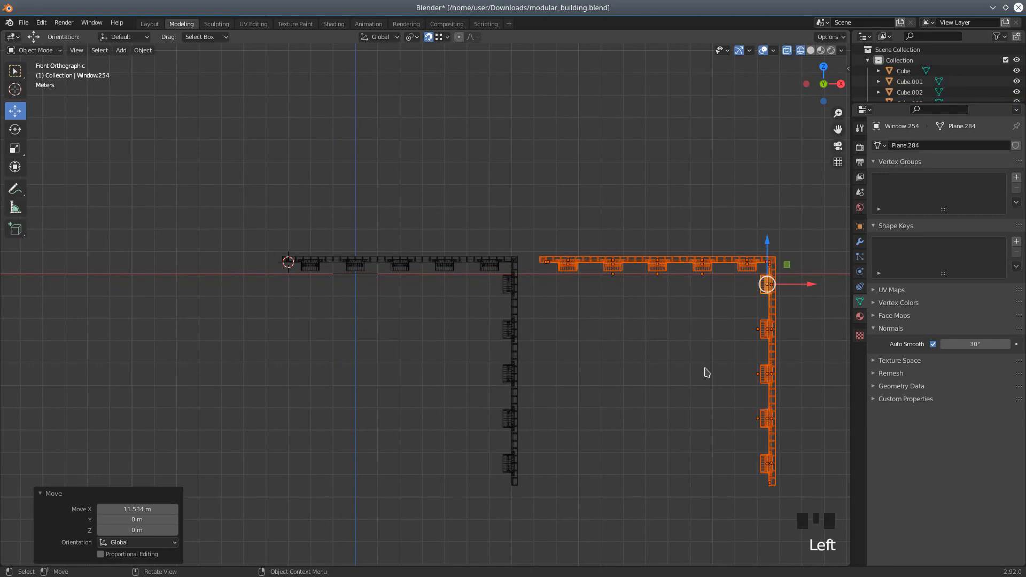
Rotate the duplicated L-shaped pair of walls 180° about the Y axis
middle_click_drag(694, 374, 529, 335, "shift")
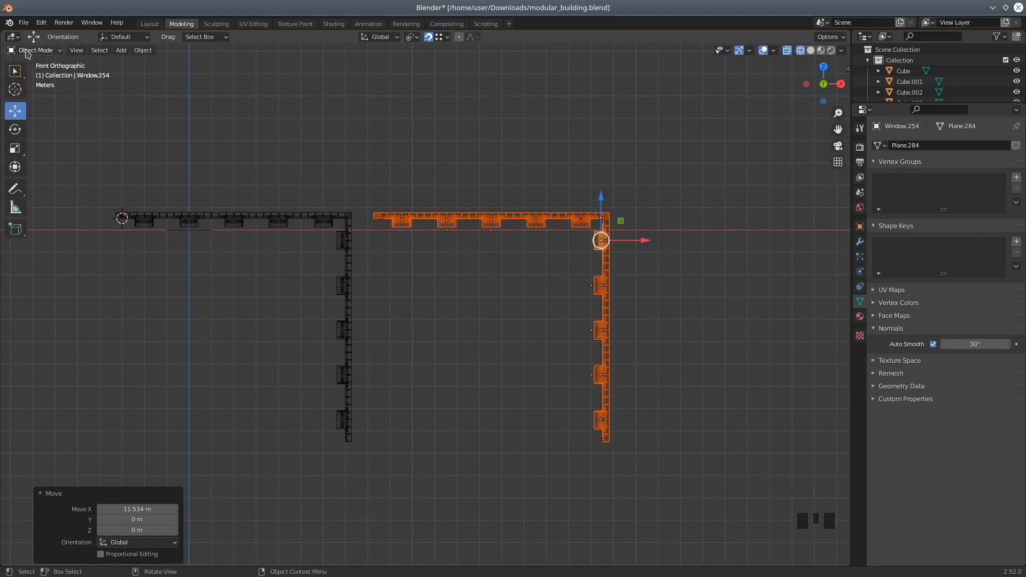
left_click(16, 131)
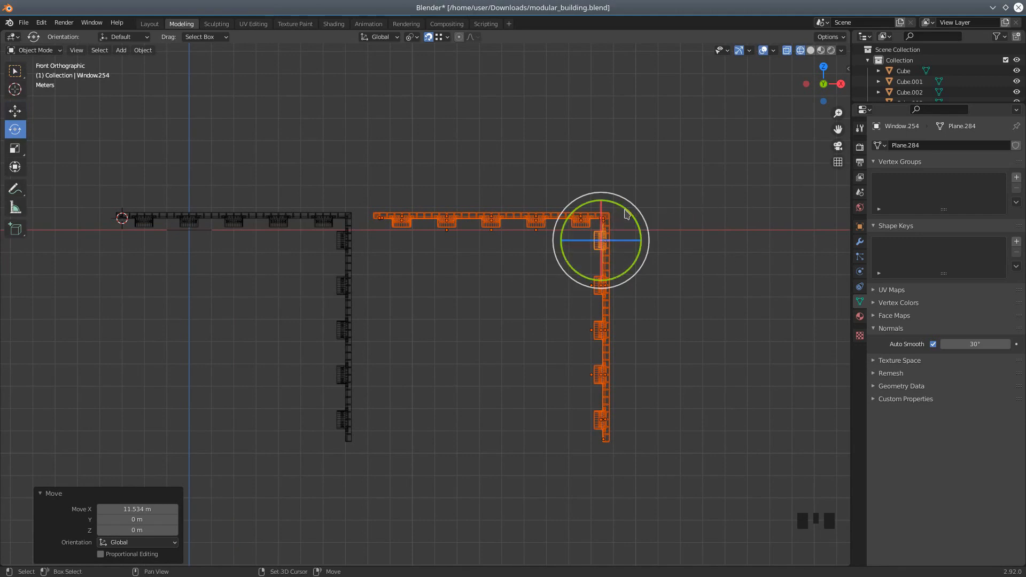
left_click_drag(627, 214, 526, 332, "shift")
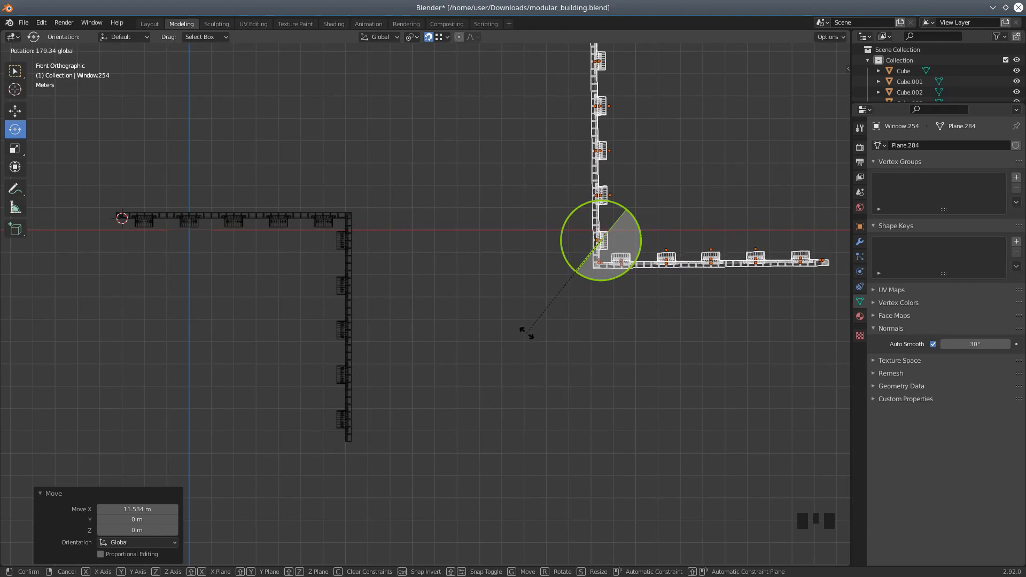
mouse_move(527, 332)
left_mouse_down("ctrl")
mouse_move(517, 321)
mouse_move(527, 333)
left_mouse_up("ctrl")
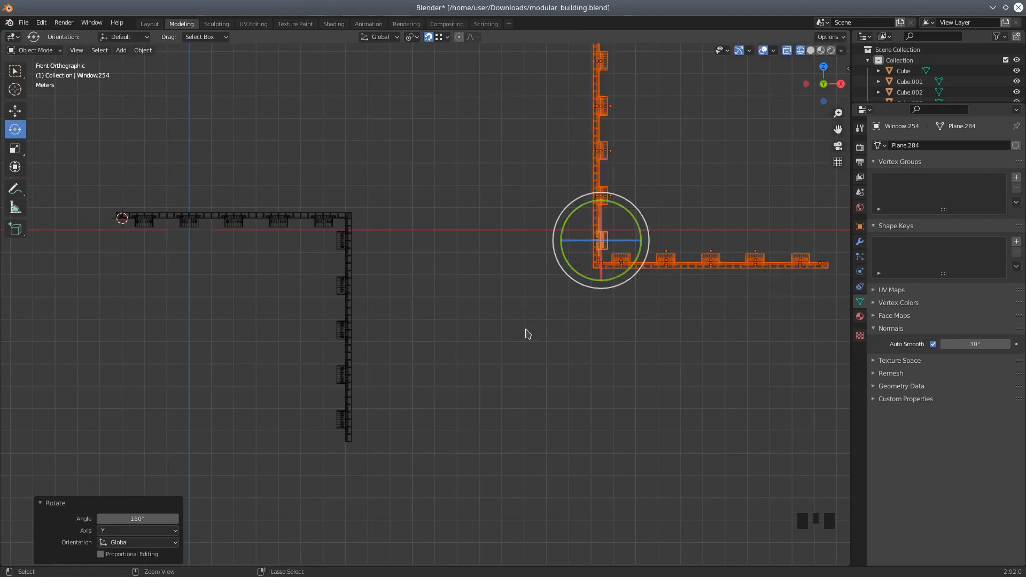
Move the rotated pair of walls about -25.7 m along X and -7.48 m along Z to the opposite side of the originals
left_click(15, 111)
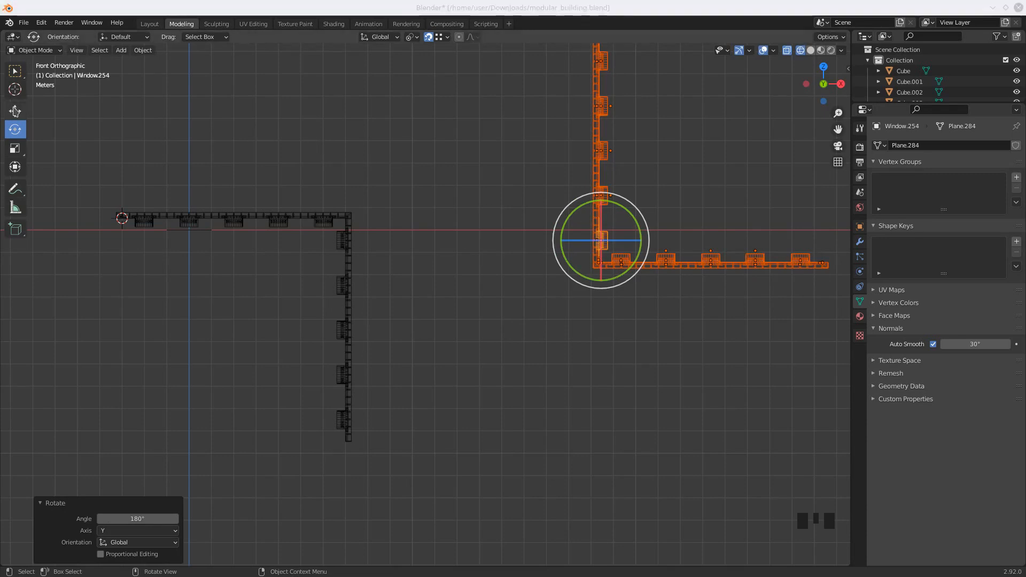
scroll(437, 296, "down", 2)
left_click_drag(588, 260, 189, 284)
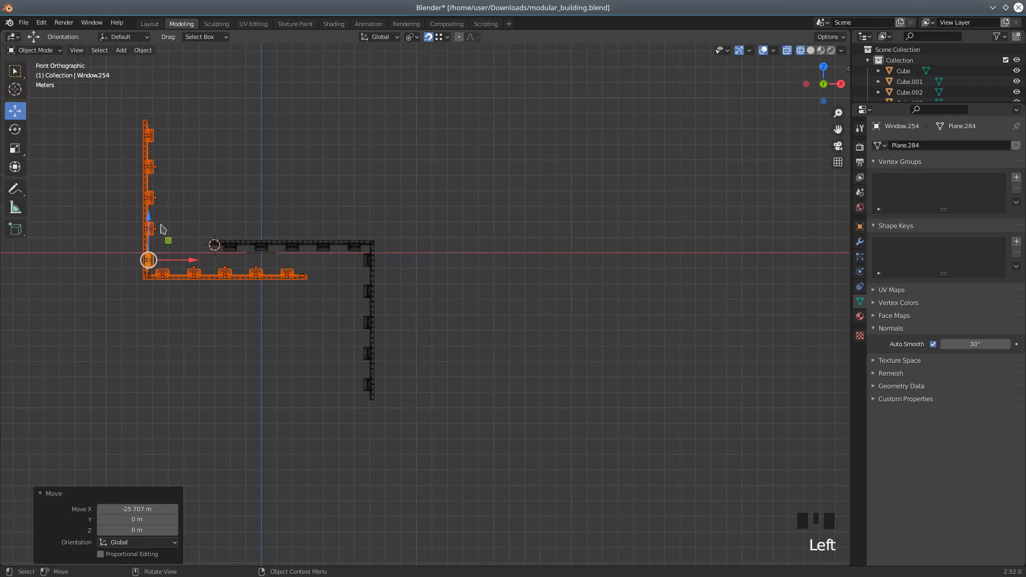
left_click_drag(150, 219, 182, 339)
Bring the copied walls closer along X, lower them about 0.69 m along Z, and shift them a further 0.57 m along X
scroll(278, 408, "up", 2)
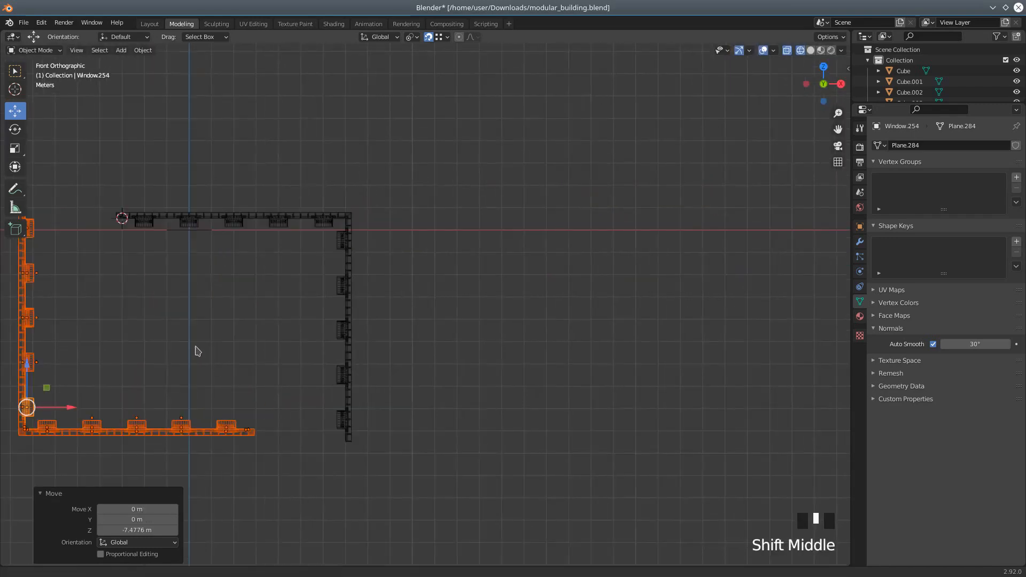
middle_click_drag(194, 351, 407, 312, "shift")
left_click_drag(289, 369, 366, 369)
left_click_drag(322, 333, 322, 348)
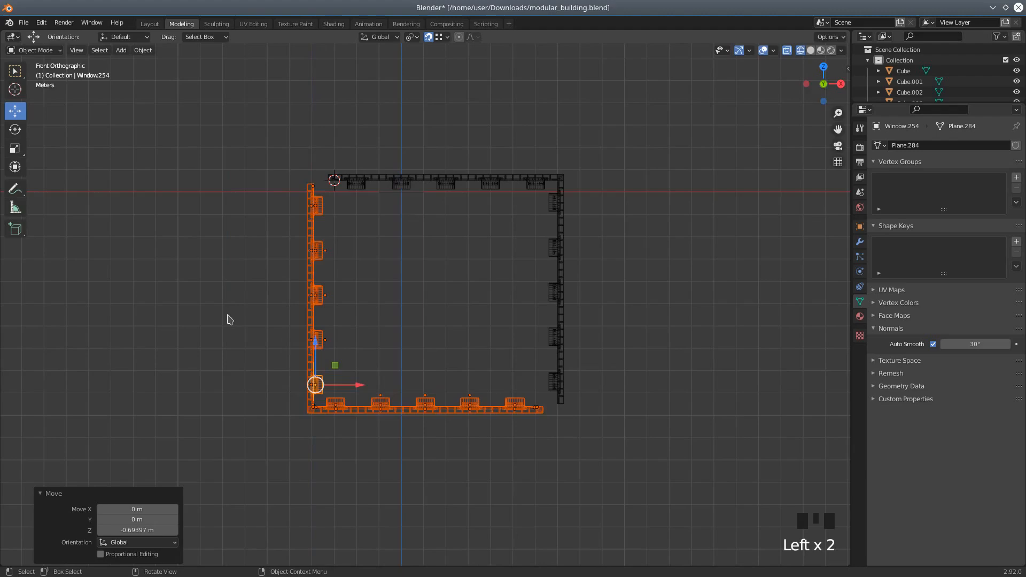
scroll(228, 320, "up", 3)
mouse_move(282, 446)
left_mouse_down()
mouse_move(299, 441)
mouse_move(294, 433)
left_mouse_up()
Make the window at the upper end of the upright copied wall the active object and show the model with rendered shading
middle_click_drag(129, 161, 297, 244)
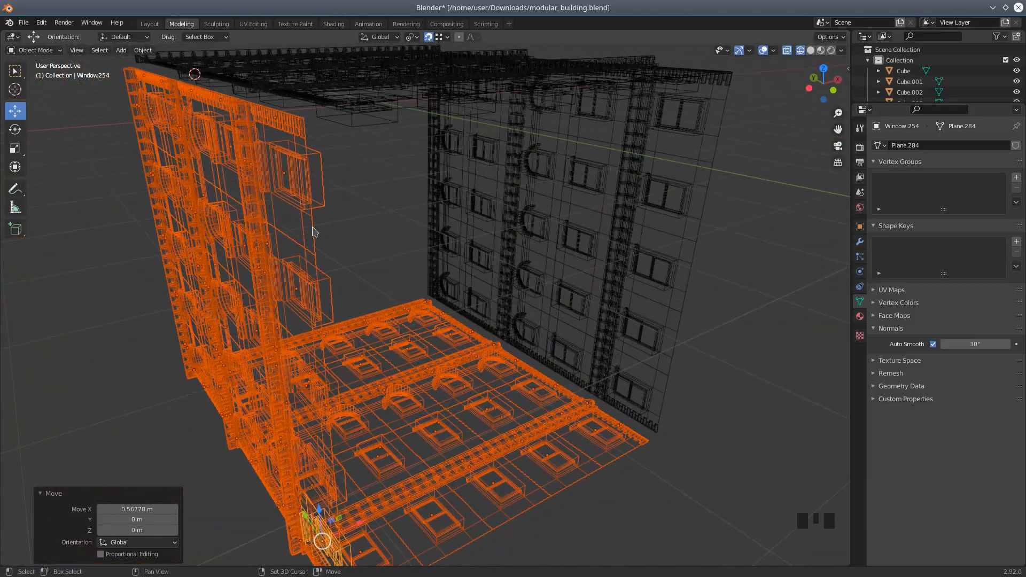
left_click(314, 231, "shift")
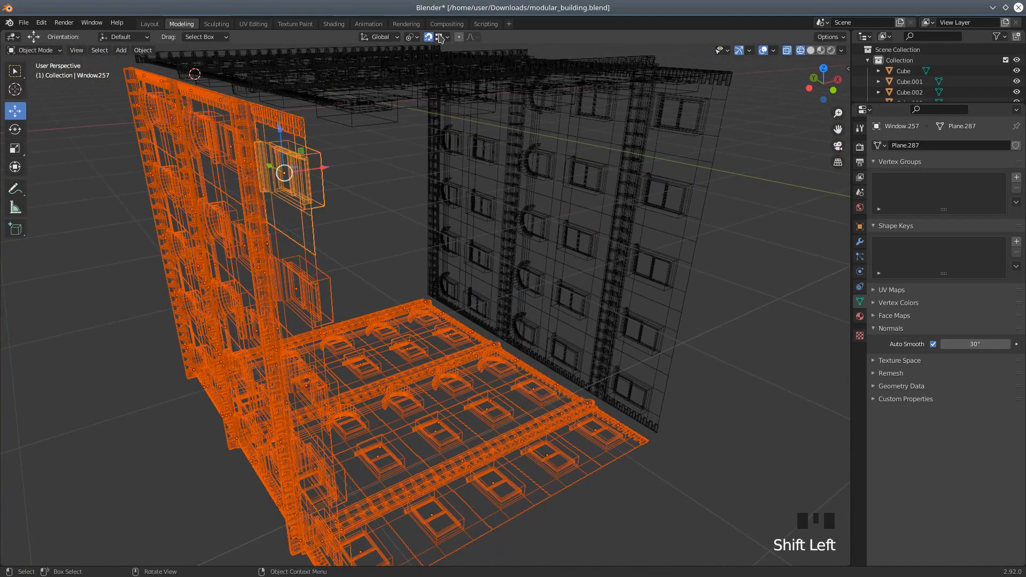
left_click(831, 50)
middle_click_drag(408, 136, 369, 121)
Move the selected pair of walls about -1.1 m along X, with vertex snapping set to Median
left_click(448, 37)
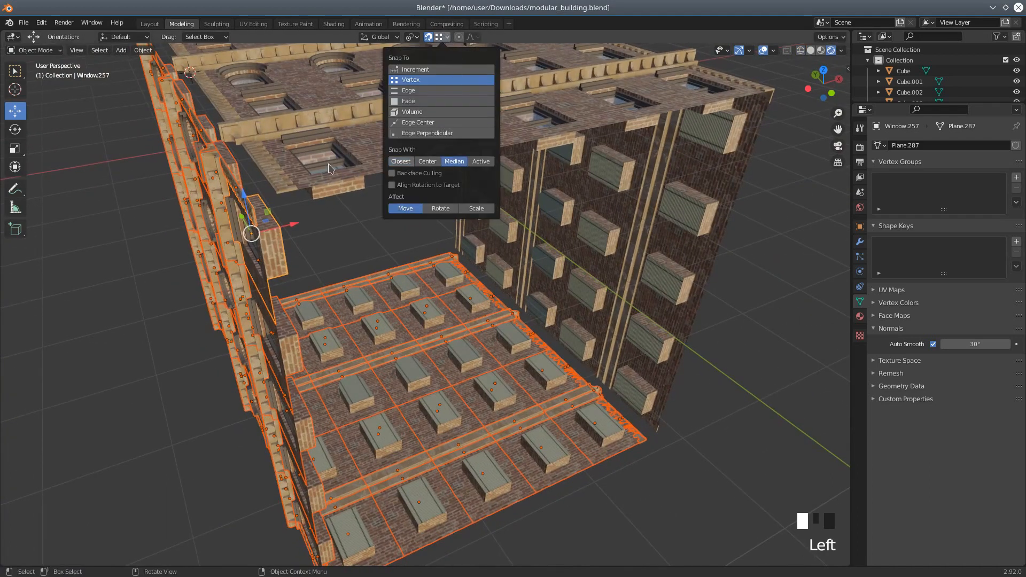
middle_click_drag(314, 208, 310, 214)
left_click_drag(291, 241, 357, 209)
Examine the gap at the corner between the copied walls and the originals, and review the snapping options
scroll(351, 239, "down", 2)
middle_click(305, 142)
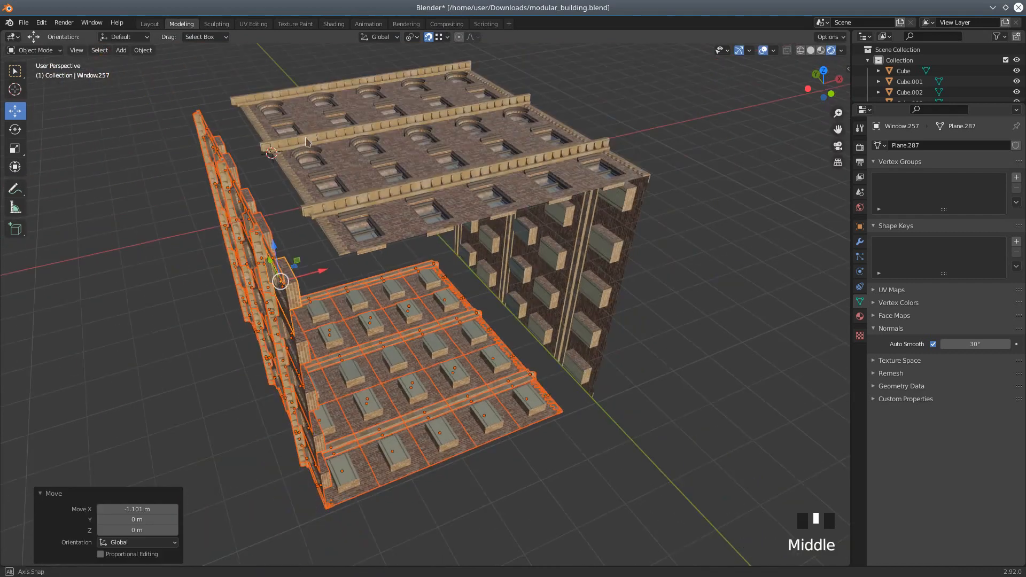
middle_click_drag(305, 142, 298, 152)
scroll(234, 238, "up", 2)
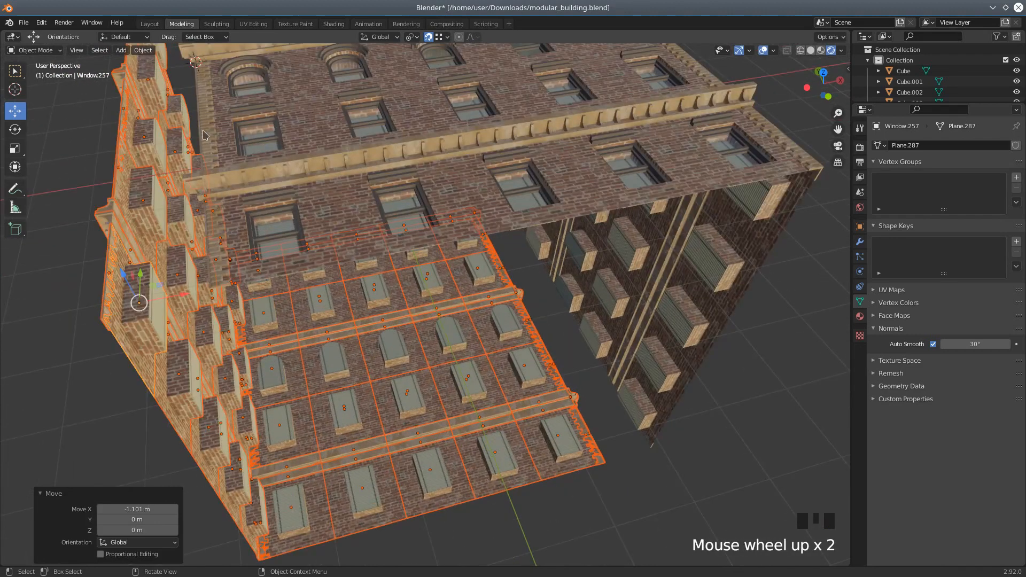
middle_click_drag(218, 136, 307, 168, "shift")
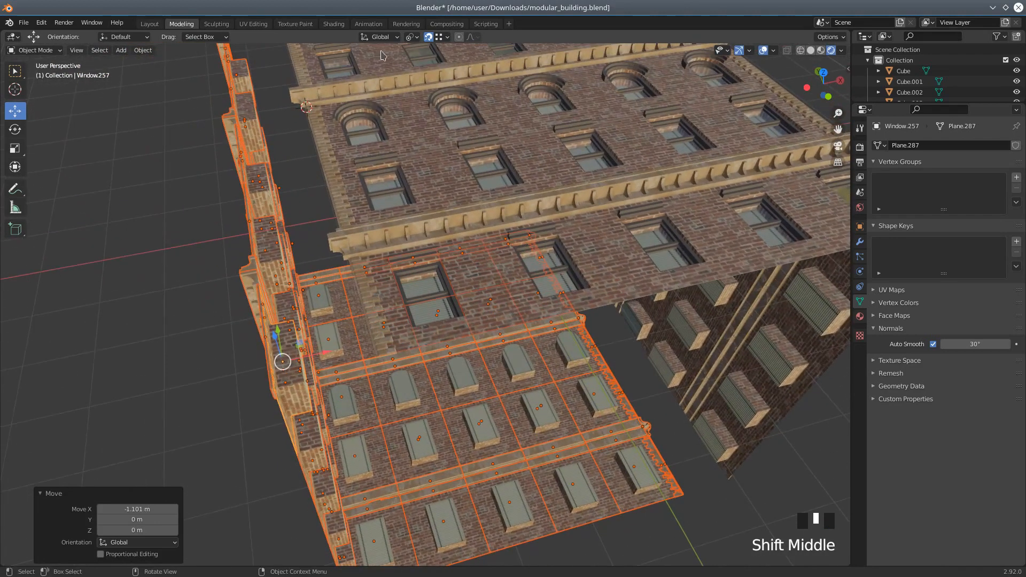
left_click(448, 37)
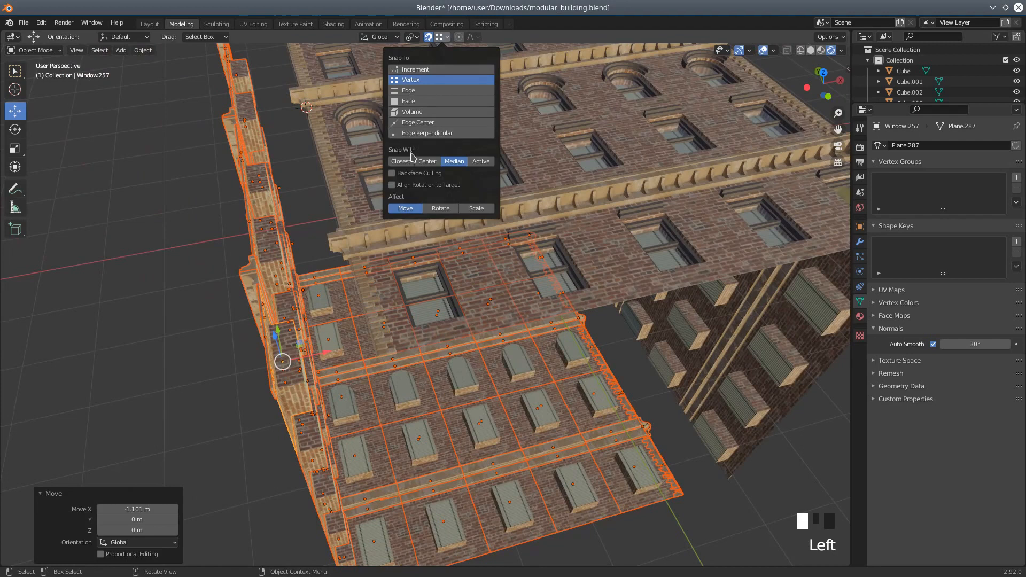
middle_click_drag(301, 221, 315, 201)
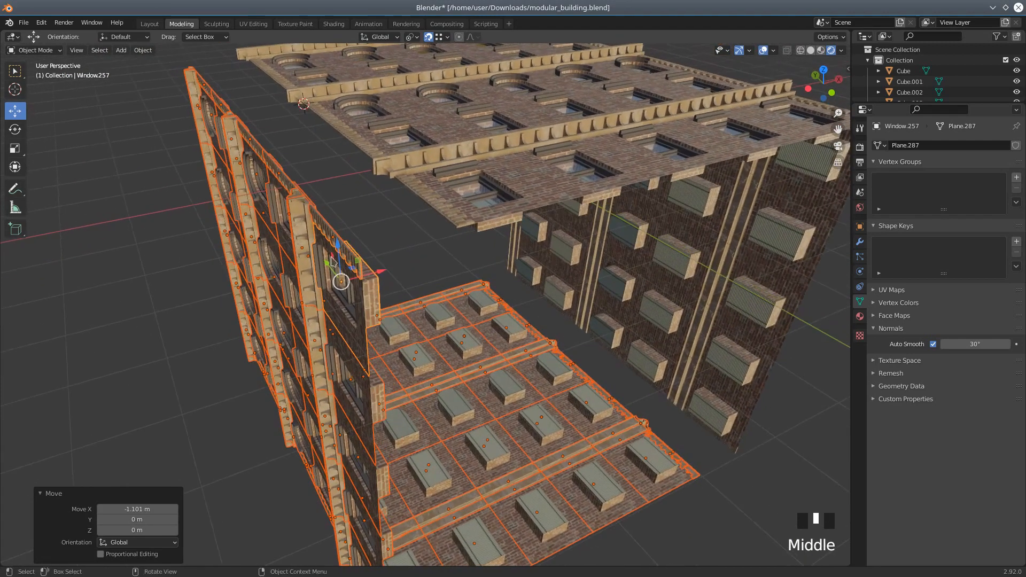
scroll(332, 263, "up", 2)
scroll(333, 251, "down", 1)
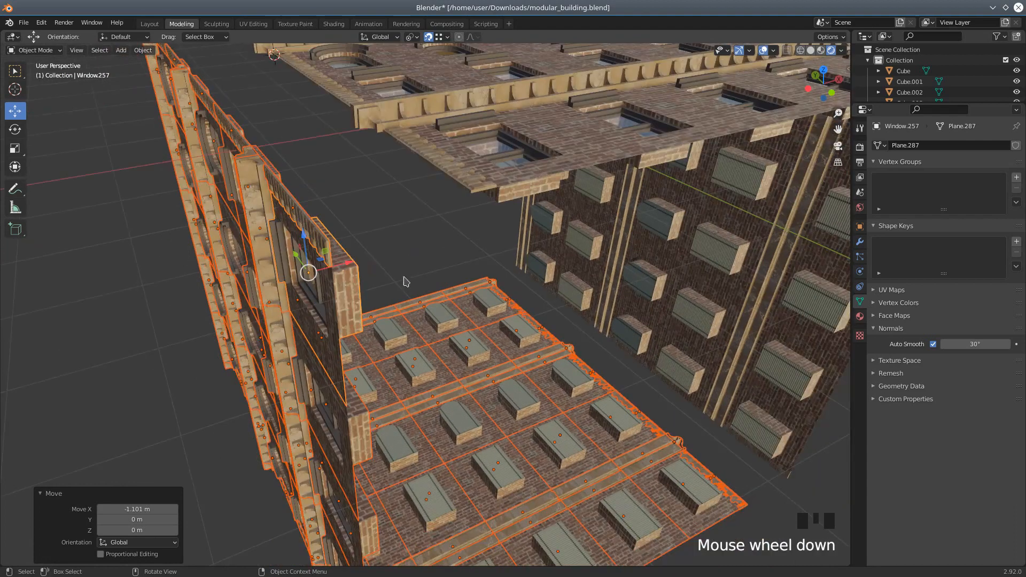
scroll(420, 291, "down", 2)
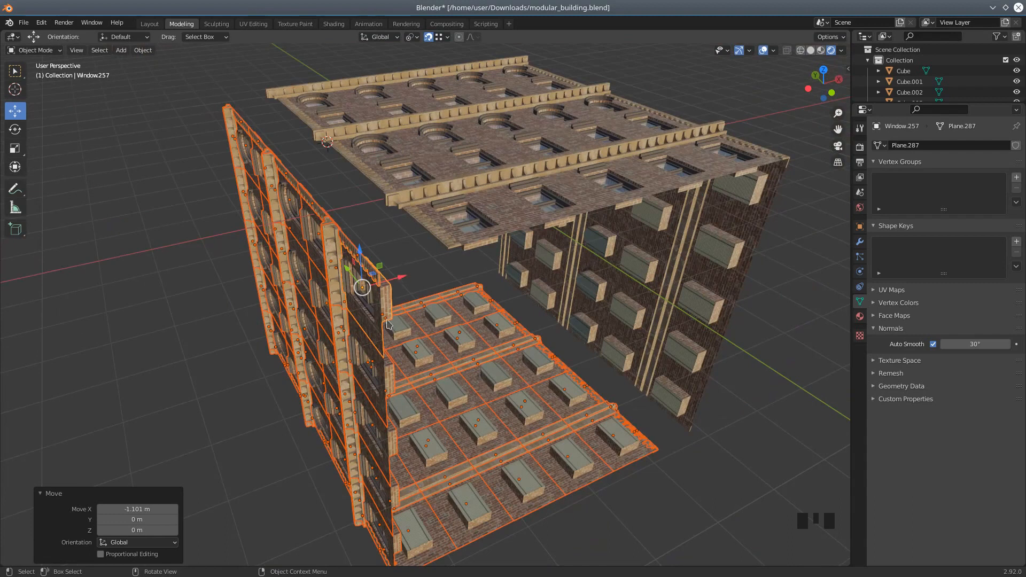
scroll(389, 324, "up", 3)
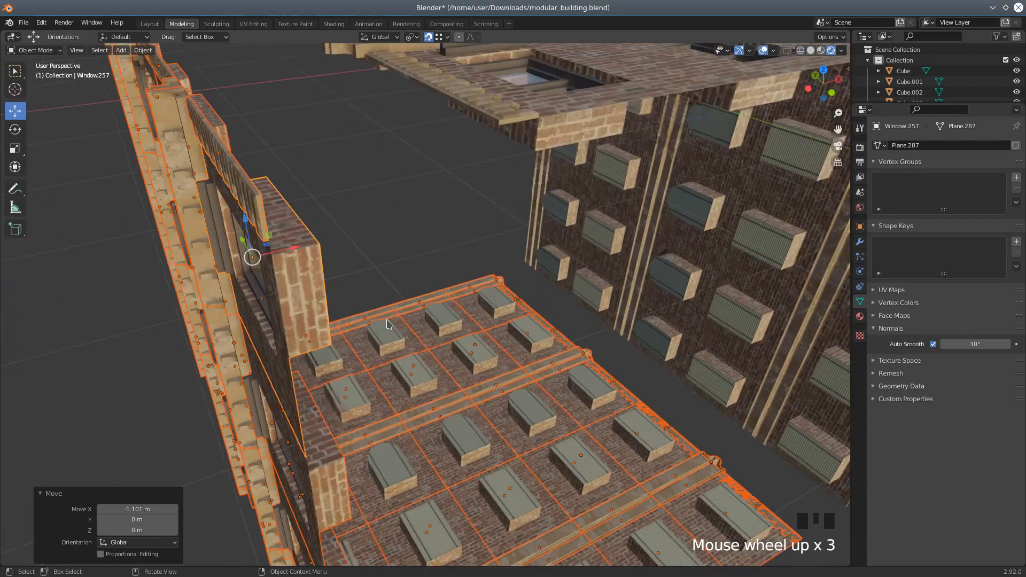
Switch all the selected wall objects into Edit Mode
left_click(34, 54)
left_click(38, 77)
middle_click_drag(184, 172, 206, 171)
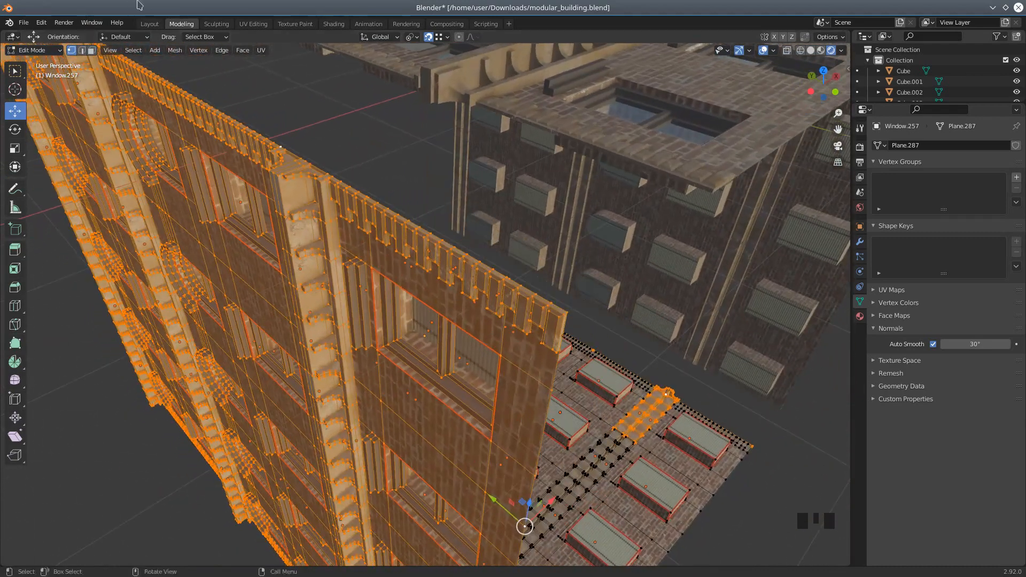
left_click(420, 40)
left_click(428, 96)
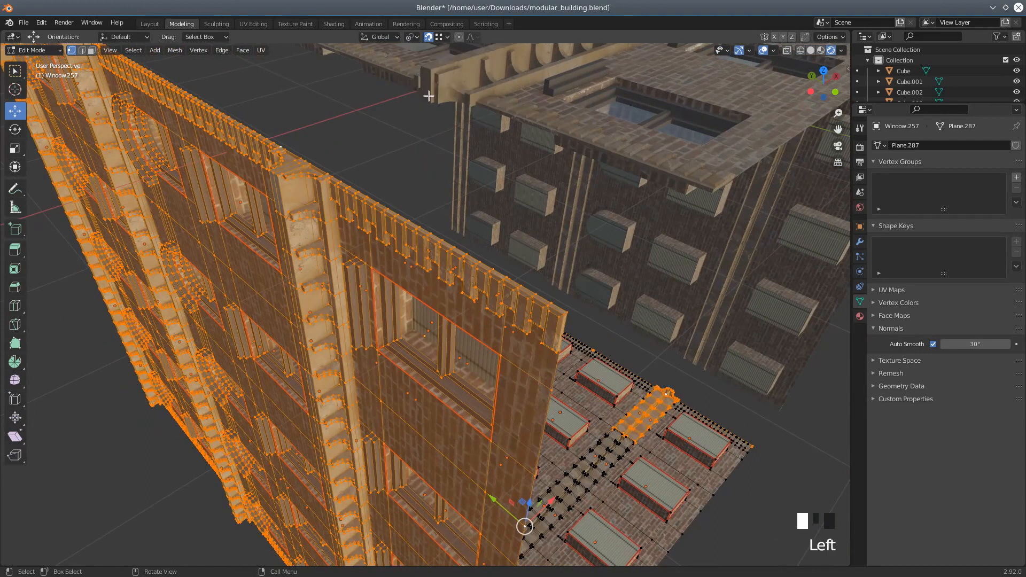
Try selecting the linked geometry of the upper corner window, and then a single vertex at the wall's upper edge
middle_click_drag(454, 172, 415, 174)
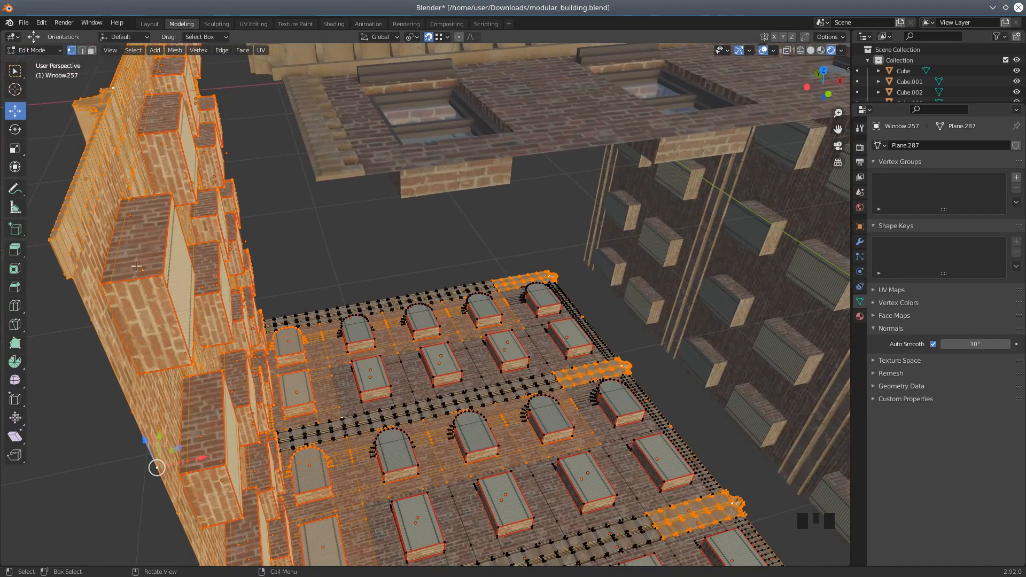
left_click(93, 318)
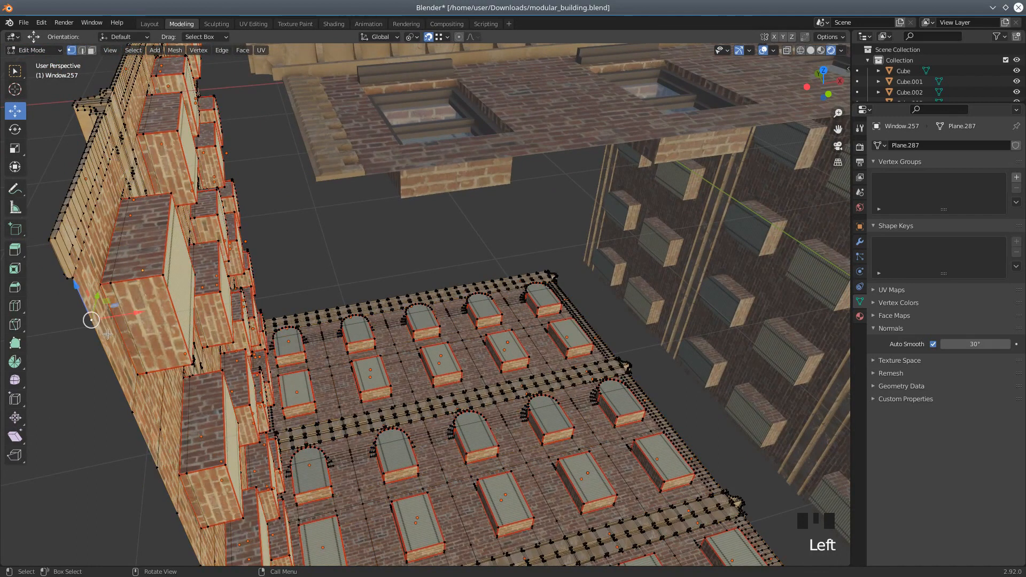
key("l")
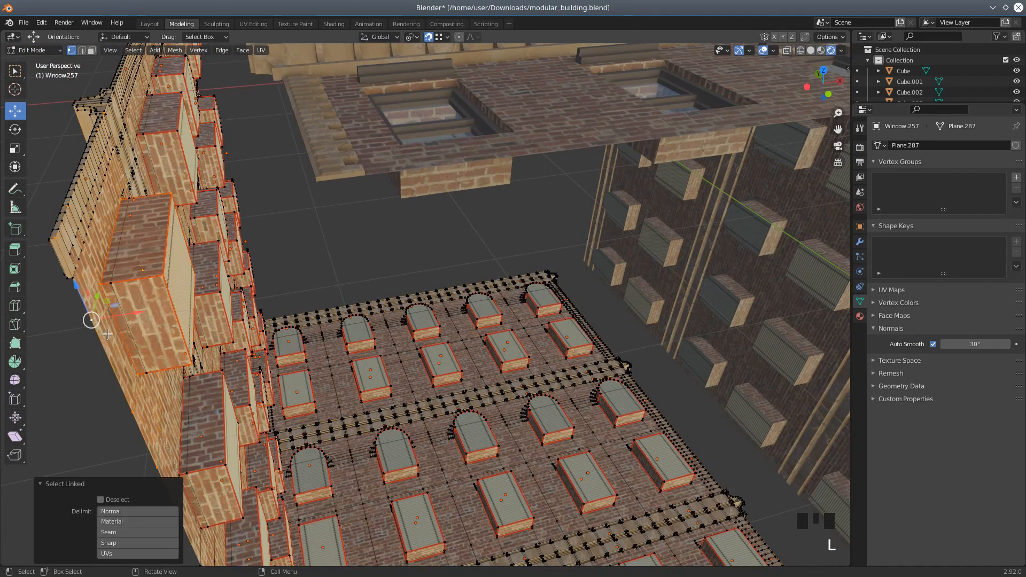
left_click(58, 238)
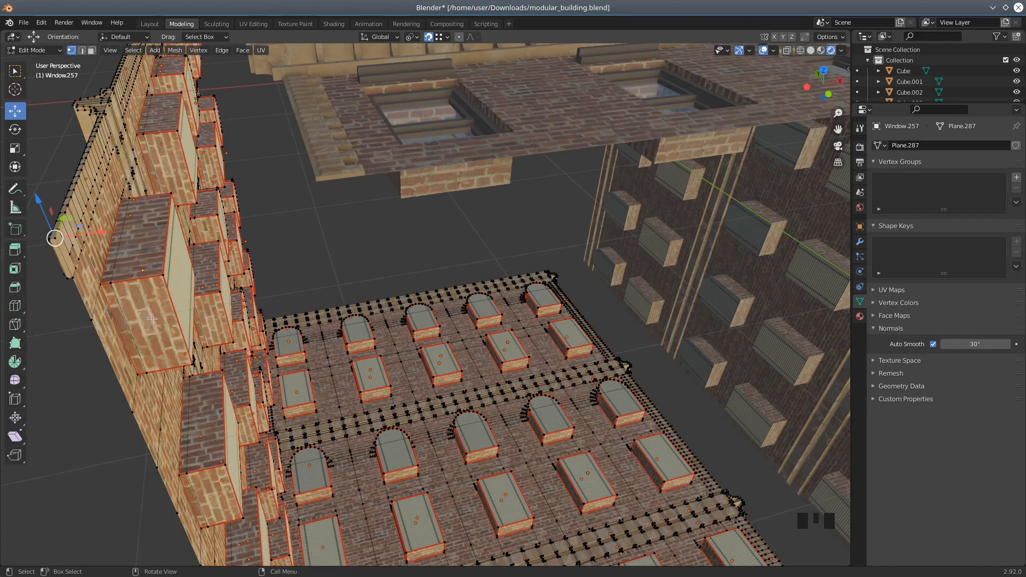
Box-select all the geometry of both copied walls in a wireframe front view
scroll(153, 318, "down", 3)
middle_click_drag(326, 417, 296, 391)
scroll(296, 392, "down", 1)
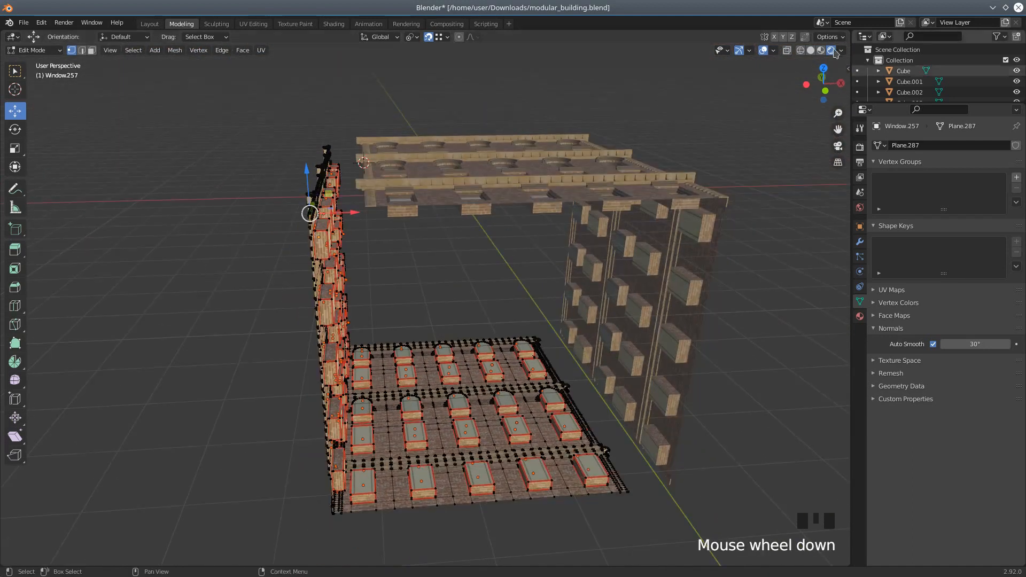
left_click(801, 50)
middle_click_drag(495, 370, 457, 298)
key("KP_3")
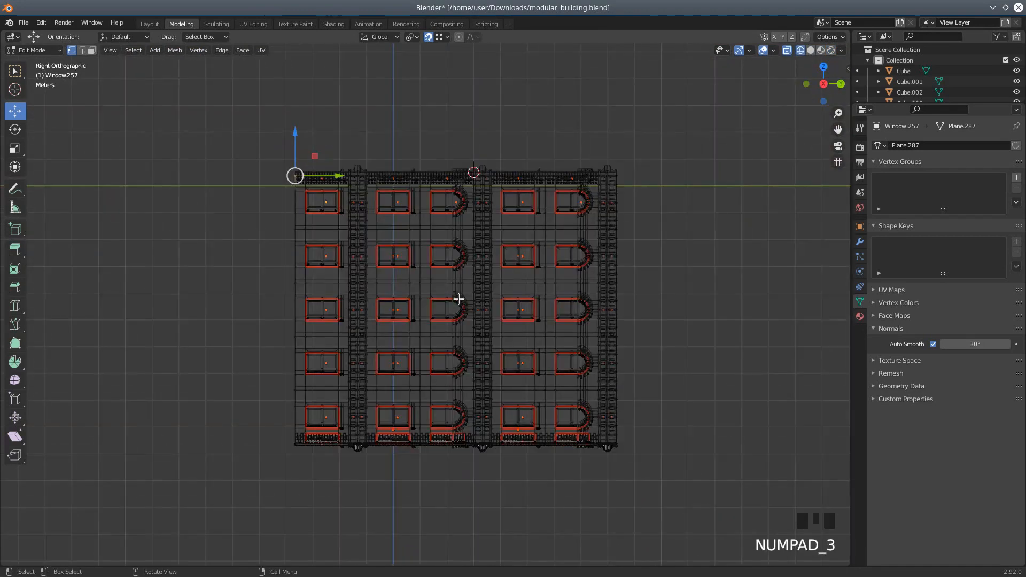
key("KP_1")
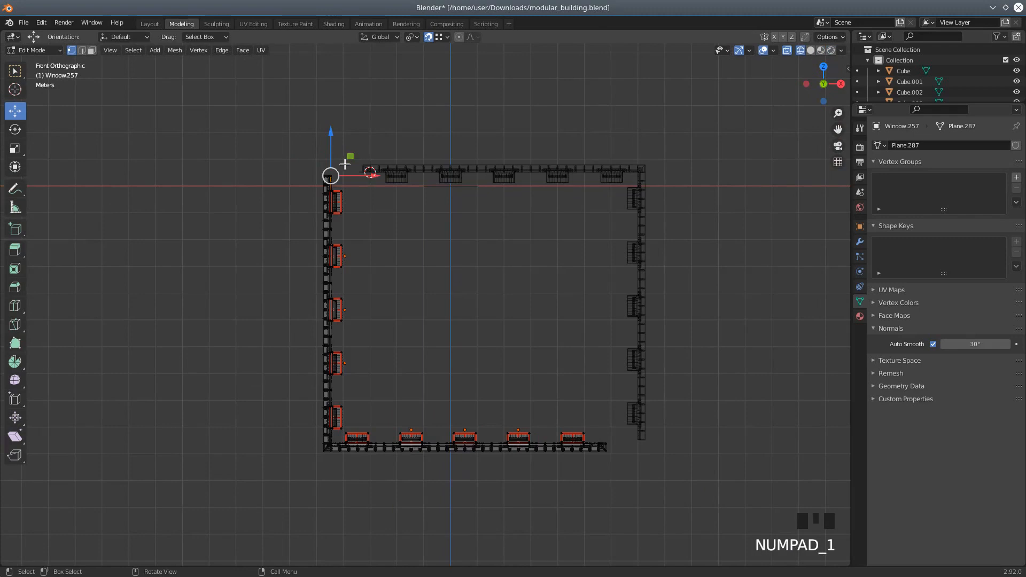
key("b")
left_click_drag(301, 151, 351, 468)
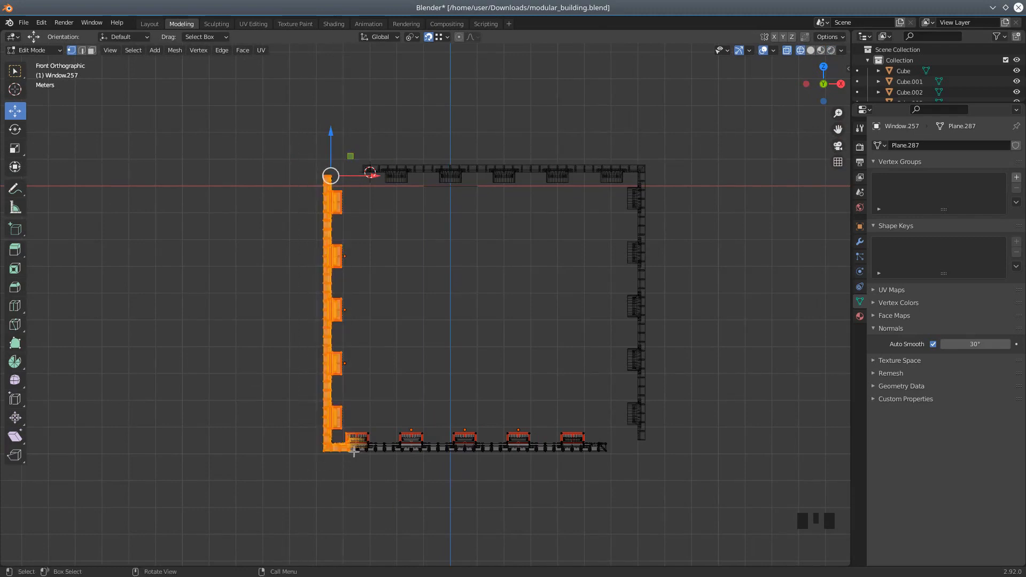
key("b")
left_click_drag(283, 413, 611, 474)
Restore rendered shading and move the selected wall geometry about 1.19 m along X
middle_click_drag(433, 147, 473, 193)
scroll(483, 329, "up", 3)
middle_click_drag(437, 280, 438, 278)
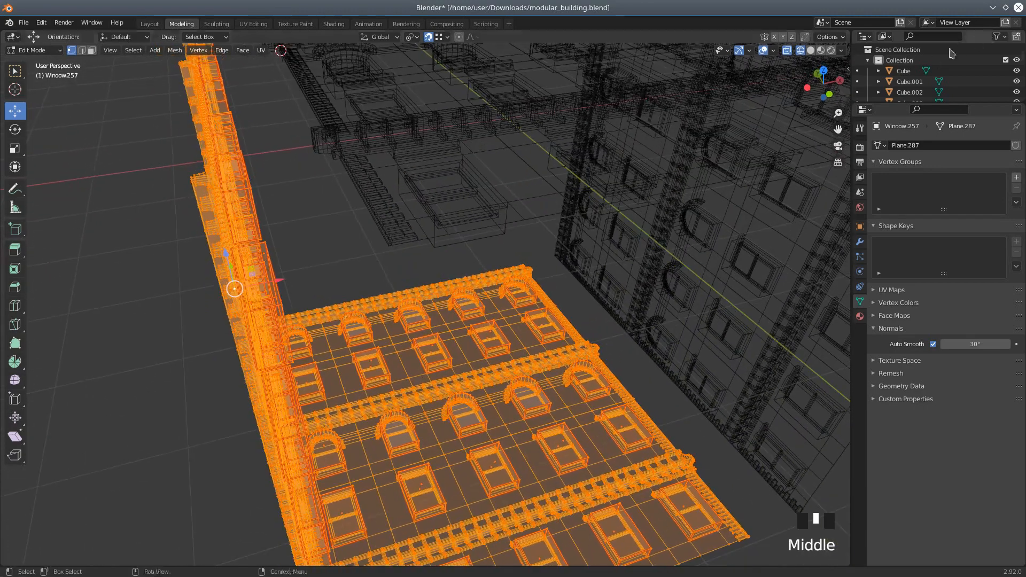
left_click(831, 50)
left_click_drag(287, 280, 419, 269)
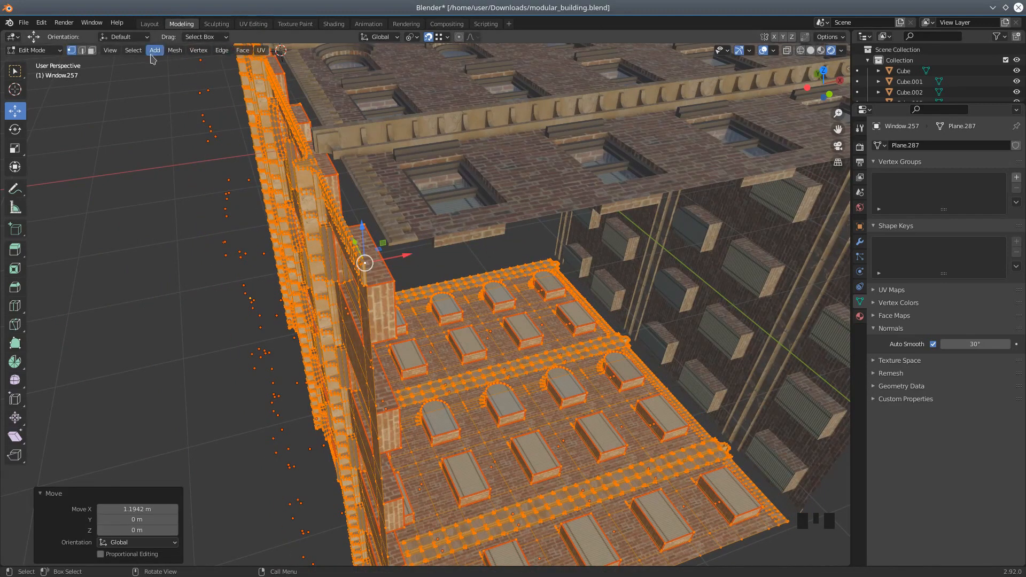
Return to Object Mode and set the selected walls' origins to their geometry
left_click(33, 50)
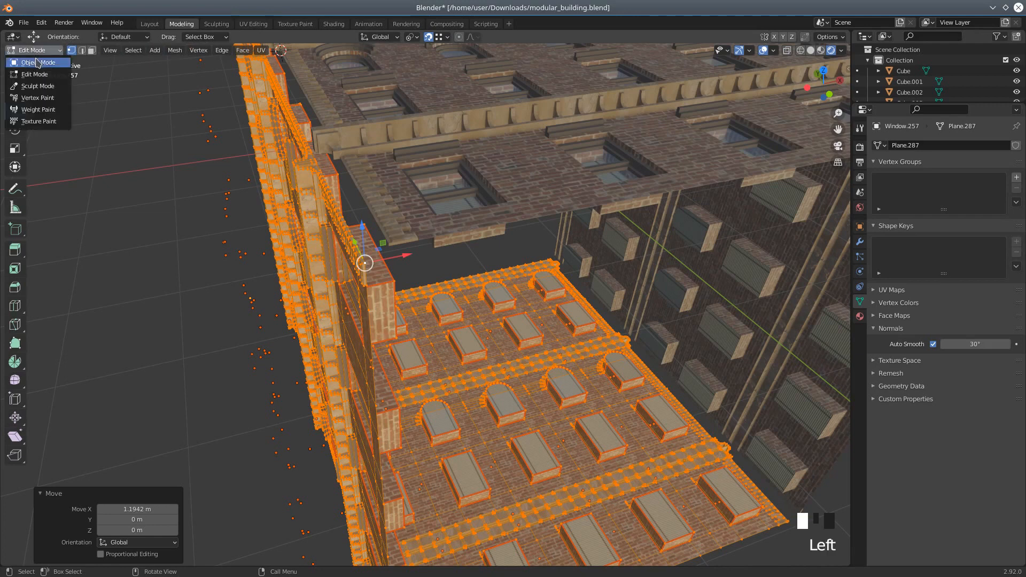
left_click(36, 63)
left_click(147, 53)
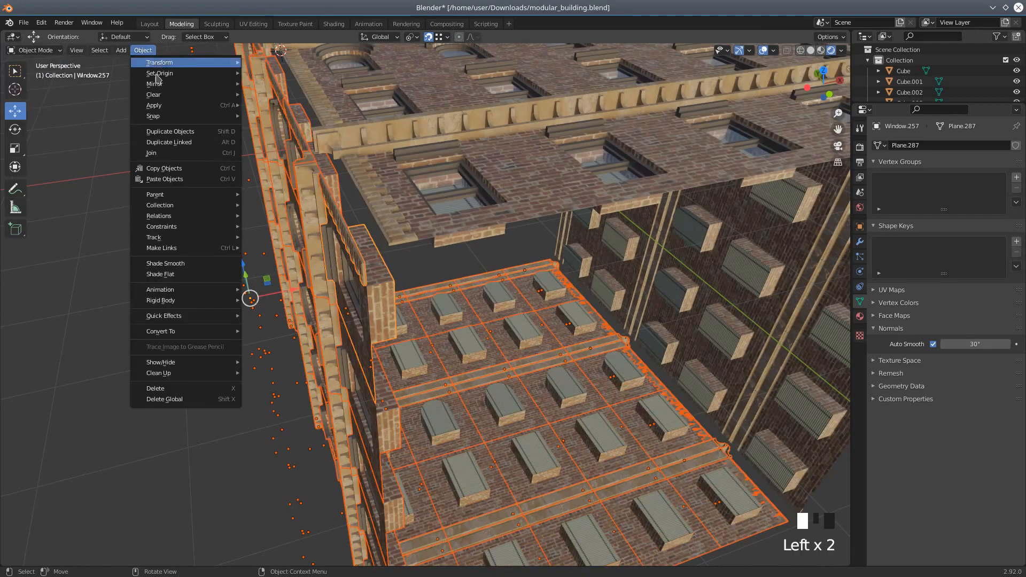
mouse_move(198, 79)
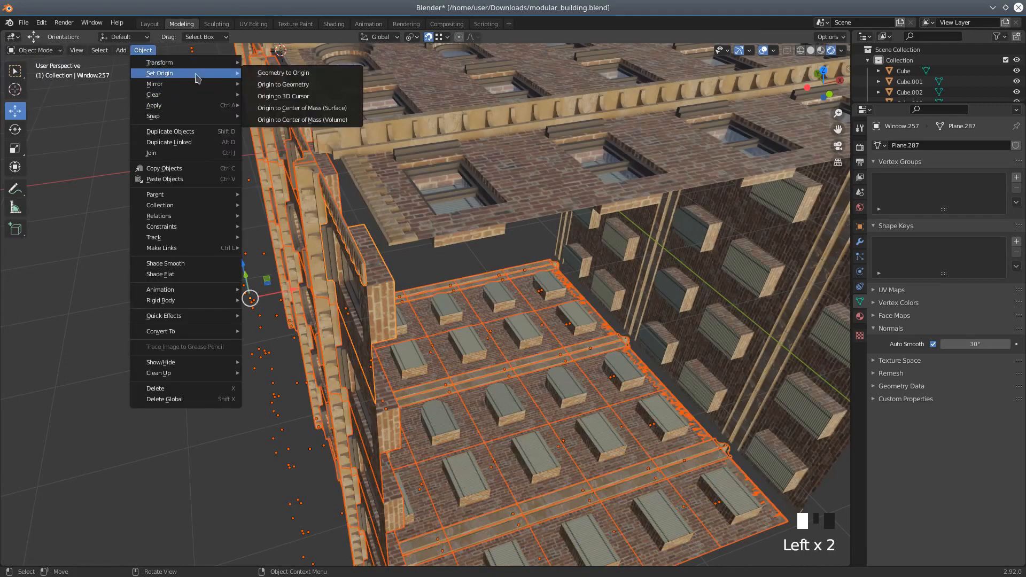
left_click(282, 84)
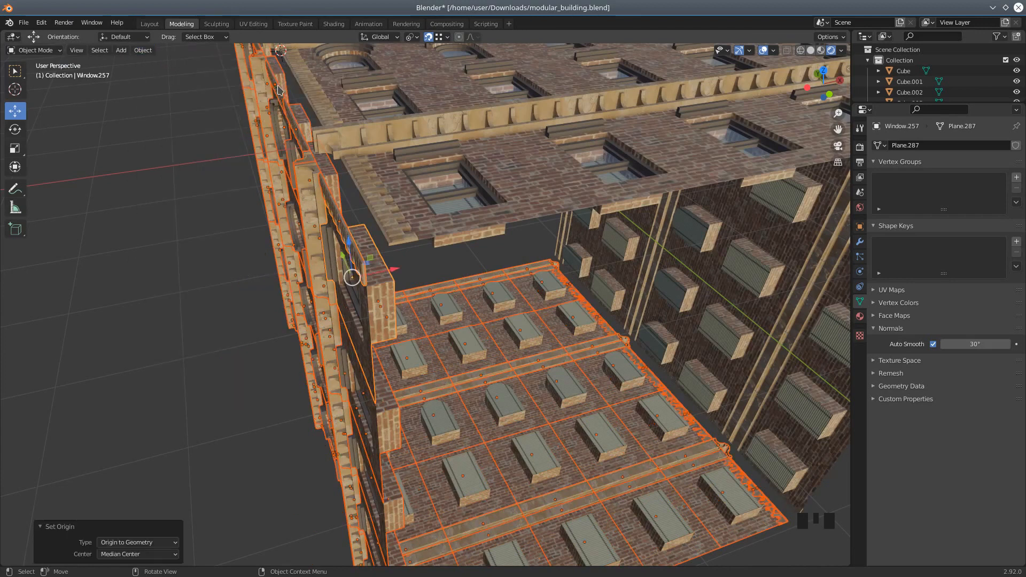
Apply all transforms to the selected walls and set their origins back to their geometry
left_click(142, 51)
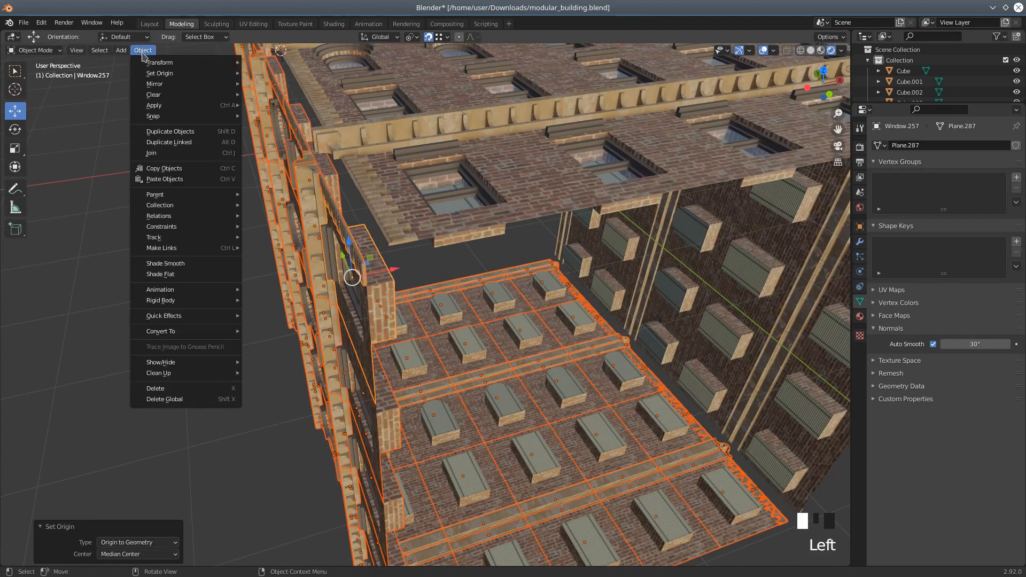
mouse_move(164, 104)
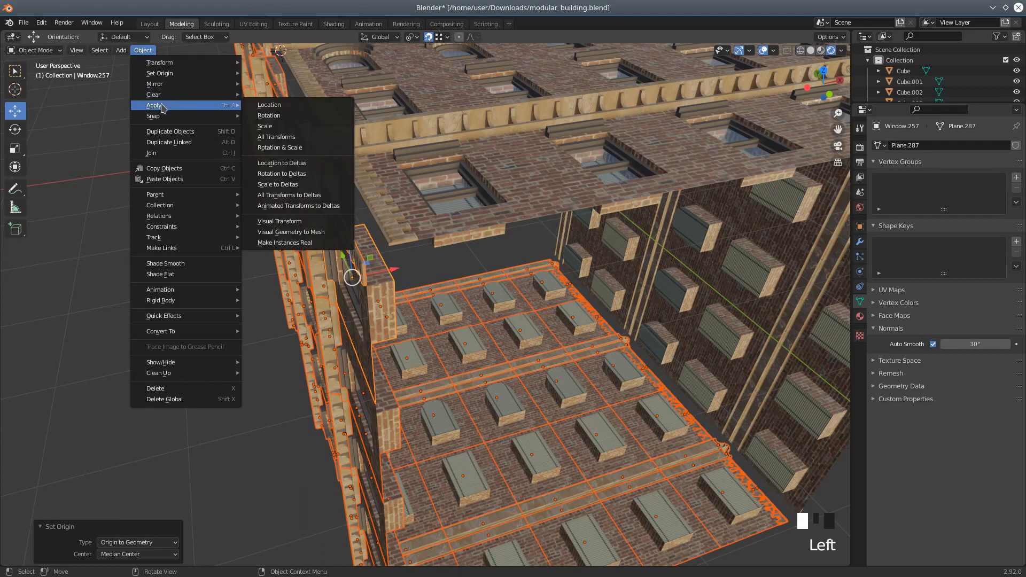
left_click(279, 139)
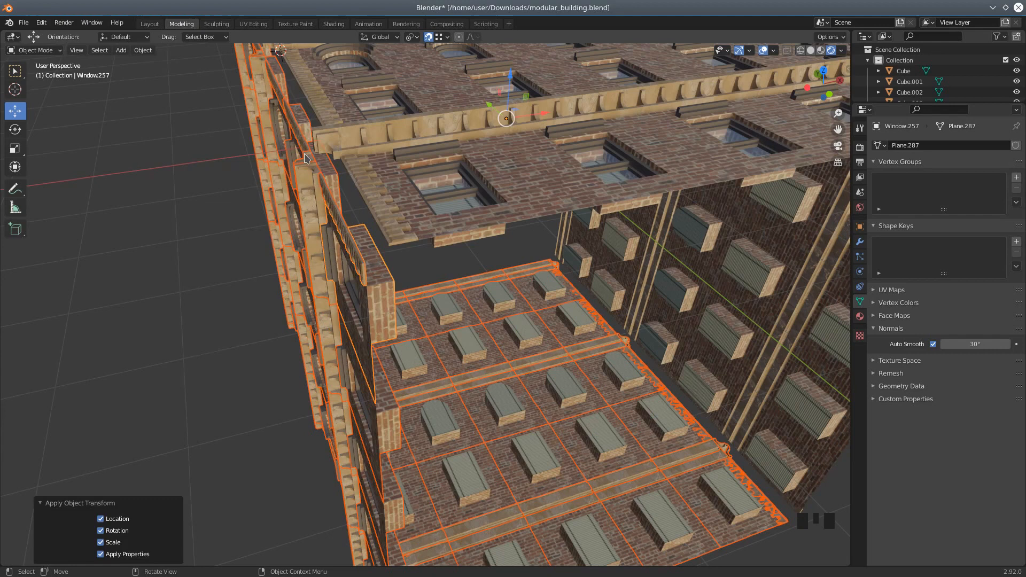
scroll(305, 158, "down", 3)
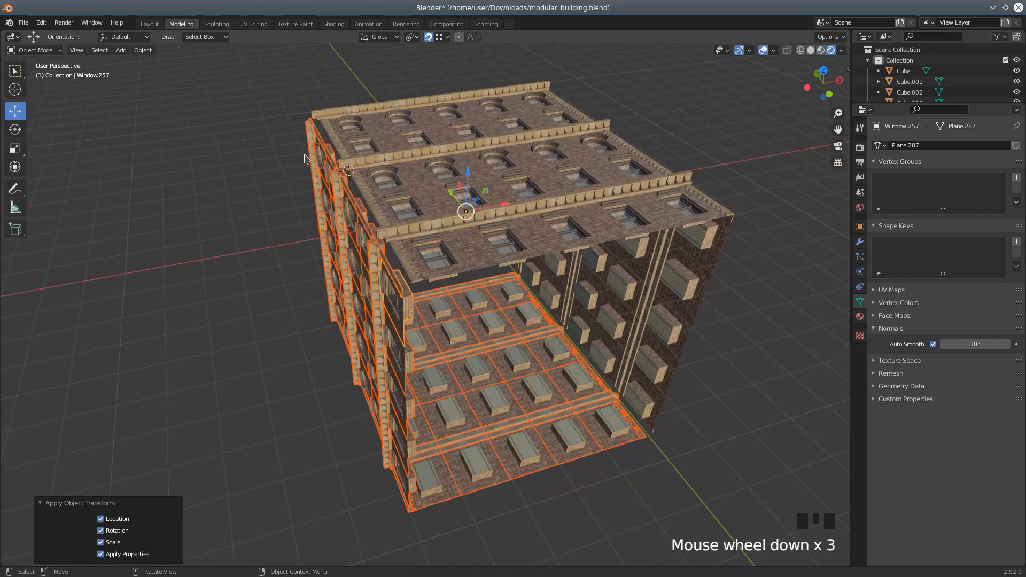
left_click(143, 49)
mouse_move(159, 77)
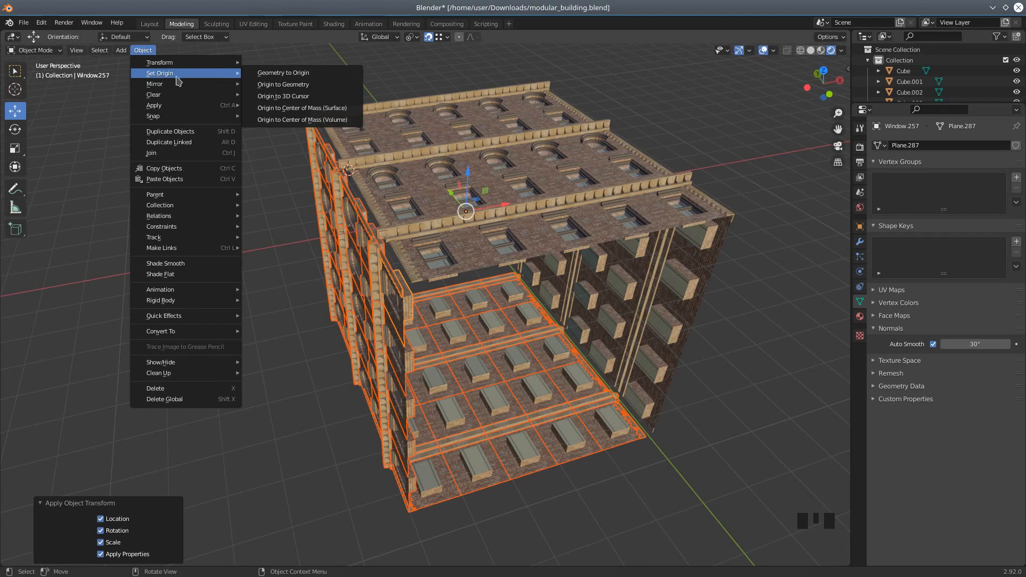
left_click(276, 87)
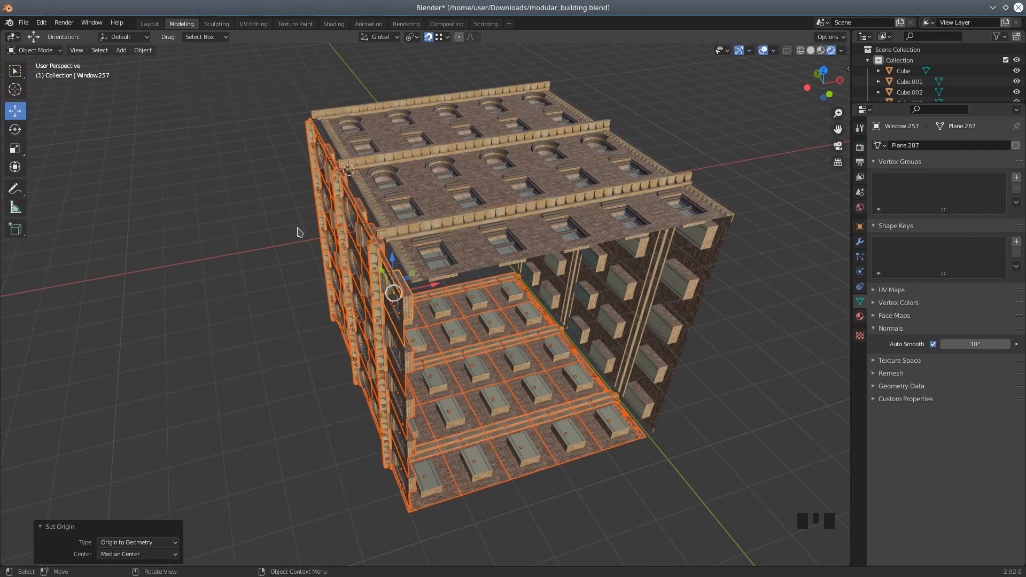
Move the pair of copied walls about 1.61 m along X towards the original walls
scroll(297, 232, "up", 4)
scroll(288, 227, "up", 1)
middle_click_drag(282, 224, 305, 213)
scroll(321, 206, "up", 1)
scroll(334, 201, "down", 2)
middle_click_drag(382, 224, 395, 303)
left_click_drag(394, 312, 517, 297)
scroll(516, 297, "down", 2)
middle_click_drag(466, 309, 448, 305)
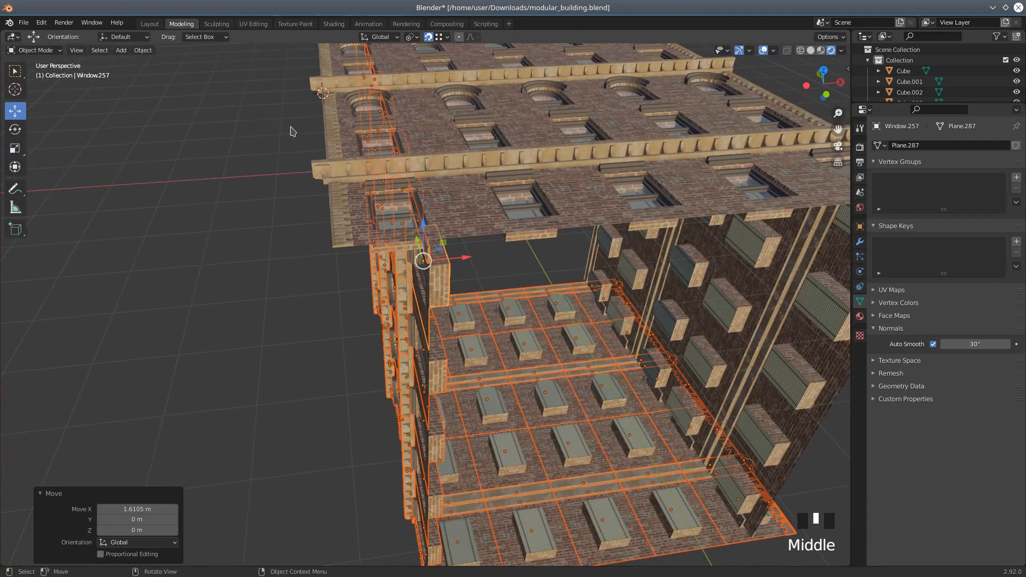
Set vertex snapping to use the closest point and move the pair of walls about -1.22 m along X
left_click(447, 37)
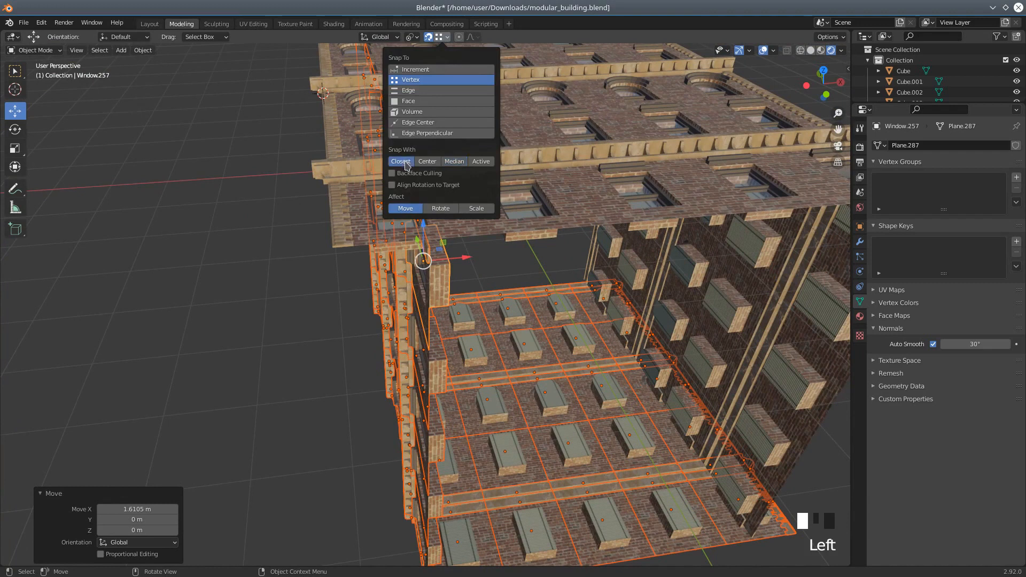
left_click_drag(469, 268, 325, 238)
middle_click_drag(313, 193, 344, 216)
scroll(342, 215, "up", 3)
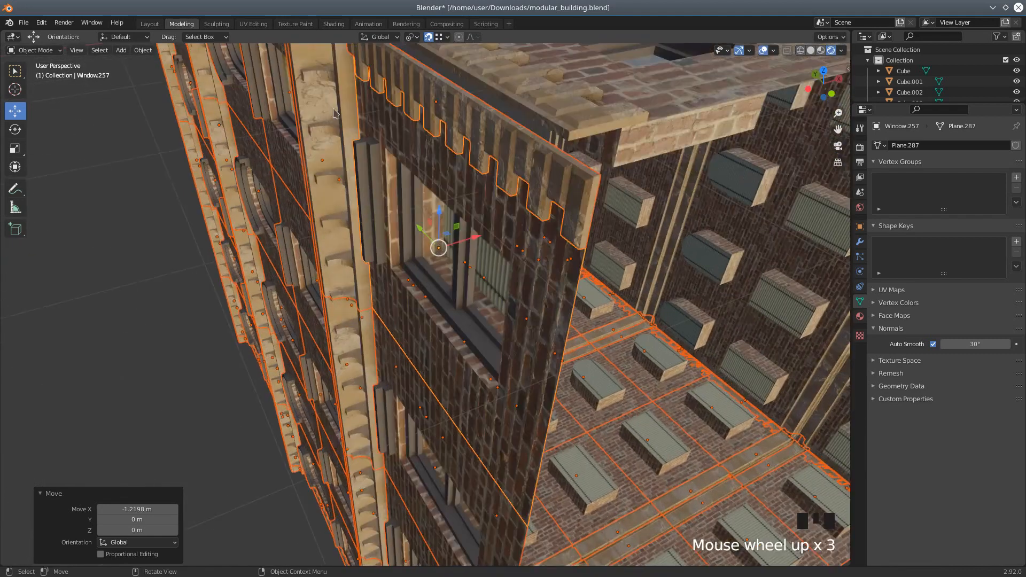
Move the selected side wall about -0.03 m along X, snapping it towards the front wall's corner
mouse_move(456, 135)
middle_mouse_down("shift")
mouse_move(411, 150)
mouse_move(439, 130)
middle_mouse_up("shift")
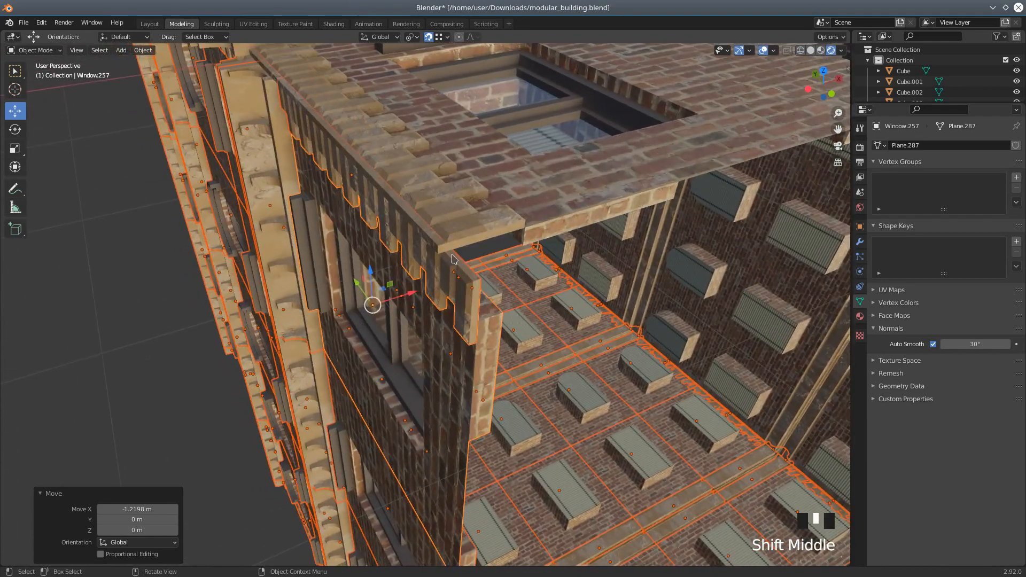
left_click_drag(411, 289, 446, 249)
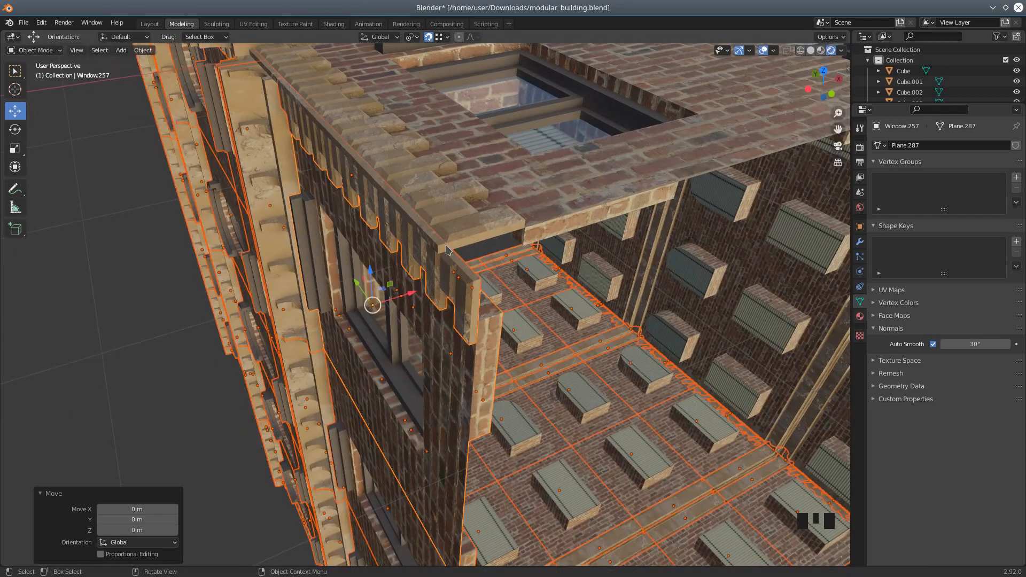
left_click_drag(376, 277, 432, 250)
Move the selected side wall objects about -0.85 m along X
middle_click_drag(432, 250, 347, 244)
middle_click_drag(214, 210, 285, 242, "shift")
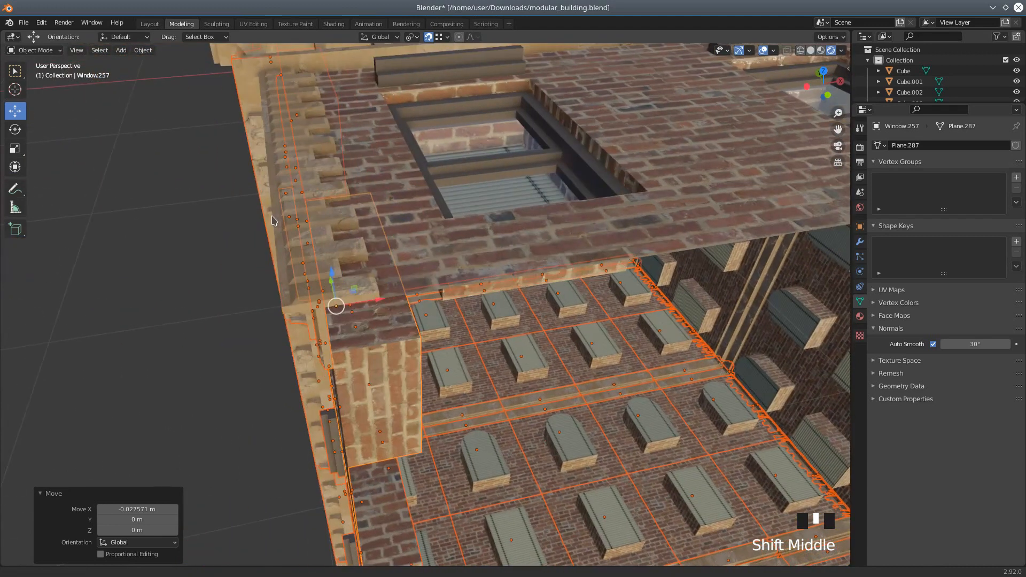
middle_click_drag(305, 286, 325, 319)
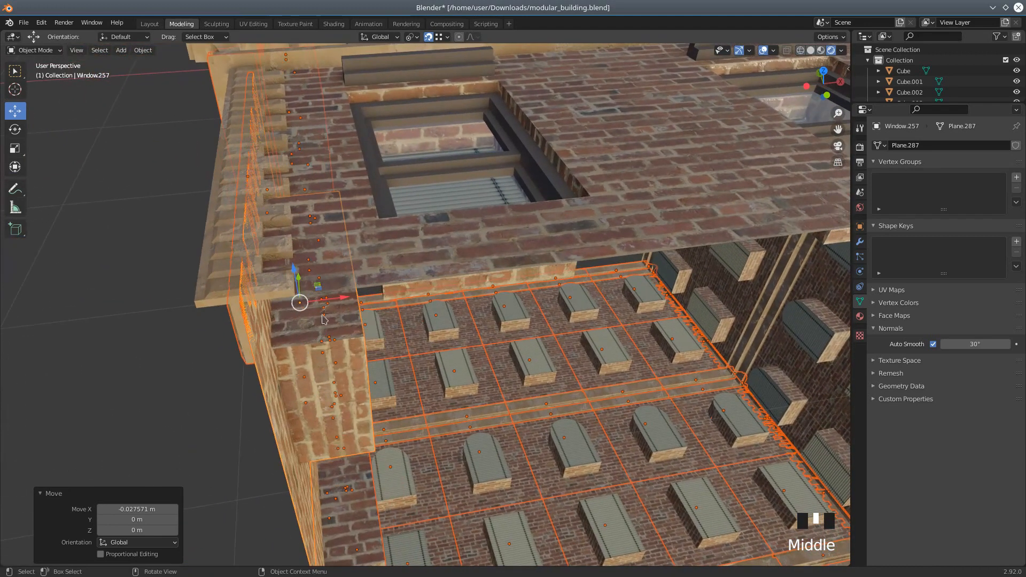
left_click_drag(345, 303, 182, 320)
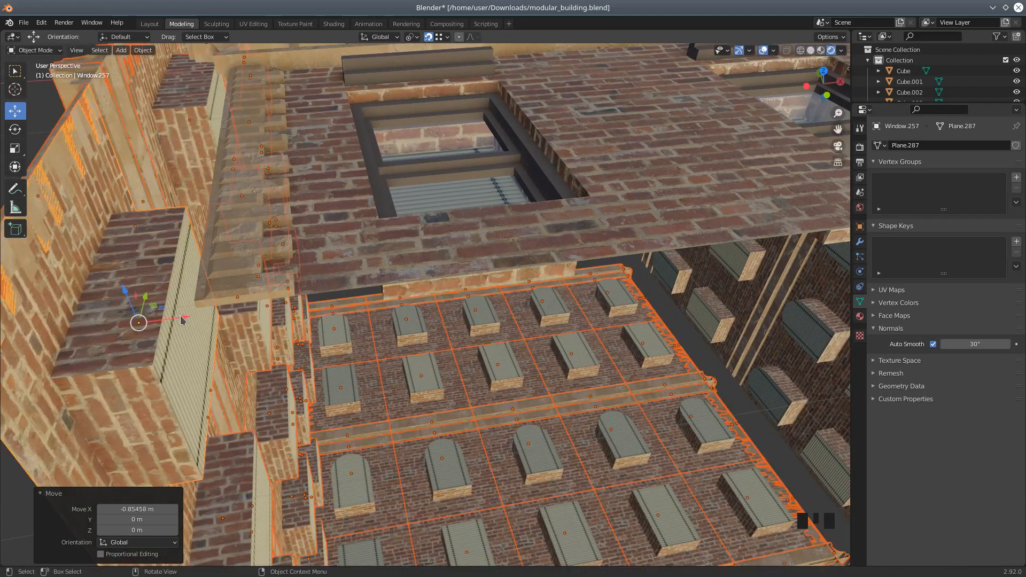
scroll(272, 313, "down", 2)
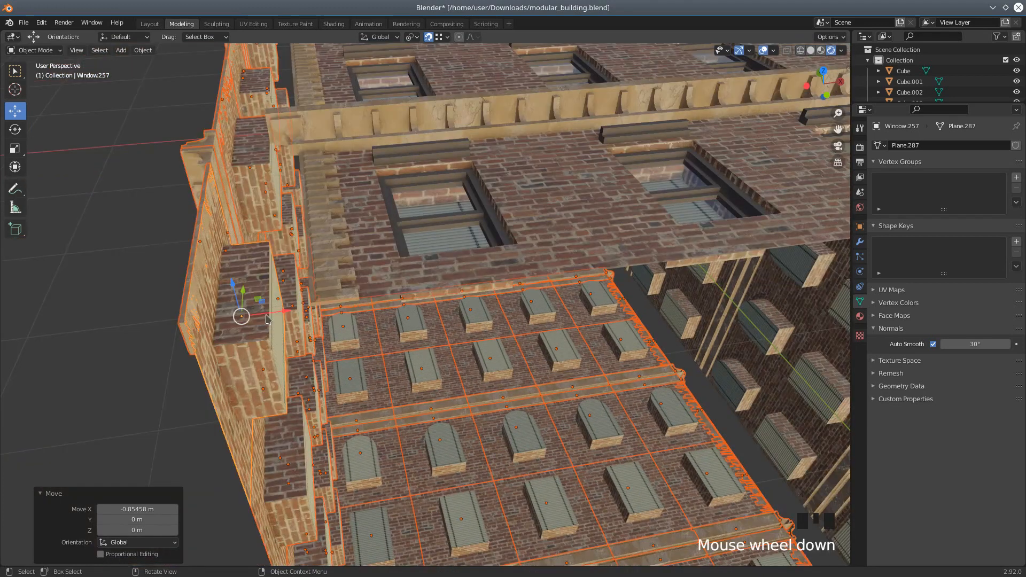
In Edit Mode, move the side wall meshes about 0.76 m along X, then return to Object Mode
left_click(35, 50)
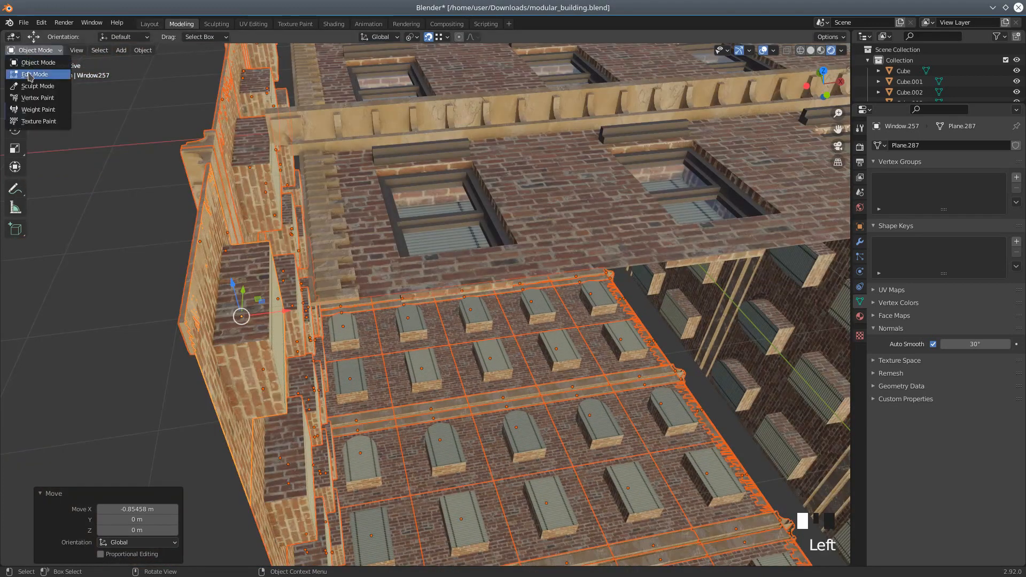
left_click(30, 76)
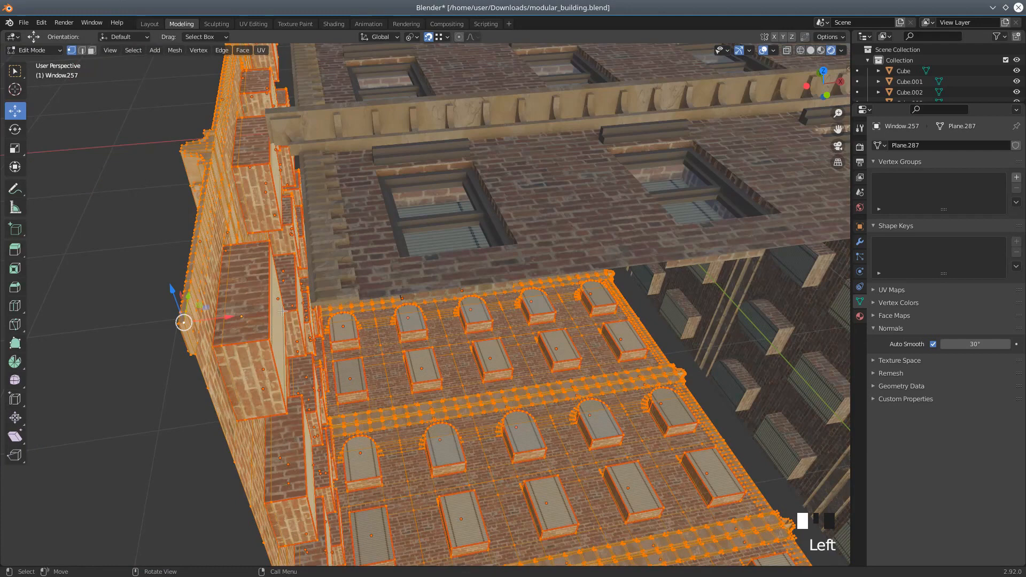
scroll(283, 311, "down", 1)
scroll(281, 311, "up", 2)
middle_click_drag(281, 311, 119, 260)
left_click_drag(102, 267, 330, 228)
scroll(276, 330, "down", 4)
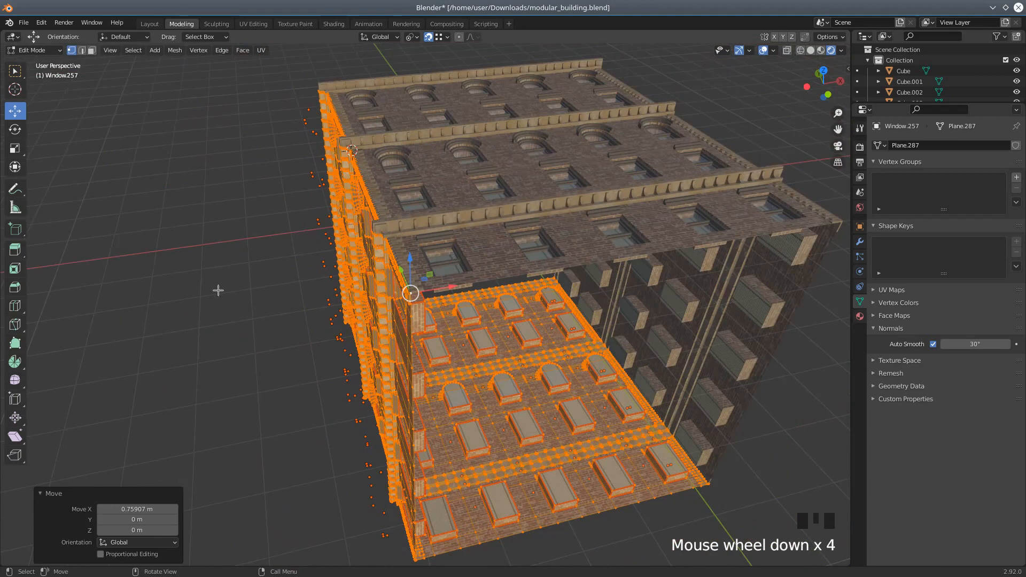
left_click(29, 62)
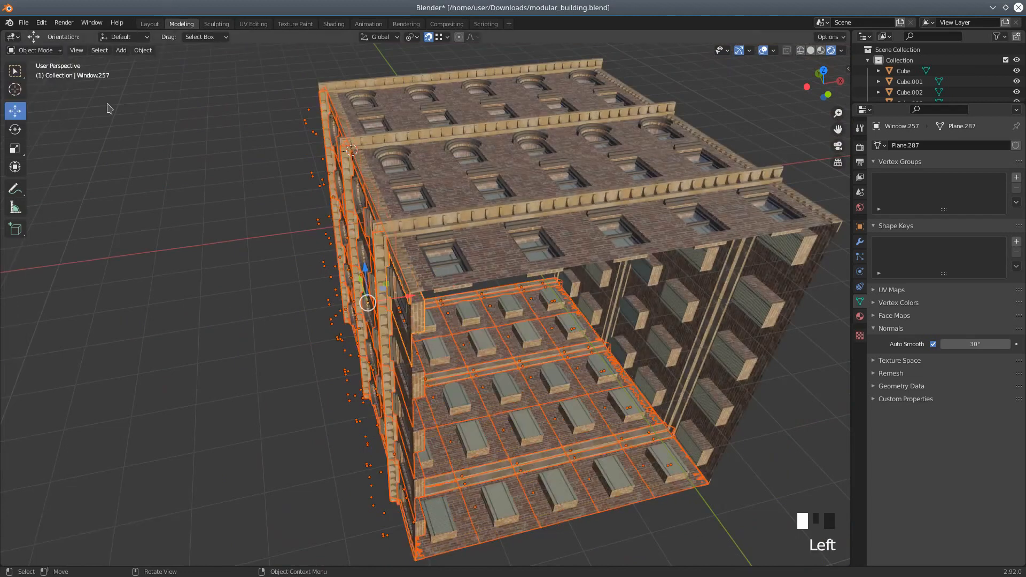
Set the origins of the selected side wall objects to their geometry
left_click(151, 50)
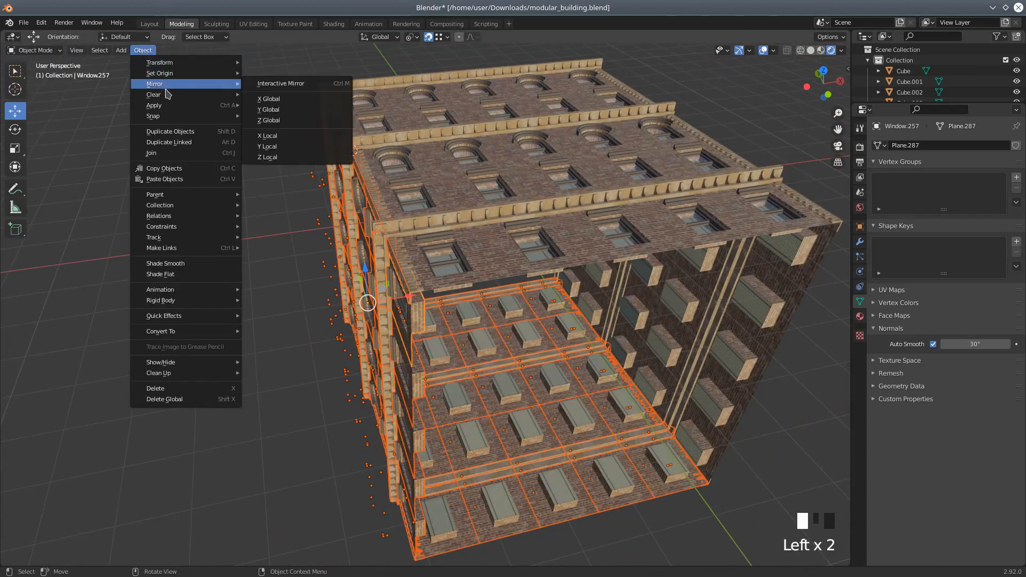
mouse_move(165, 109)
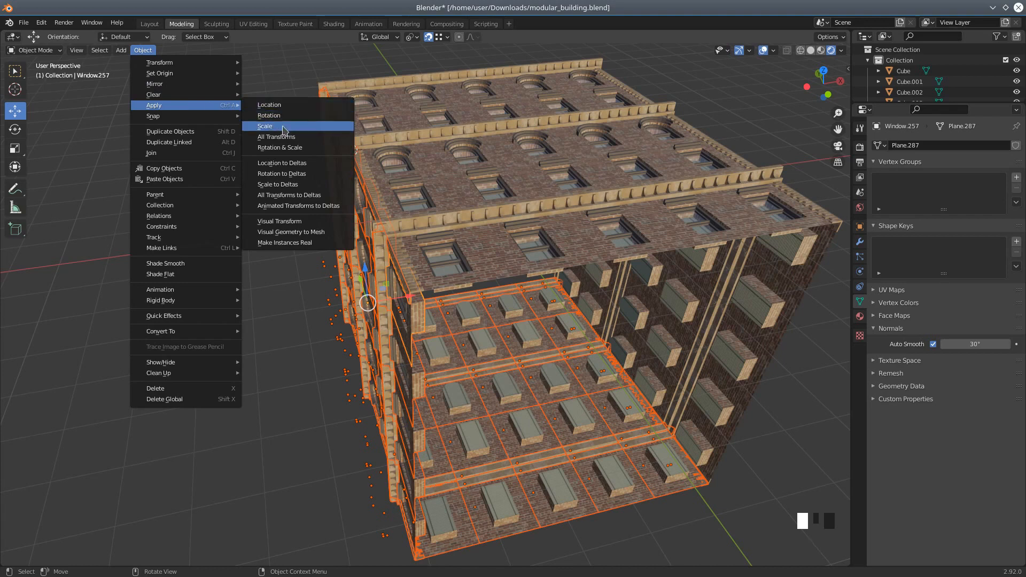
mouse_move(178, 73)
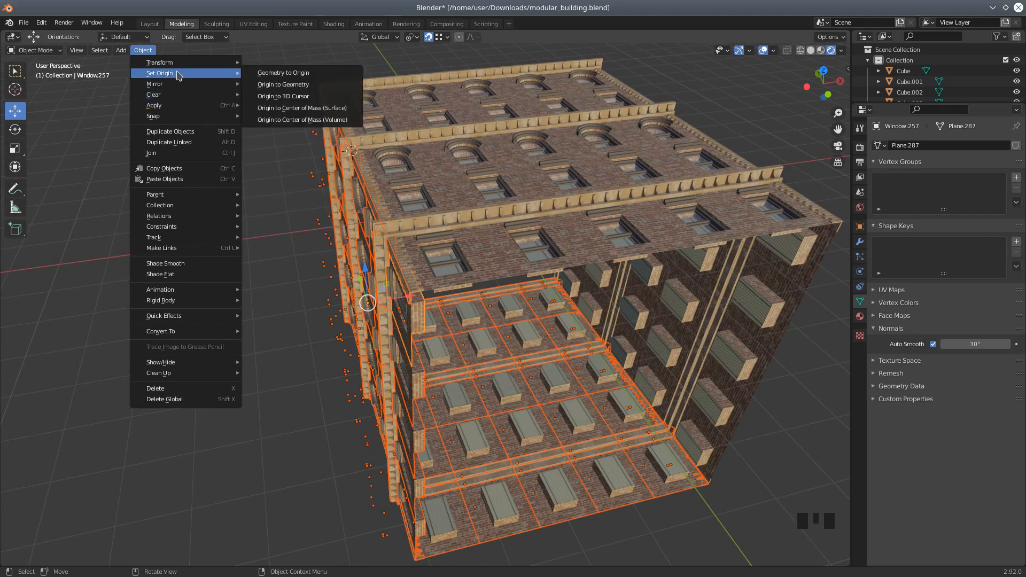
left_click(294, 85)
scroll(293, 85, "down", 1)
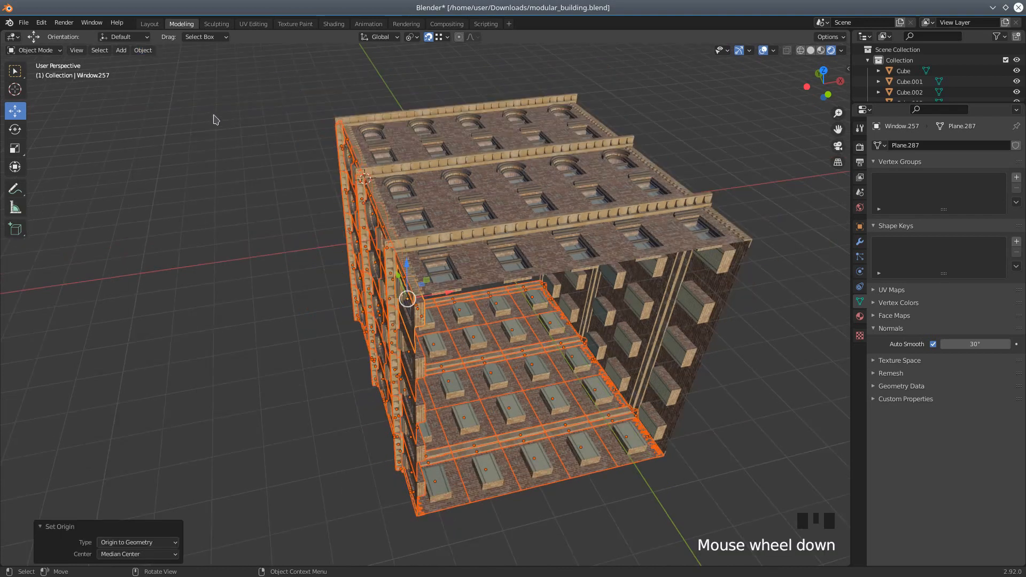
Apply all transforms to the selected side wall objects and set their origins to geometry again
left_click(142, 50)
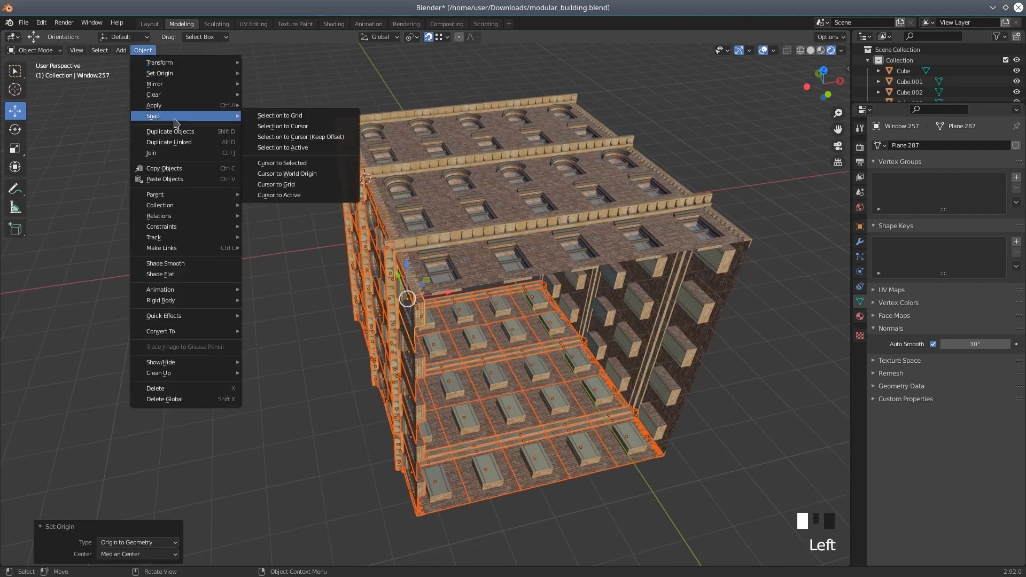
mouse_move(170, 110)
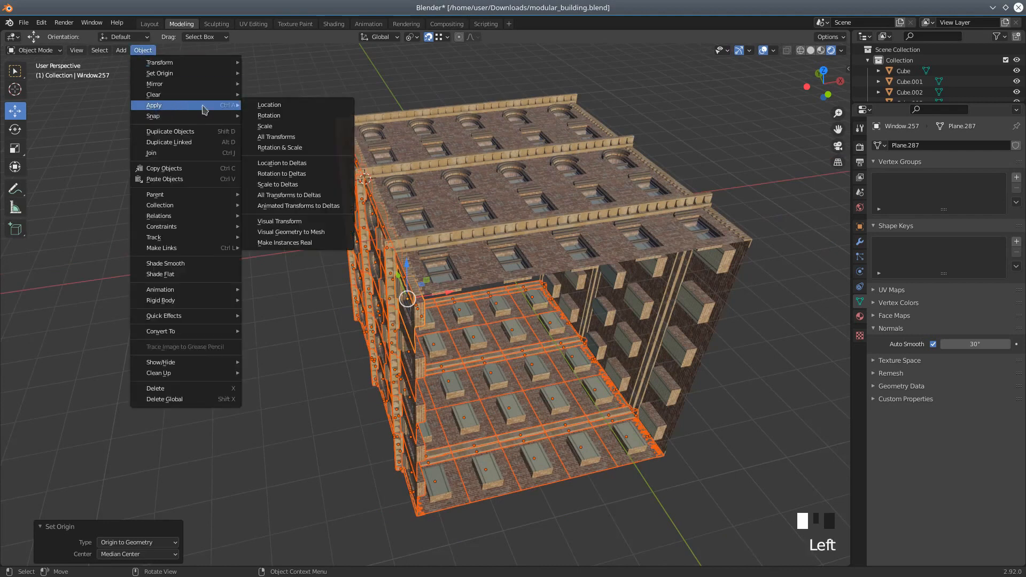
left_click(272, 138)
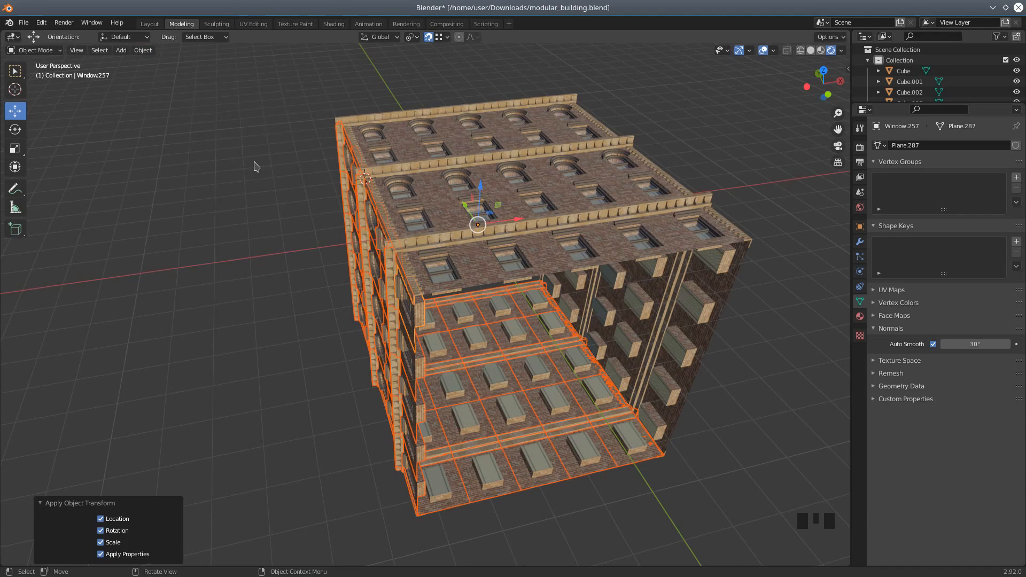
left_click(143, 50)
mouse_move(159, 74)
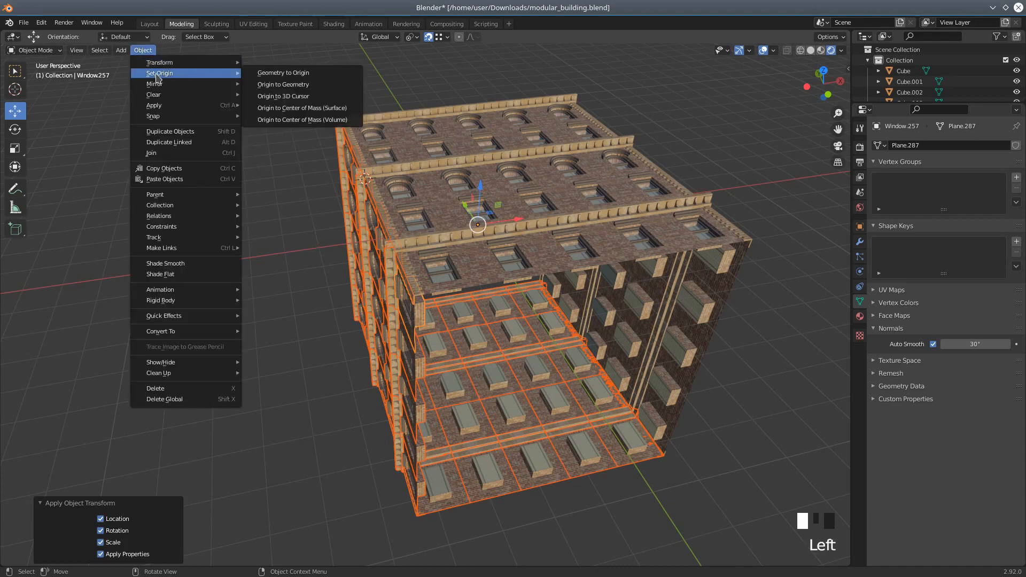
left_click(298, 84)
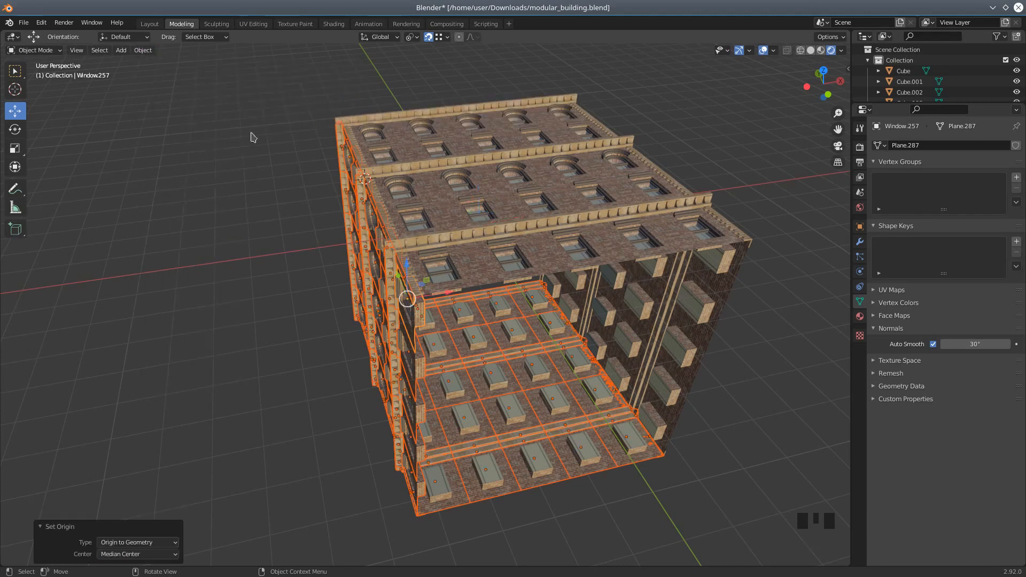
Deselect all objects of the building
middle_click_drag(286, 121, 271, 194)
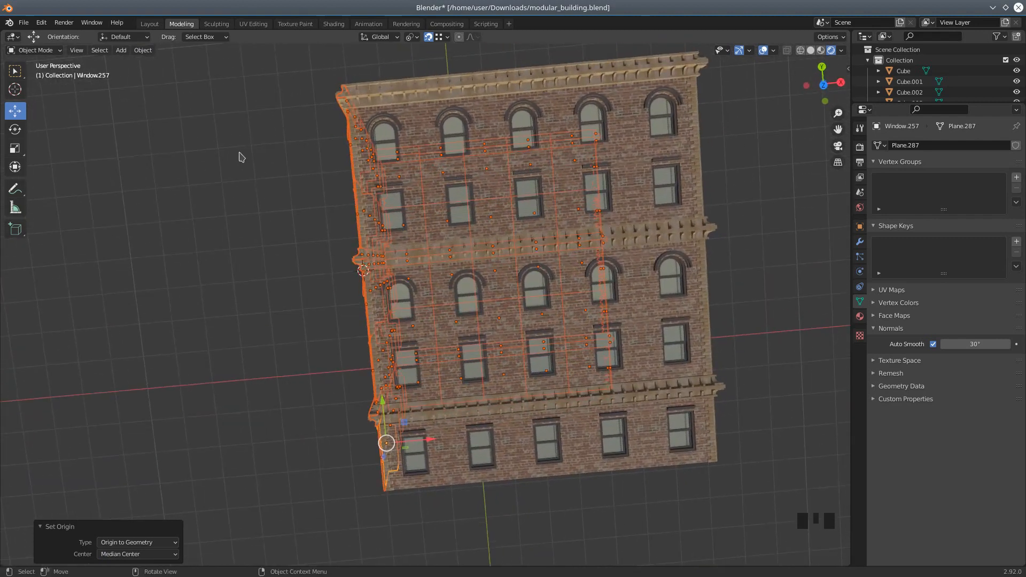
scroll(195, 176, "down", 1)
scroll(193, 177, "up", 1)
middle_click_drag(109, 131, 138, 299)
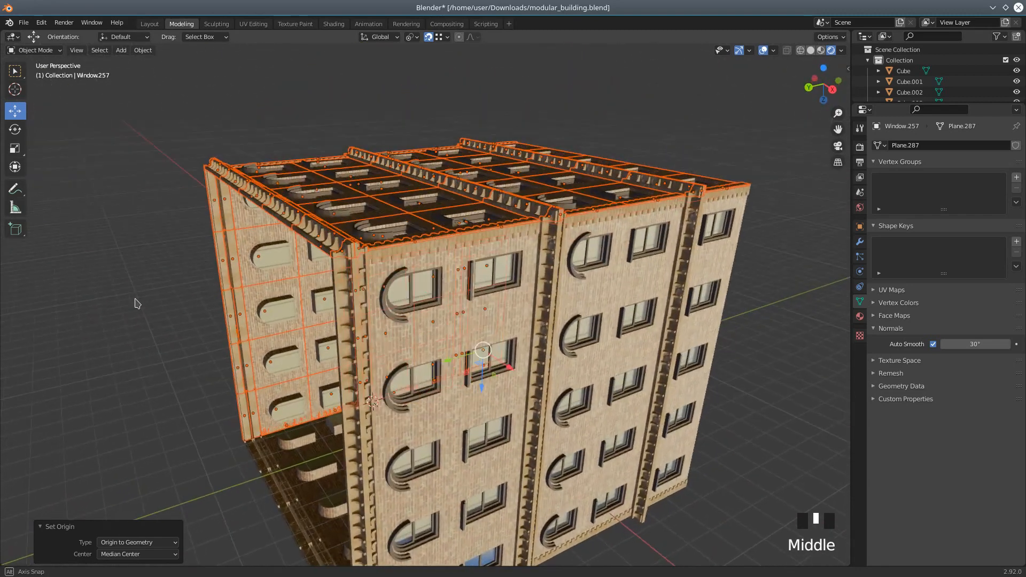
scroll(136, 303, "up", 2)
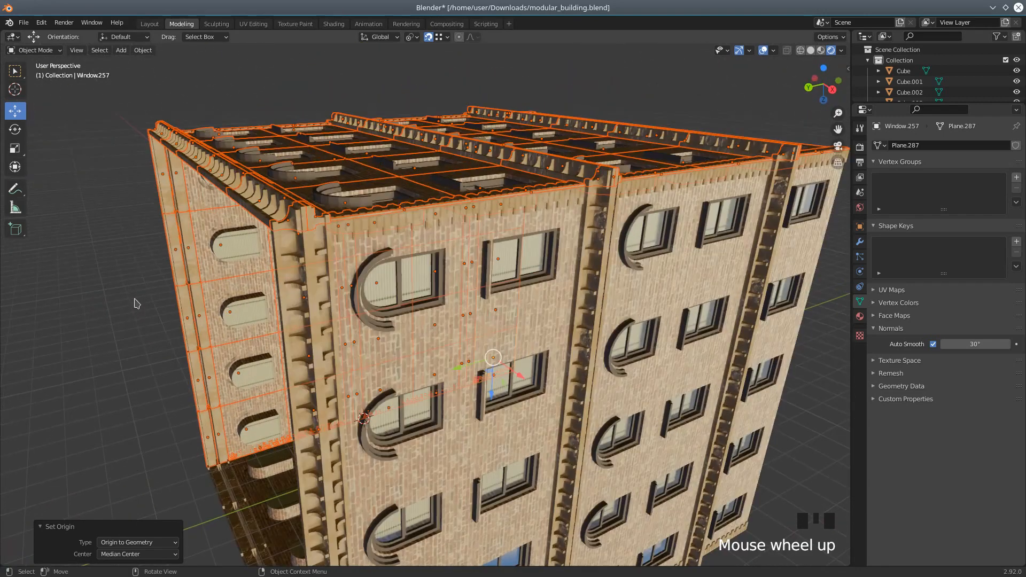
left_click(832, 51)
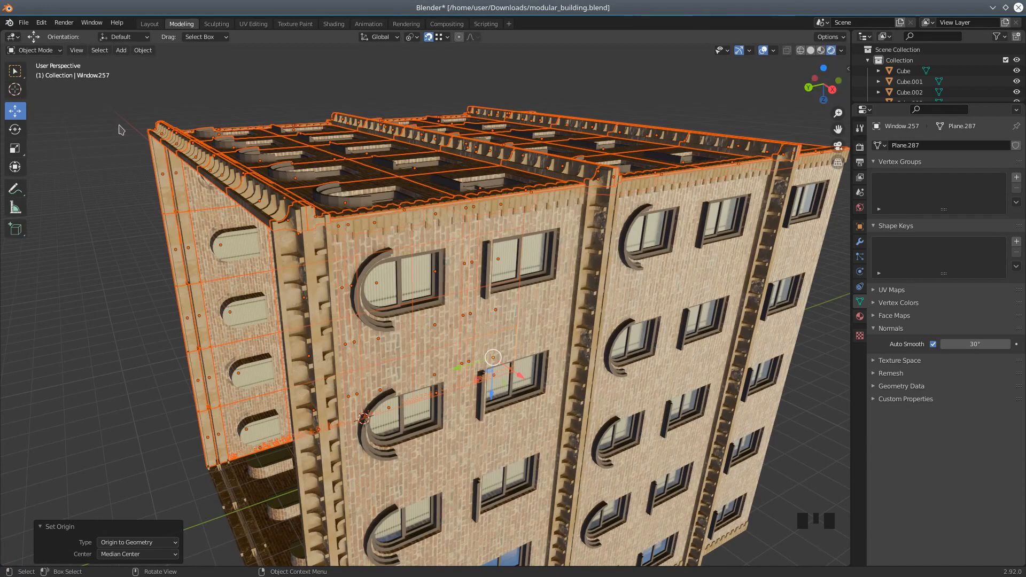
key("a")
key("a")
key("a")
Examine the building's corners, ledges, facades and open underside from several angles
middle_click_drag(328, 224, 409, 259)
scroll(374, 234, "up", 3)
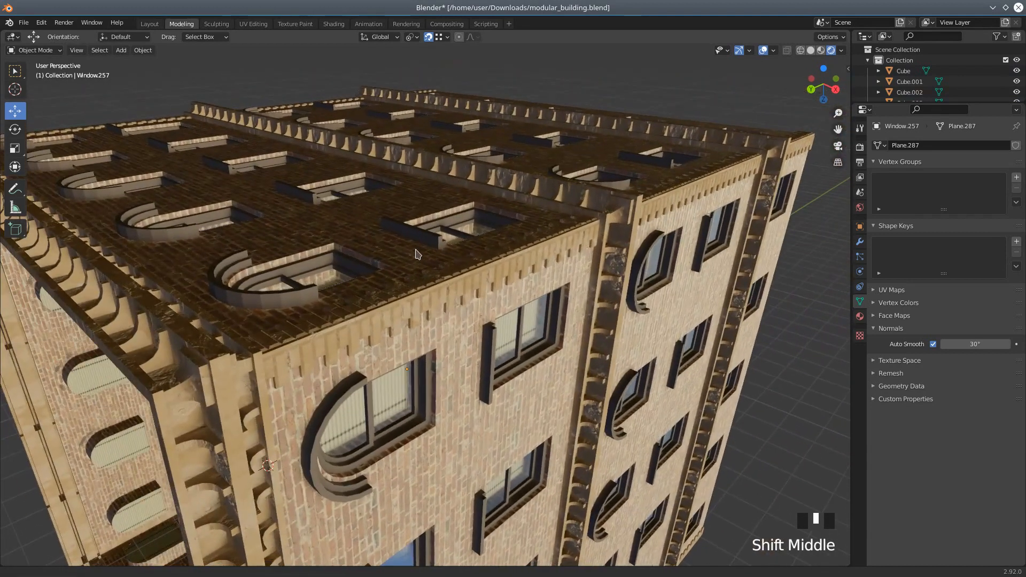
scroll(416, 262, "up", 3)
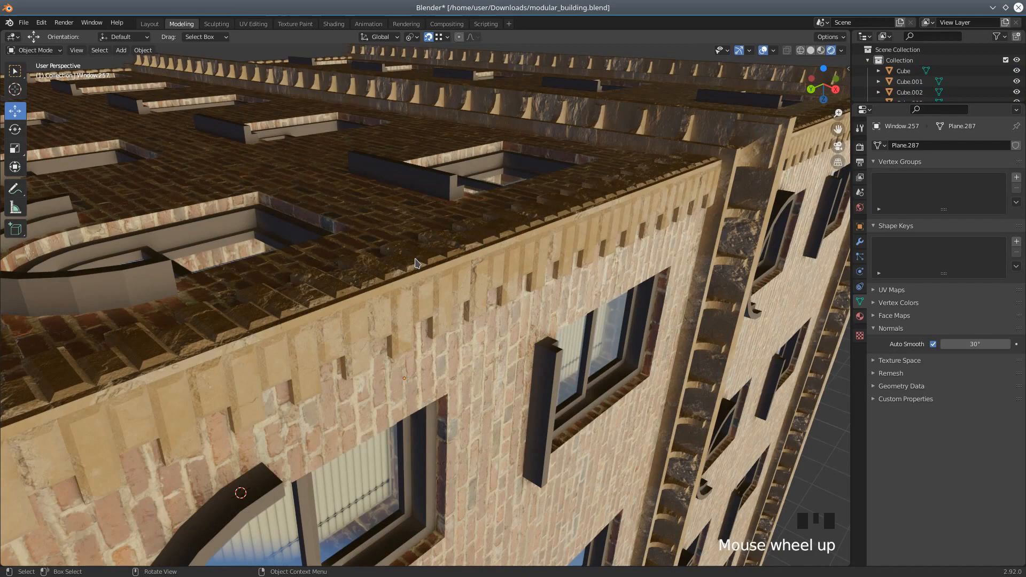
scroll(416, 263, "down", 3)
middle_click_drag(239, 216, 396, 262)
scroll(343, 233, "up", 2)
scroll(342, 233, "down", 2)
scroll(395, 269, "up", 1)
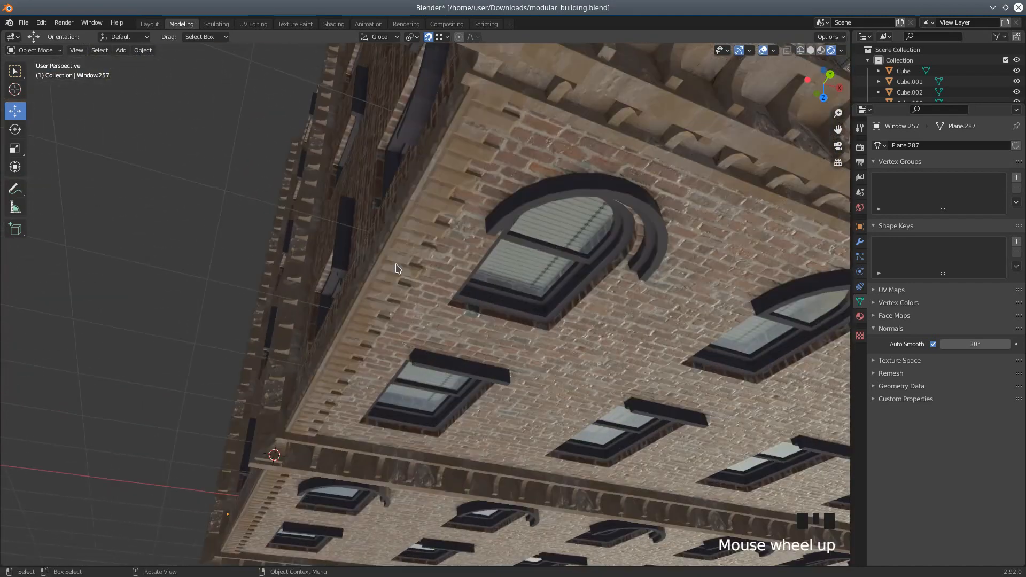
middle_click_drag(453, 295, 572, 304, "shift")
scroll(572, 303, "down", 4)
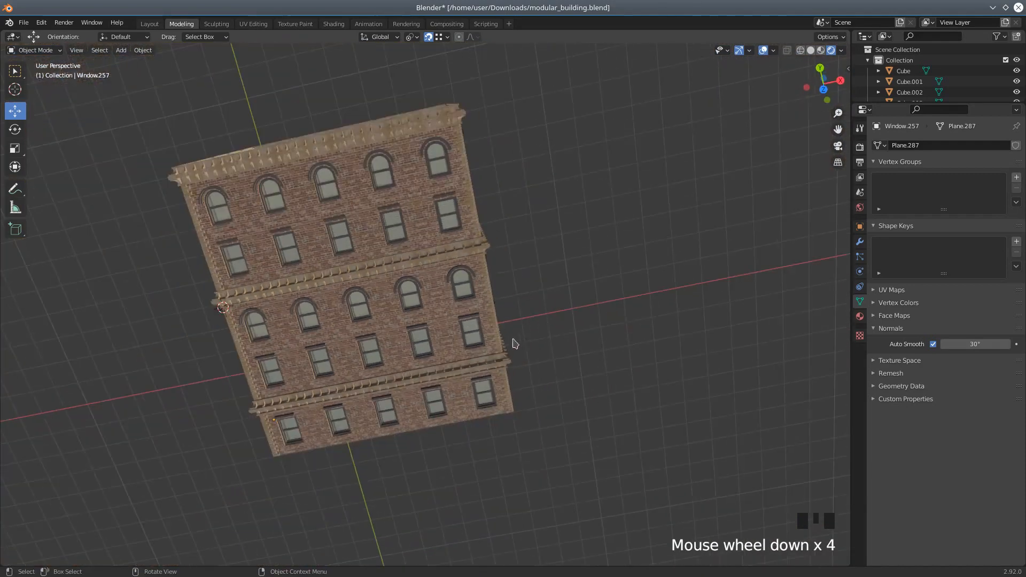
middle_click_drag(234, 314, 293, 347)
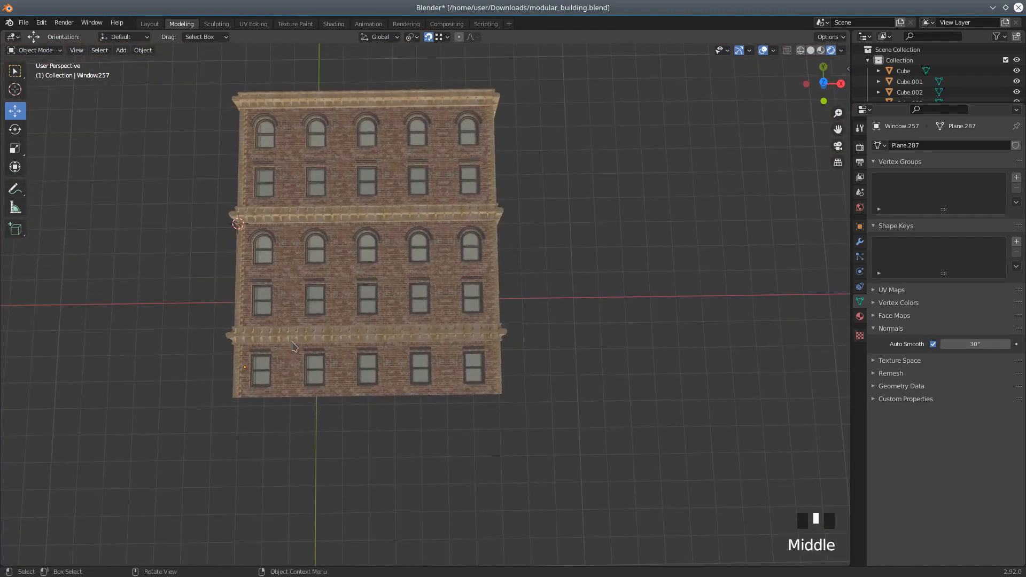
scroll(293, 348, "up", 3)
middle_click_drag(238, 191, 361, 114, "shift")
middle_click_drag(311, 213, 330, 284)
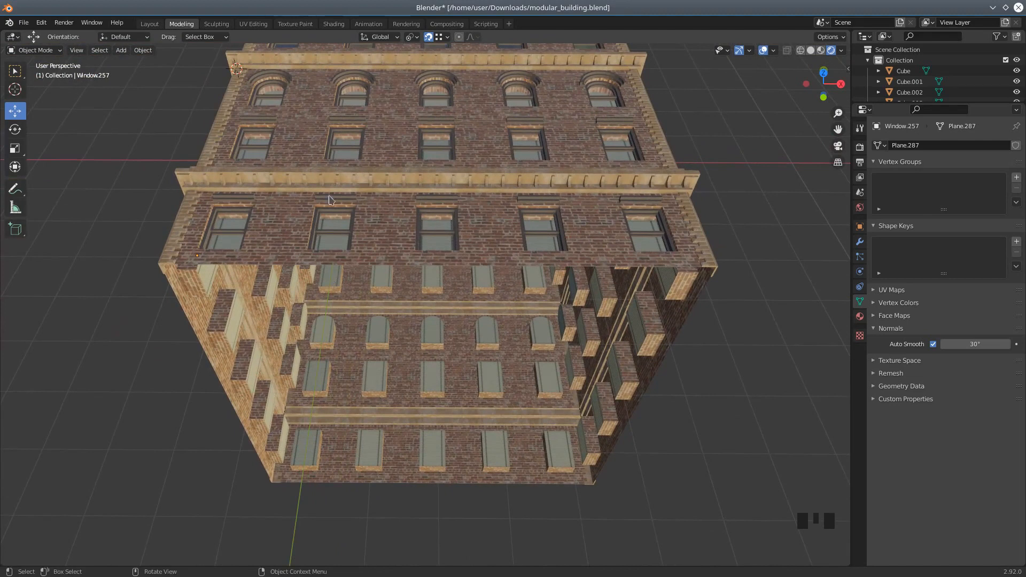
scroll(330, 177, "down", 2)
middle_click_drag(386, 210, 347, 285)
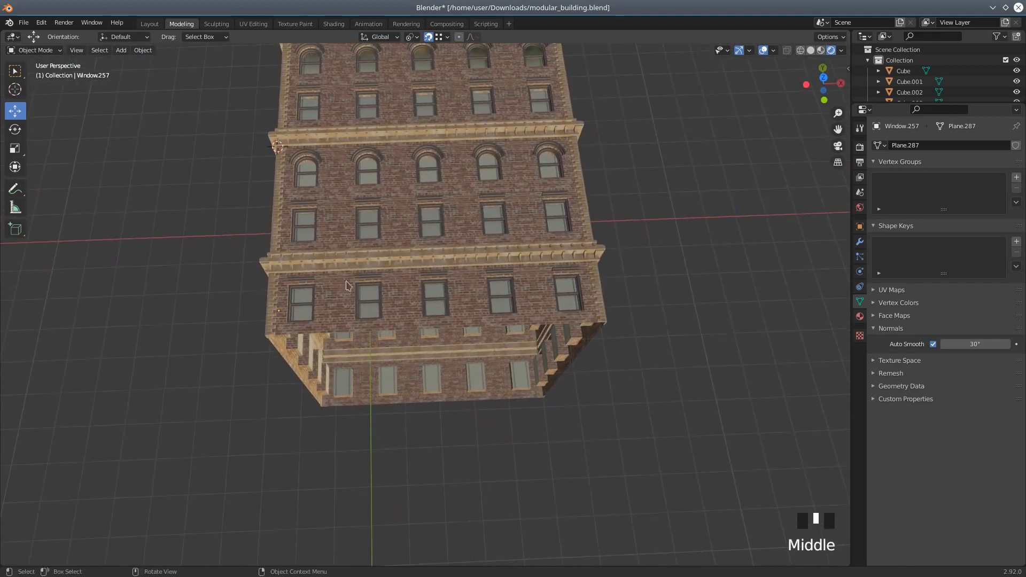
Make a single-user copy of the wall material for the leftmost window panel in the front facade's lowest row
left_click(333, 310)
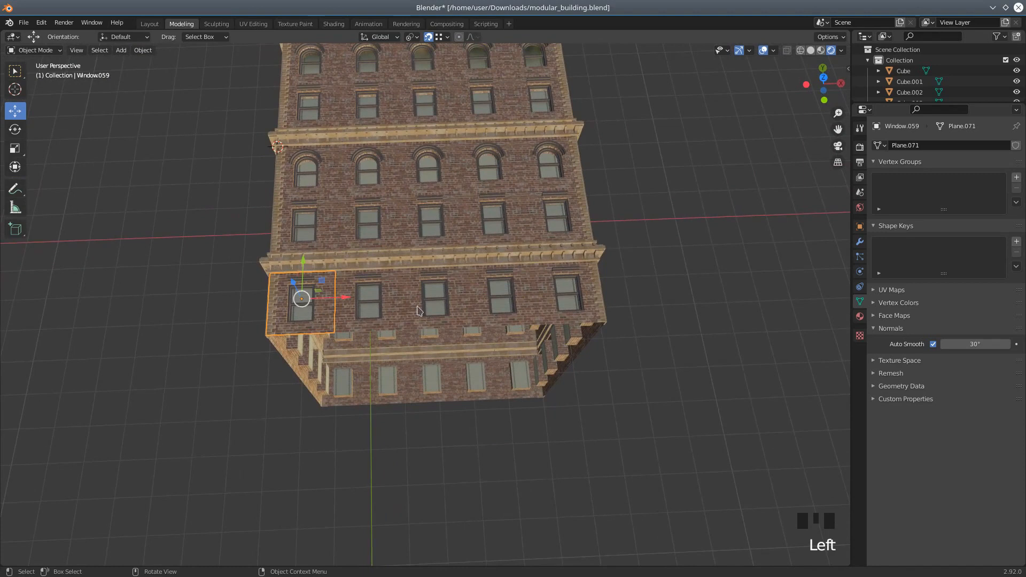
left_click(860, 316)
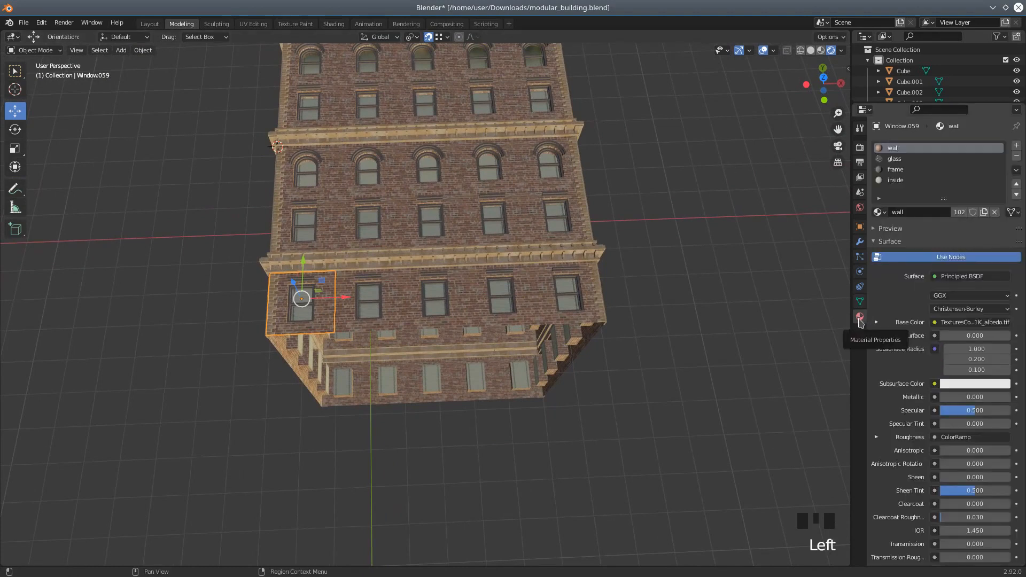
scroll(860, 321, "up", 1)
left_click_drag(850, 155, 719, 200)
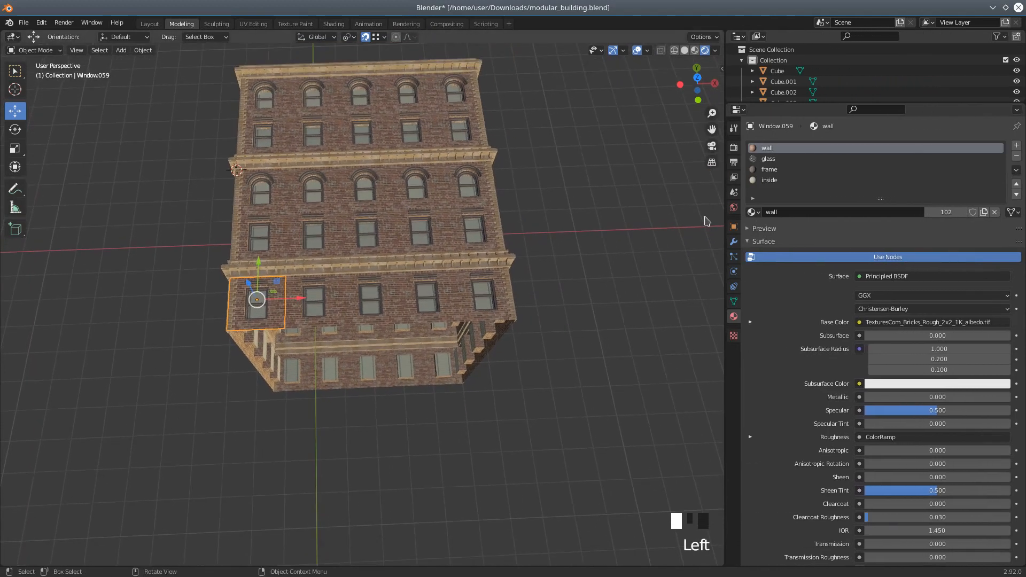
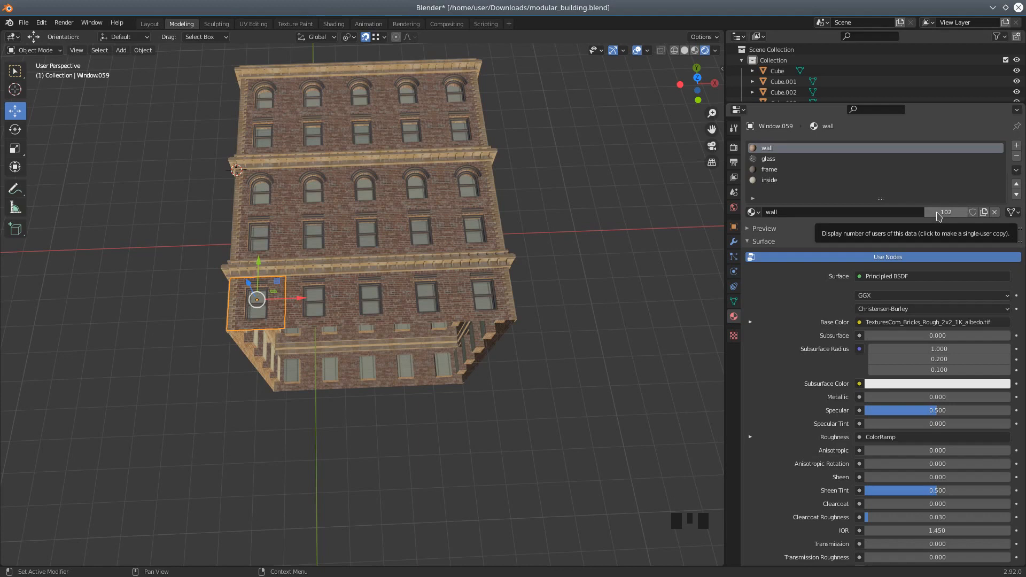
left_click(939, 213)
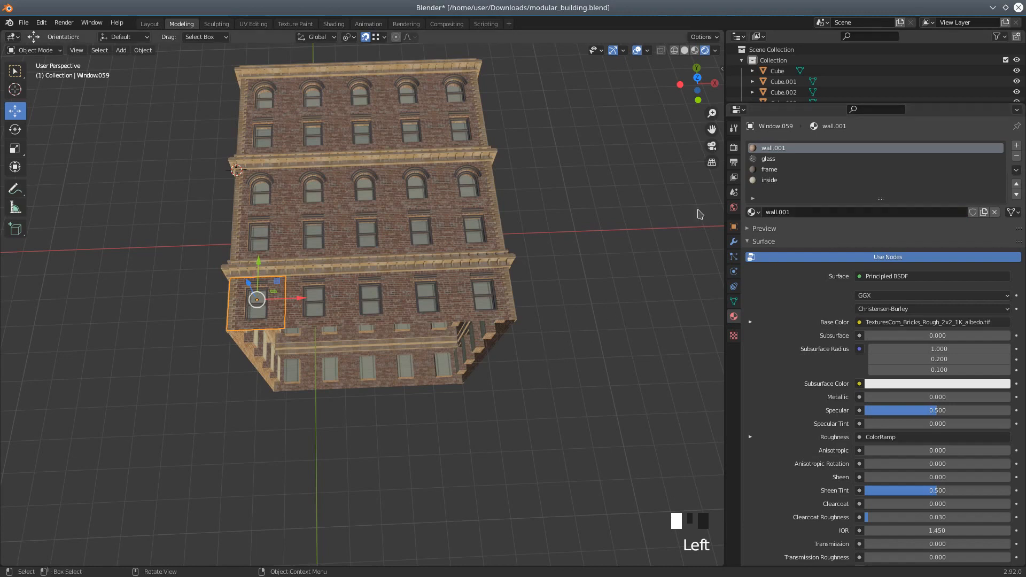
Make single-user copies of the glass, frame and inside materials for the selected window panel
left_click(767, 159)
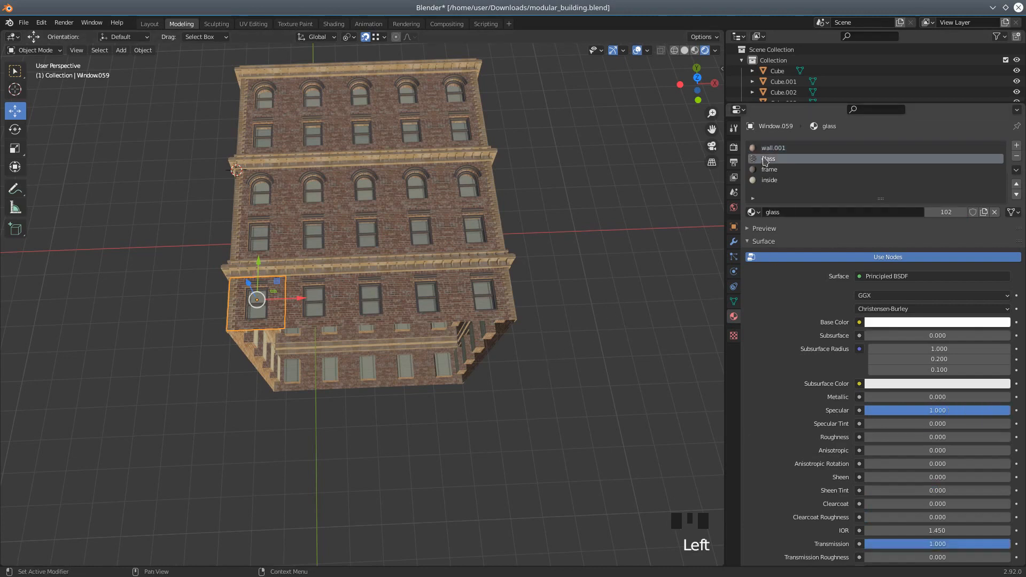
left_click(941, 213)
left_click(769, 170)
left_click(946, 213)
left_click(773, 182)
left_click(951, 213)
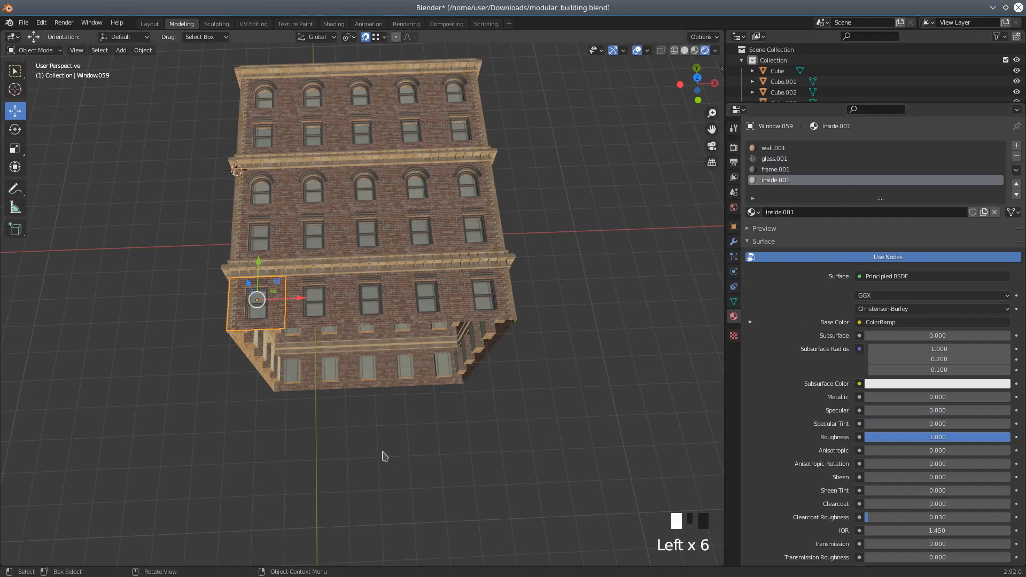
Replace the Properties editor with a Shader Editor, widen it, and bring the inside material's nodes and the selected window panel into view
left_click(741, 111)
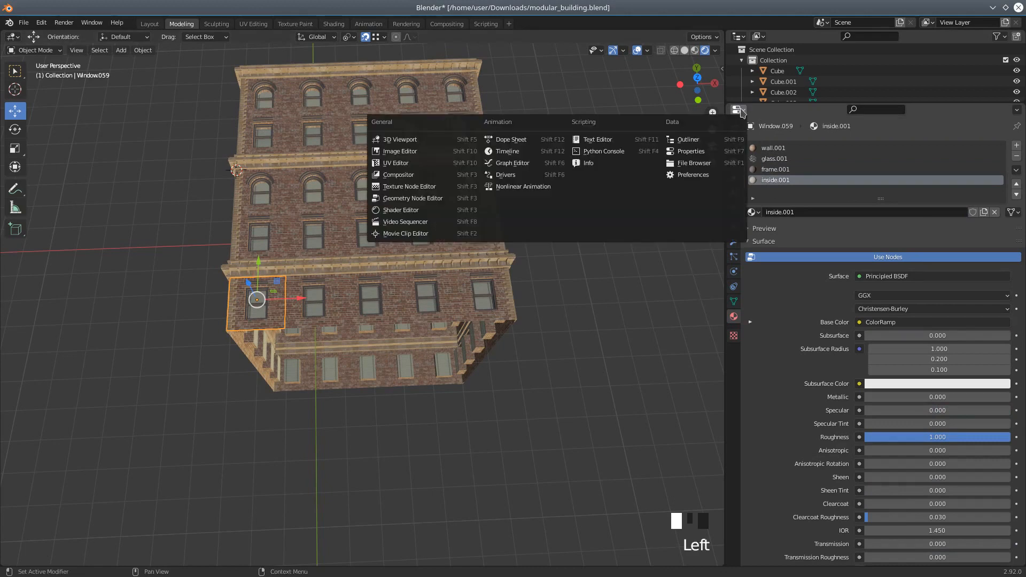
left_click(422, 210)
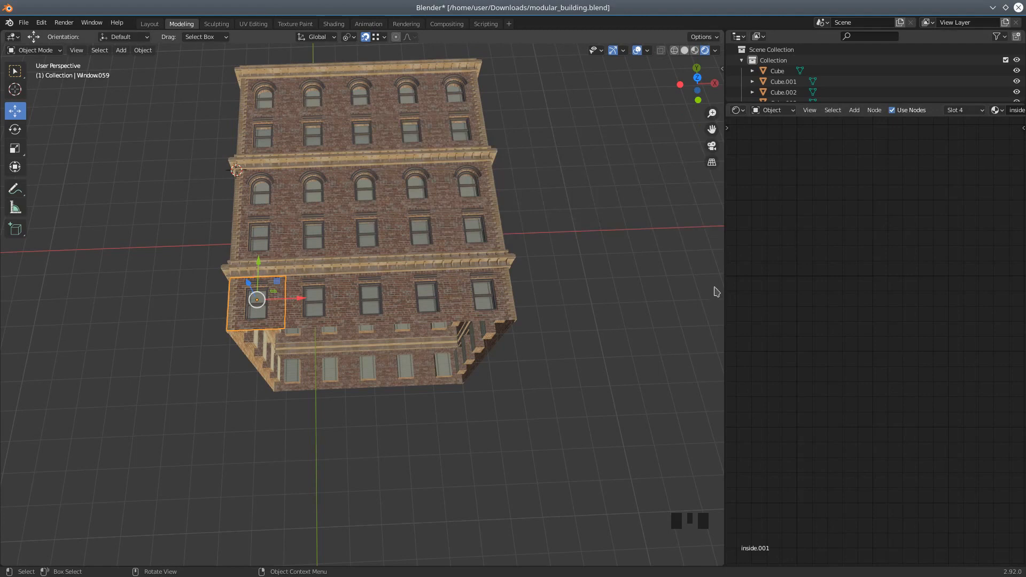
left_click_drag(722, 286, 514, 262)
scroll(676, 302, "down", 8)
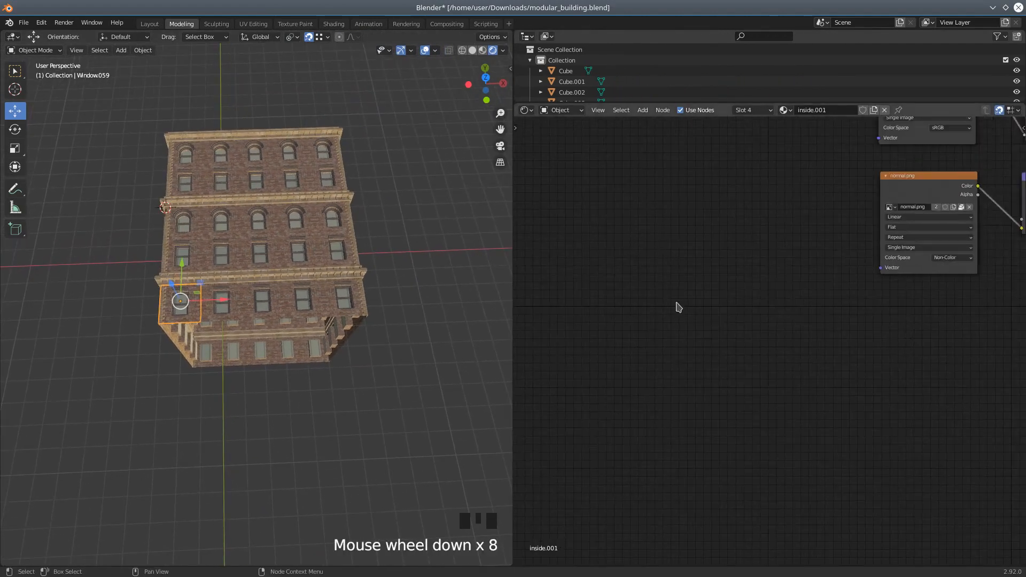
middle_click_drag(725, 264, 942, 391, "shift")
scroll(957, 398, "up", 3)
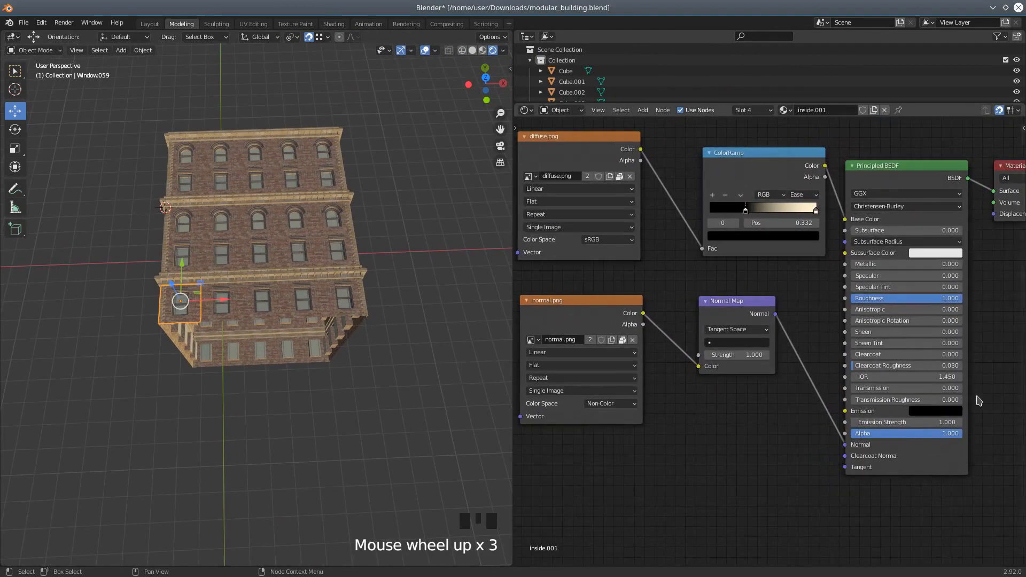
middle_click_drag(436, 329, 415, 365)
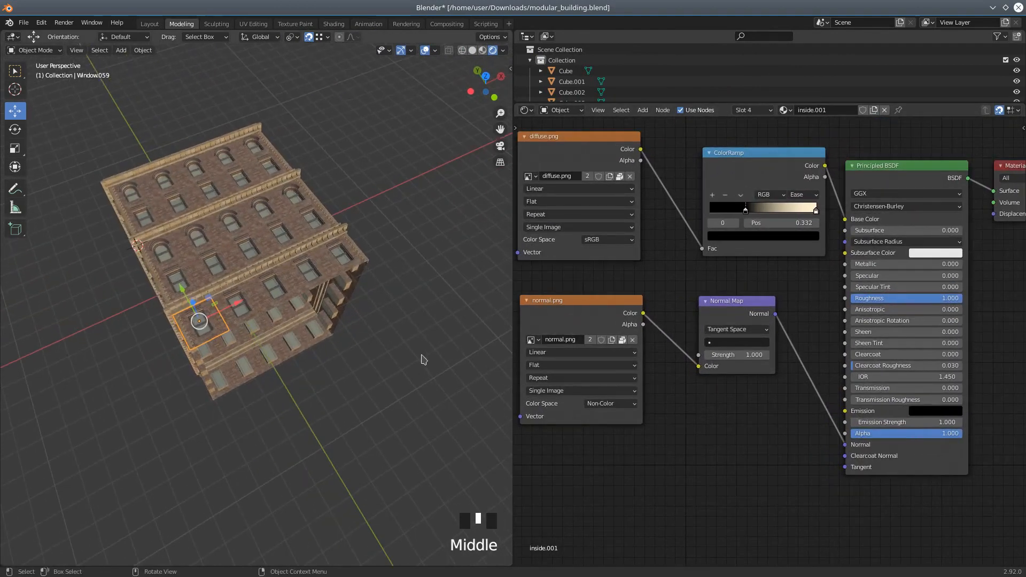
scroll(415, 365, "up", 3)
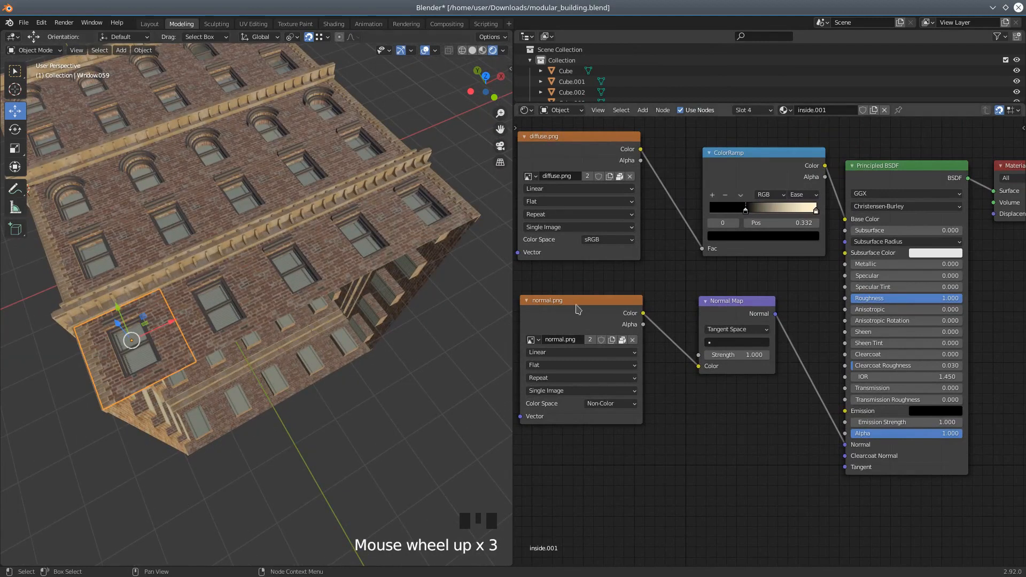
scroll(686, 239, "down", 3)
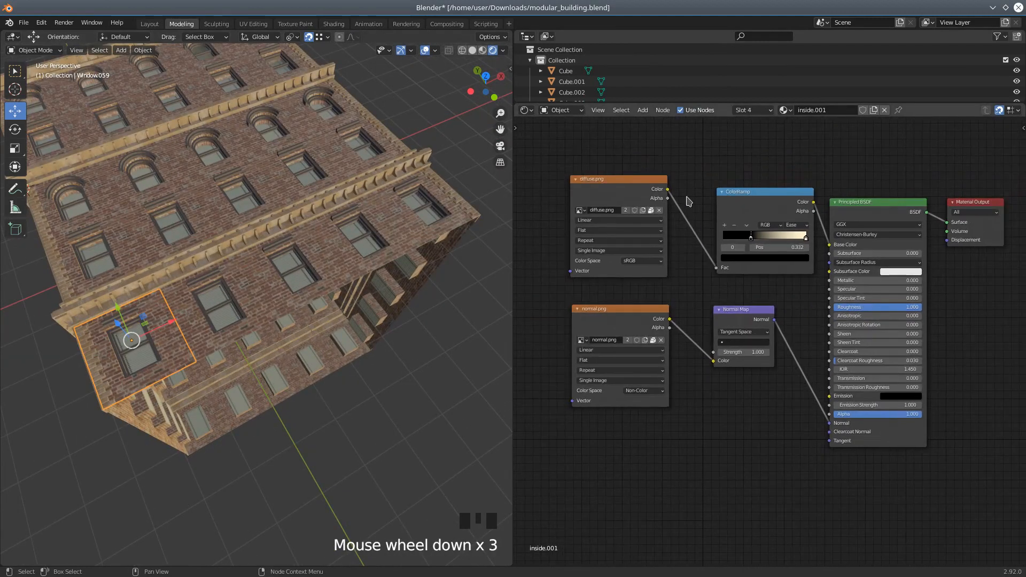
Assign the wall.001 material to the window panel's fourth material slot so its nodes are shown for editing
left_click(531, 114)
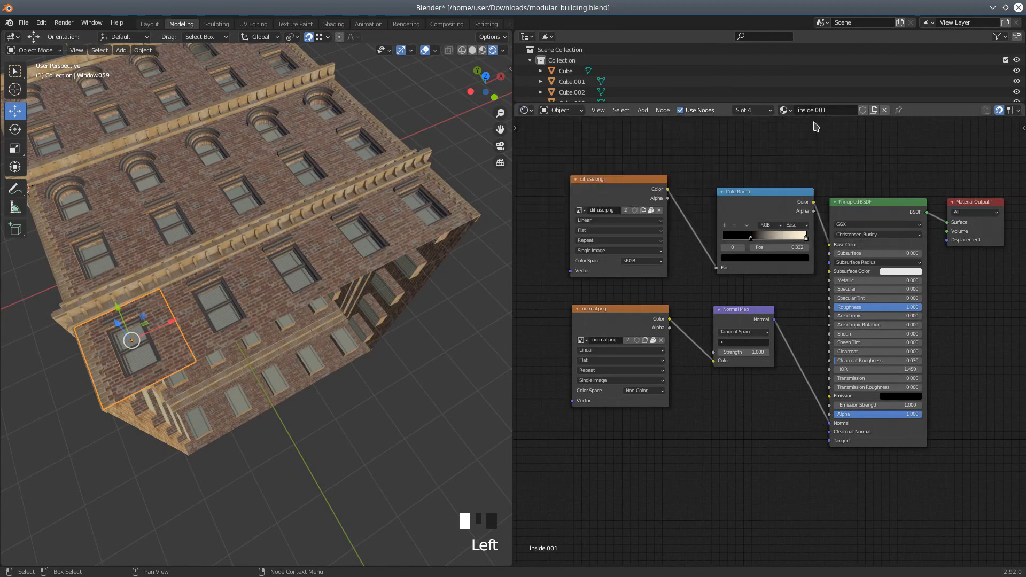
left_click(786, 109)
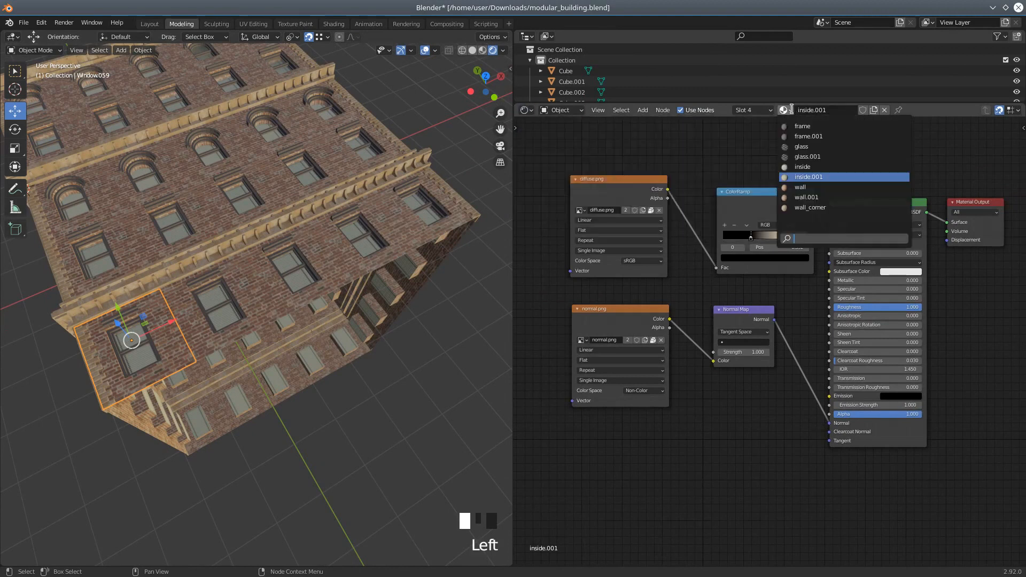
left_click(807, 198)
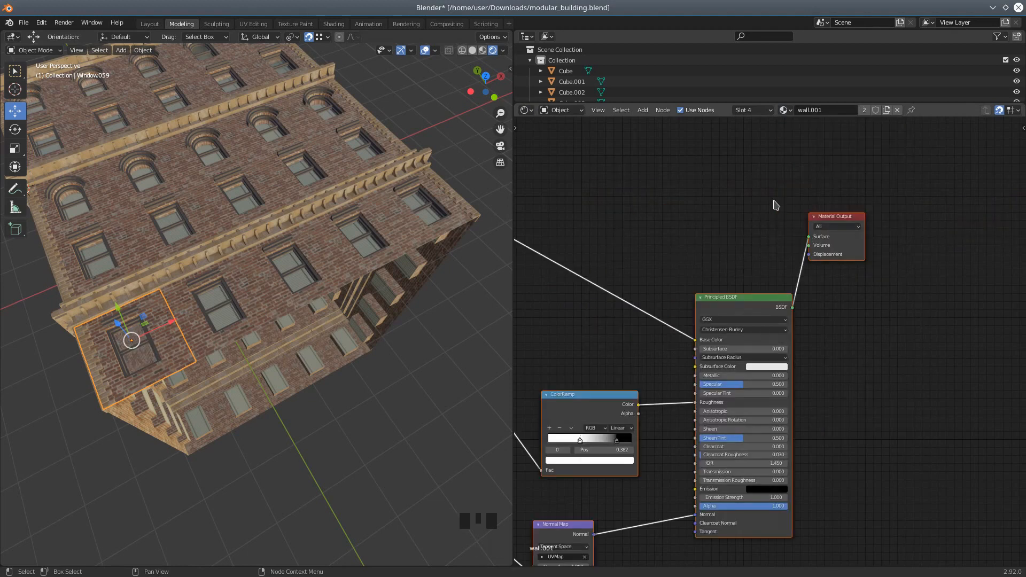
Replace the image feeding Base Color with TexturesCom_Tiles_Subway_1K_albedo.tif from Downloads/textures/textures, browsing the files as thumbnails
scroll(631, 315, "down", 6)
middle_click_drag(637, 321, 781, 314, "shift")
scroll(675, 295, "up", 6)
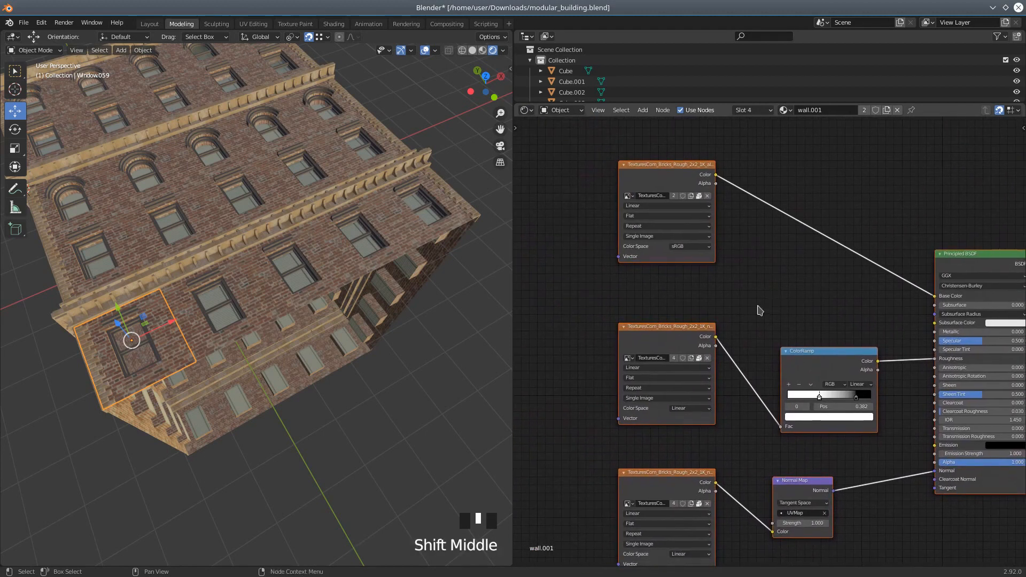
scroll(415, 334, "up", 2)
middle_click_drag(193, 385, 210, 349)
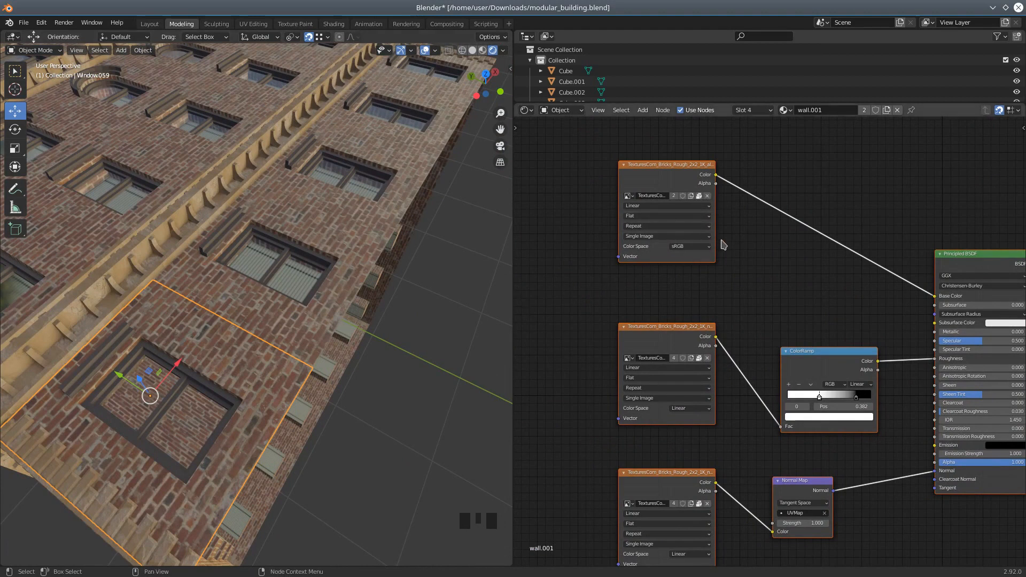
scroll(723, 244, "down", 1)
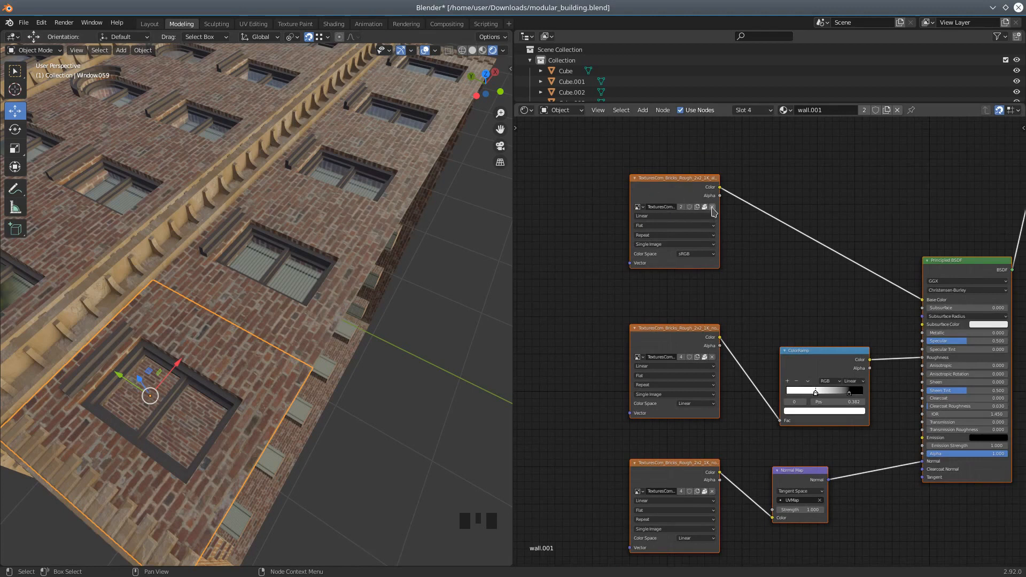
middle_click_drag(733, 275, 707, 261)
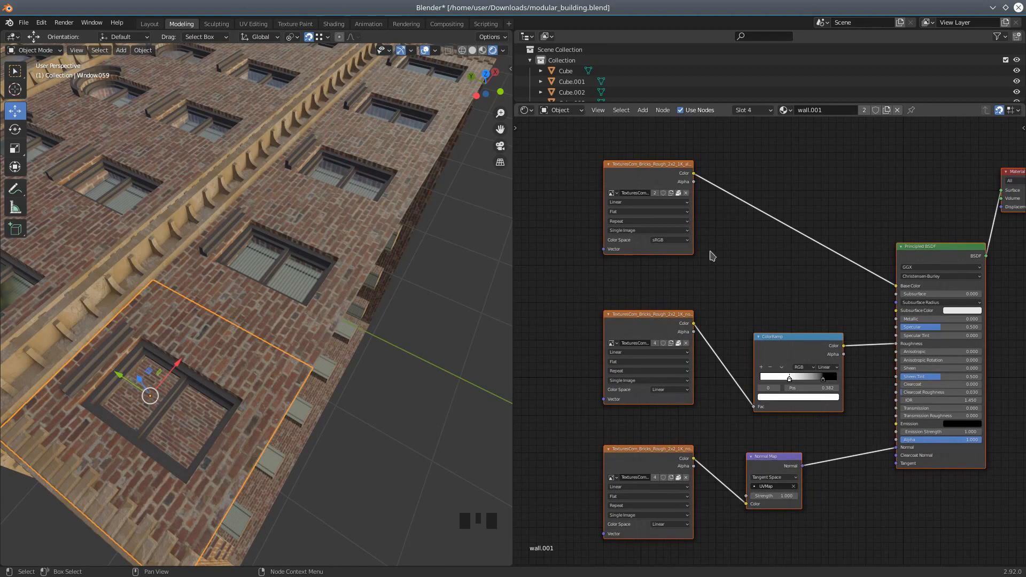
left_click(686, 193)
left_click(675, 194)
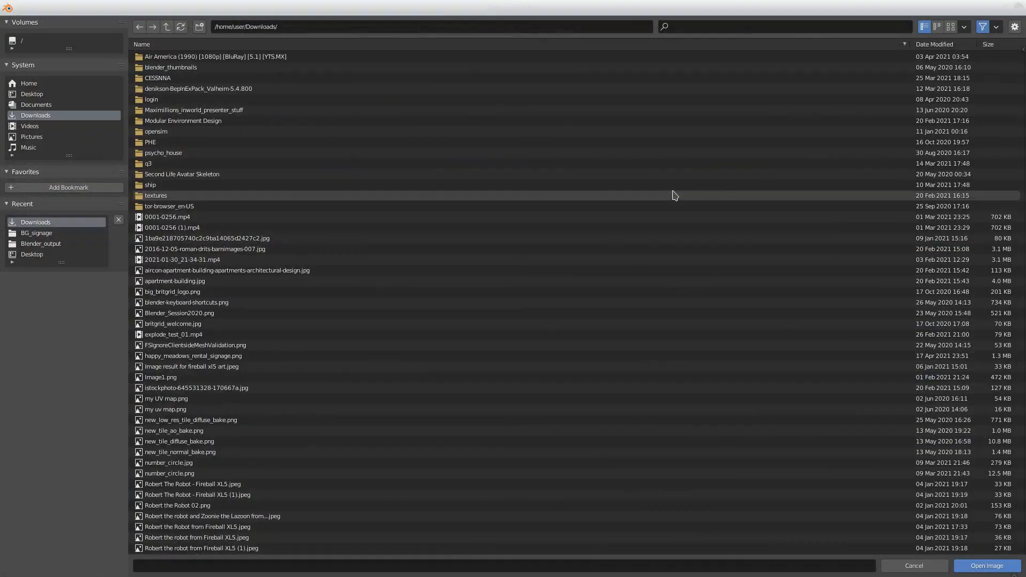
left_click(157, 196)
left_click(159, 57)
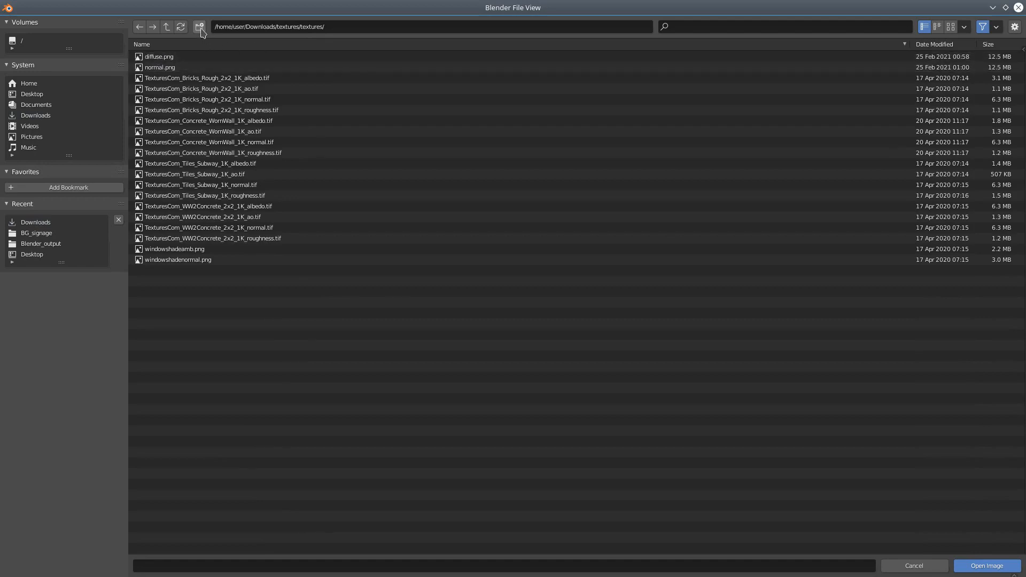
left_click(963, 28)
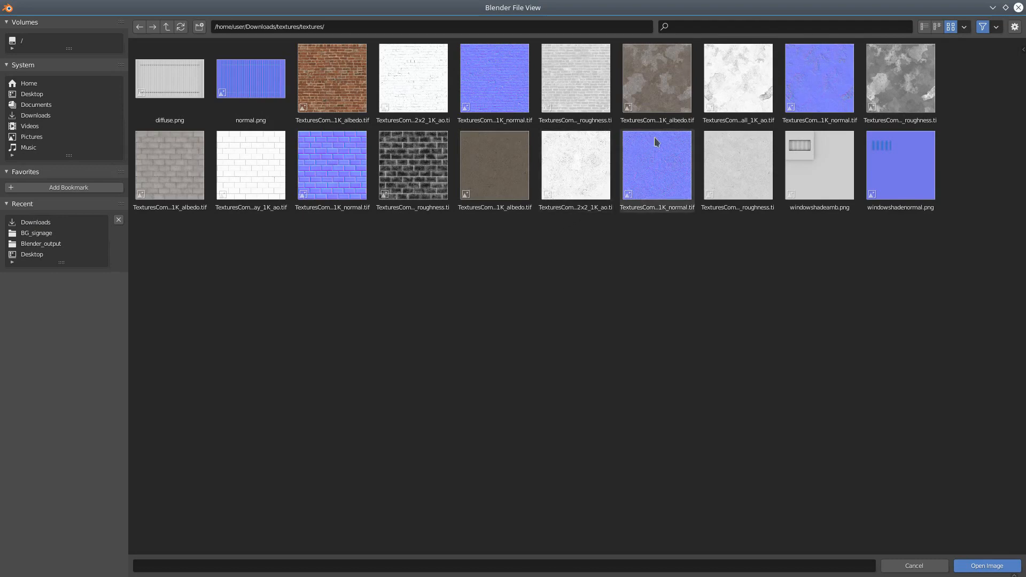
left_click(665, 113)
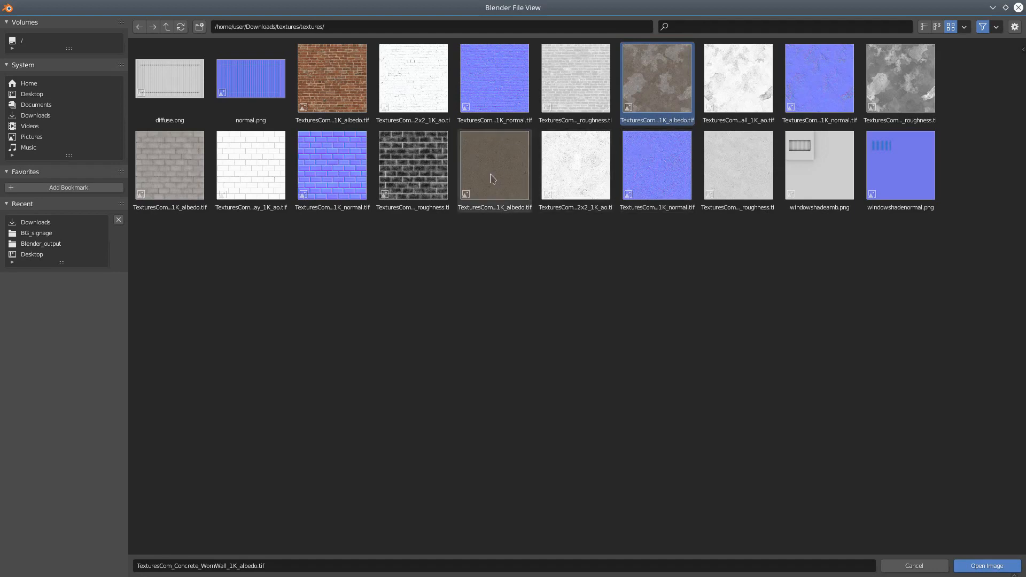
left_click(174, 175)
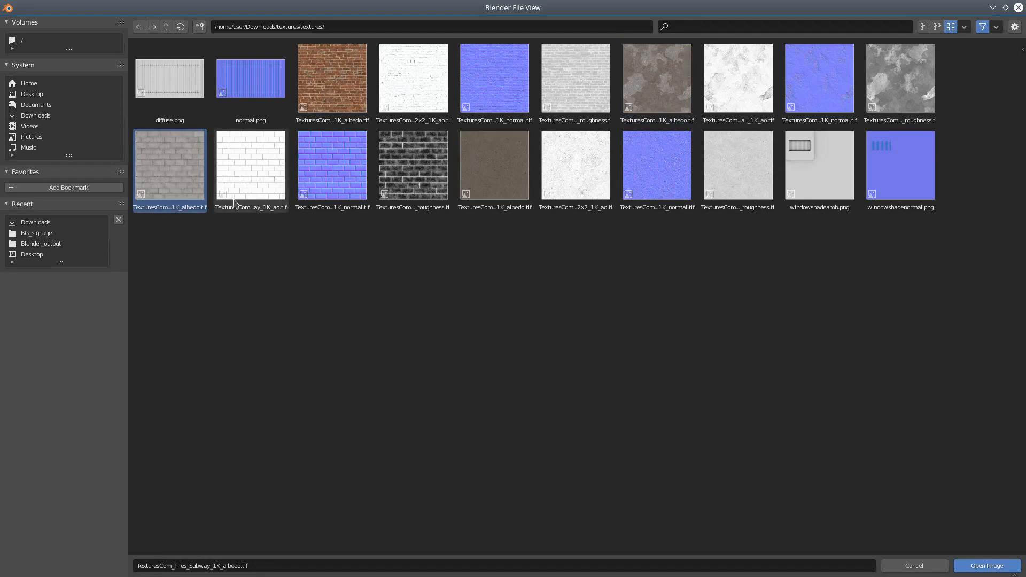
left_click(972, 566)
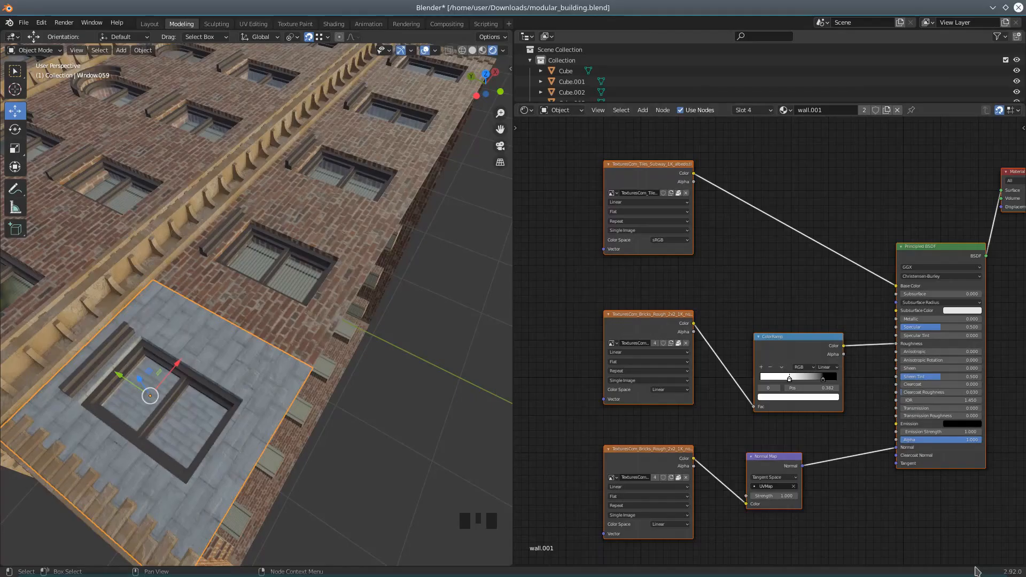
Replace the image feeding the roughness ColorRamp with TexturesCom_Tiles_Subway_1K_roughness.tif from Downloads/textures/textures
scroll(459, 282, "up", 3)
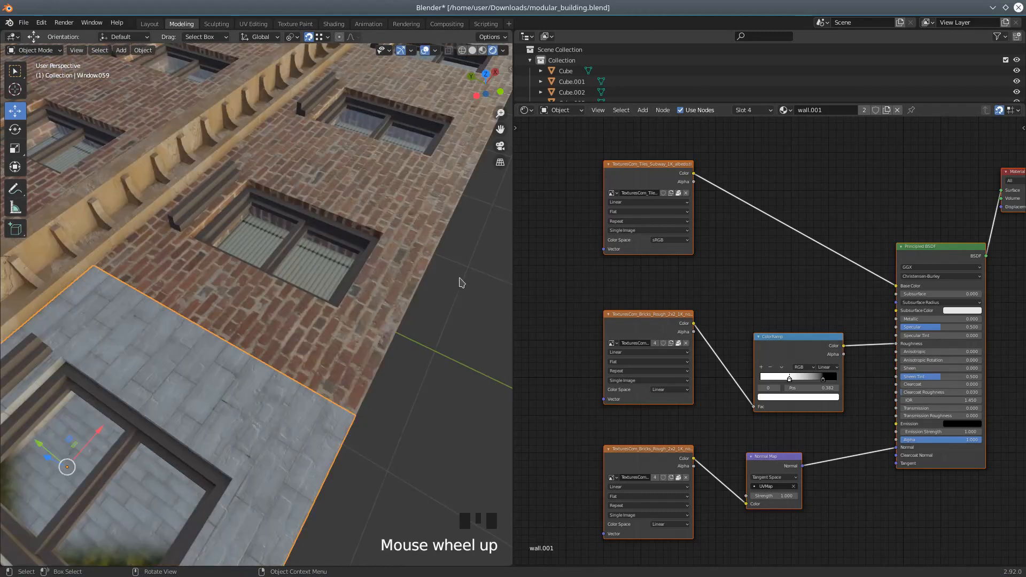
scroll(678, 349, "down", 1)
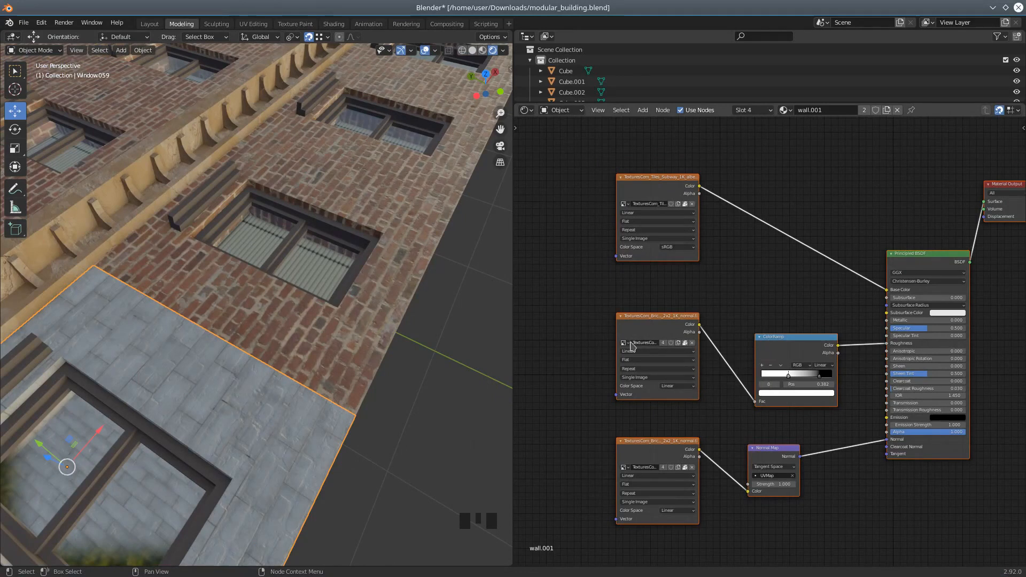
left_click(691, 344)
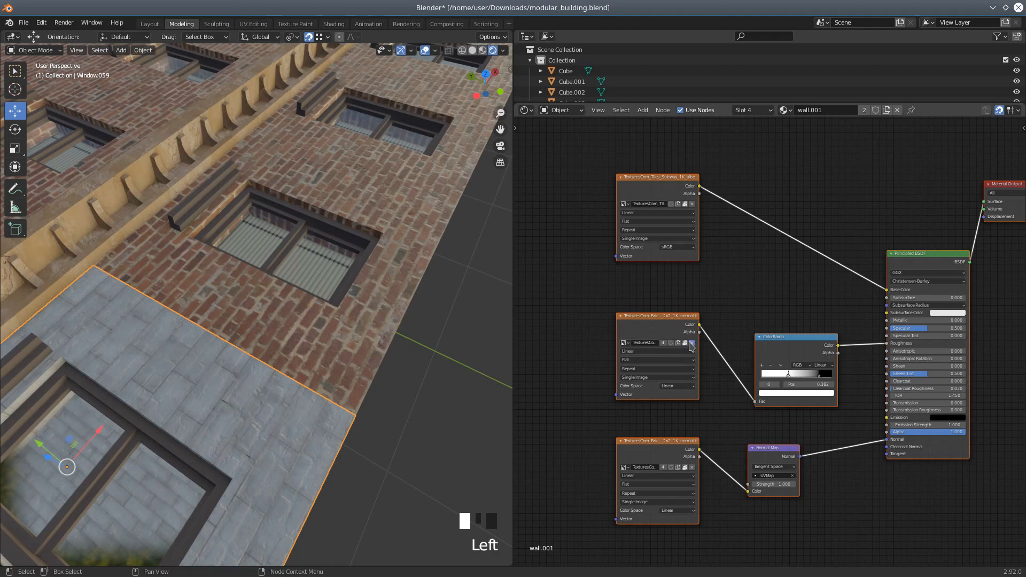
left_click(684, 344)
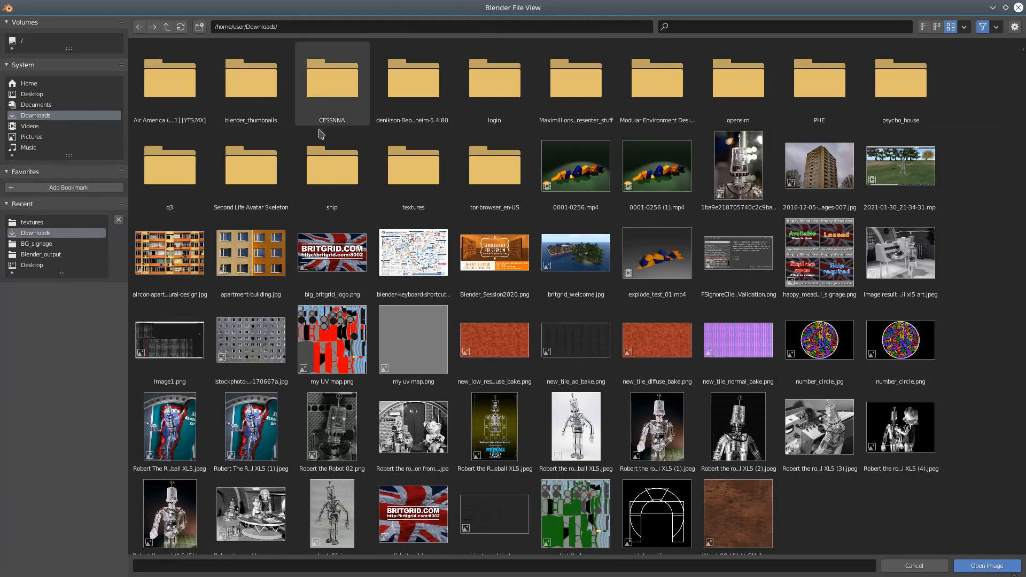
double_click(416, 168)
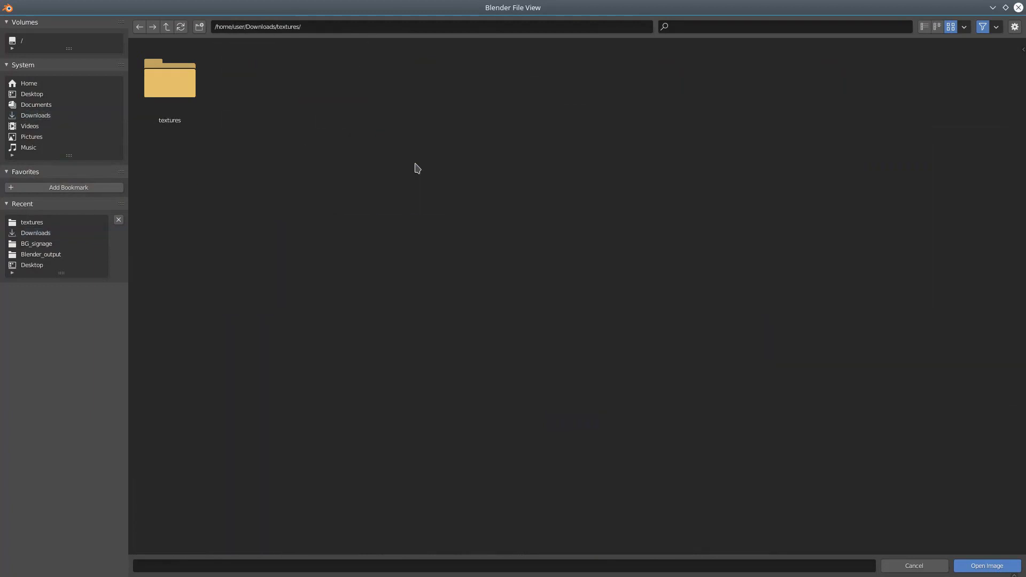
double_click(159, 86)
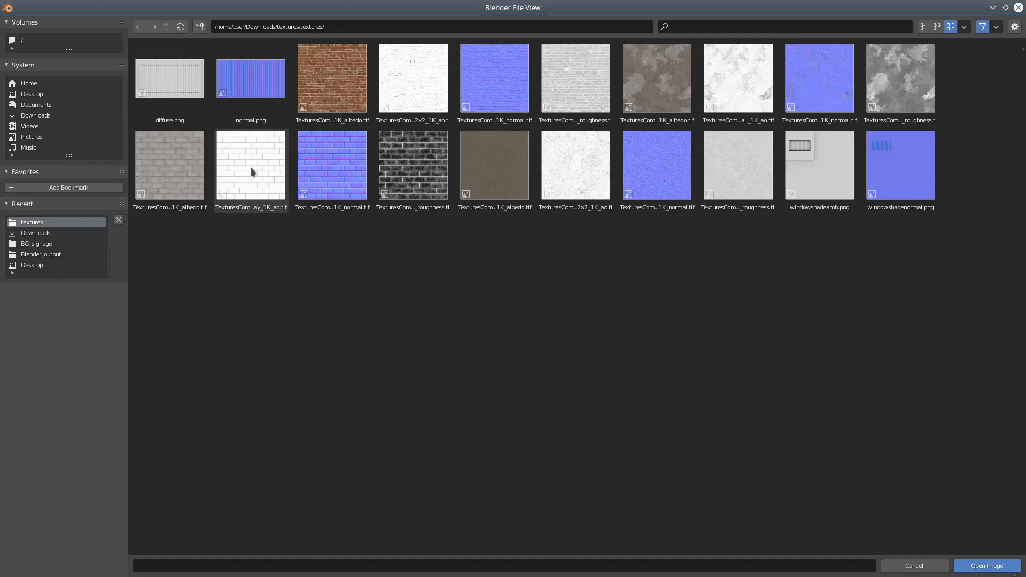
left_click(397, 169)
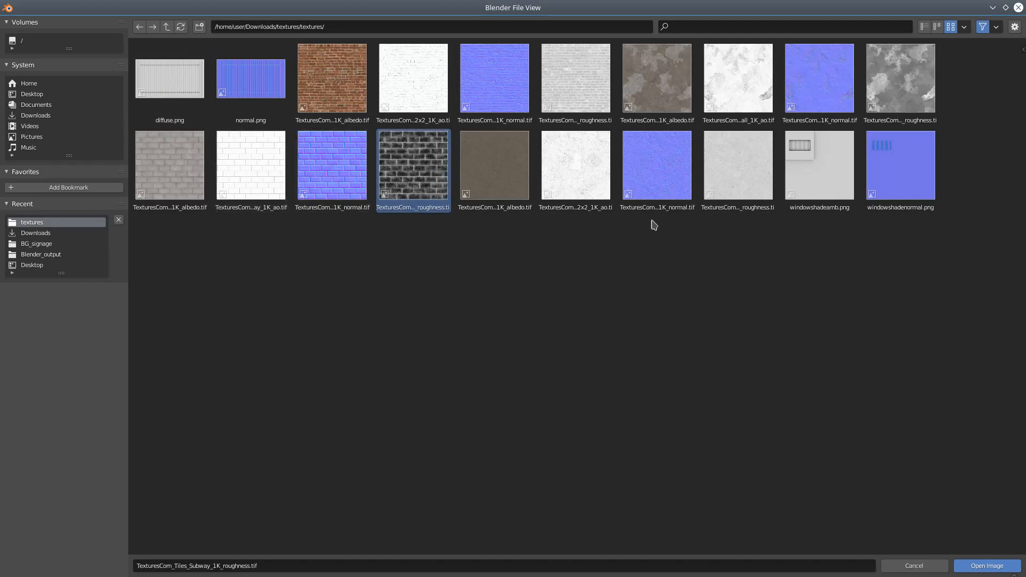
left_click(976, 567)
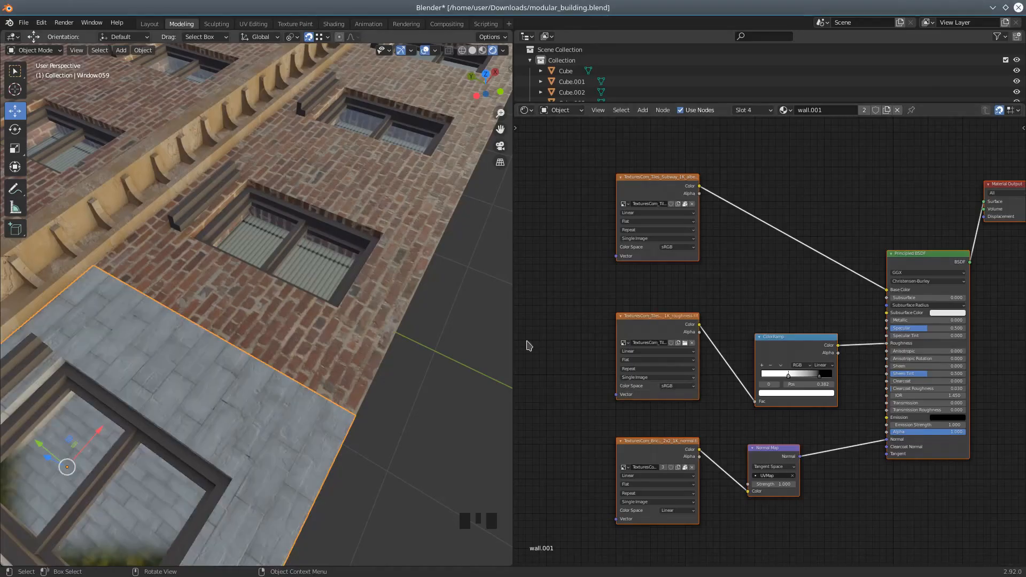
Replace the image feeding the Normal Map node with TexturesCom_Tiles_Subway_1K_normal.tif from Downloads/textures/textures
left_click(663, 449)
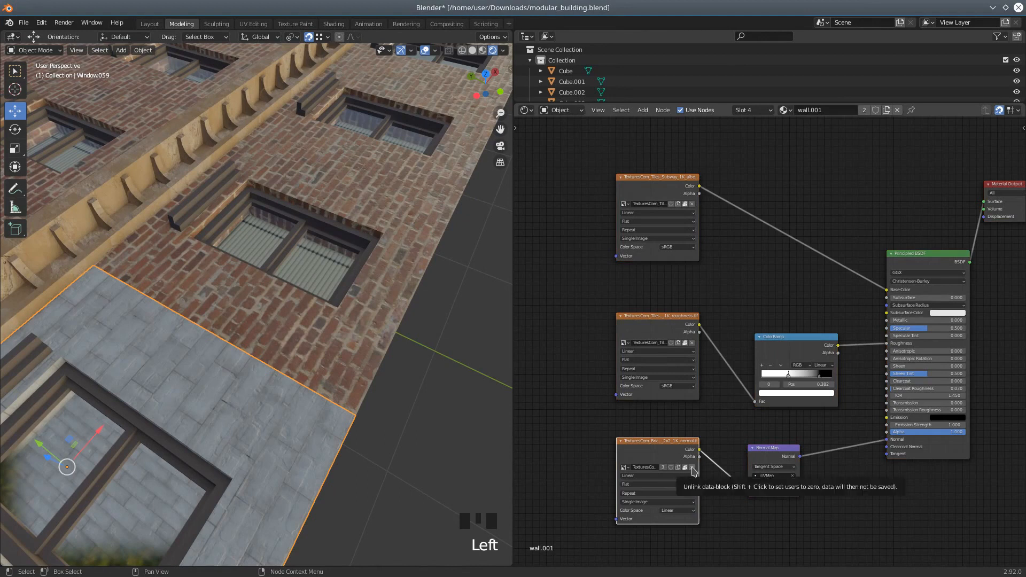
left_click(693, 467)
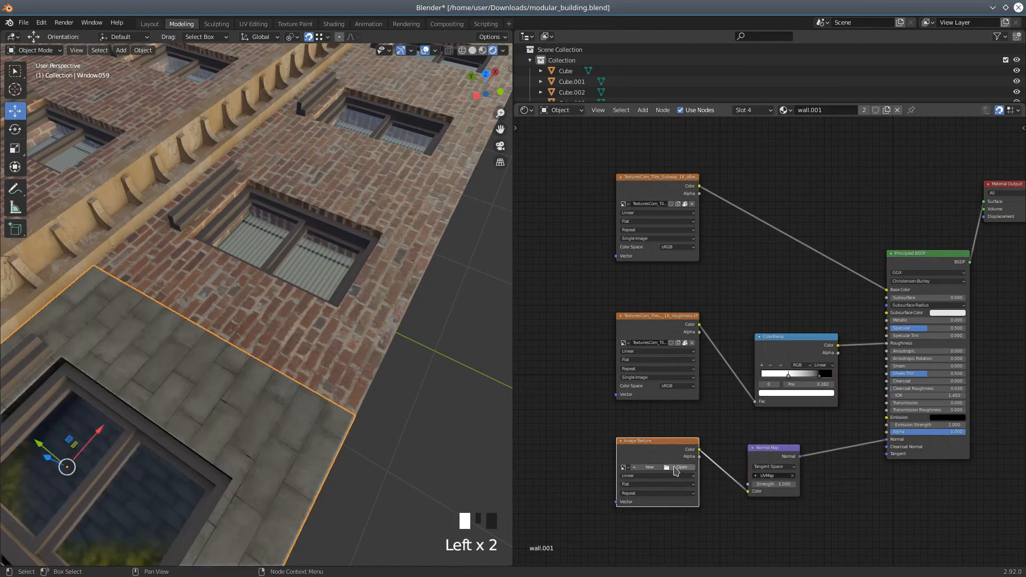
left_click(692, 469)
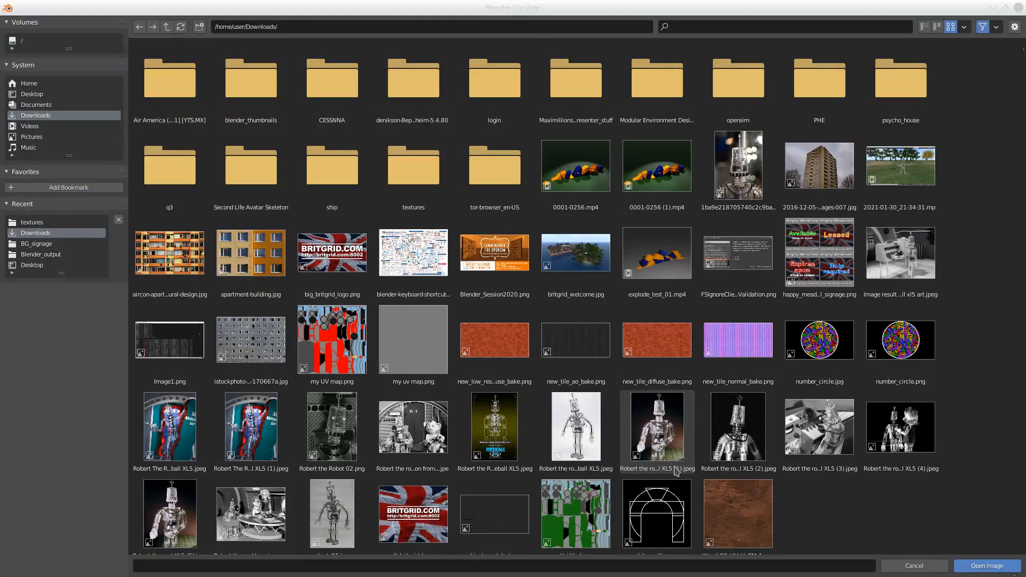
double_click(406, 170)
left_click(172, 91)
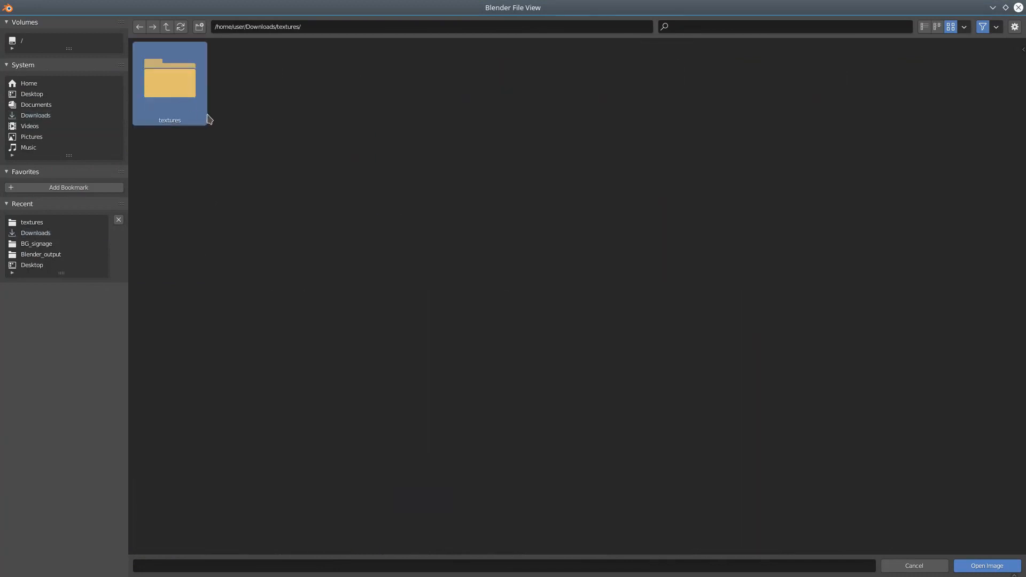
double_click(183, 90)
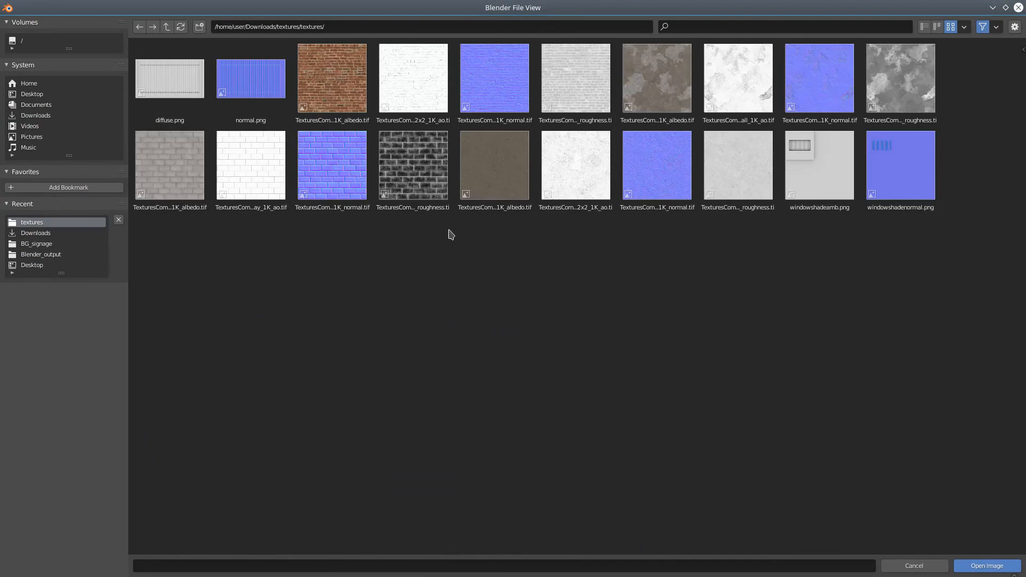
left_click(355, 188)
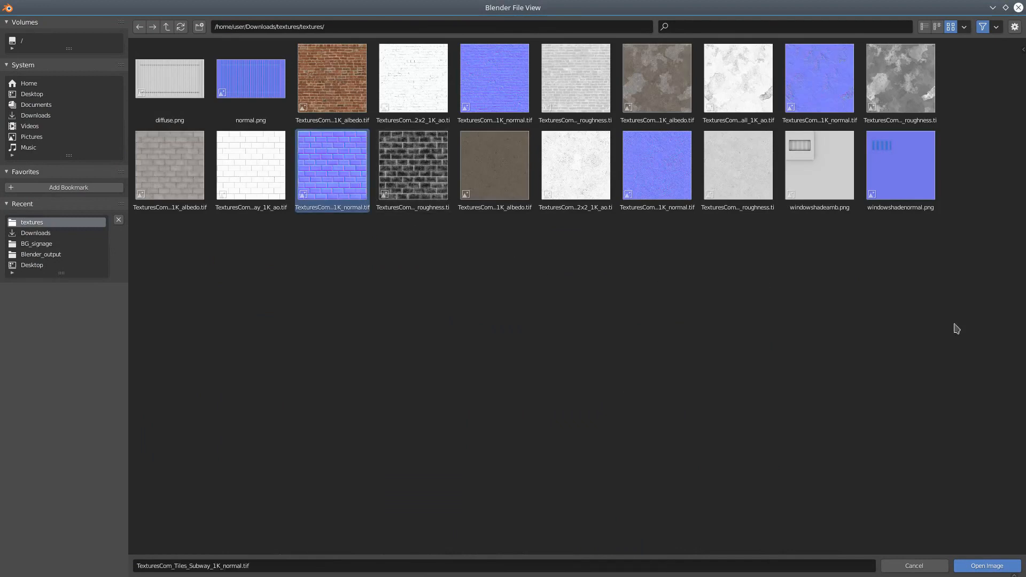
left_click(980, 565)
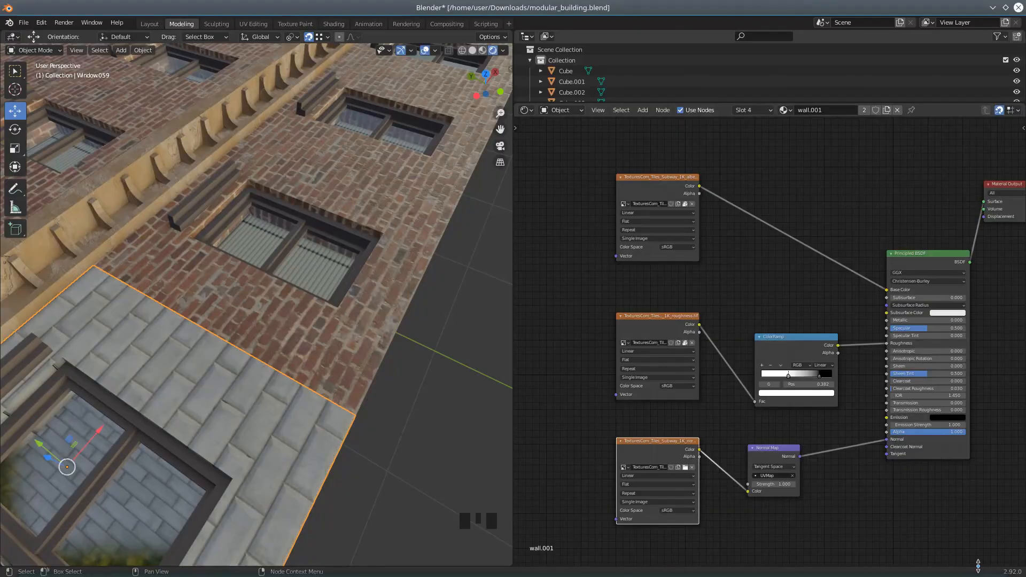
Examine the tiled window panel from outside and from inside the building to check its wall and interior box surfaces
scroll(470, 212, "down", 2)
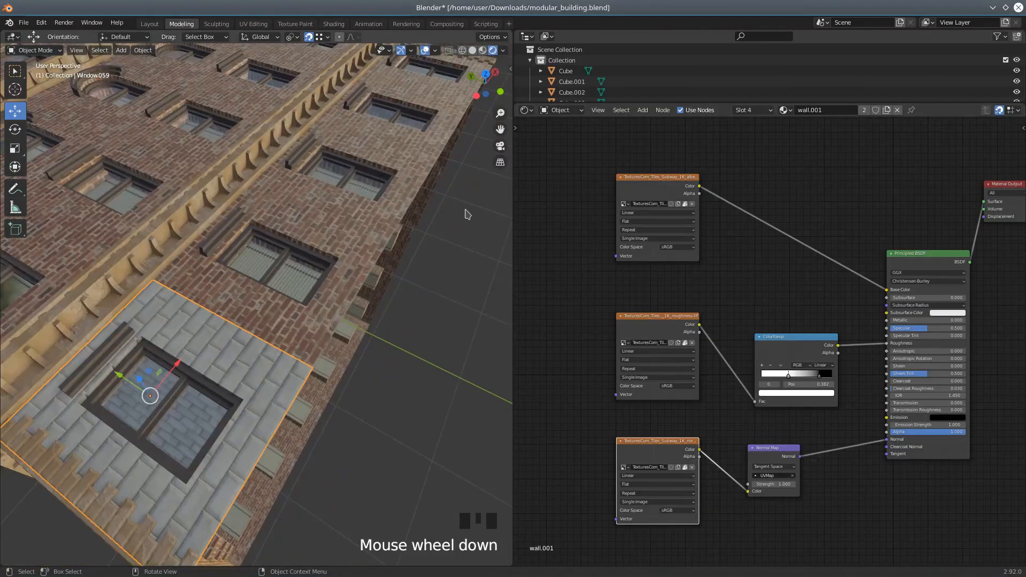
middle_click_drag(427, 257, 416, 255)
scroll(299, 312, "up", 1)
scroll(299, 312, "up", 1)
middle_click_drag(240, 272, 270, 242, "shift")
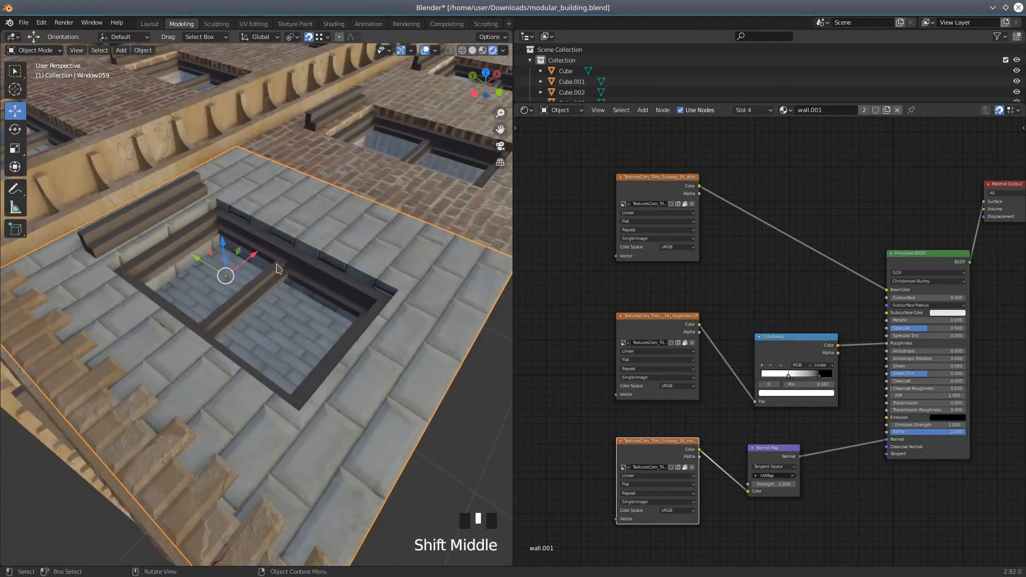
scroll(289, 279, "down", 2)
mouse_move(292, 283)
middle_mouse_down()
mouse_move(304, 303)
mouse_move(278, 291)
mouse_move(266, 257)
mouse_move(286, 288)
middle_mouse_up()
scroll(302, 306, "up", 2)
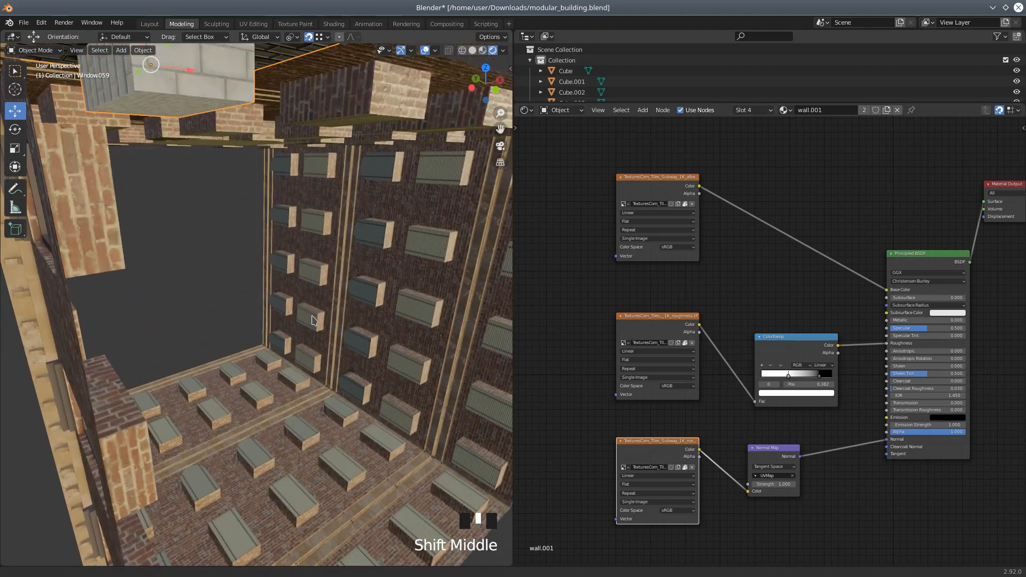
middle_click_drag(199, 110, 246, 190)
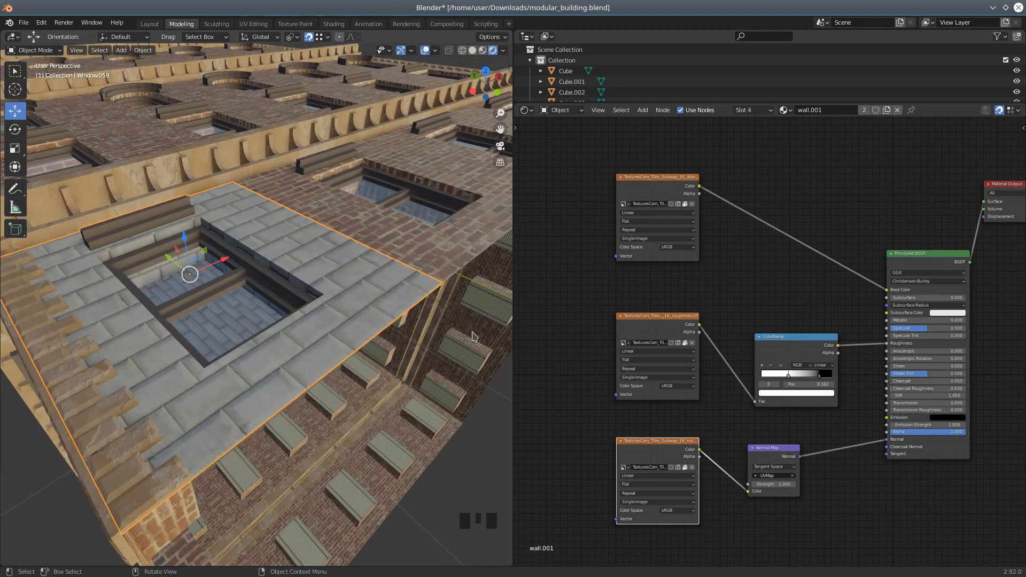
middle_click_drag(415, 307, 388, 287)
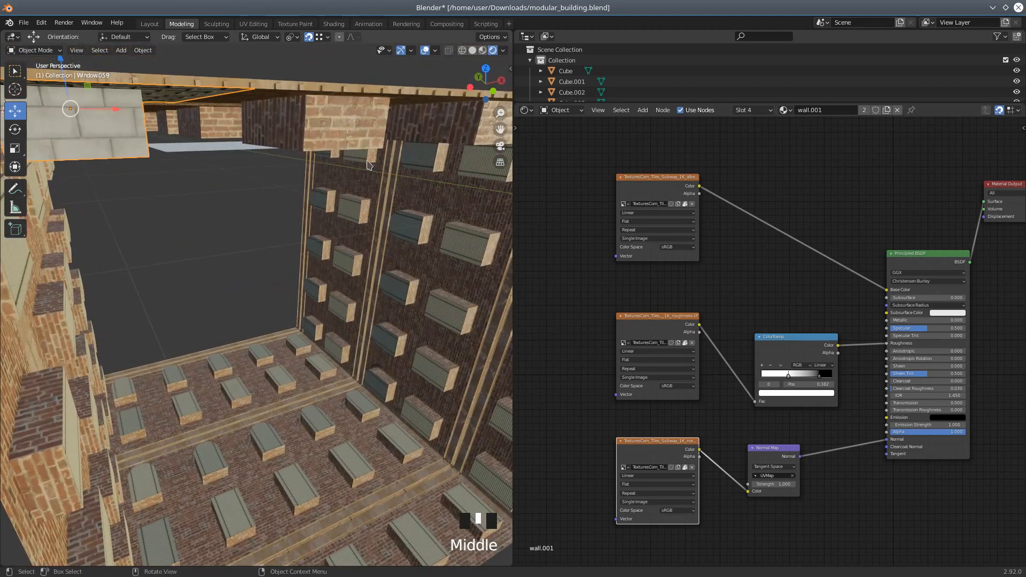
Enter Edit Mode on the neighbouring brick window panel and select a side face of its interior box in face selection
left_click(345, 124)
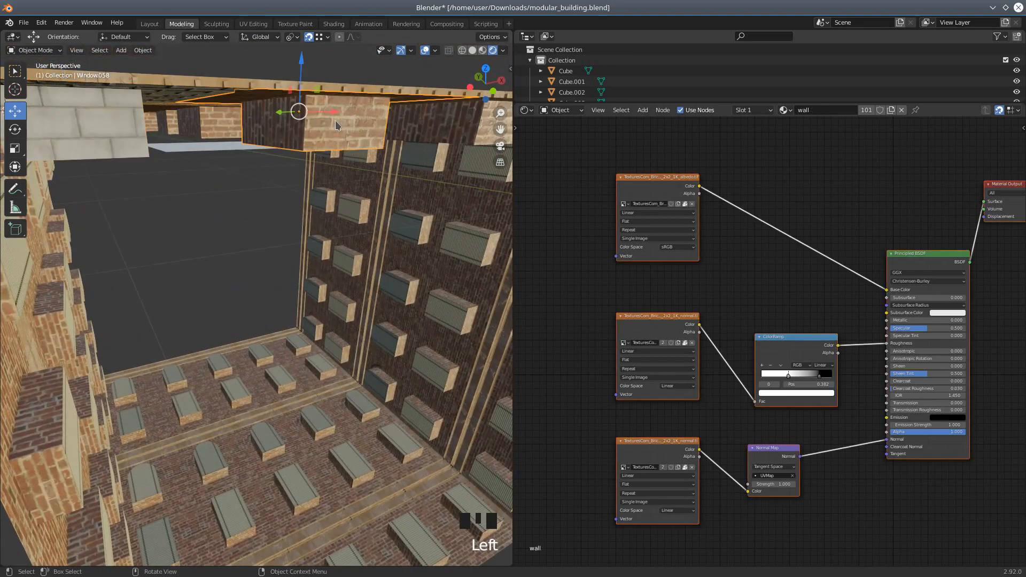
left_click(51, 51)
left_click(45, 76)
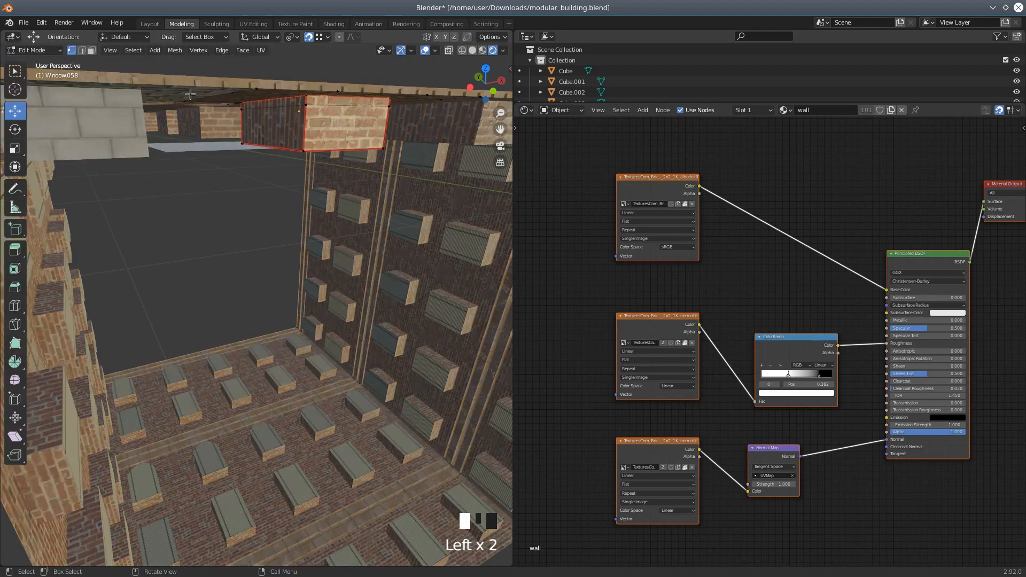
left_click(92, 50)
left_click(345, 124)
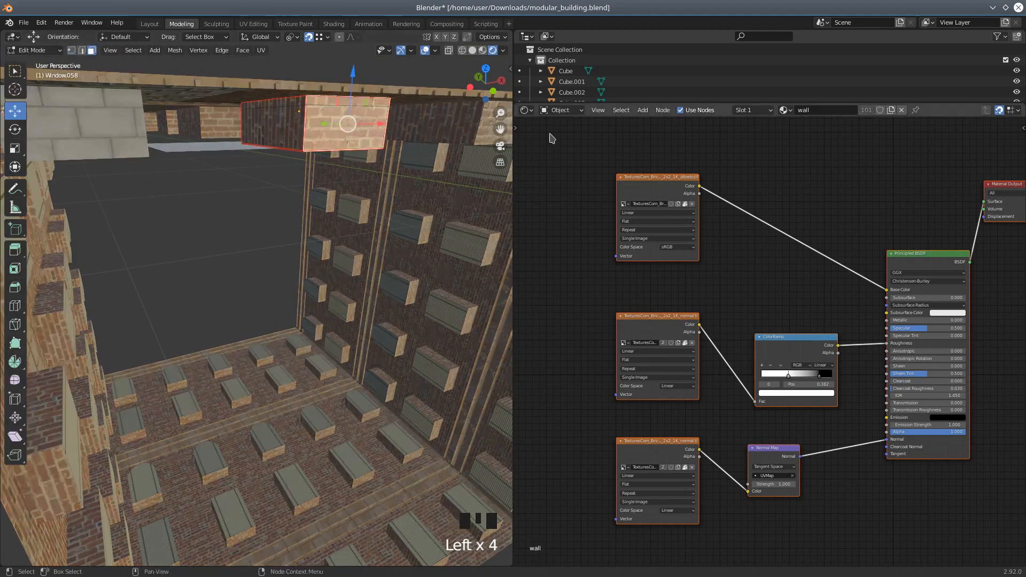
Select the brick panel's interior face that uses the inside material and replace the Shader Editor with the Properties editor showing its material slots
left_click(526, 111)
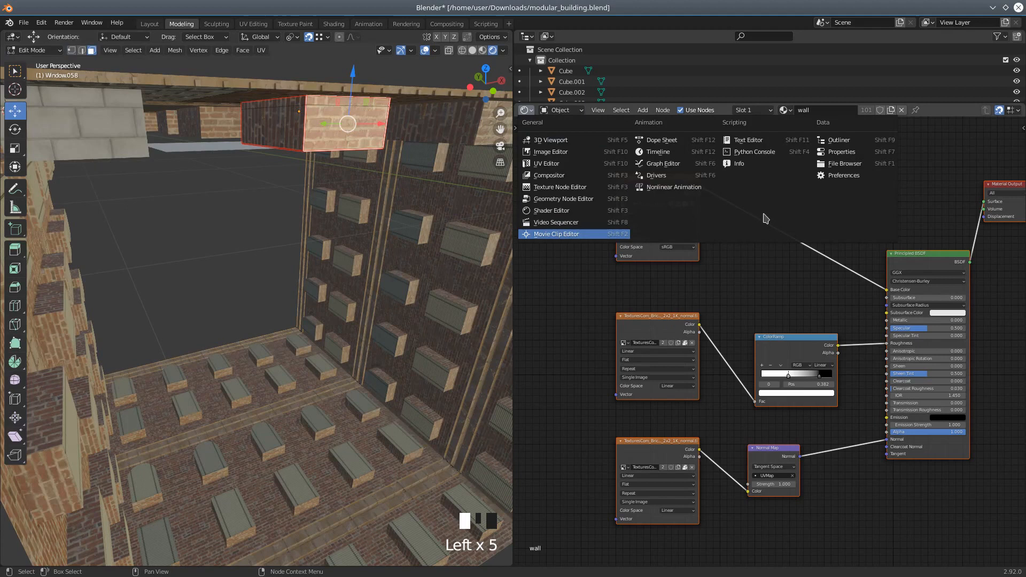
key("Up")
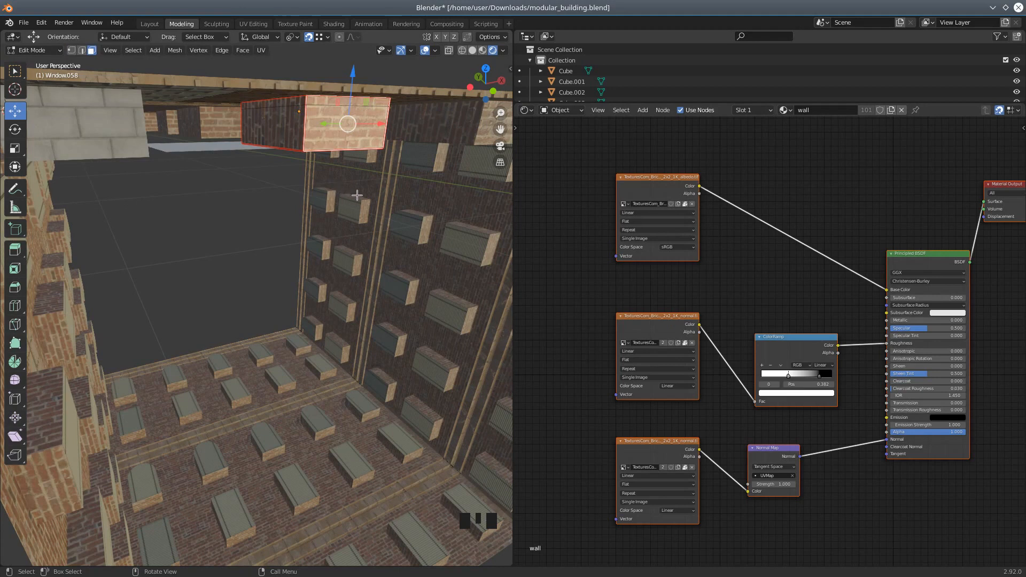
middle_click_drag(335, 190, 401, 238)
left_click(321, 80)
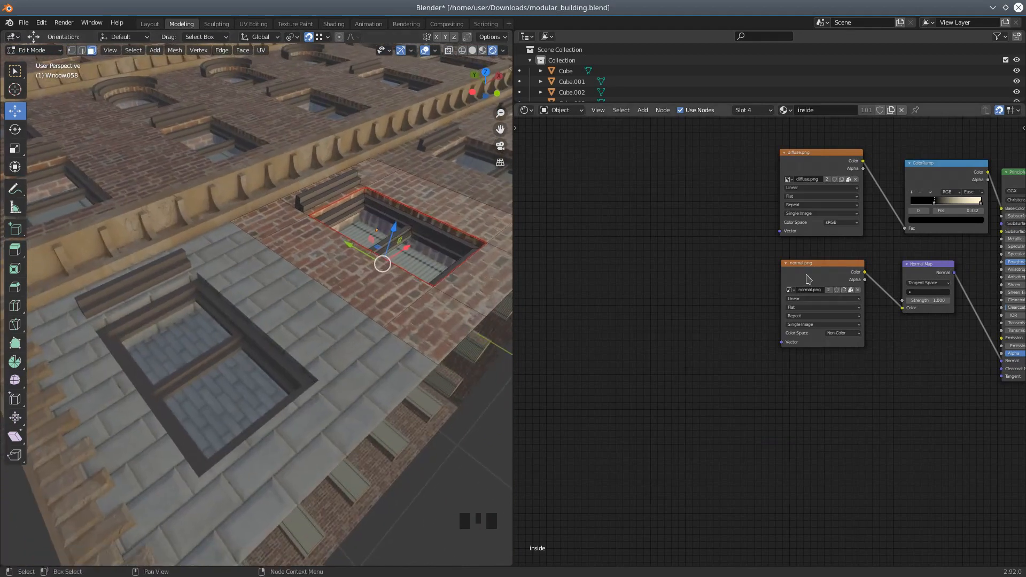
left_click(532, 112)
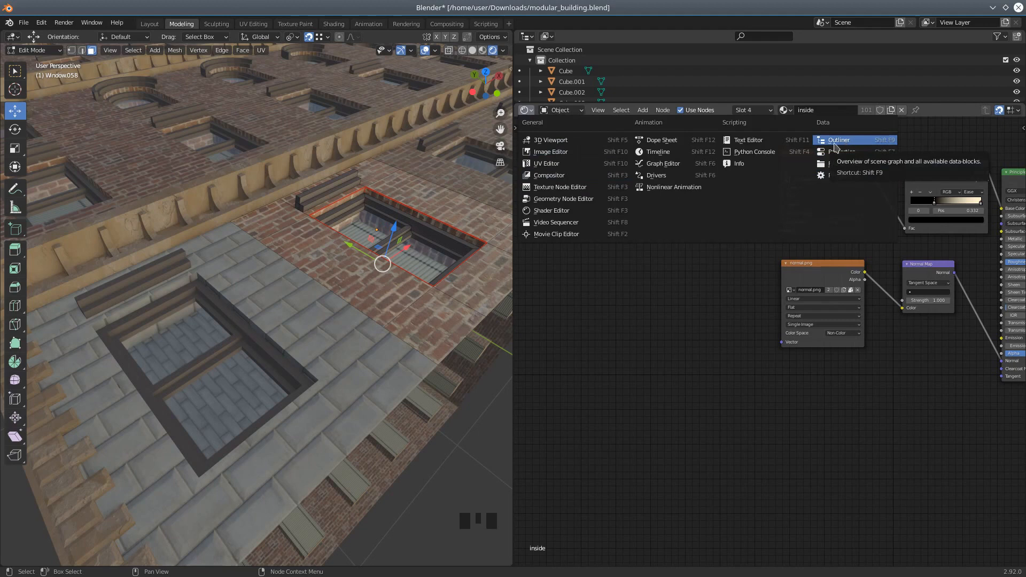
left_click(870, 153)
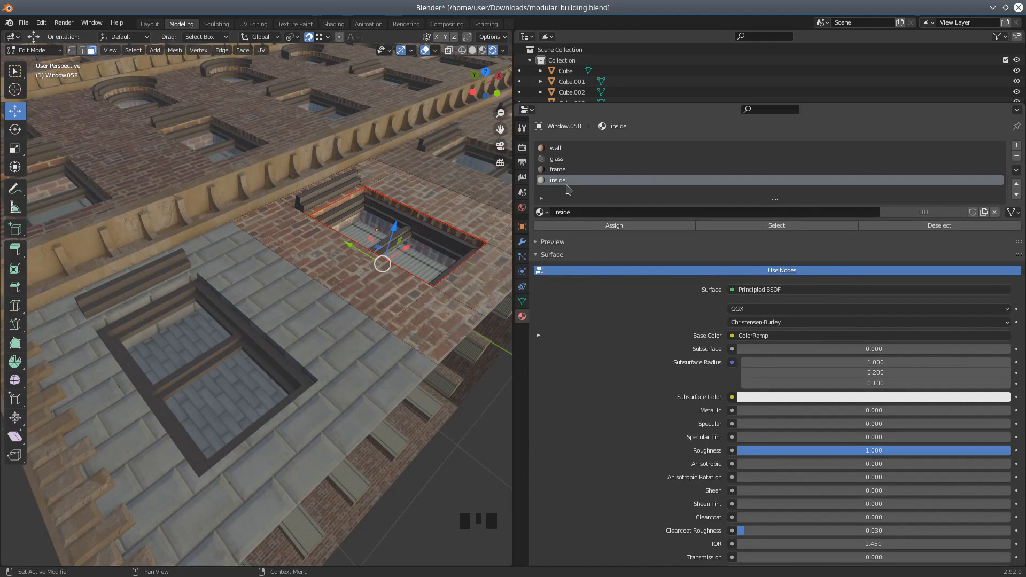
Select the tiled window panel, enter Edit Mode on its interior box face, and set the fourth material slot to the inside material
mouse_move(495, 268)
middle_mouse_down()
mouse_move(471, 251)
mouse_move(491, 264)
middle_mouse_up()
scroll(492, 263, "down", 2)
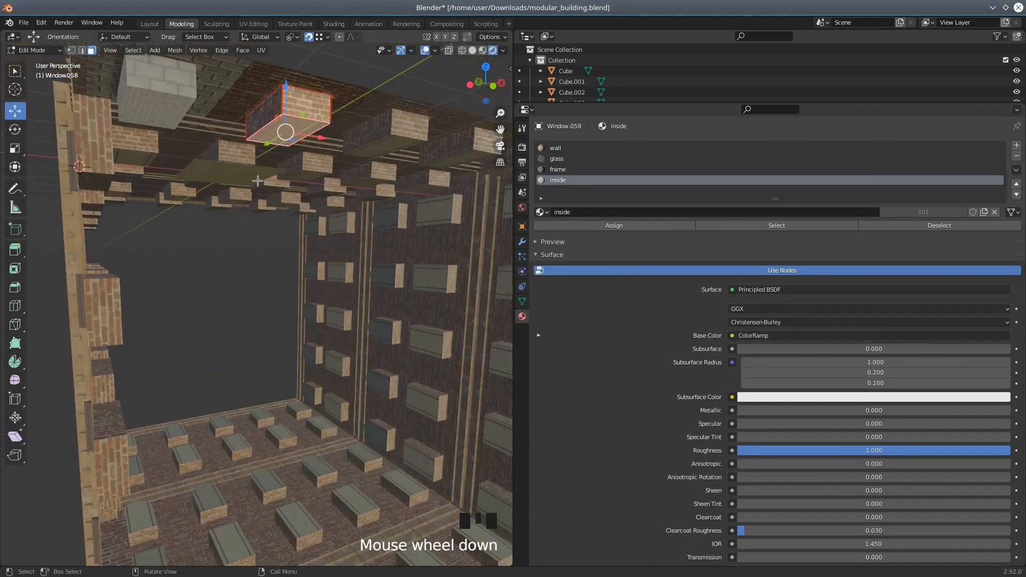
middle_click_drag(249, 175, 249, 180)
left_click(161, 118)
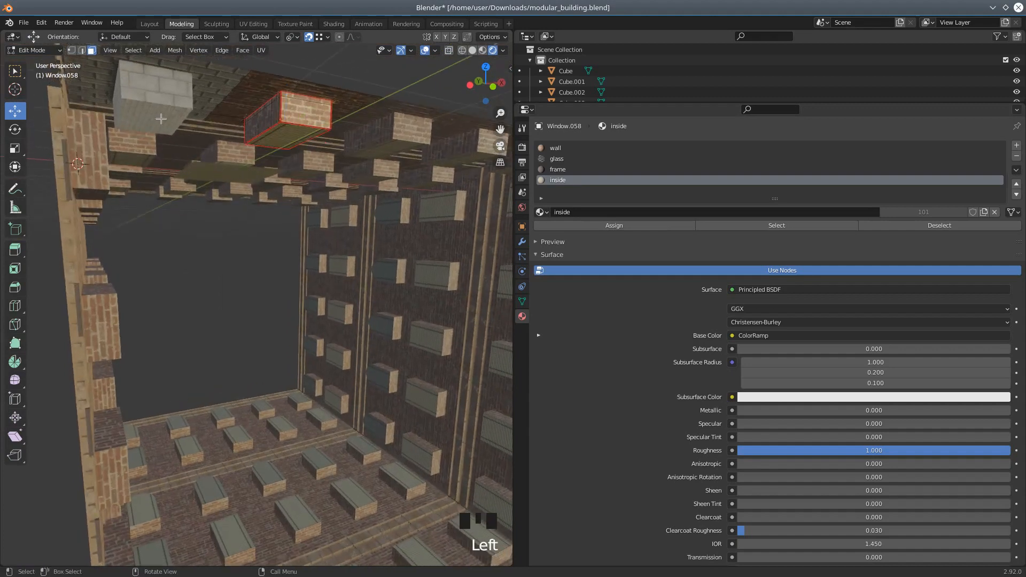
left_click_drag(30, 54, 32, 63)
left_click(144, 110)
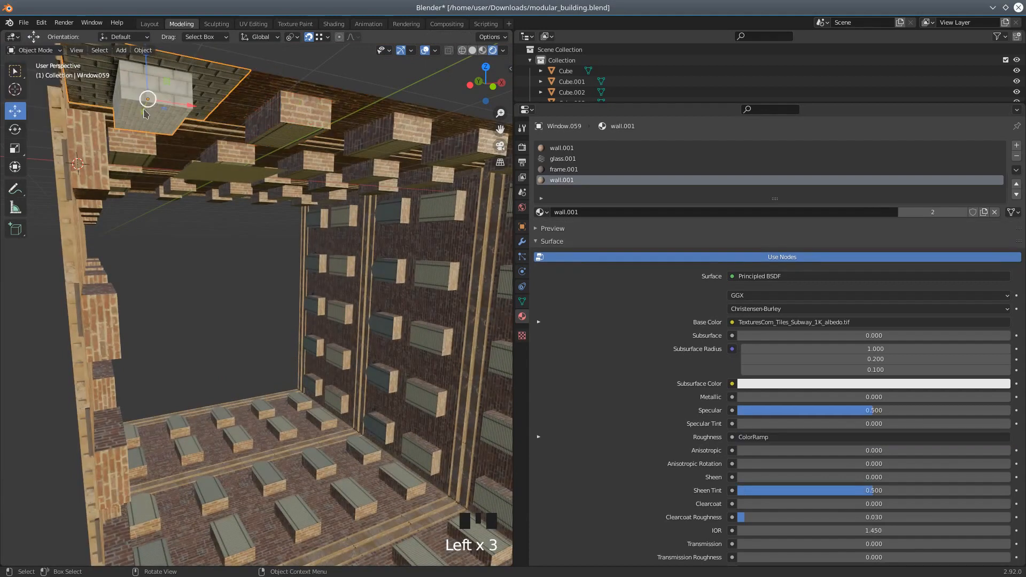
left_click(30, 52)
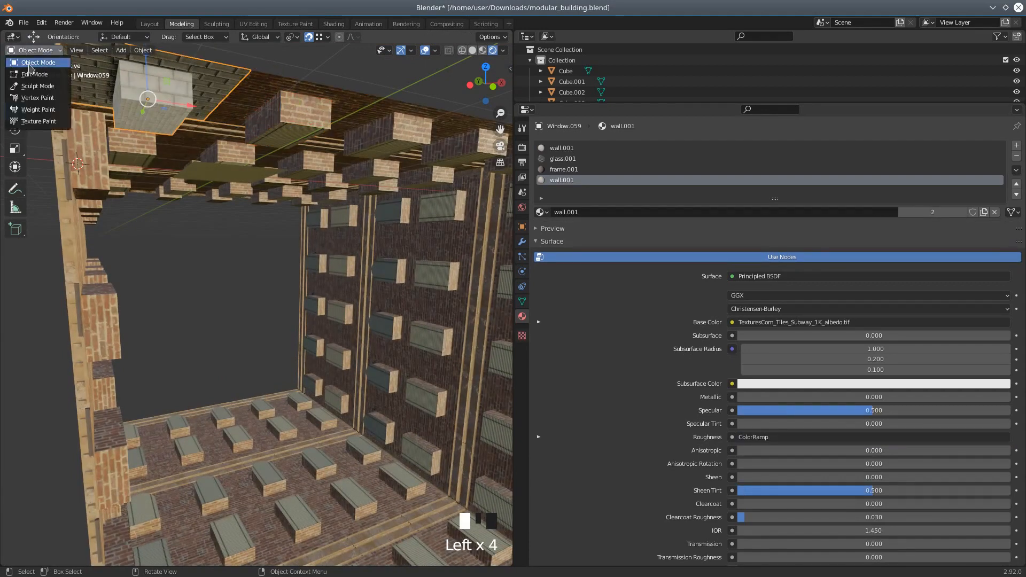
left_click_drag(30, 65, 33, 74)
left_click(145, 112)
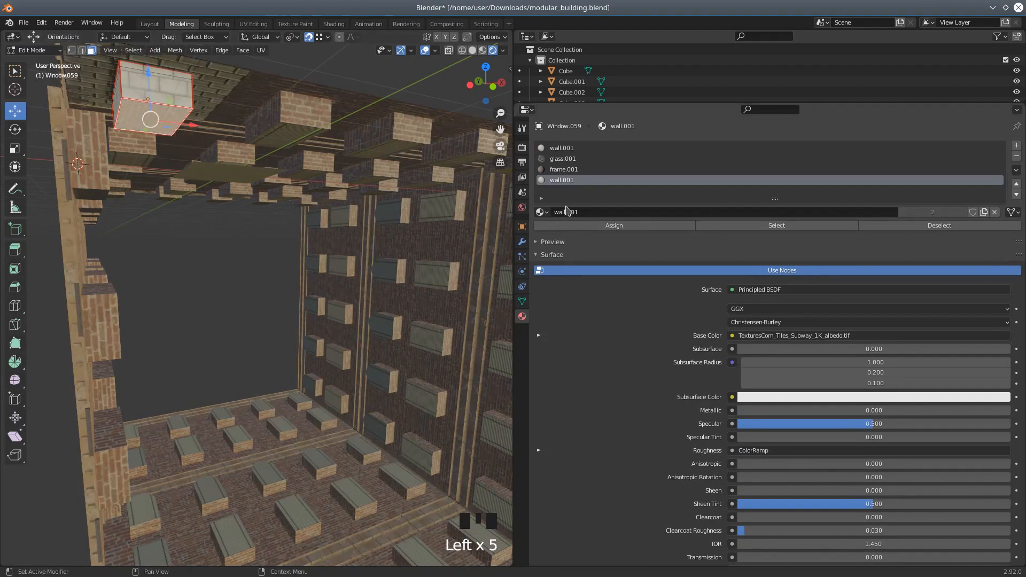
left_click(544, 212)
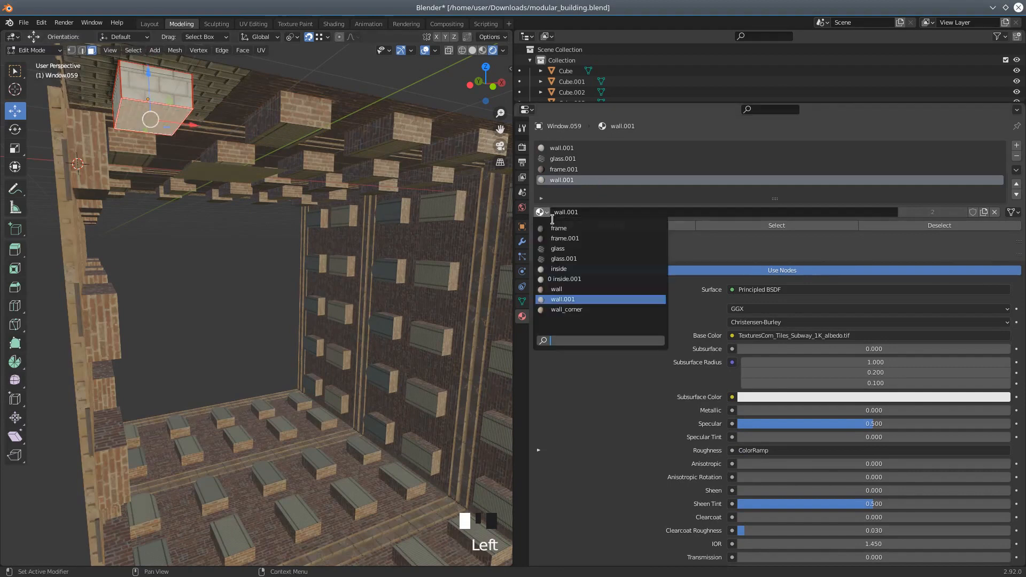
left_click(577, 270)
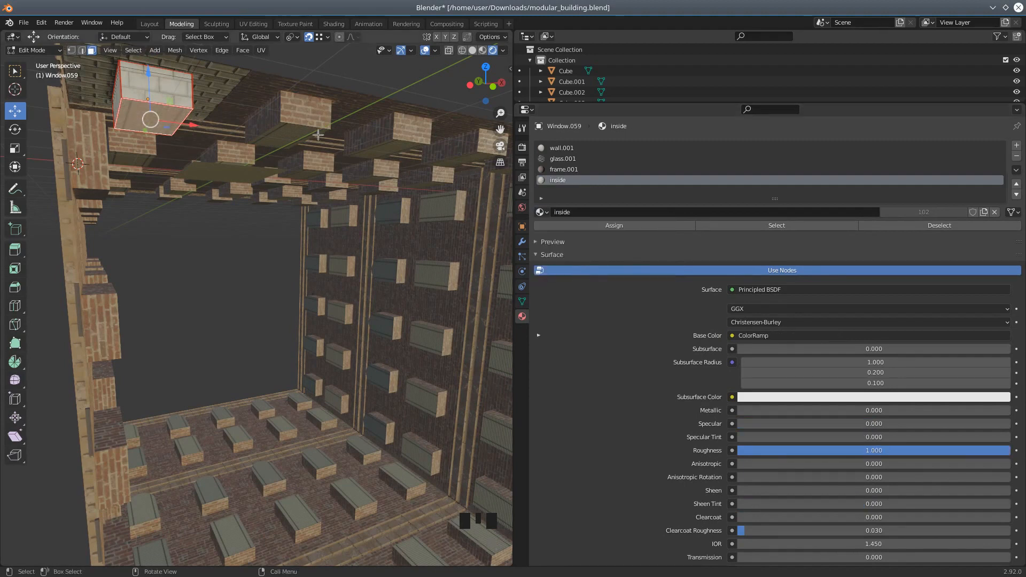
Examine the tiled lowest-floor window panel and the surrounding brick facade from several angles and distances
scroll(351, 150, "down", 1)
middle_click_drag(351, 150, 418, 287)
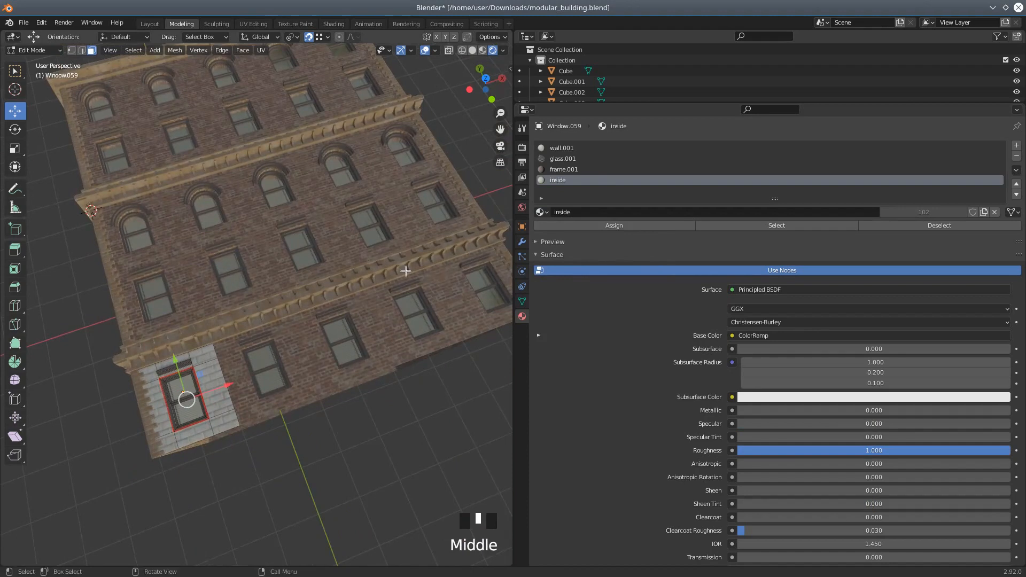
scroll(418, 287, "up", 3)
middle_click_drag(343, 315, 357, 247, "shift")
scroll(371, 238, "down", 2)
scroll(357, 247, "down", 2)
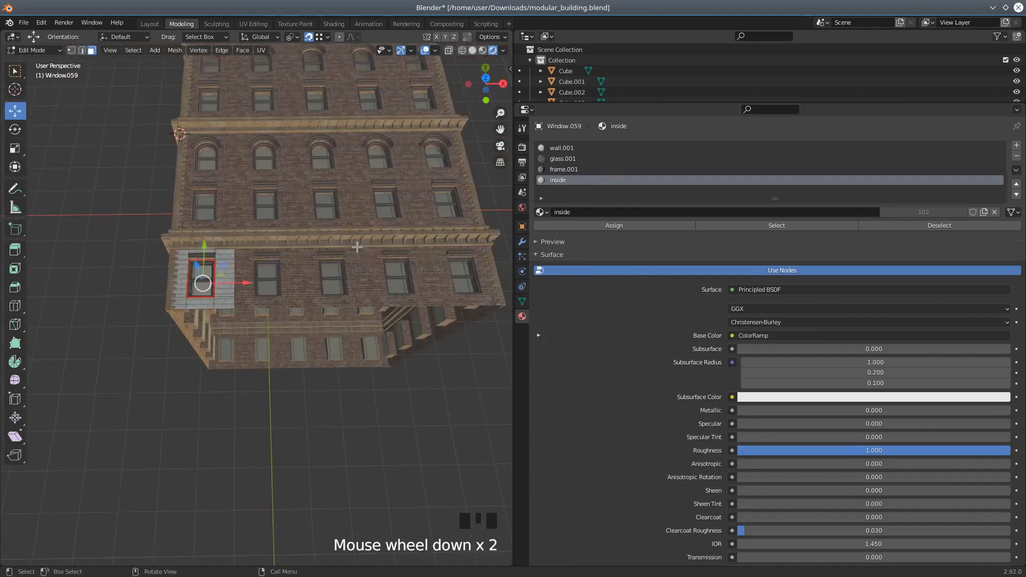
middle_click_drag(411, 269, 369, 260, "shift")
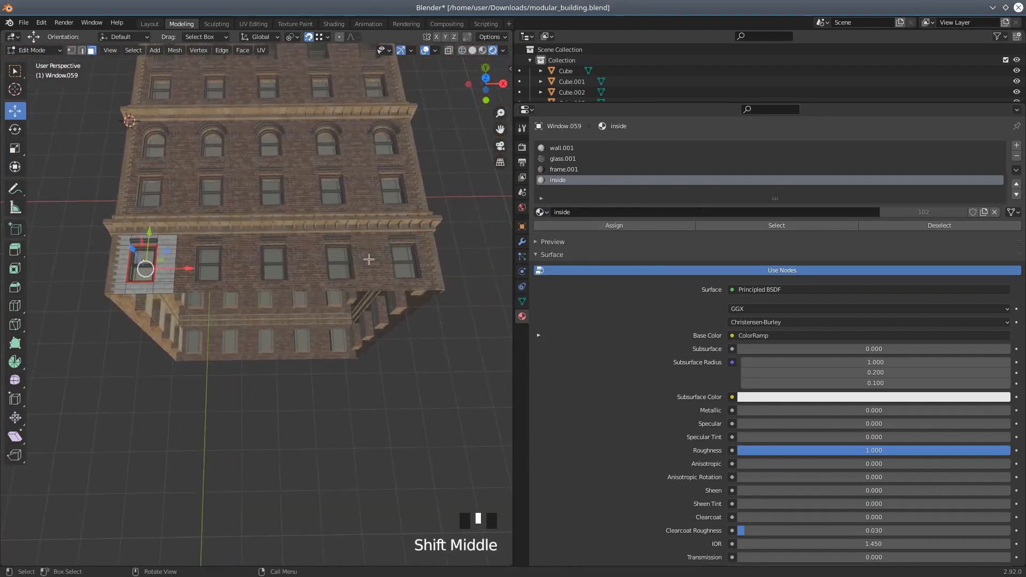
scroll(364, 296, "up", 3)
middle_click_drag(313, 237, 332, 246)
scroll(332, 247, "down", 2)
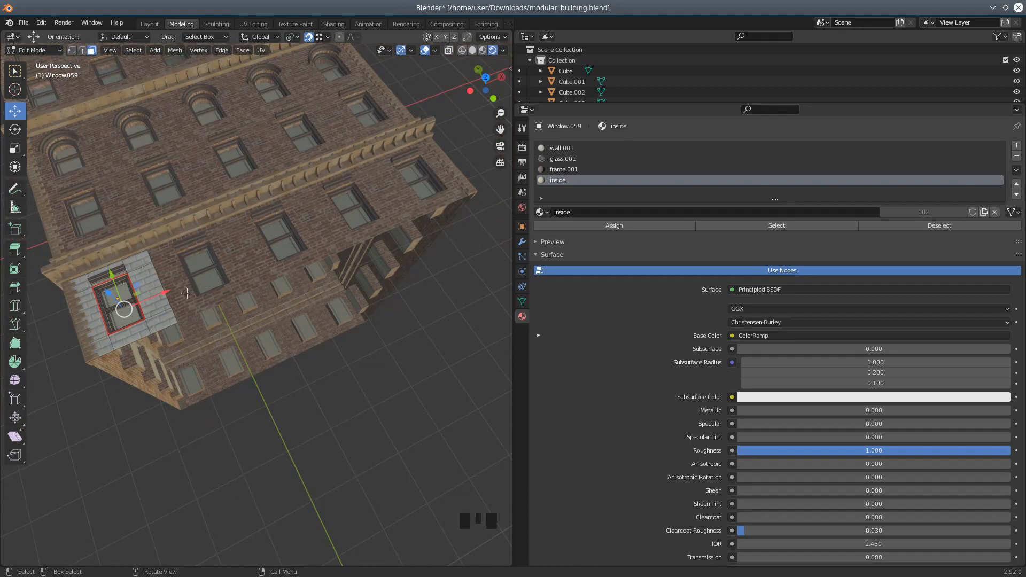
middle_click_drag(187, 294, 230, 266)
scroll(223, 304, "up", 1)
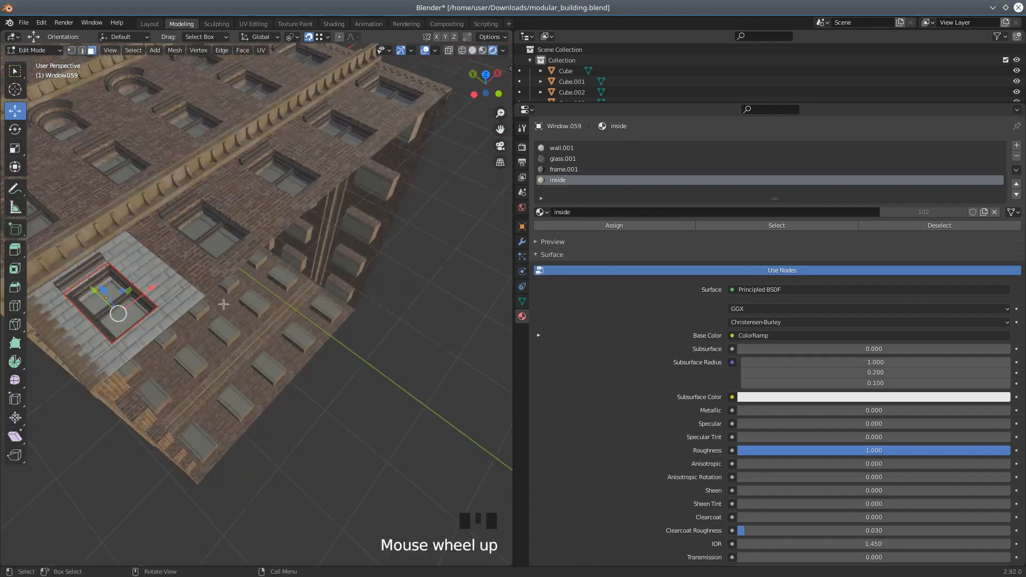
scroll(224, 304, "up", 1)
middle_click_drag(265, 311, 338, 320, "shift")
scroll(334, 320, "down", 2)
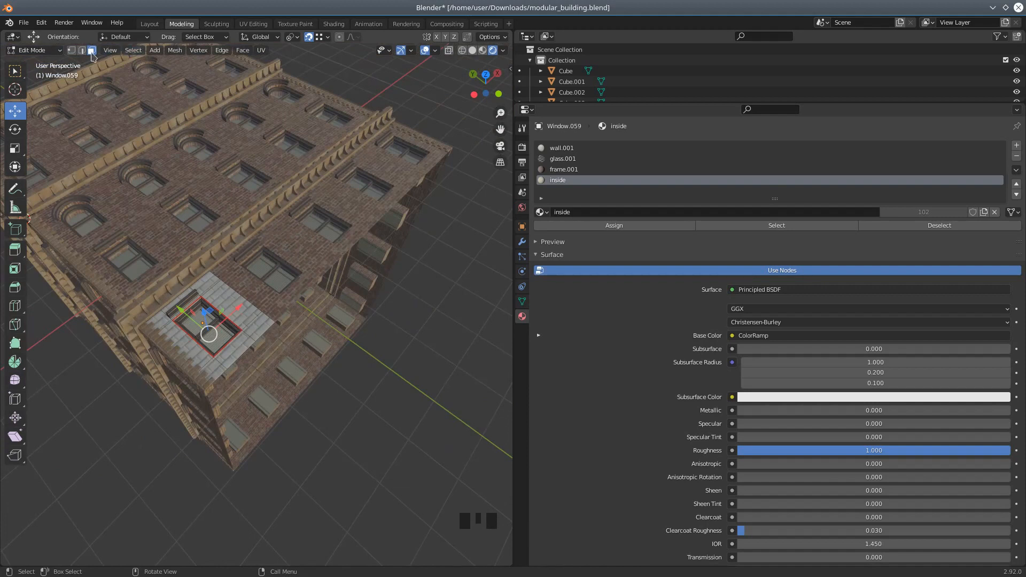
Return to Object Mode and select the brick window panel next to the tiled one on the lowest floor
left_click(34, 50)
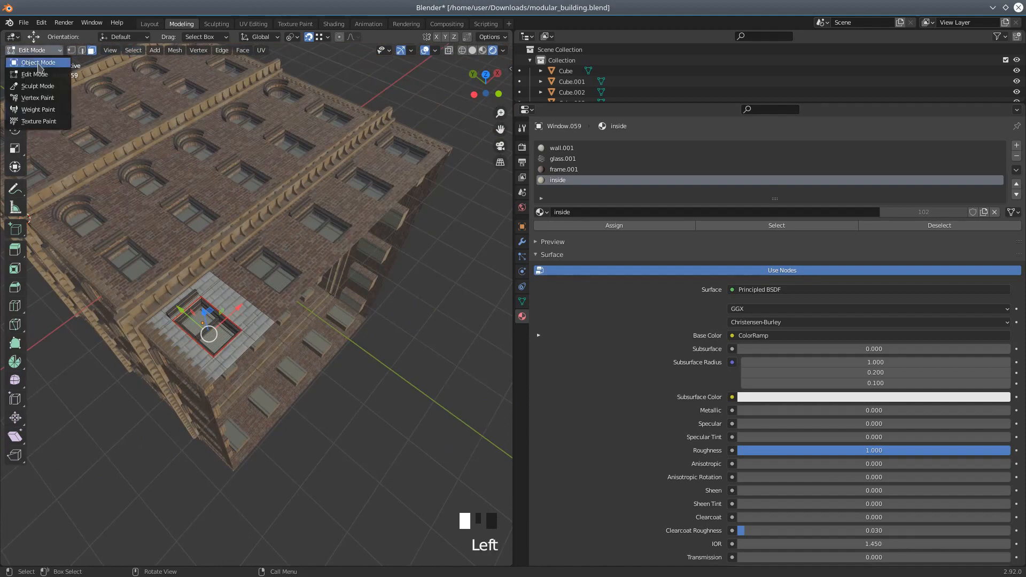
left_click(41, 63)
left_click(261, 302)
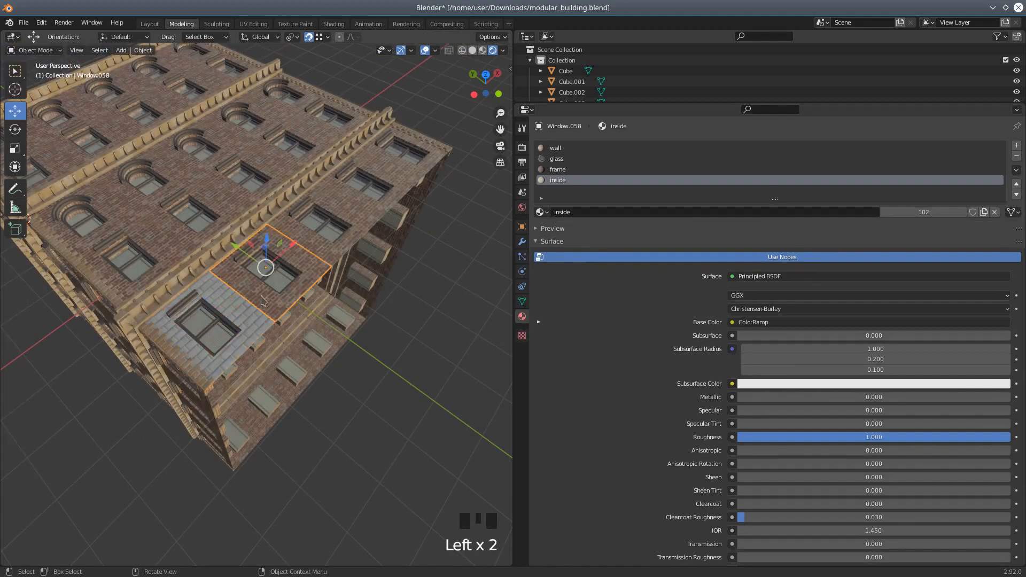
Enter Edit Mode on the brick panel beside the tiled one and select all linked faces of its outer wall
left_click(33, 49)
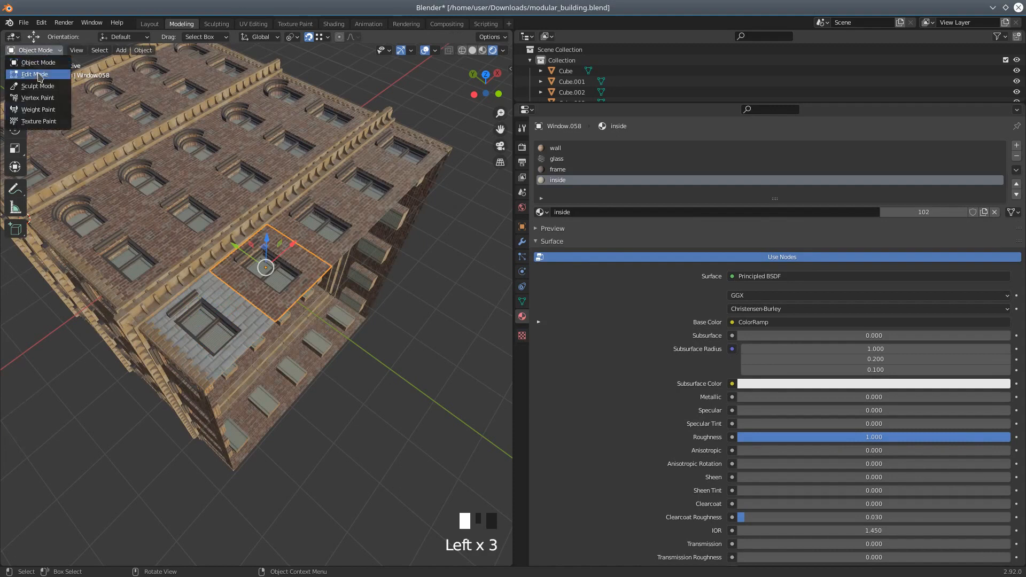
left_click(40, 75)
scroll(350, 418, "up", 3)
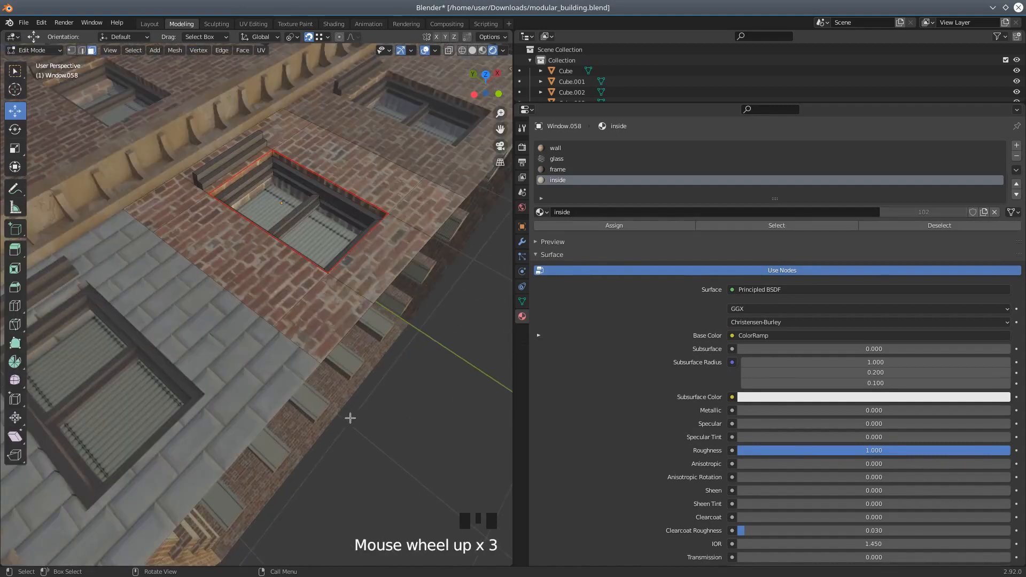
left_click(336, 320)
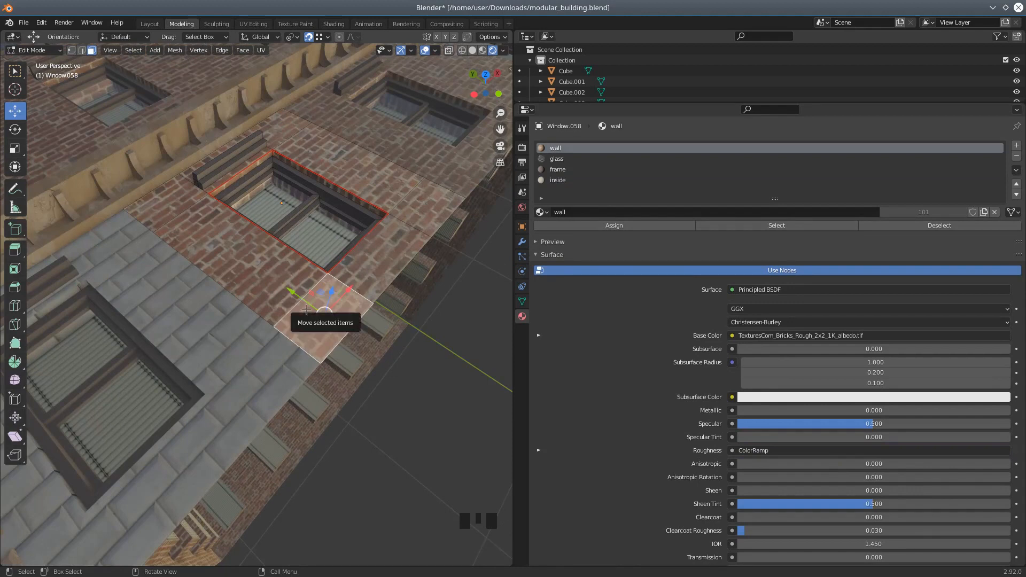
key("l")
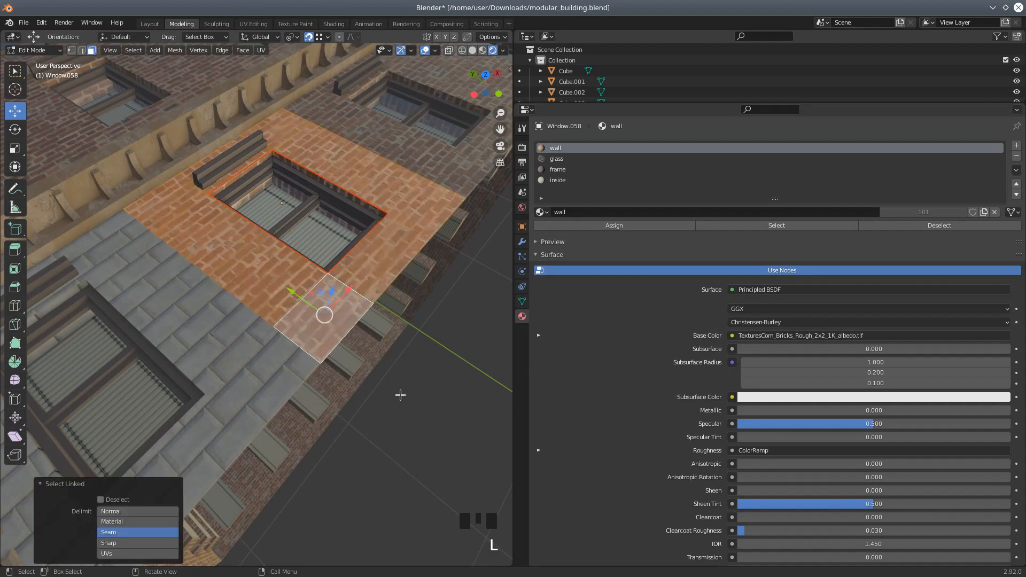
From inside the building, add the brick side faces of this panel's window box to the wall selection
middle_click_drag(400, 397, 336, 307)
middle_click_drag(284, 275, 314, 415, "shift")
scroll(309, 416, "up", 2)
scroll(309, 416, "up", 1)
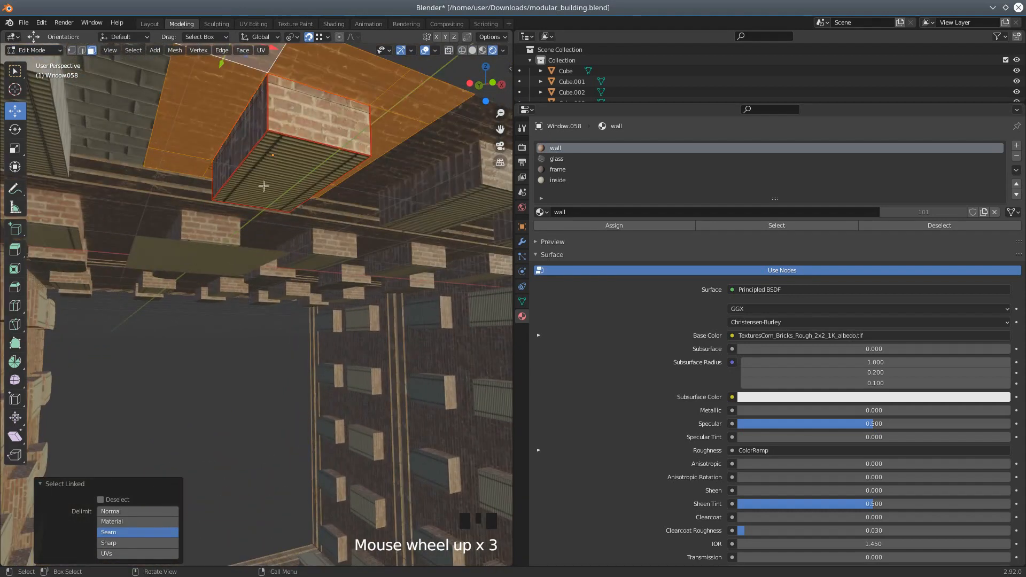
left_click(292, 110, "shift")
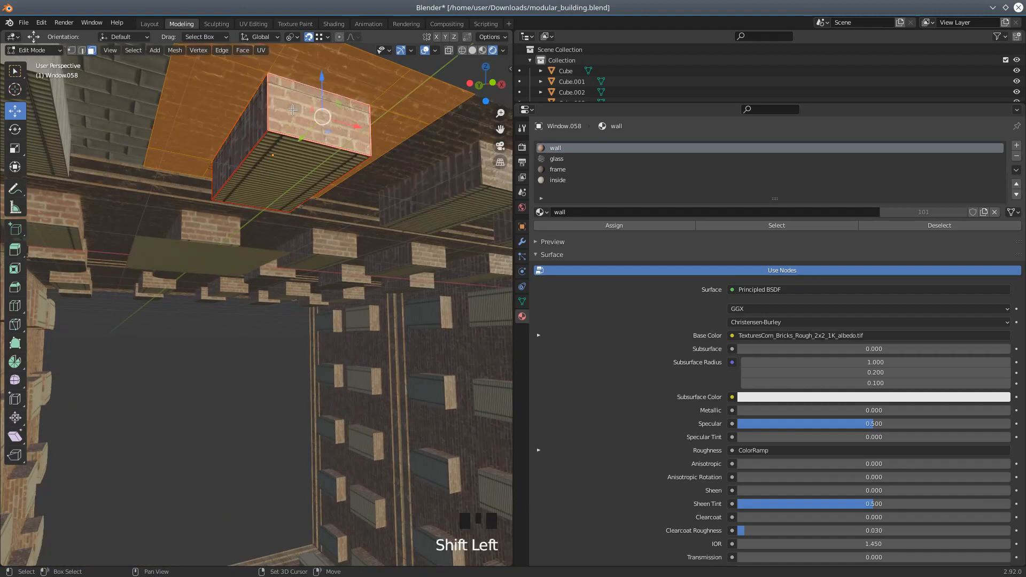
left_click(239, 127, "shift")
middle_click_drag(268, 248, 237, 274)
left_click(190, 179, "shift")
middle_click_drag(360, 313, 242, 279)
left_click(240, 275, "shift")
middle_click_drag(181, 259, 351, 365)
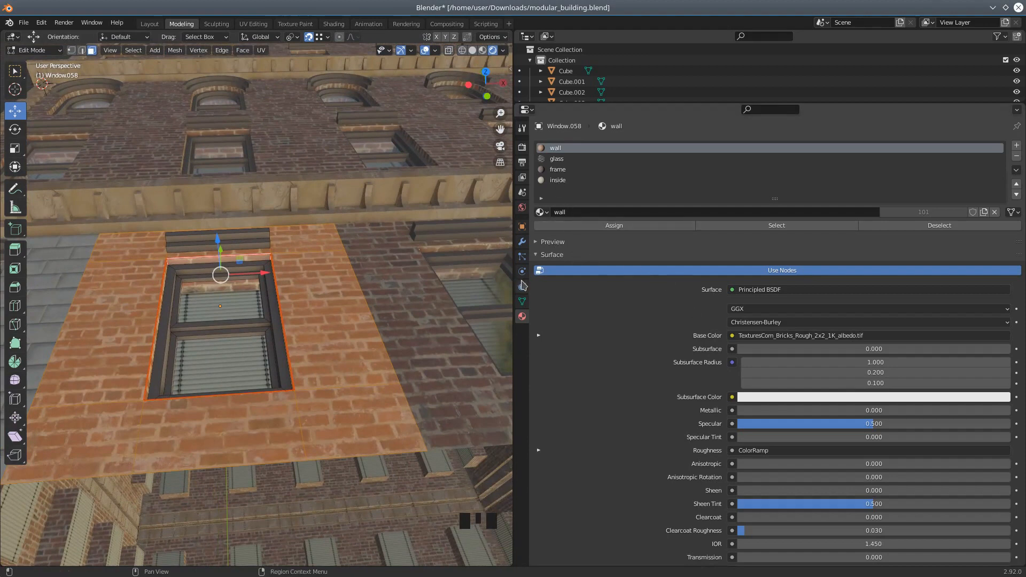
Replace the panel's wall material slot with wall.001 and return to Object Mode
scroll(556, 187, "down", 3)
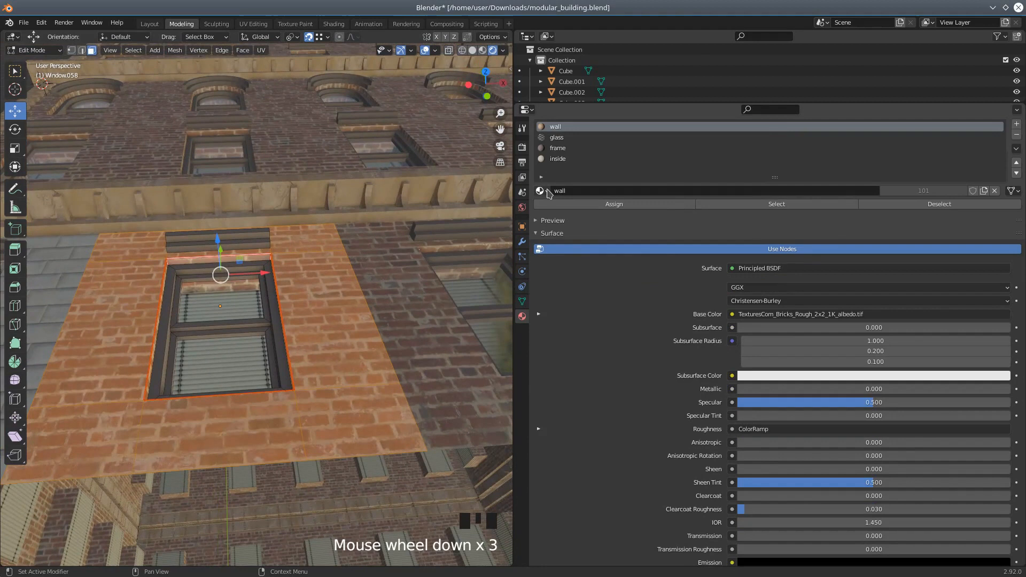
left_click(547, 190)
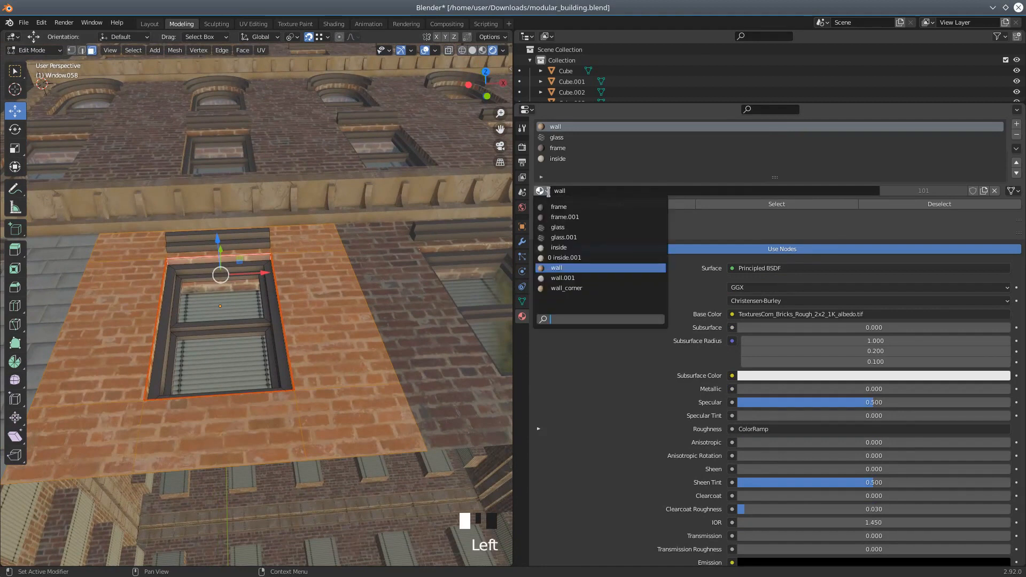
left_click(566, 279)
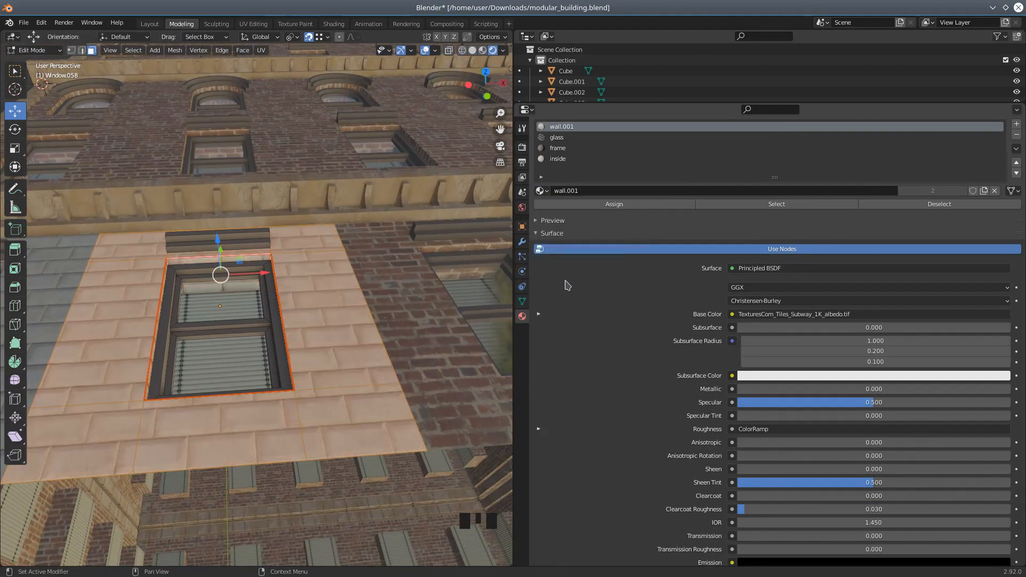
scroll(376, 329, "down", 2)
middle_click_drag(400, 373, 384, 375)
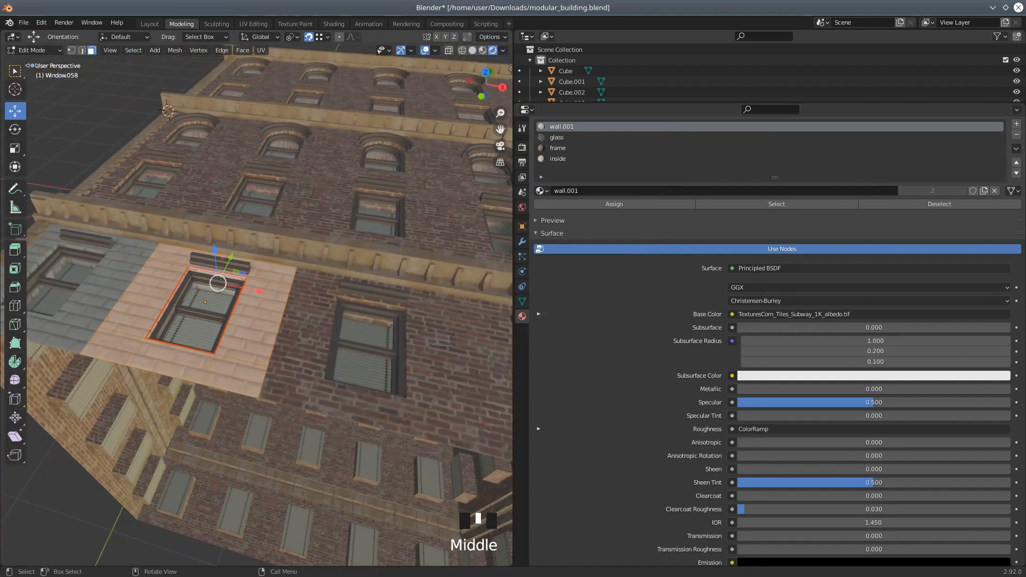
left_click(35, 50)
left_click(33, 60)
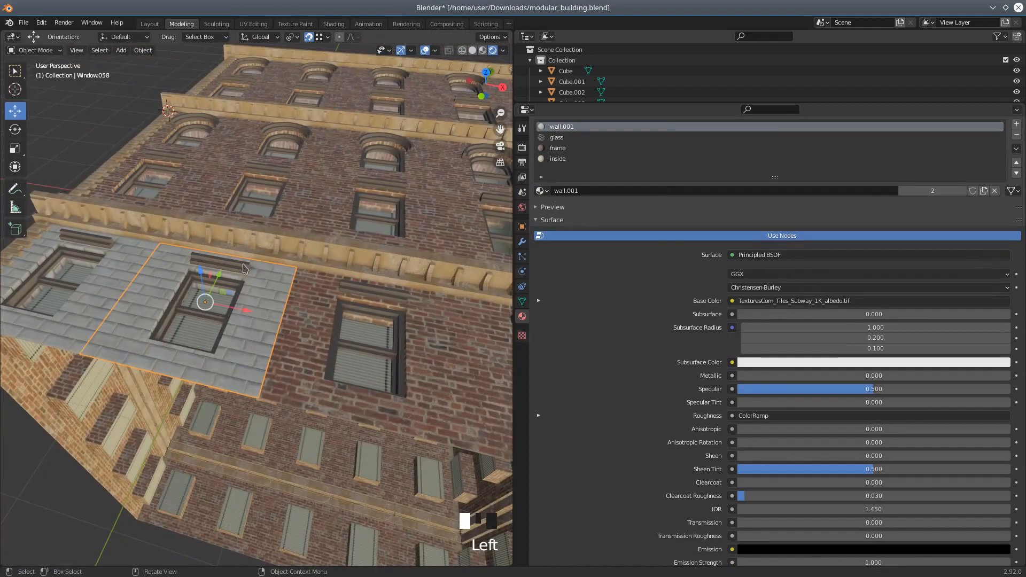
Select the third window panel on the lowest floor and, in Edit Mode, select its linked outer wall faces
left_click(323, 309)
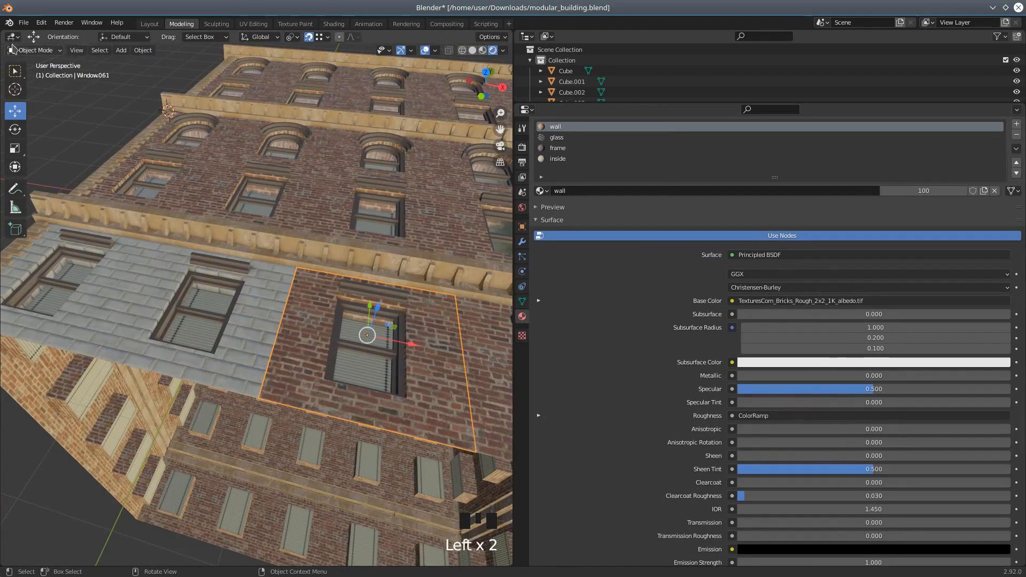
left_click(34, 50)
left_click(28, 74)
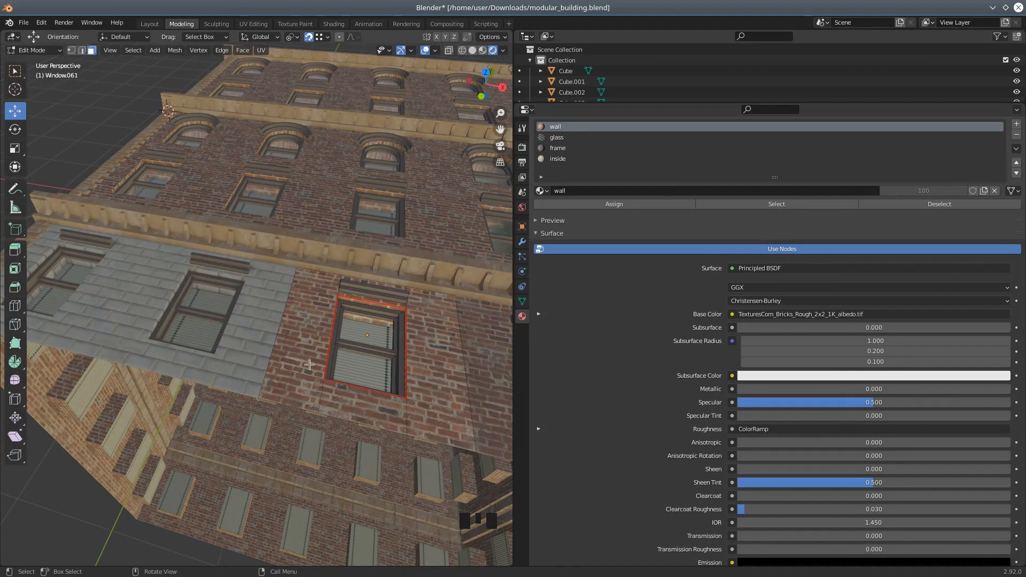
key("l")
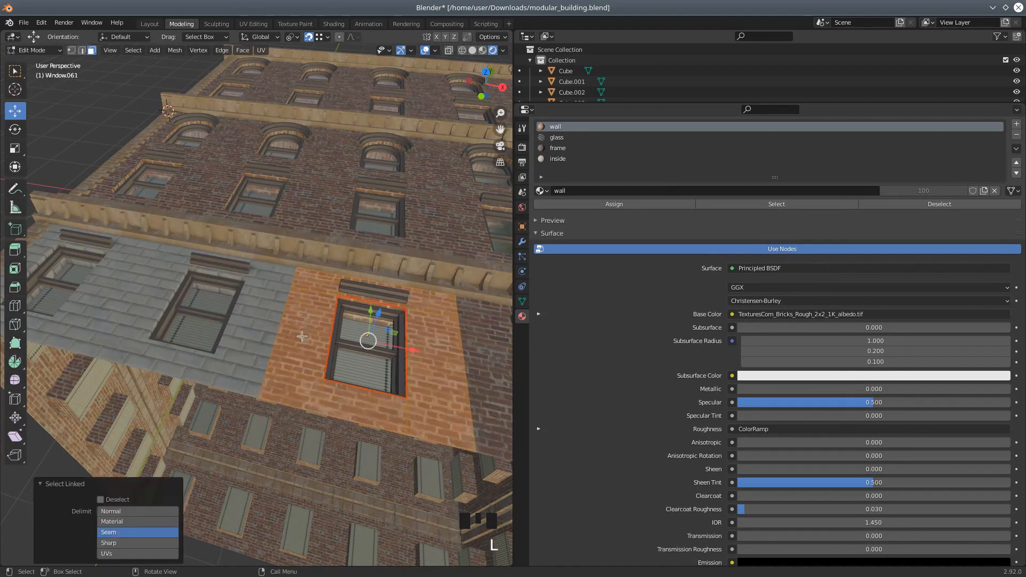
Select the brick sides of the third panel's window box together with its linked outer wall faces
middle_click_drag(365, 393, 327, 253)
left_click(316, 198)
left_click(267, 194, "shift")
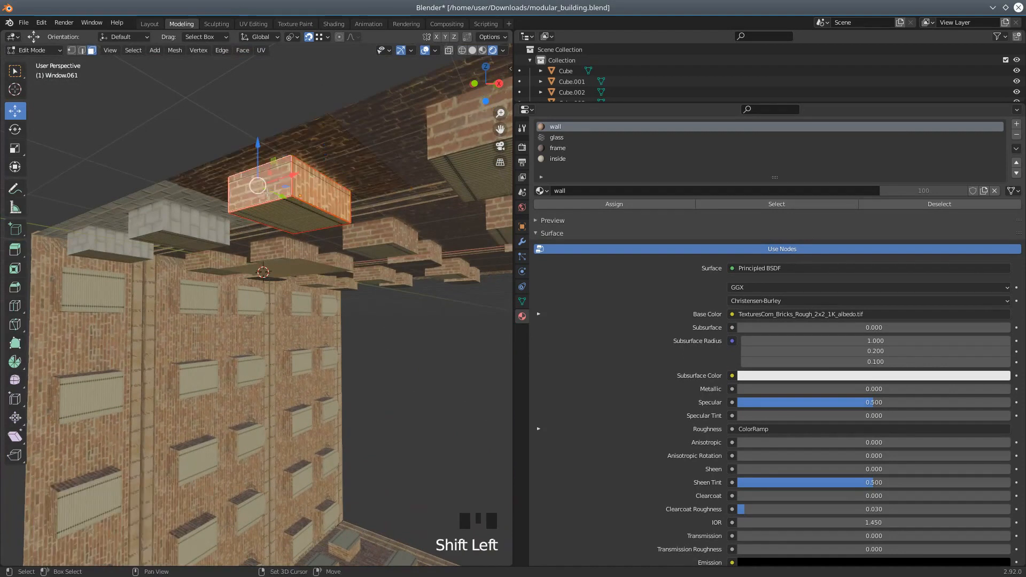
middle_click_drag(316, 296, 343, 373)
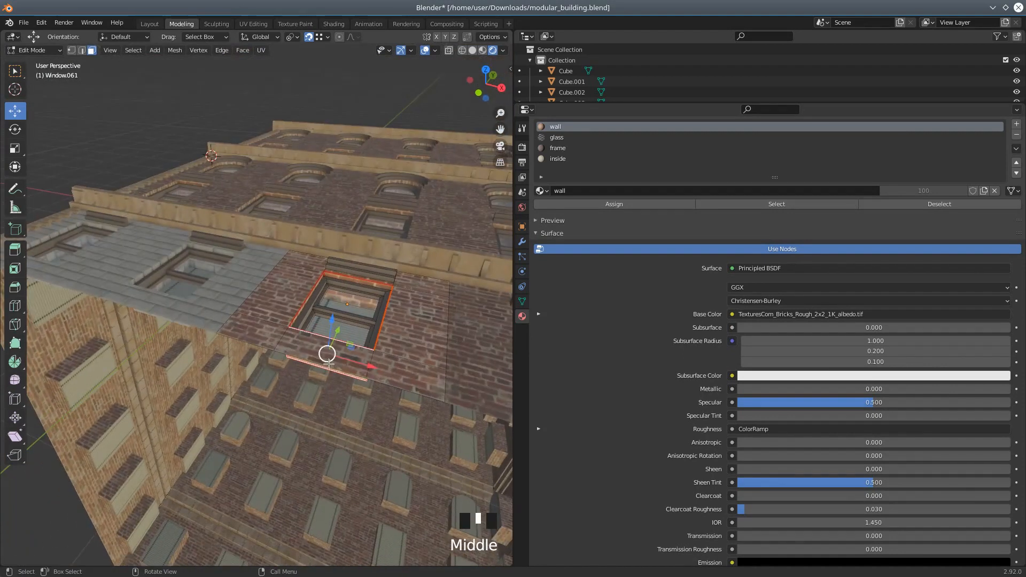
key("l")
middle_click_drag(350, 388, 190, 327)
left_click(155, 264, "shift")
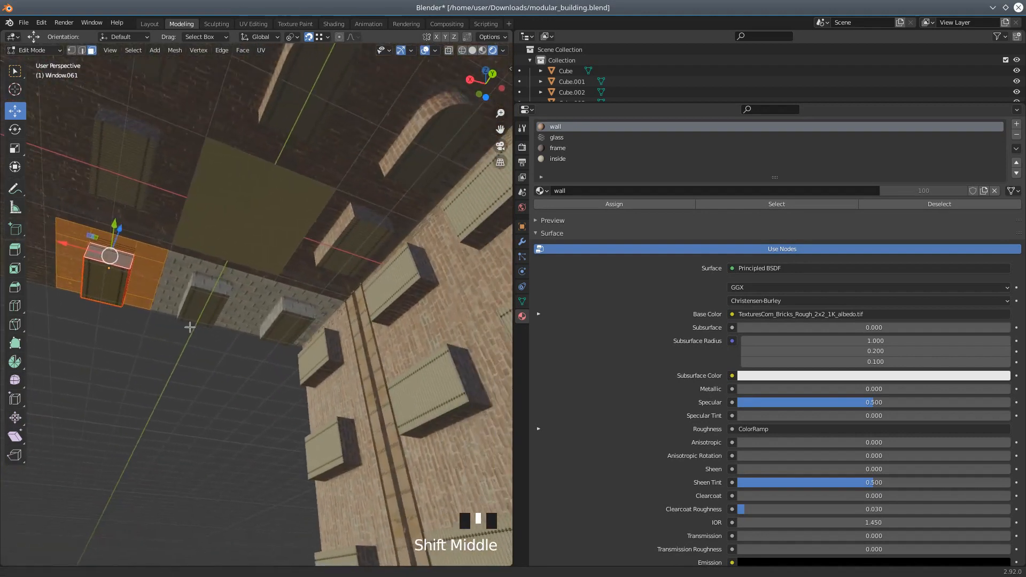
middle_click_drag(250, 358, 314, 353)
left_click(193, 318, "shift")
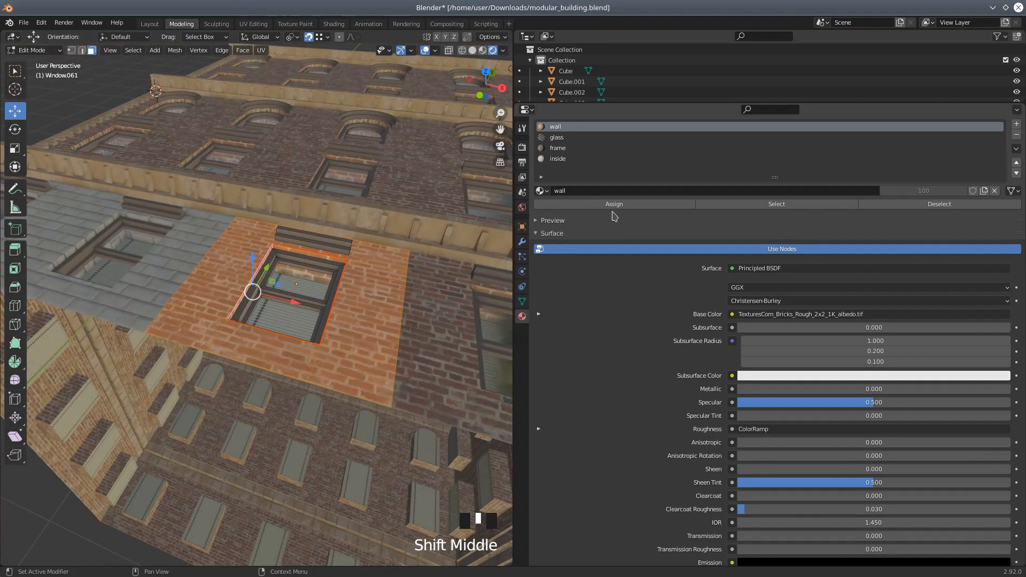
Set the third panel's first material slot to wall.001
left_click(543, 190)
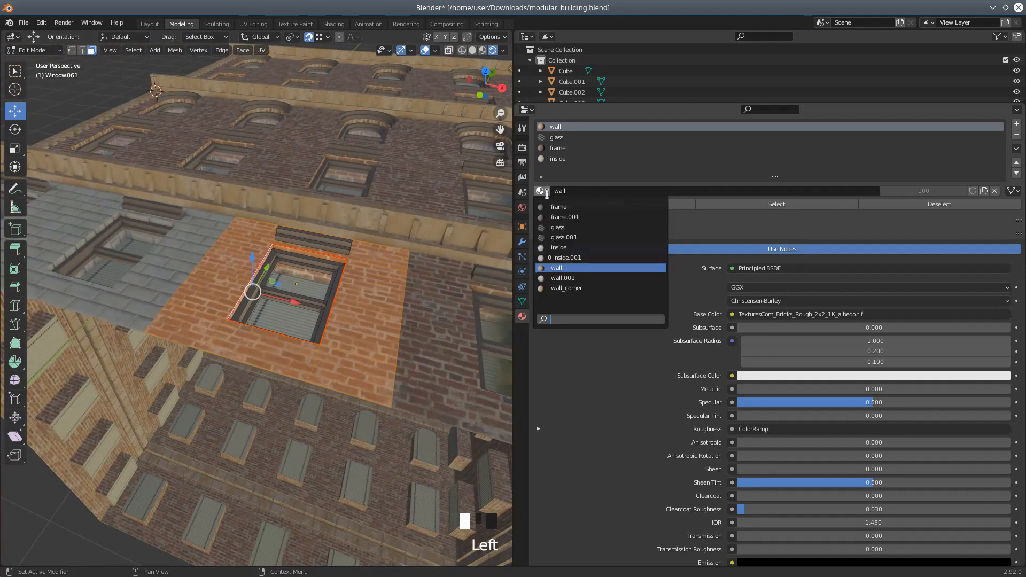
left_click(575, 283)
scroll(409, 369, "down", 2)
Examine the tiled lowest-floor panels and the remaining brick sides of the building from several angles
middle_click_drag(420, 379, 475, 423)
middle_click_drag(412, 382, 341, 348)
scroll(387, 386, "up", 2)
scroll(385, 375, "down", 2)
middle_click_drag(399, 373, 386, 349)
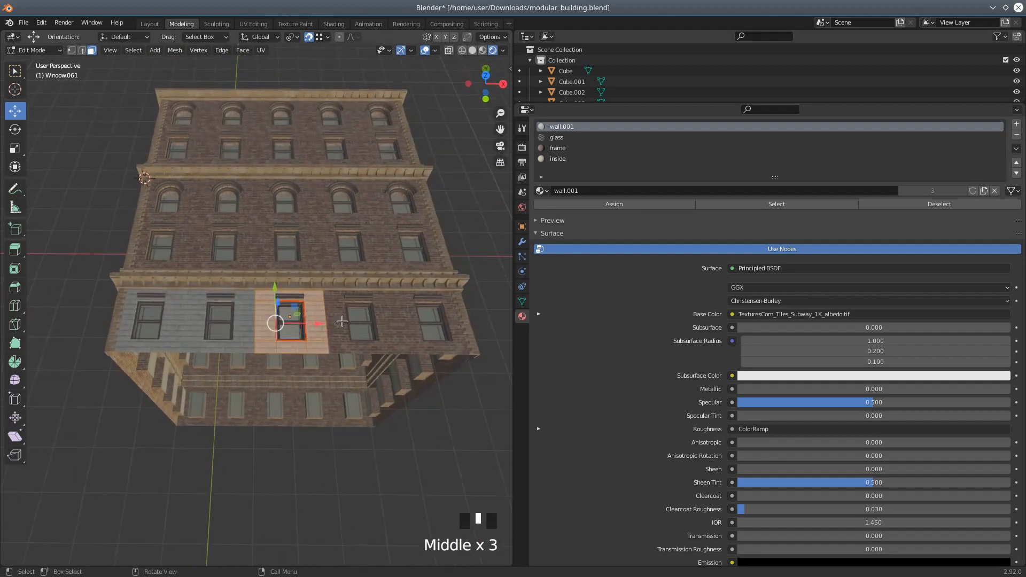
middle_click_drag(387, 367, 341, 341)
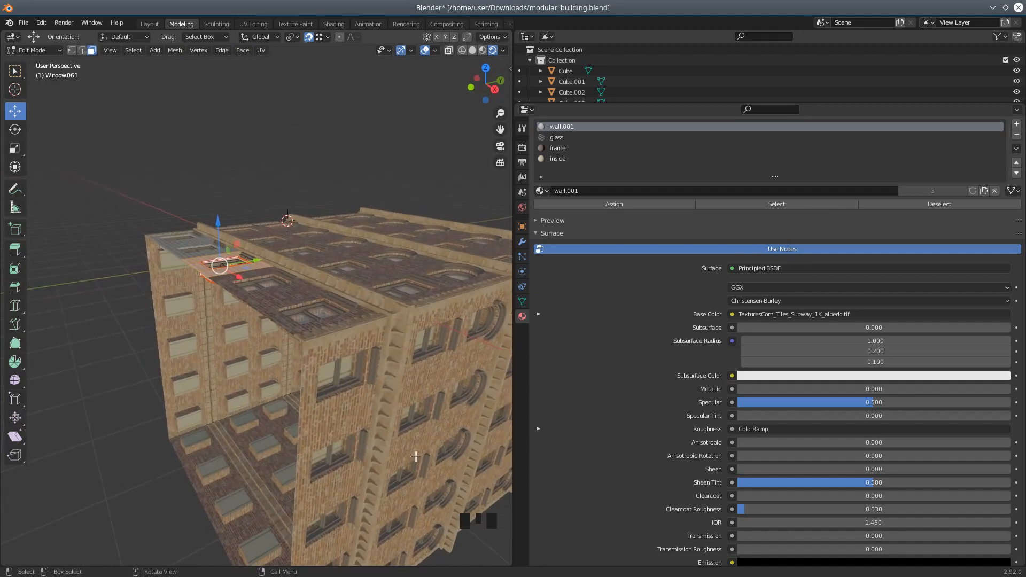
mouse_move(358, 386)
middle_mouse_down()
mouse_move(394, 409)
mouse_move(364, 393)
mouse_move(409, 386)
mouse_move(356, 397)
middle_mouse_up()
scroll(391, 410, "up", 2)
scroll(391, 410, "down", 2)
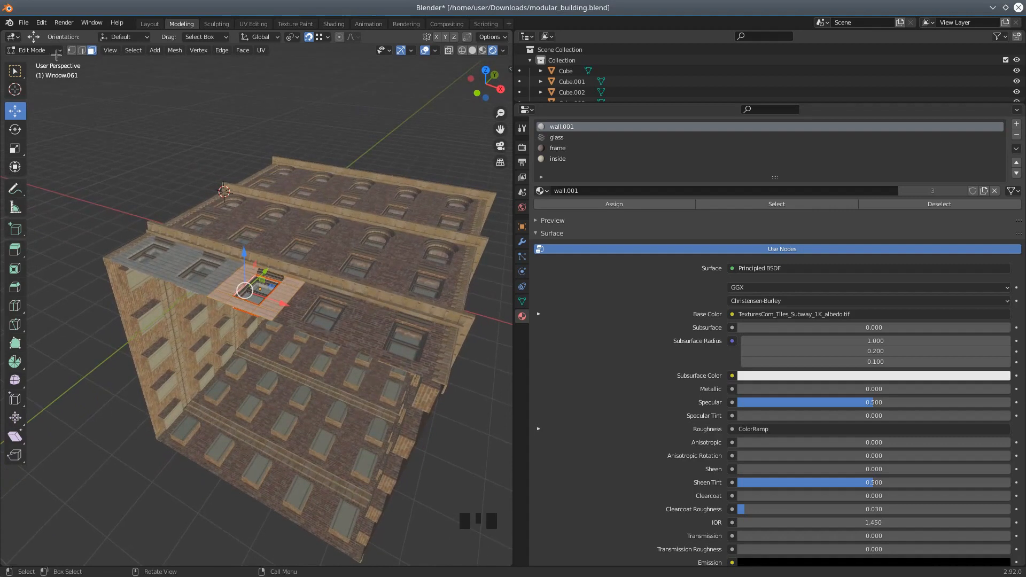
Return to Object Mode and select the two remaining brick window panels in the tiled row
left_click(33, 52)
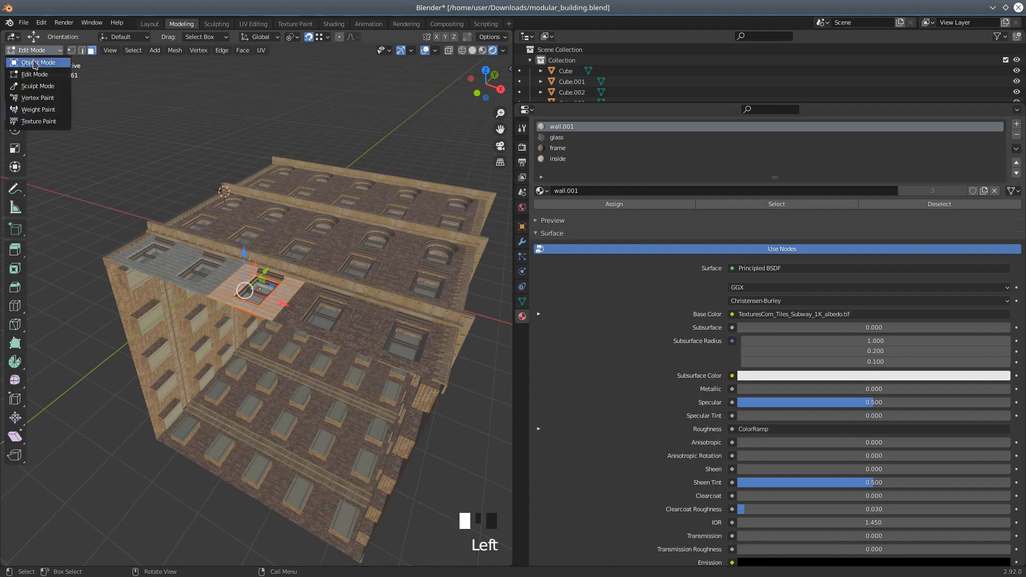
left_click(35, 63)
left_click(298, 314)
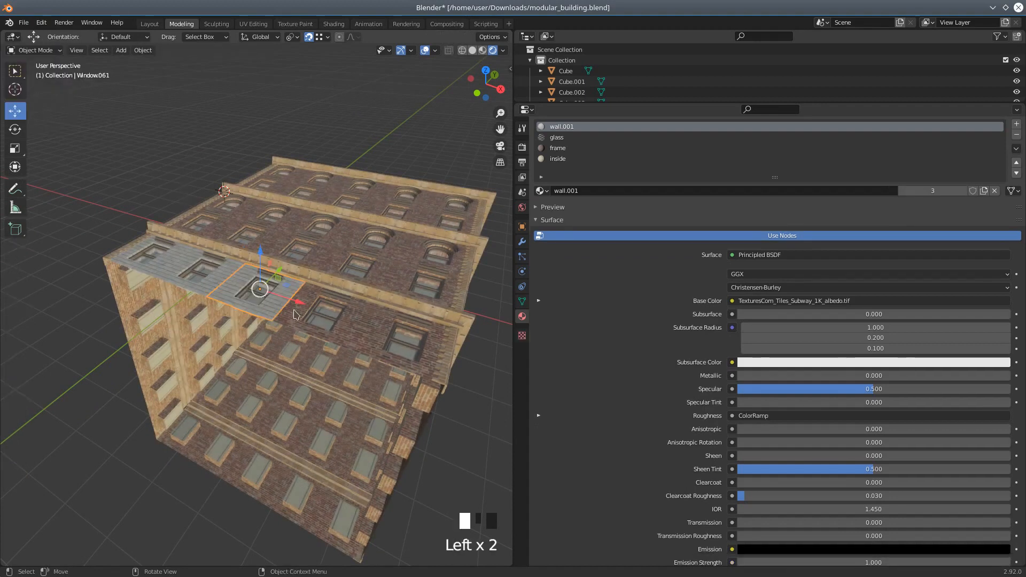
left_click(370, 352, "shift")
Add the lowest-floor brick window panels on the adjoining side of the building to the selection
middle_click_drag(417, 431, 367, 377)
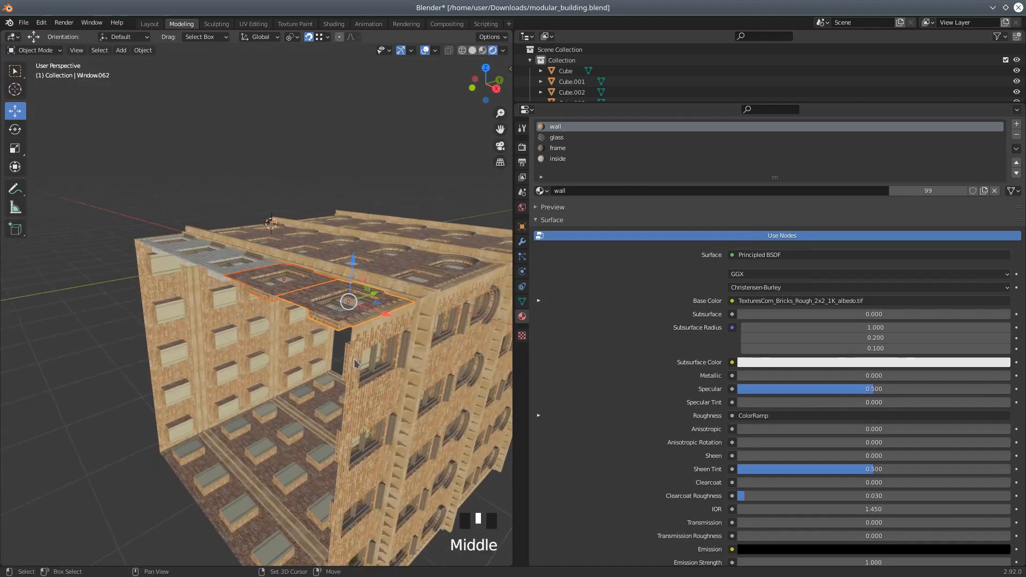
left_click(356, 375, "shift")
left_click(346, 466, "shift")
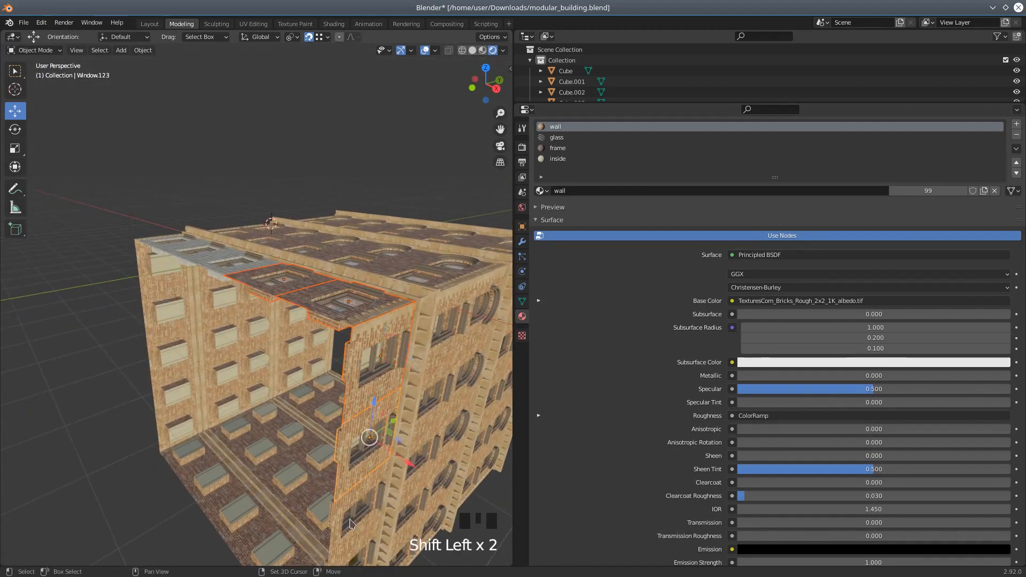
middle_click_drag(360, 502, 376, 428)
left_click(373, 369, "shift")
left_click(399, 502, "shift")
Extend the selection with the lowest-floor window panels along the side opposite the tiled row
middle_click_drag(384, 504, 337, 478)
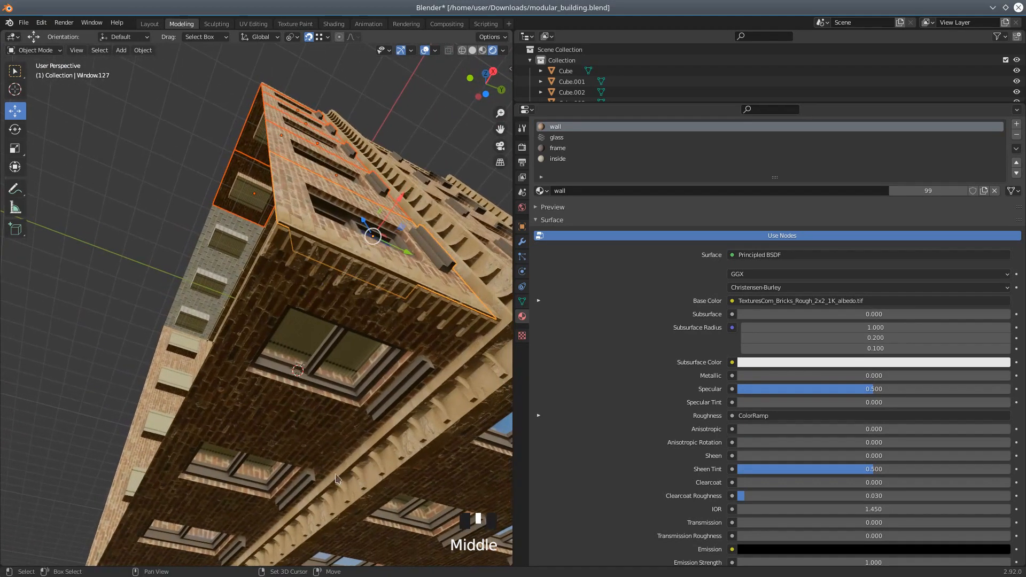
left_click(244, 368, "shift")
left_click(204, 441, "shift")
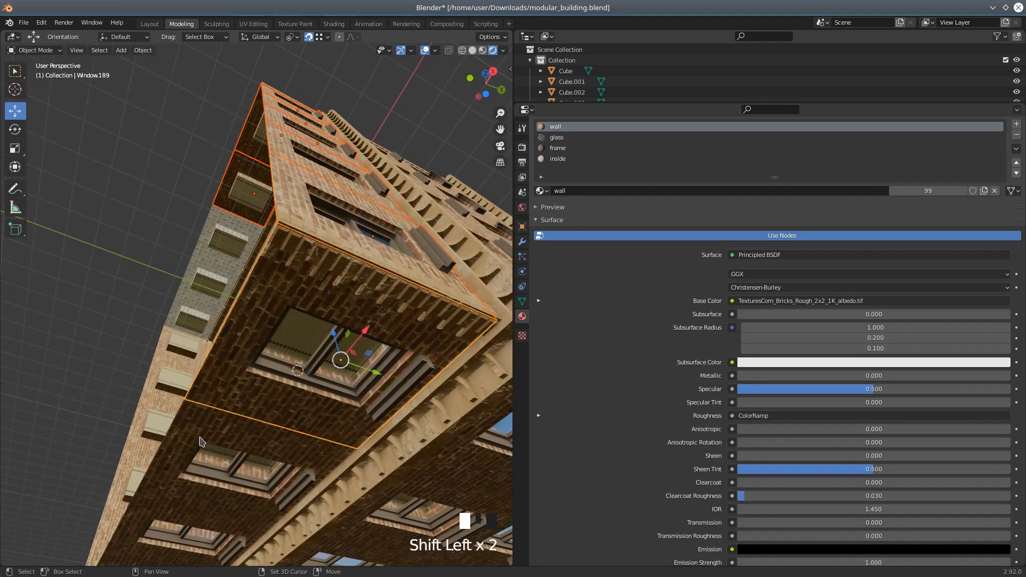
middle_click_drag(191, 495, 251, 447)
left_click(238, 224, "shift")
left_click(146, 244, "shift")
left_click(61, 339, "shift")
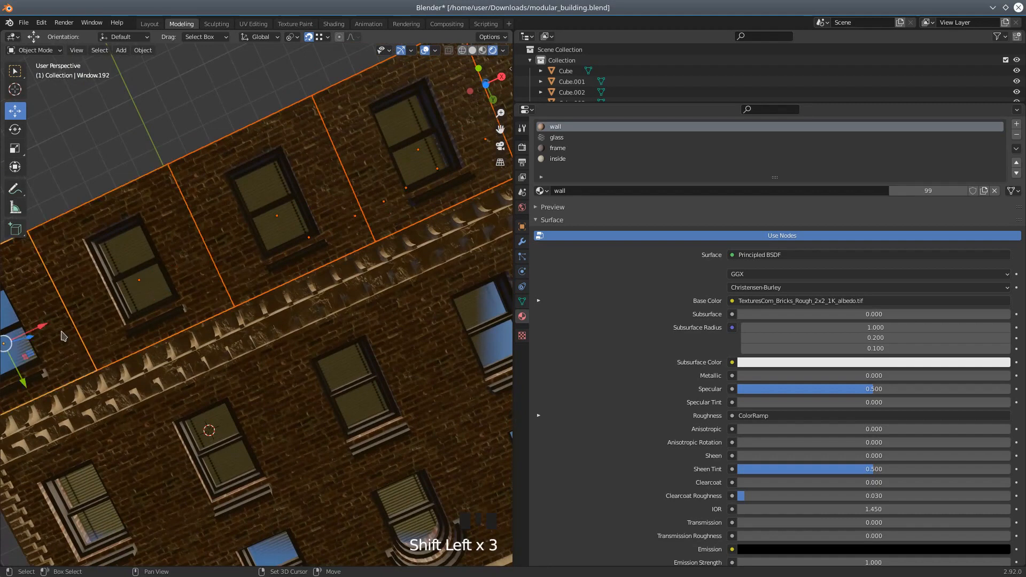
Add the lowest-floor window panels on the building's last remaining side to the selection
middle_click_drag(167, 366, 407, 514)
left_click(393, 473, "shift")
left_click(367, 363, "shift")
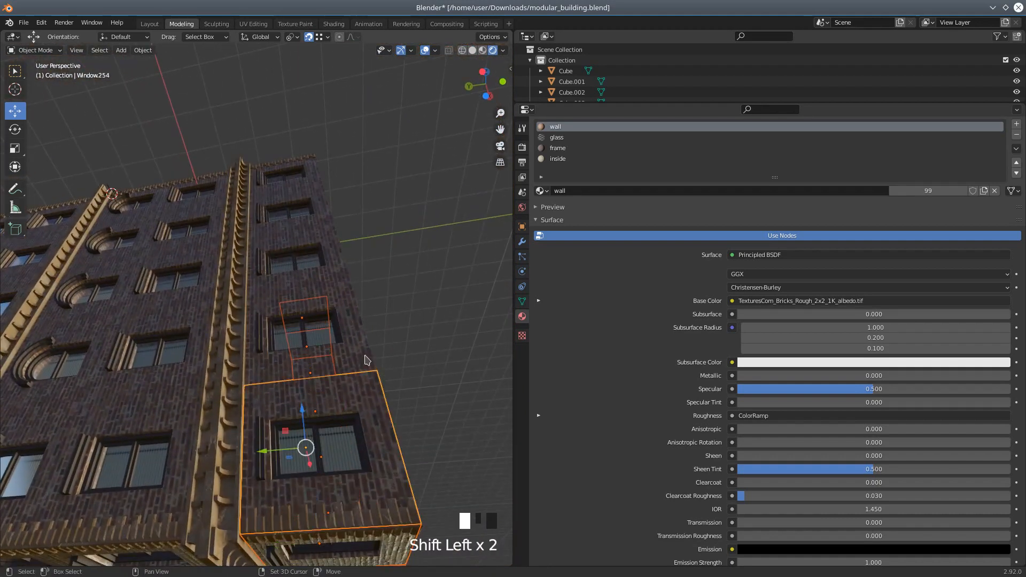
left_click(337, 267, "shift")
left_click(316, 176, "shift")
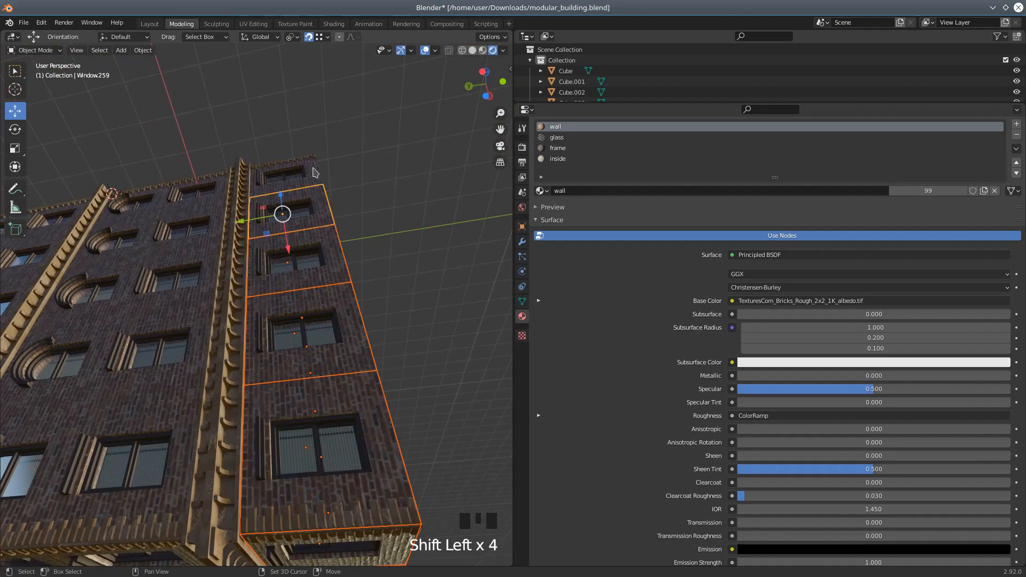
left_click(313, 172, "shift")
Enter Edit Mode on all the selected lowest-floor brick panels and bring the untiled panel beside the tiled row into view
middle_click_drag(313, 172, 123, 404)
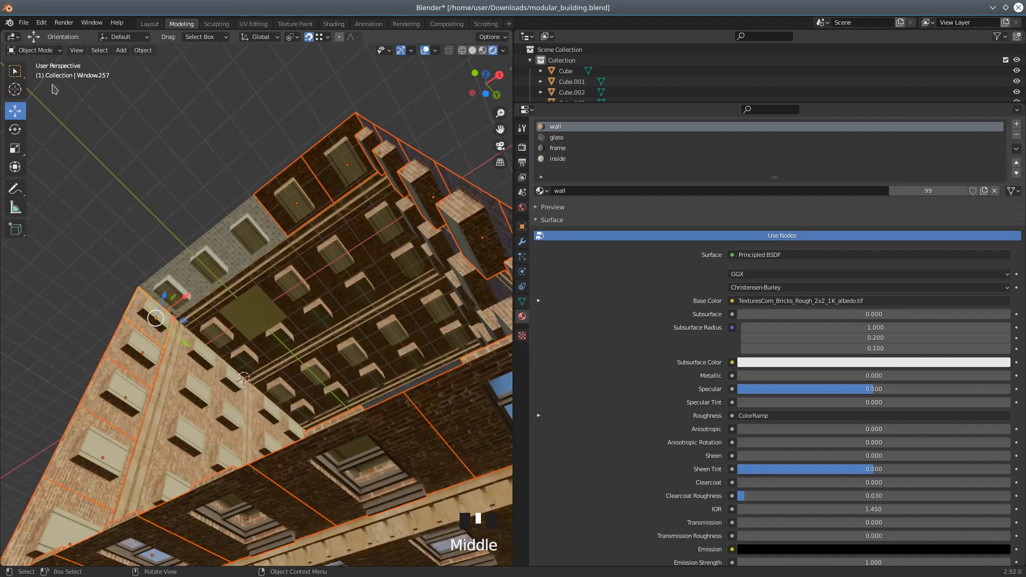
left_click(32, 50)
left_click(33, 72)
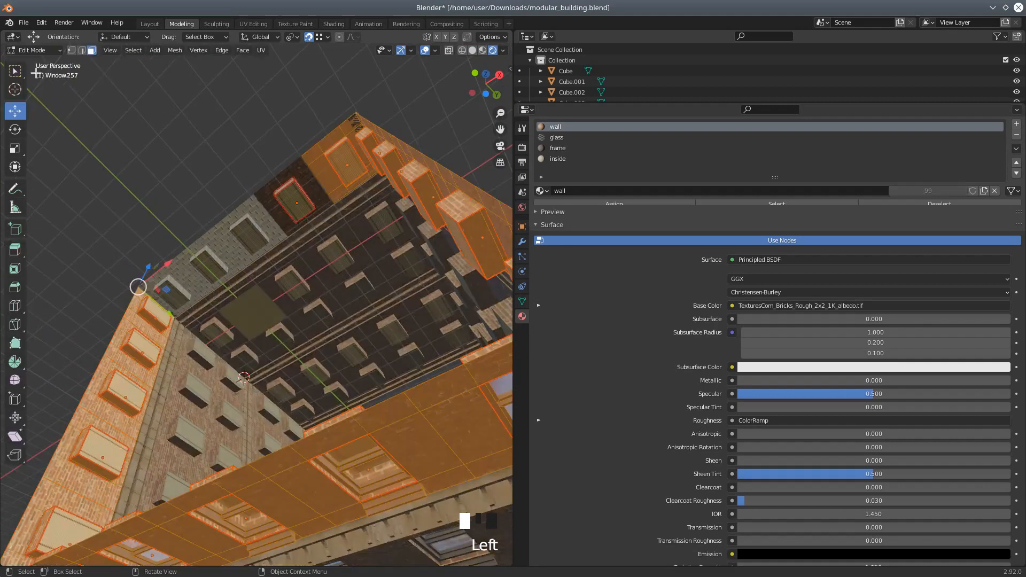
middle_click_drag(223, 222, 264, 357)
scroll(424, 403, "up", 2)
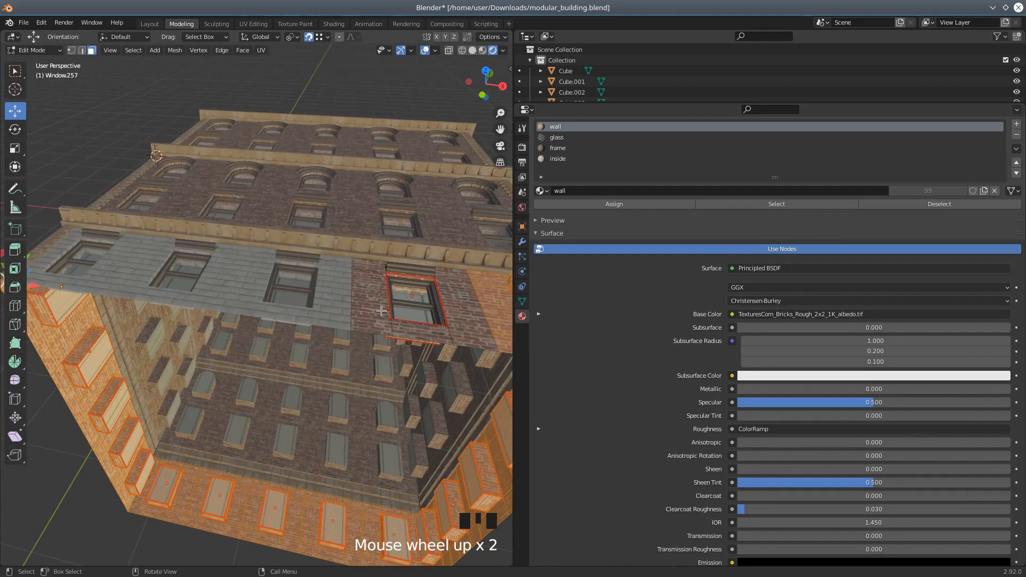
Select the seam-delimited linked faces of the lowest-floor panels beside the tiled row and around the adjoining corner
key("l")
middle_click_drag(383, 343, 368, 257)
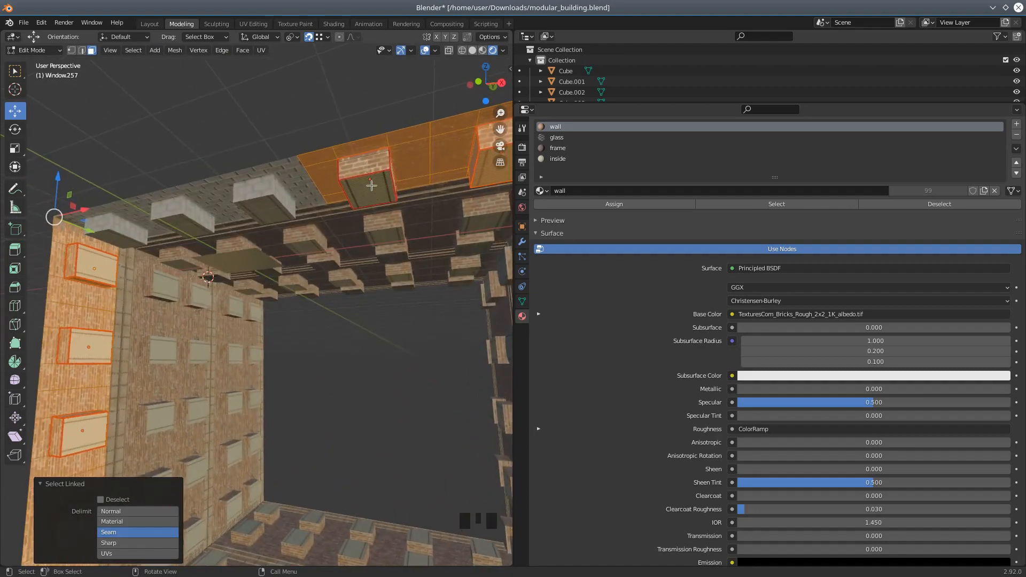
key("l")
key("l")
middle_click_drag(403, 238, 340, 155)
key("l")
middle_click_drag(381, 221, 202, 286)
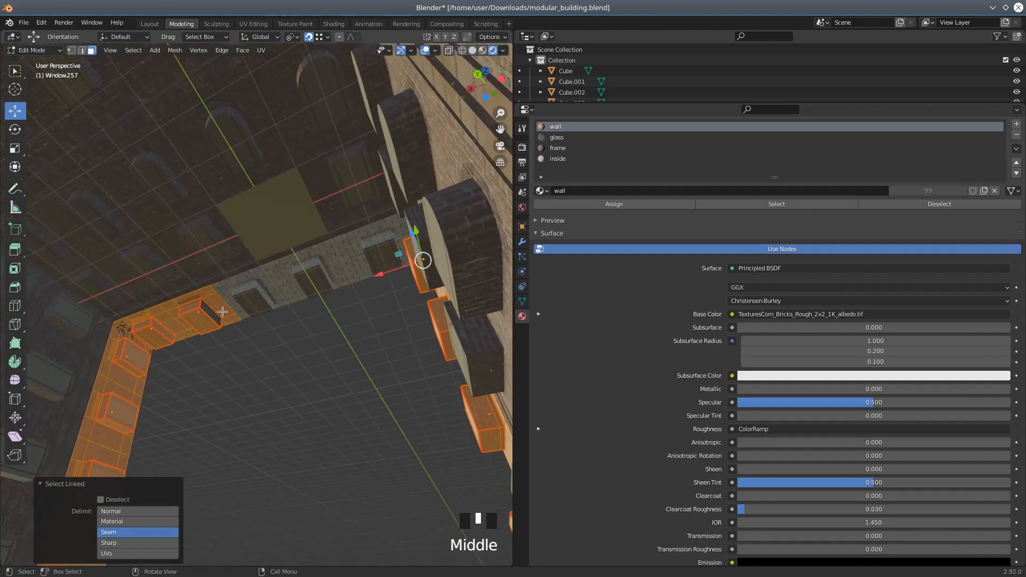
key("l")
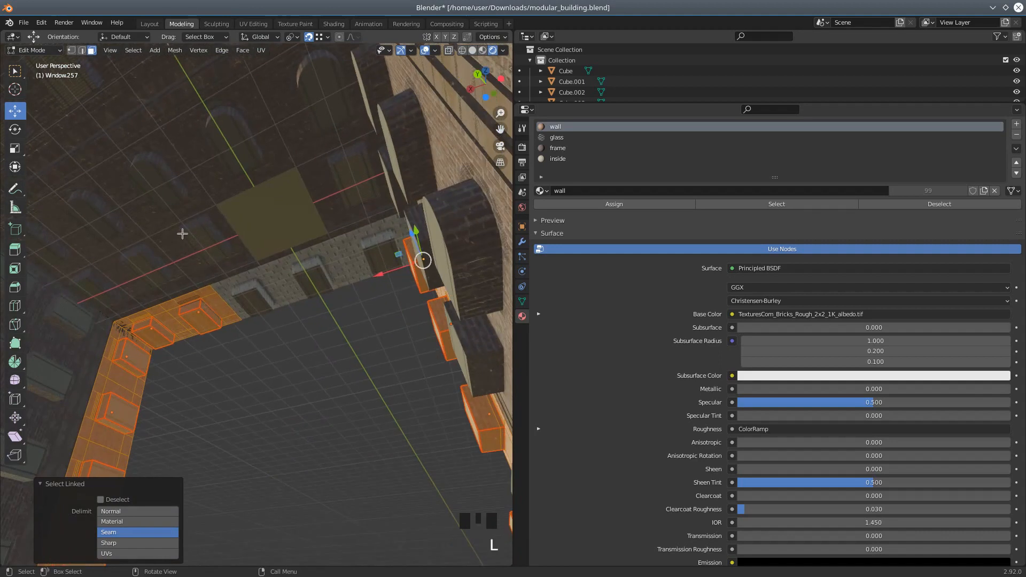
Deselect the inside-material faces of the window boxes beside the tiled row and on the first panels of the adjoining side
scroll(183, 233, "down", 2)
middle_click_drag(192, 242, 424, 321)
scroll(377, 314, "down", 2)
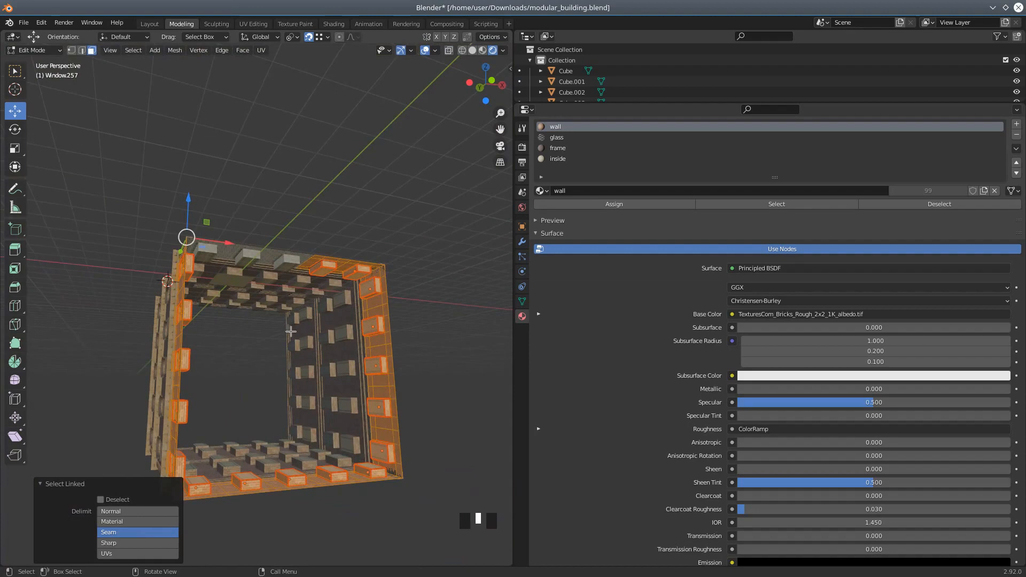
scroll(296, 327, "up", 3)
middle_click_drag(297, 327, 298, 303)
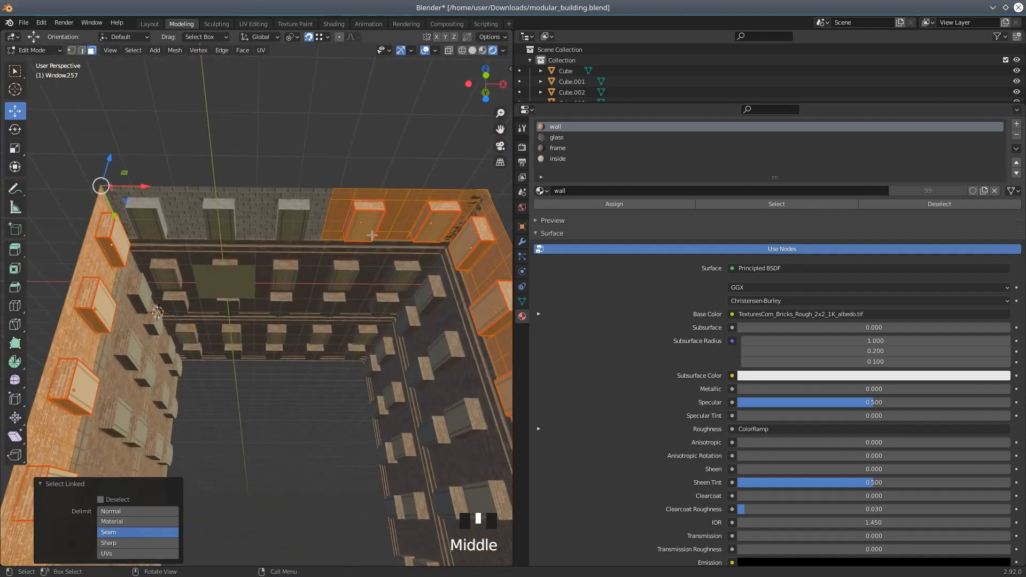
left_click(369, 225, "shift")
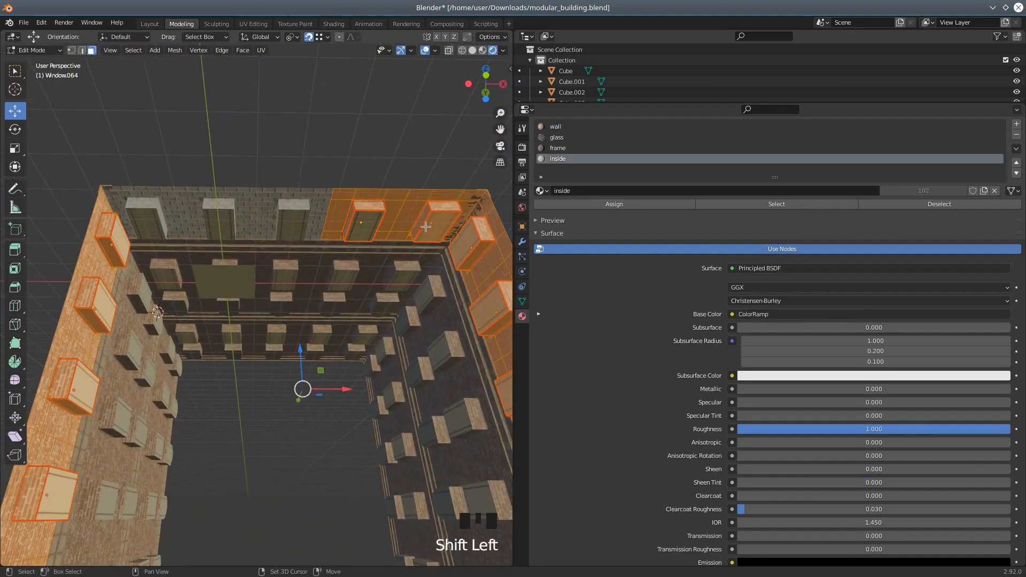
left_click(454, 241, "shift")
left_click(488, 310, "shift")
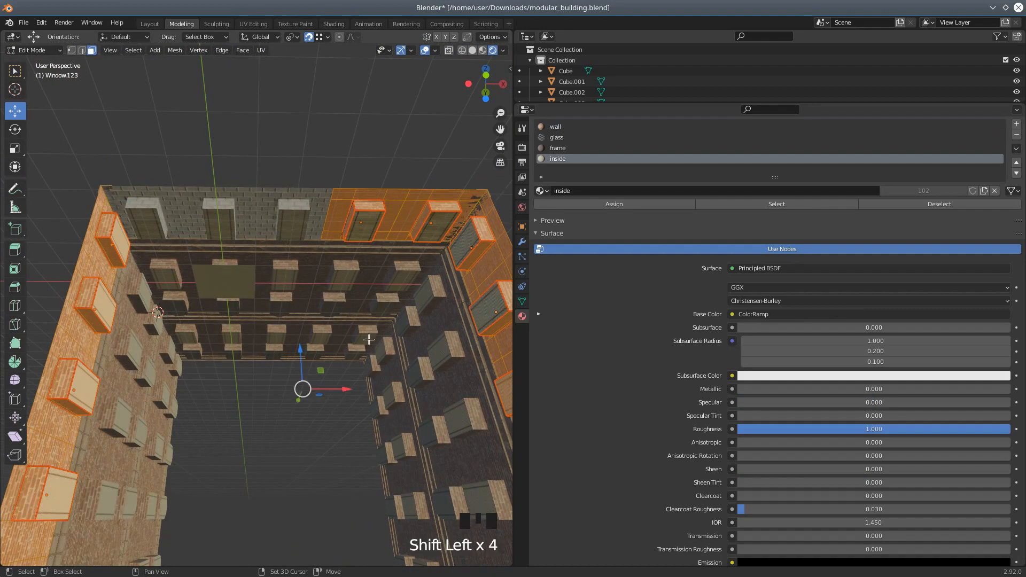
Deselect the inside-material faces of the remaining window boxes on the adjoining side and along the side opposite the tiled row
scroll(369, 339, "down", 2)
middle_click_drag(352, 360, 340, 454)
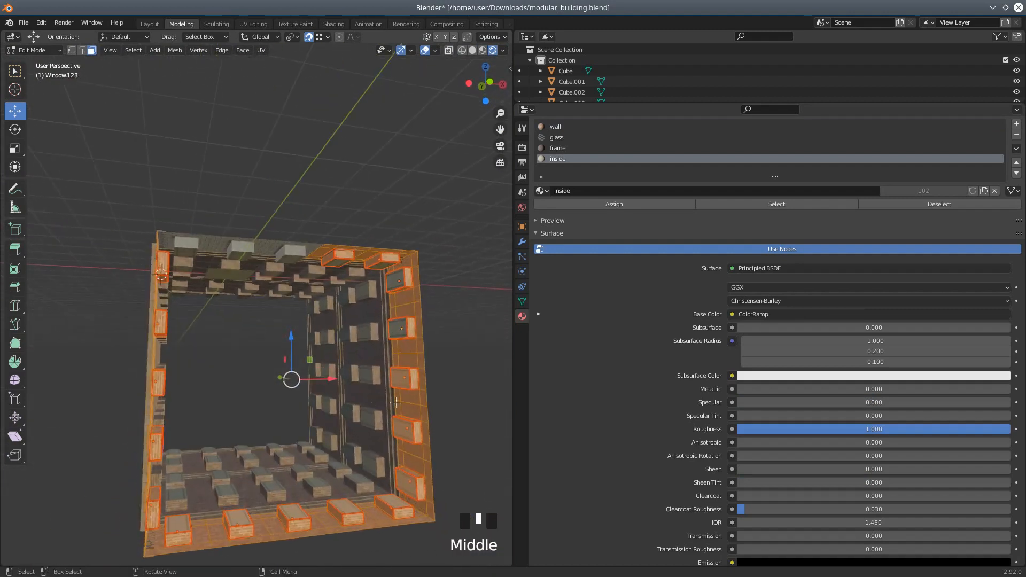
left_click(402, 422, "shift")
left_click(402, 422, "shift")
left_click(401, 502, "shift")
left_click(363, 498, "shift")
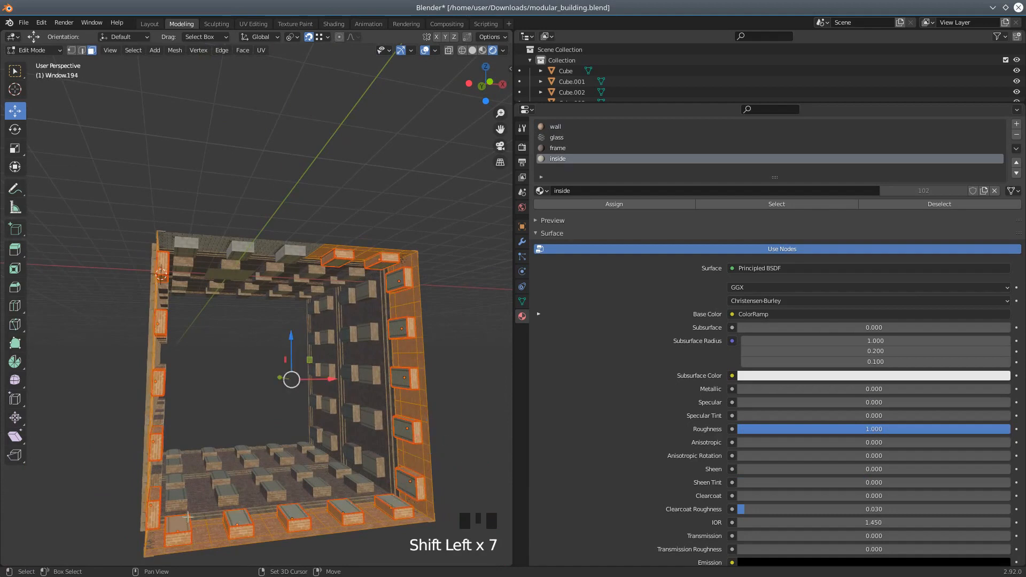
Toggle off the selection of the inside-material faces on the five window boxes of the building's last side
middle_click_drag(185, 523, 155, 512)
left_click(167, 279, "shift")
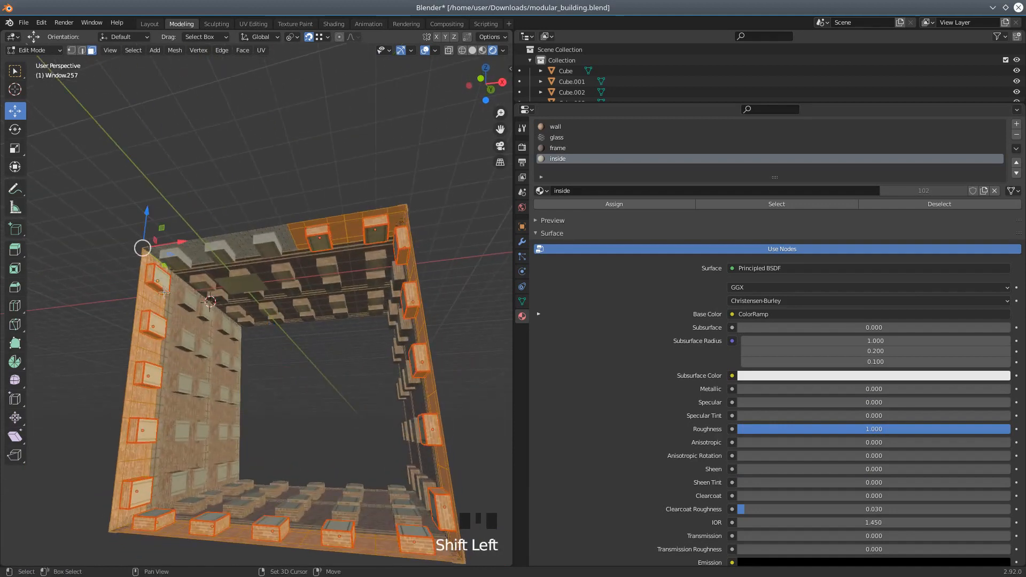
left_click(161, 364, "shift")
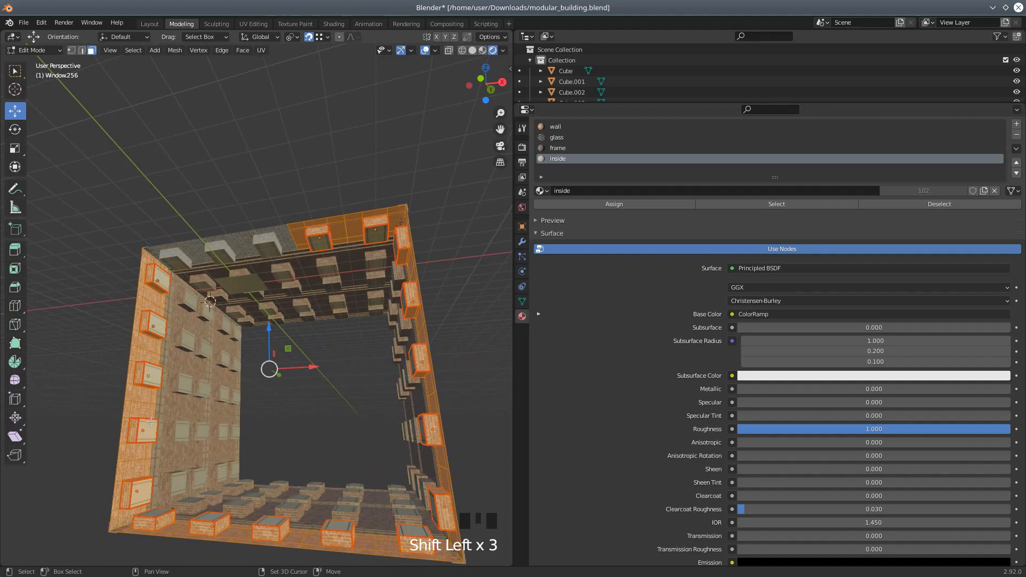
middle_click_drag(186, 411, 178, 456)
middle_click_drag(159, 406, 114, 472)
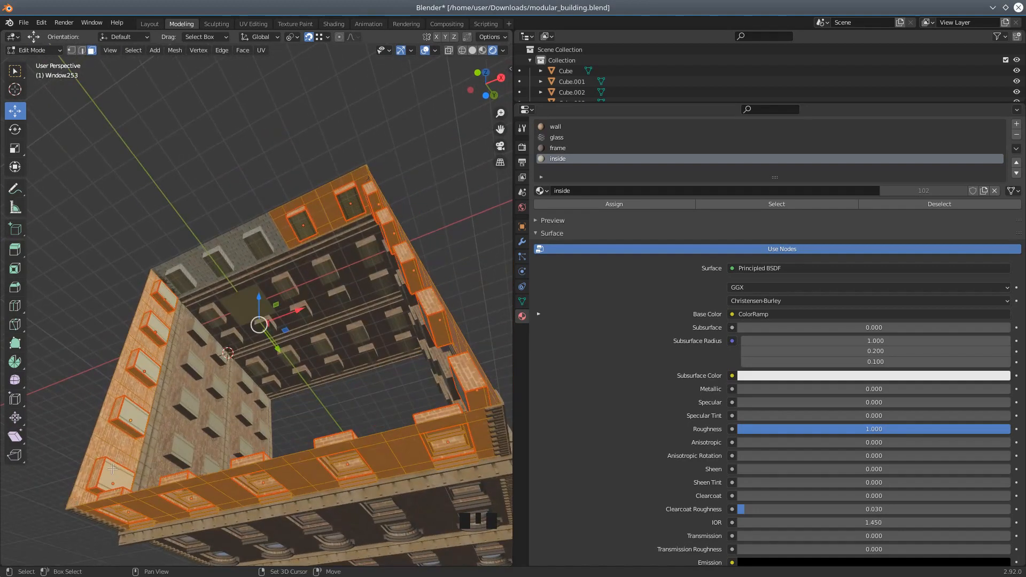
left_click(112, 468, "shift")
left_click(135, 416, "shift")
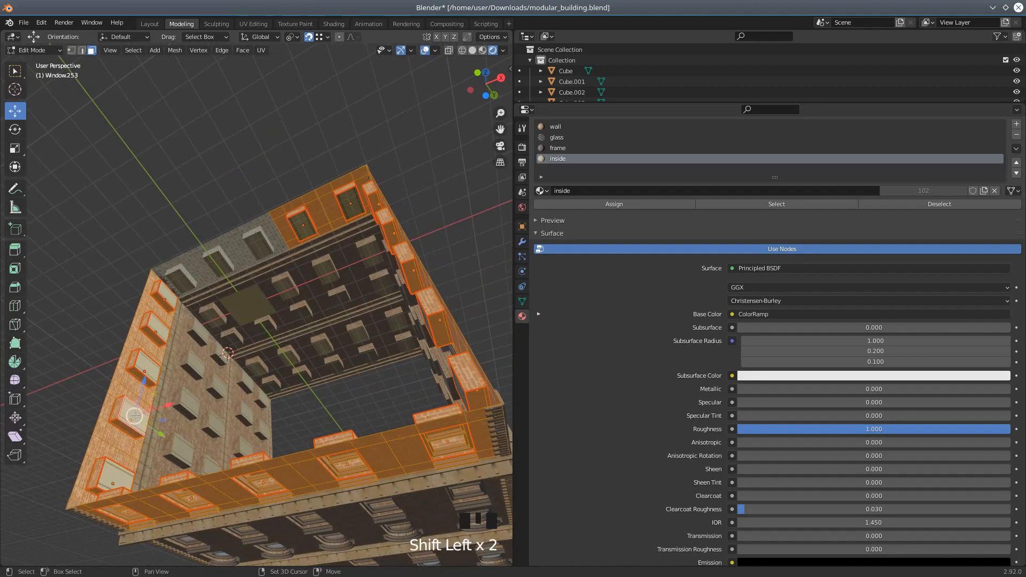
left_click(149, 374, "shift")
left_click(157, 325, "shift")
left_click(170, 293, "shift")
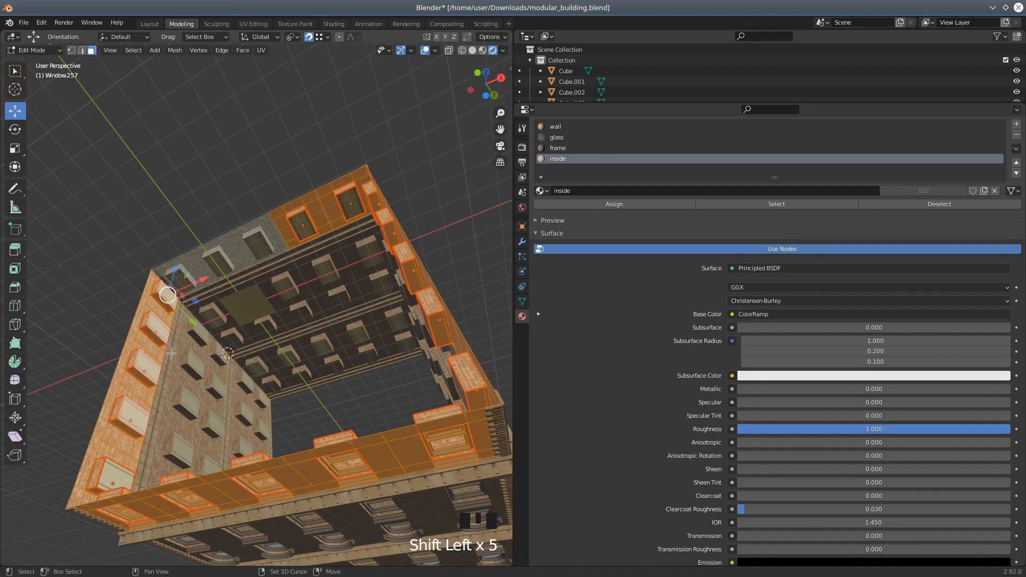
Correct the selection around the first two window boxes nearest the tiled row's corner, deselecting the second box's inside face
middle_click_drag(170, 293, 176, 484)
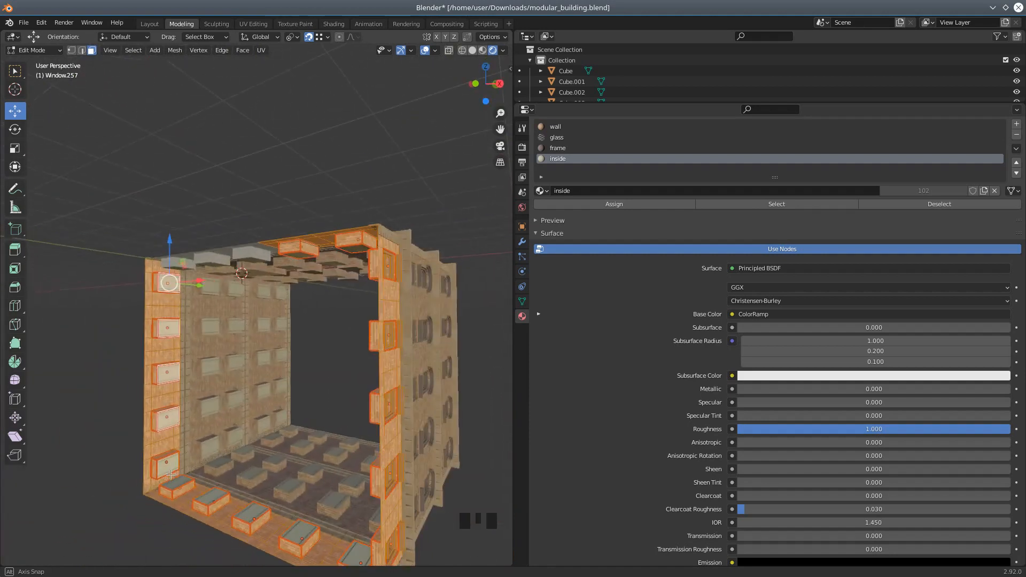
scroll(175, 485, "up", 2)
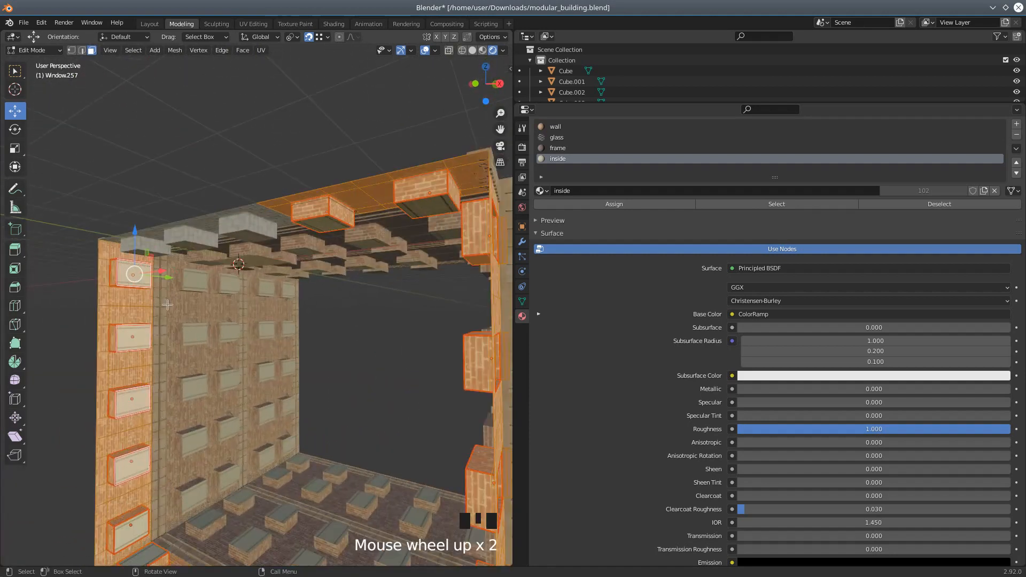
left_click(106, 296, "shift")
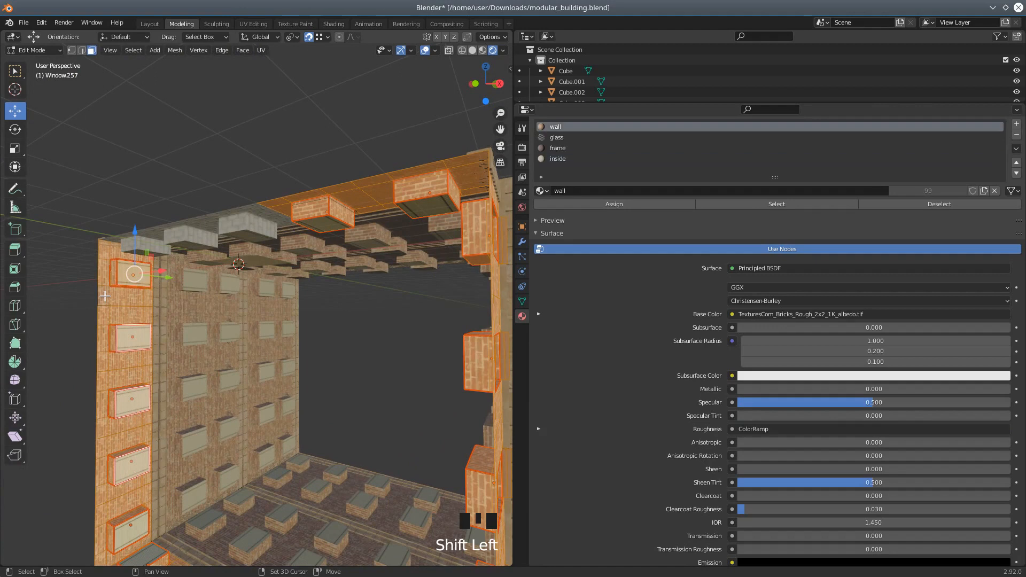
middle_click(136, 273, "shift")
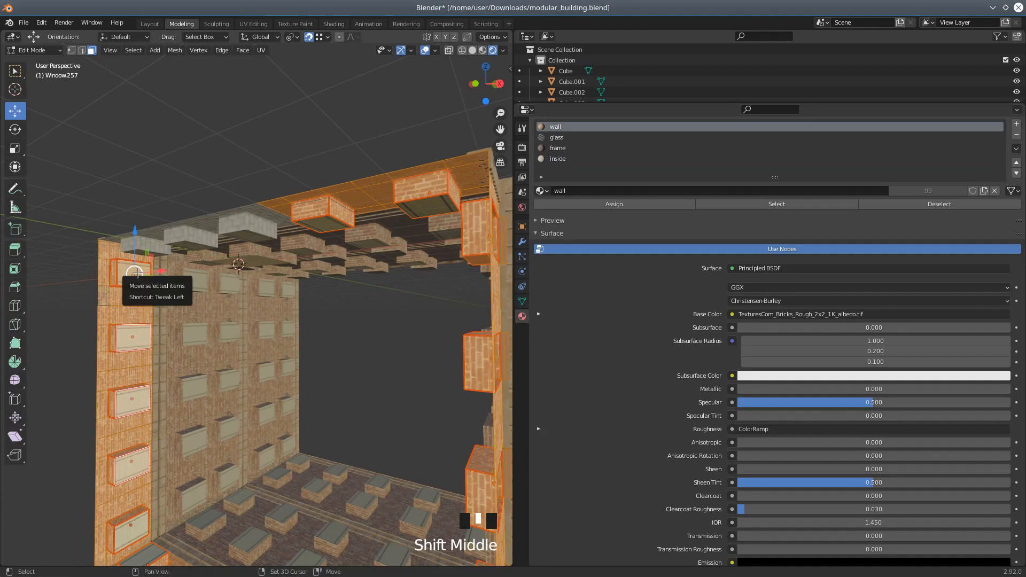
middle_click(134, 274, "shift")
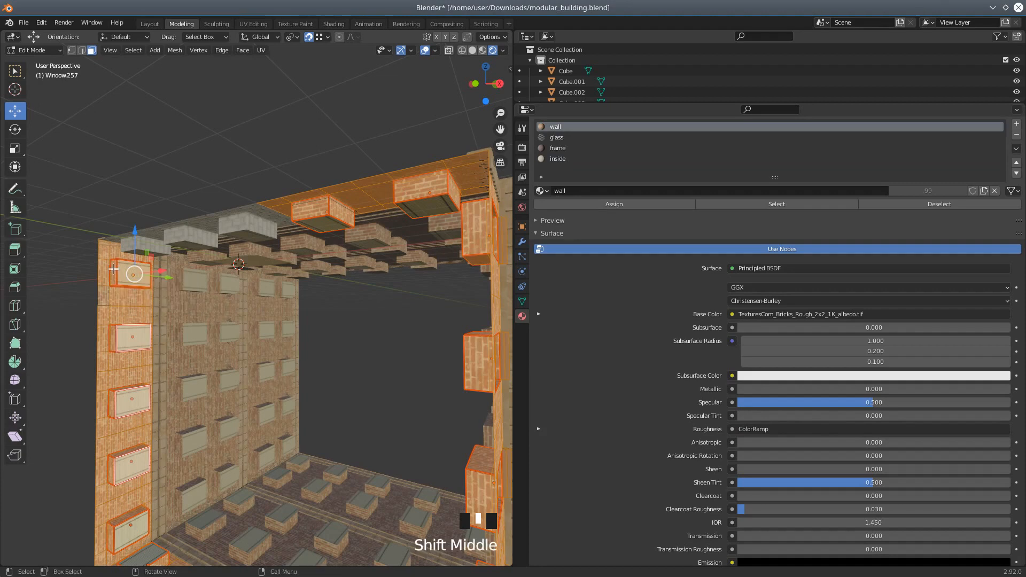
left_click(131, 336, "shift")
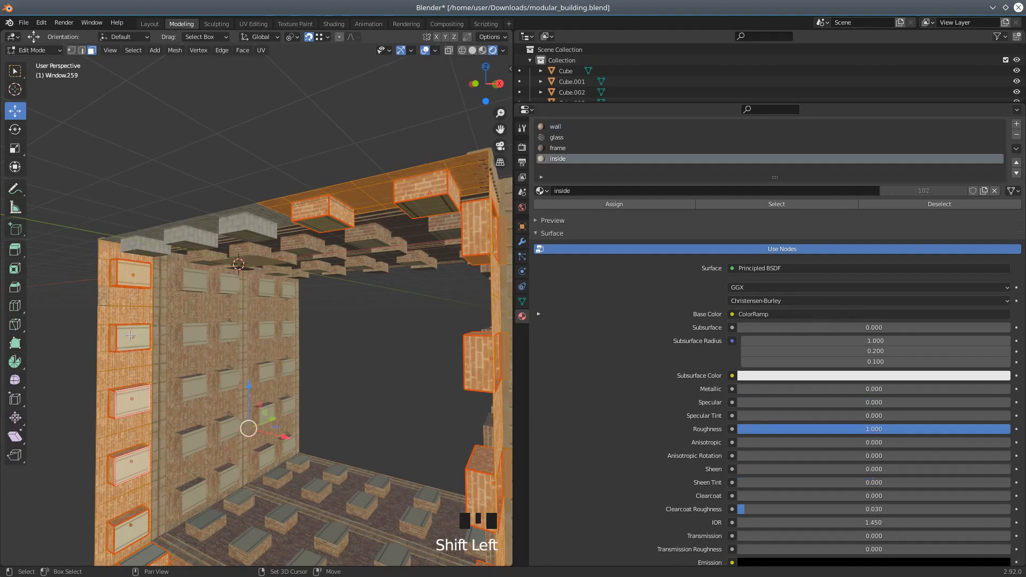
left_click(131, 336, "shift")
left_click(131, 335, "shift")
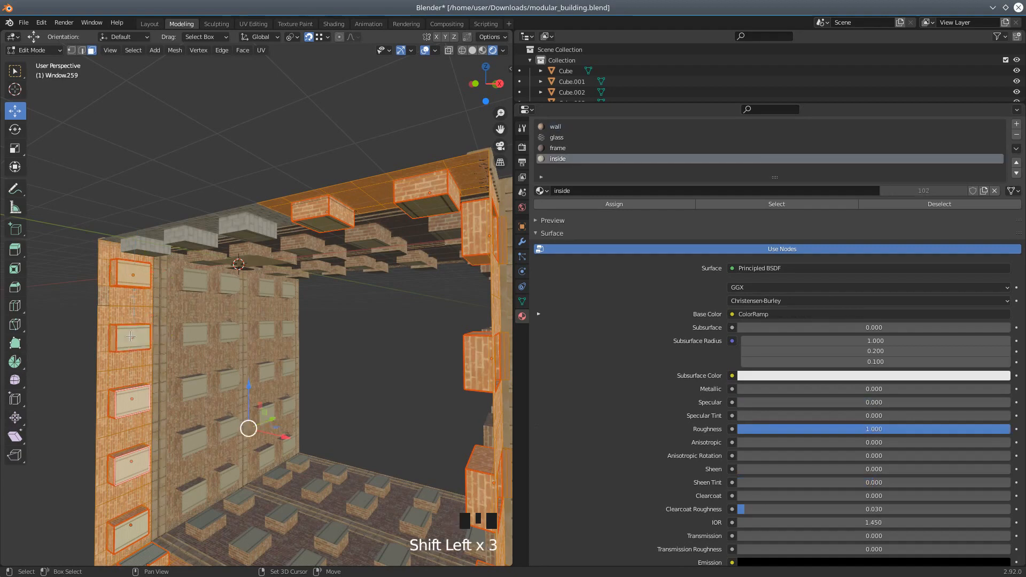
Toggle the inside-face selection again on the window boxes down the last side so those faces are excluded
mouse_move(136, 313)
middle_mouse_down()
mouse_move(206, 328)
mouse_move(131, 327)
middle_mouse_up()
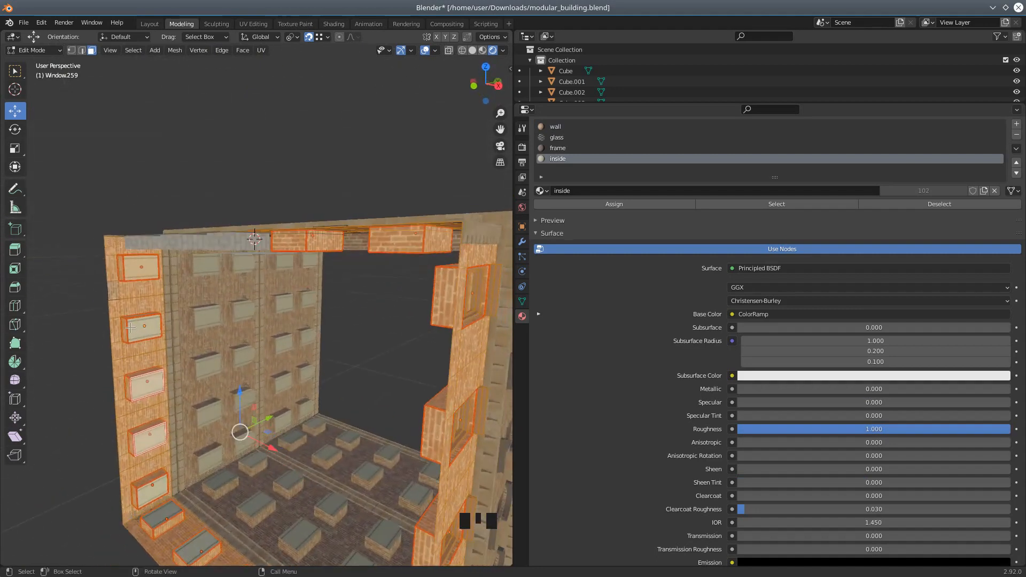
left_click(158, 488, "shift")
left_click(159, 488, "shift")
left_click(145, 440, "shift")
left_click(142, 419, "shift")
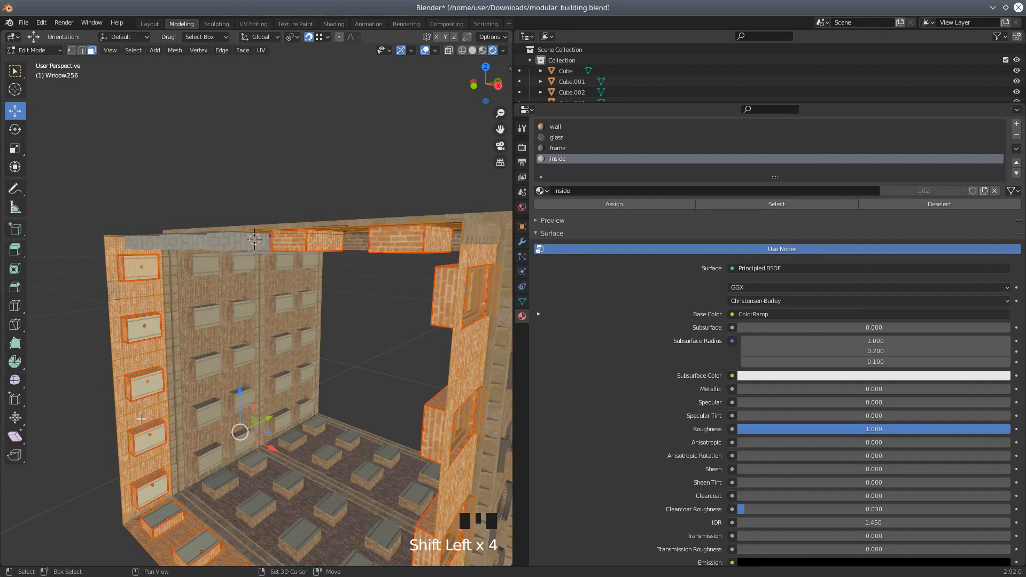
left_click(135, 327, "shift")
left_click(136, 268, "shift")
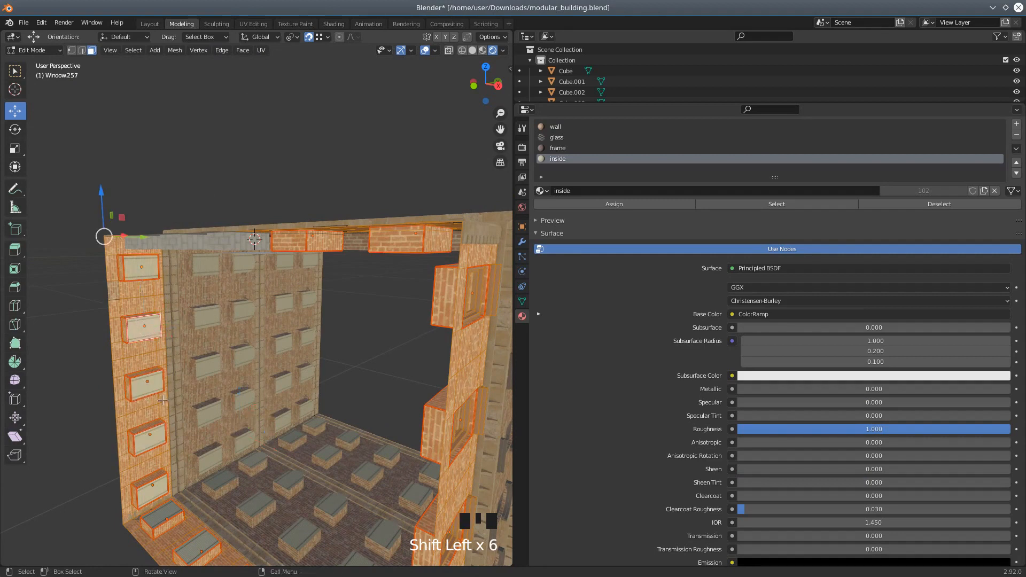
Replace the inside material in the active panel's selected slot with wall.001
scroll(163, 401, "down", 2)
middle_click_drag(182, 419, 302, 444)
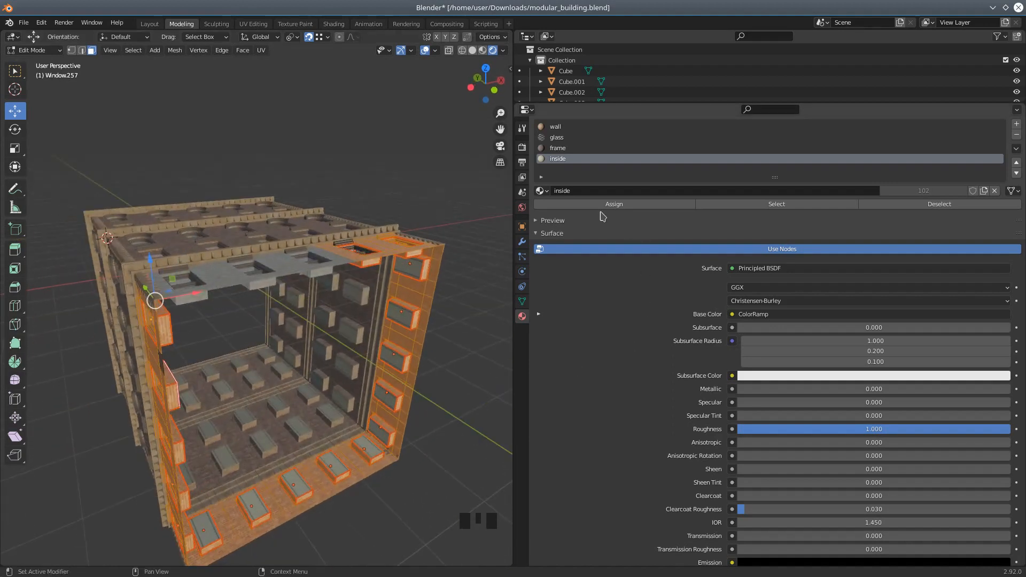
scroll(560, 216, "down", 1)
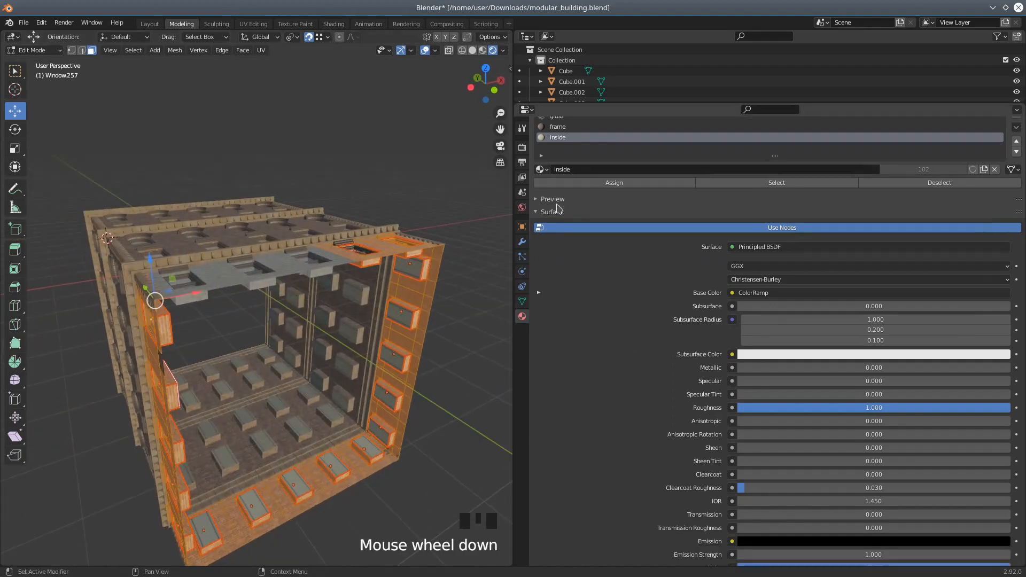
left_click(541, 170)
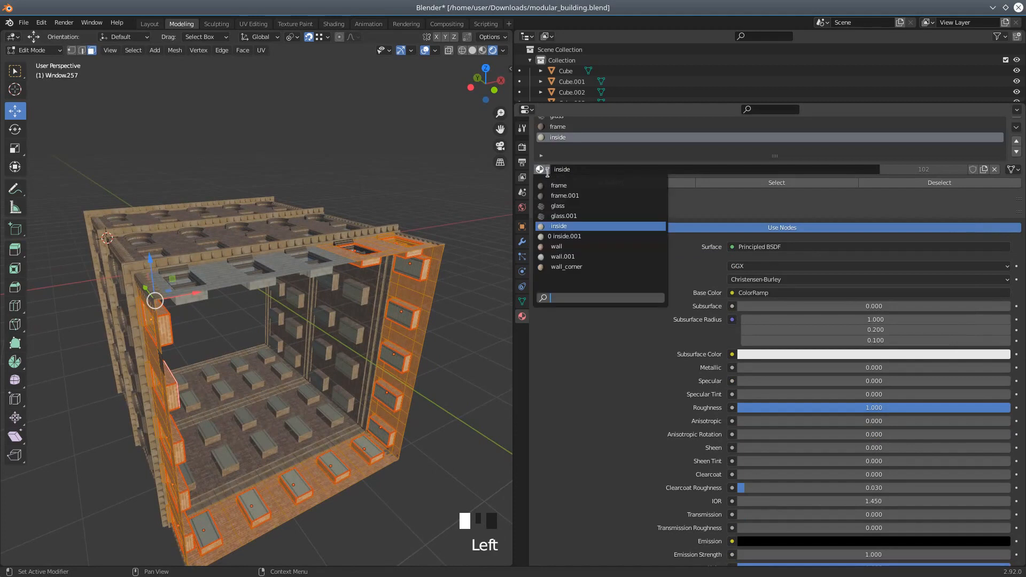
left_click(567, 257)
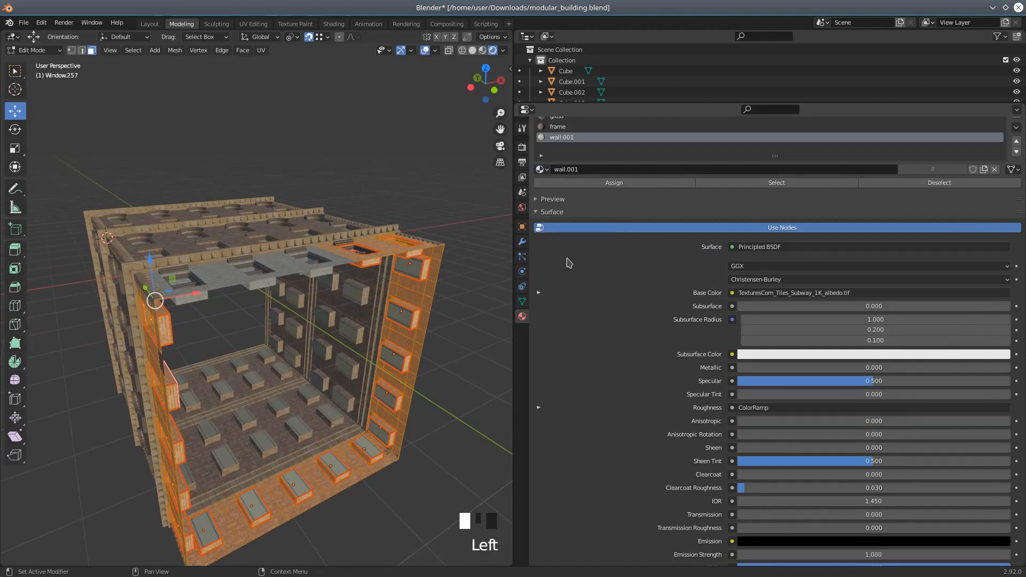
Assign the active material slot to the selected panel faces and return to Object Mode
scroll(485, 282, "down", 2)
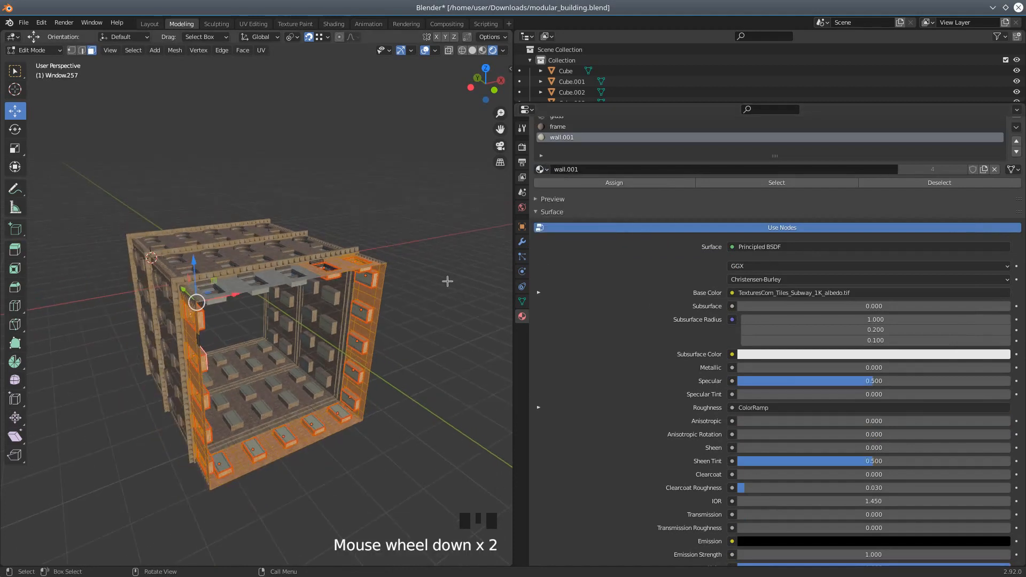
left_click(623, 188)
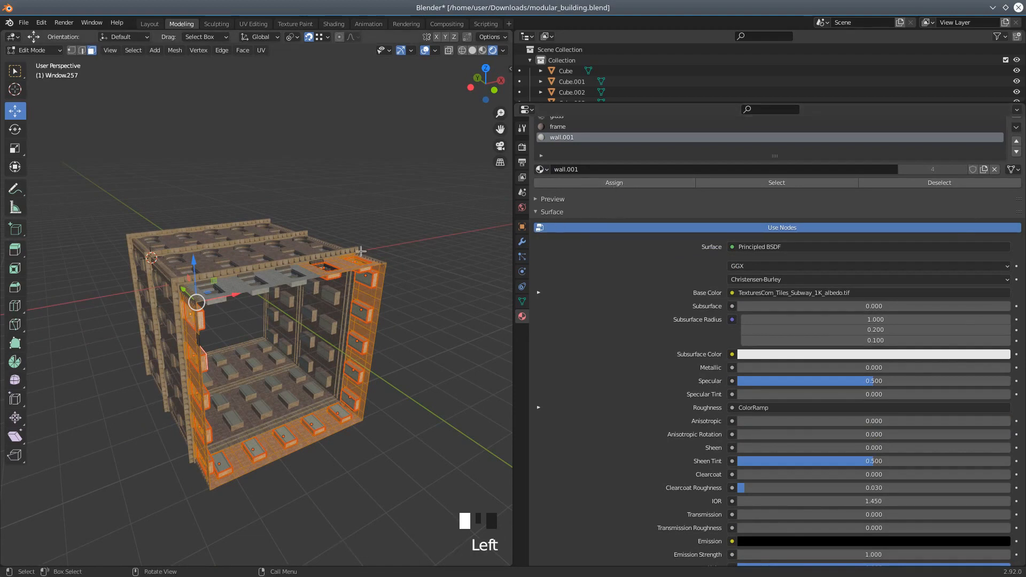
left_click(44, 51)
left_click(39, 60)
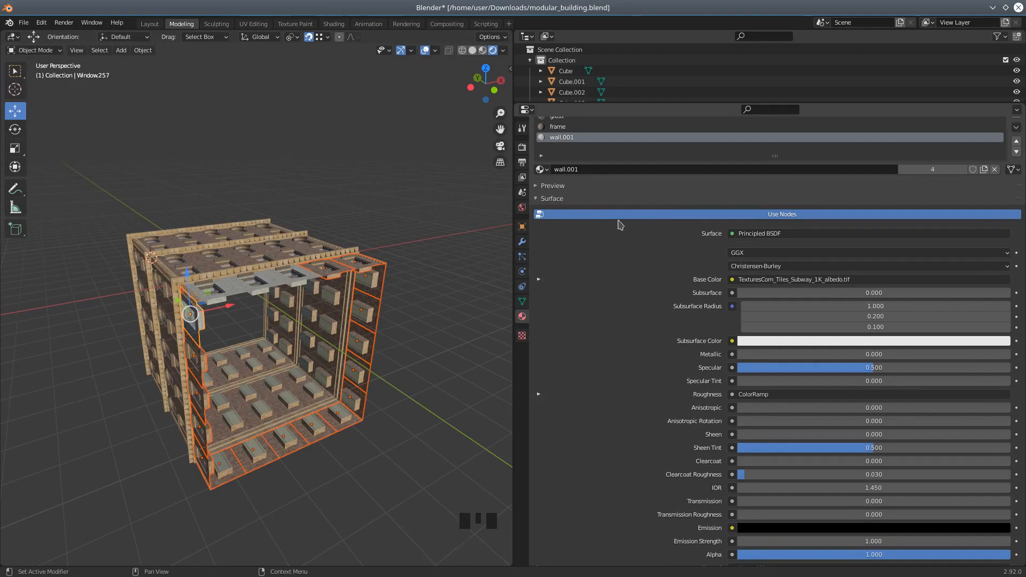
Check the panels around the tiled row, then unlink wall.001 from the active panel's last material slot
middle_click_drag(459, 270, 492, 272)
scroll(419, 319, "up", 4)
middle_click_drag(398, 307, 433, 345)
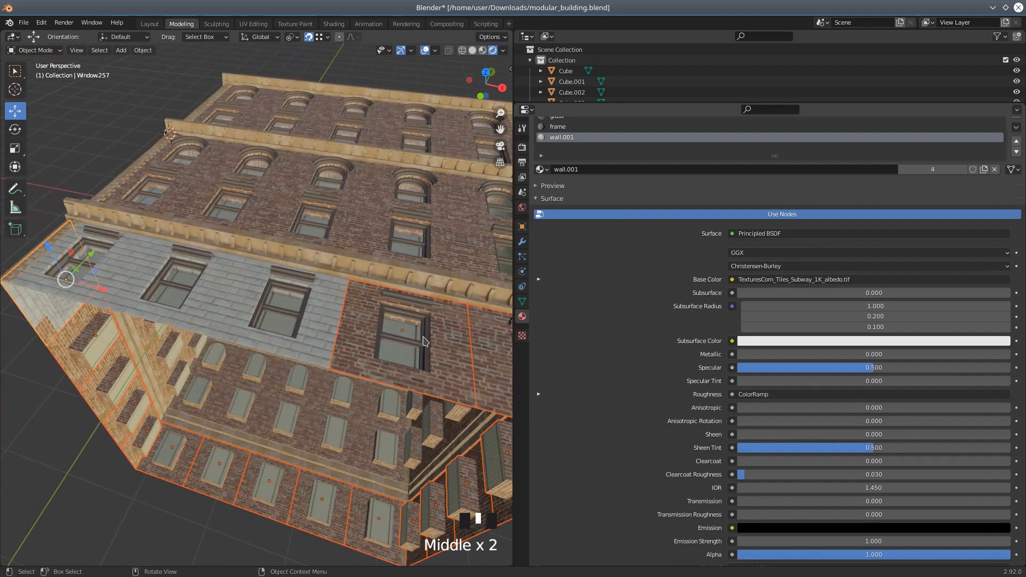
scroll(433, 345, "down", 2)
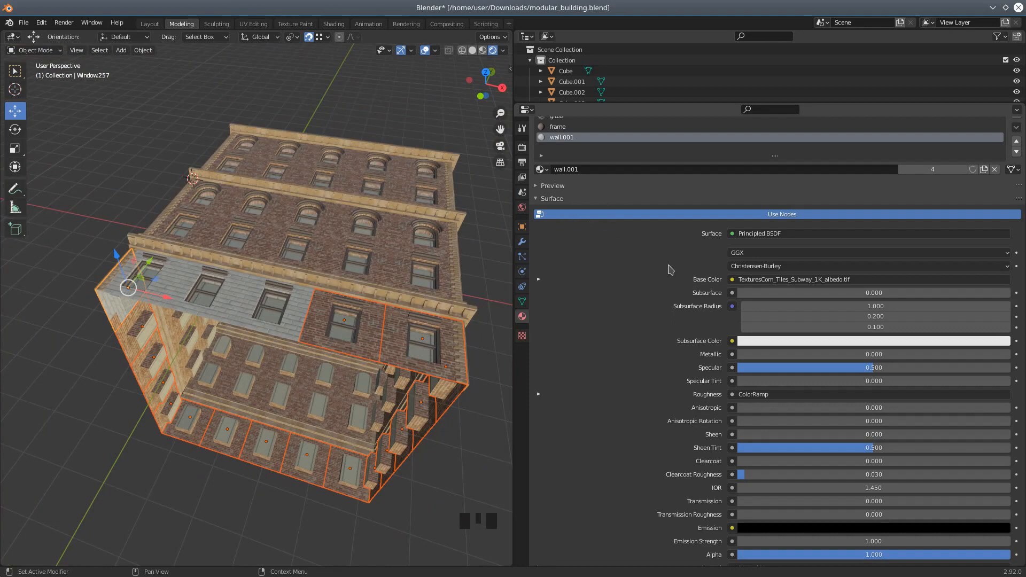
middle_click_drag(375, 330, 505, 278)
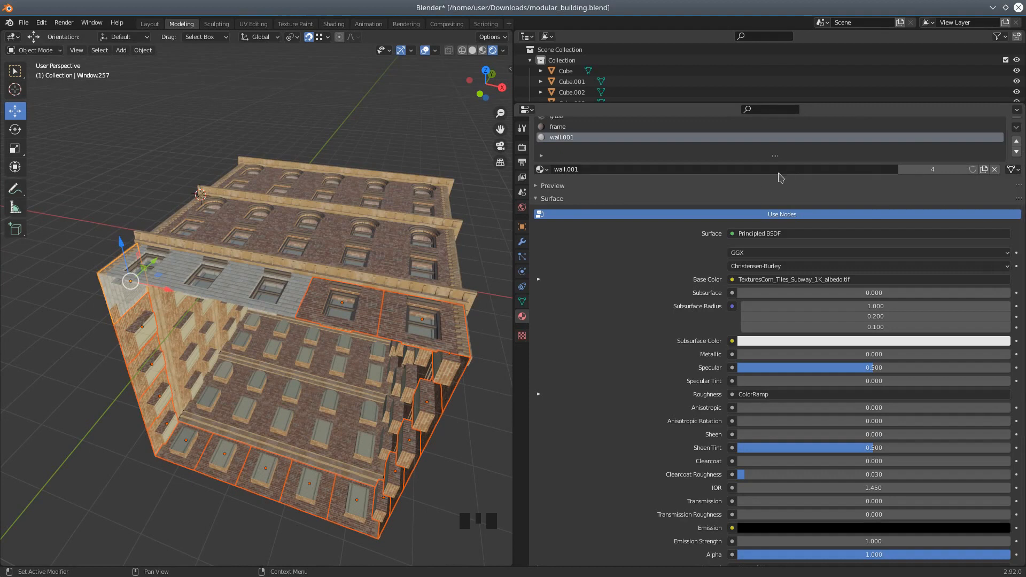
left_click(994, 169)
left_click(996, 171)
left_click(997, 171)
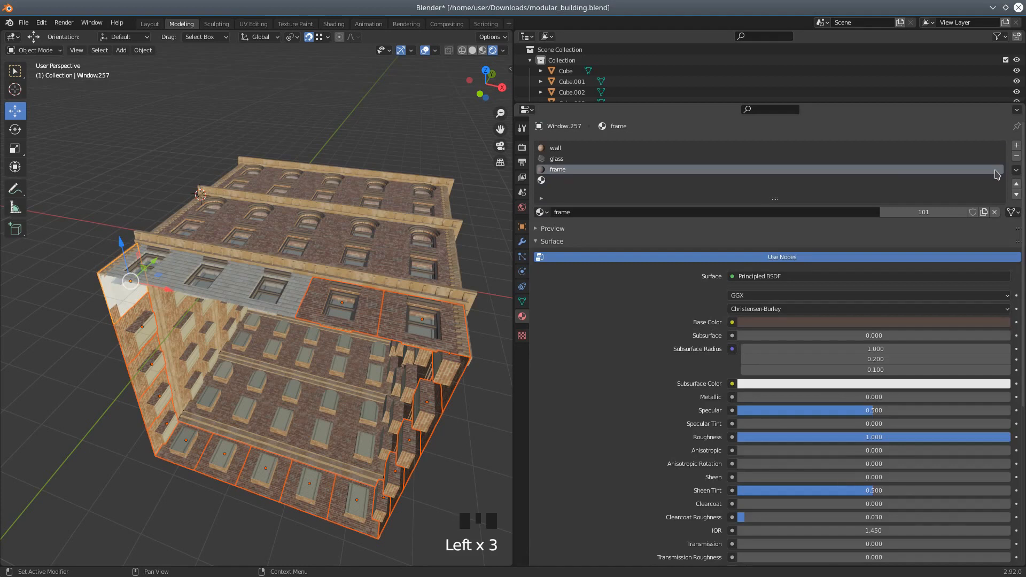
Remove all the material slots from the active window panel
left_click(1018, 156)
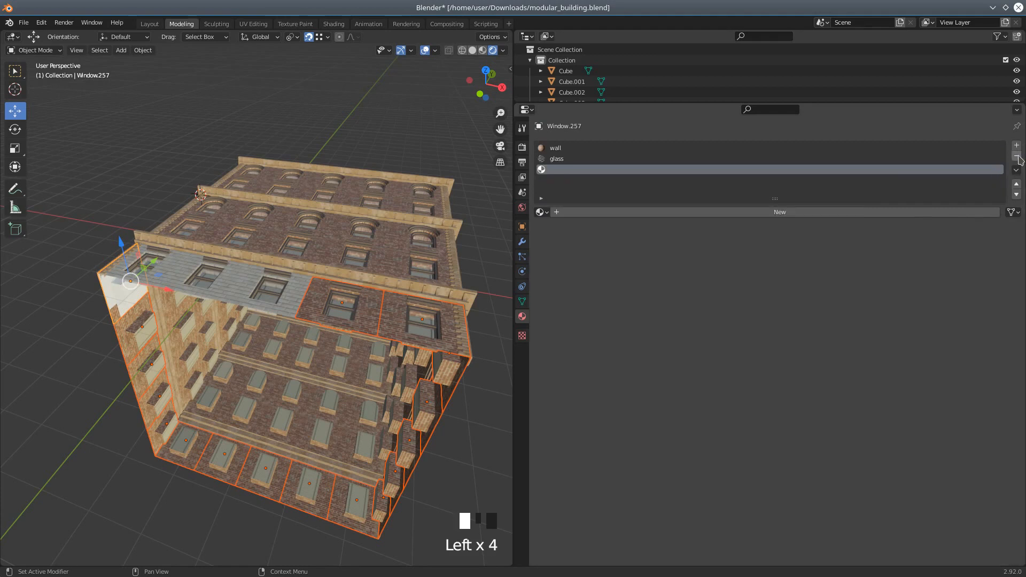
left_click(1017, 156)
left_click(1018, 156)
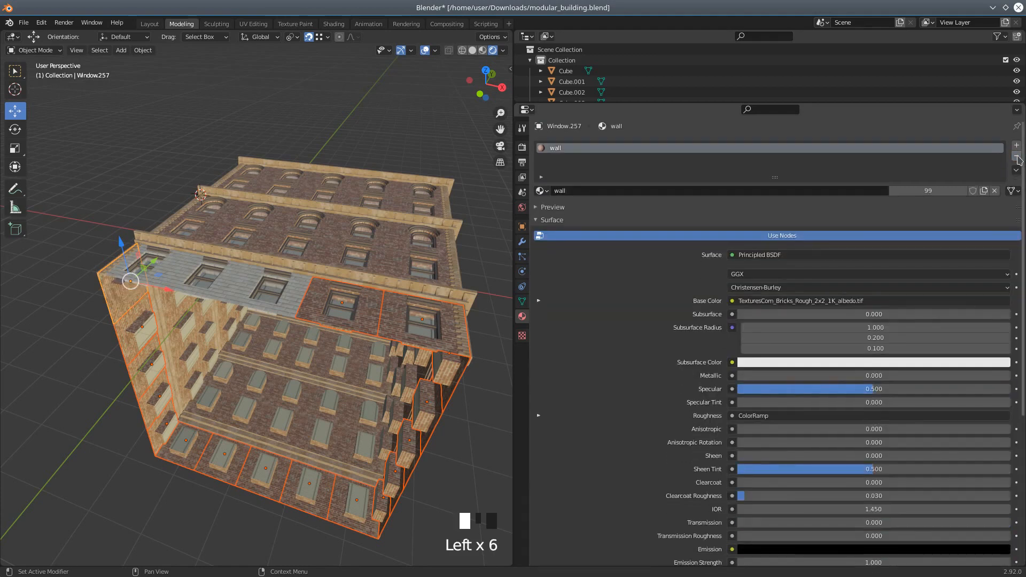
left_click(1018, 156)
Make the third tiled front panel active and copy its materials to all selected lowest-floor window panels
mouse_move(376, 318)
middle_mouse_down()
mouse_move(399, 342)
mouse_move(391, 326)
middle_mouse_up()
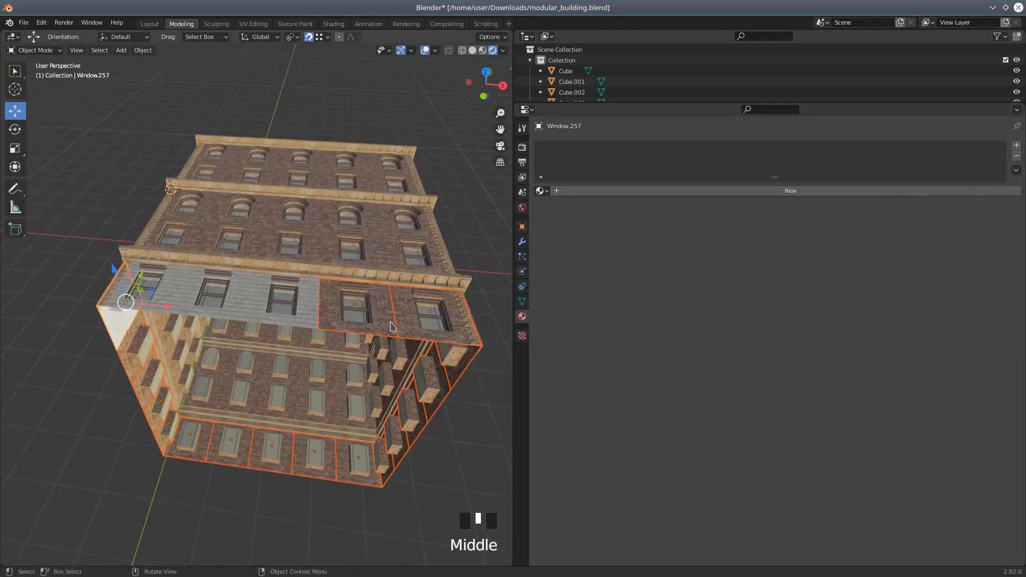
left_click(303, 323, "shift")
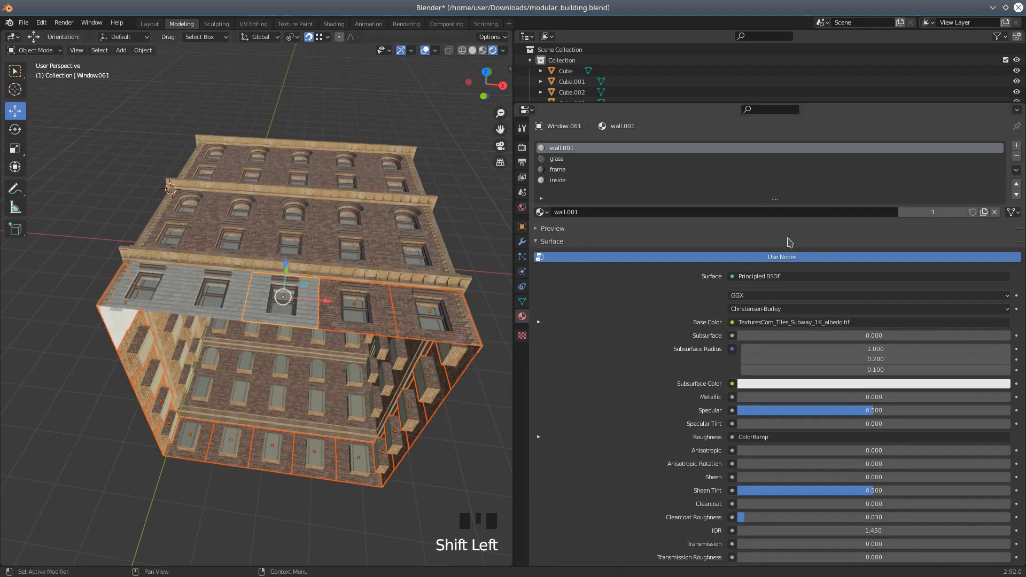
left_click(1017, 171)
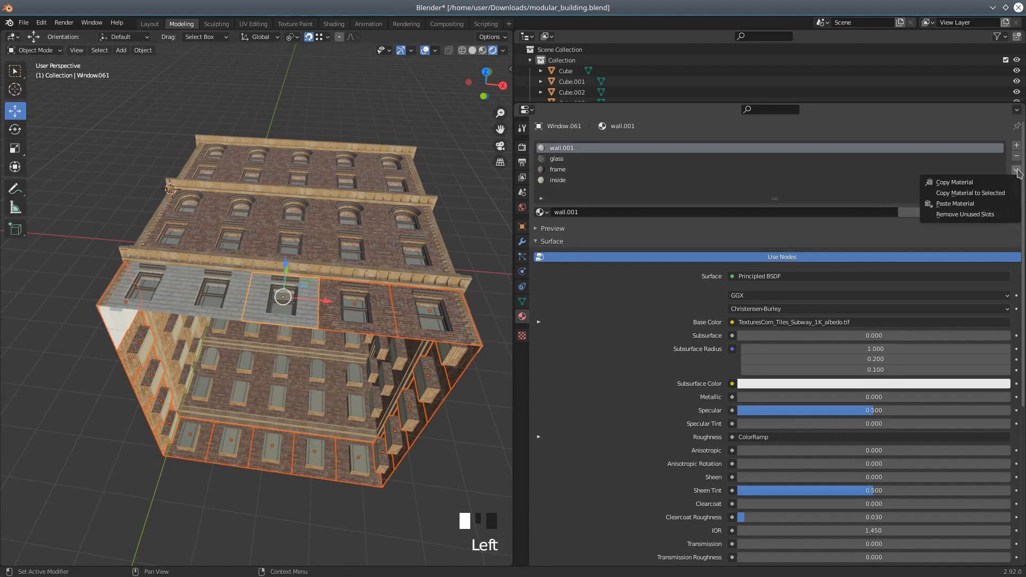
left_click(989, 197)
Select the lowest-floor corner panel whose tiles look different and enable the Face Orientation overlay
middle_click_drag(229, 309, 320, 361)
scroll(261, 219, "down", 1)
scroll(261, 219, "down", 1)
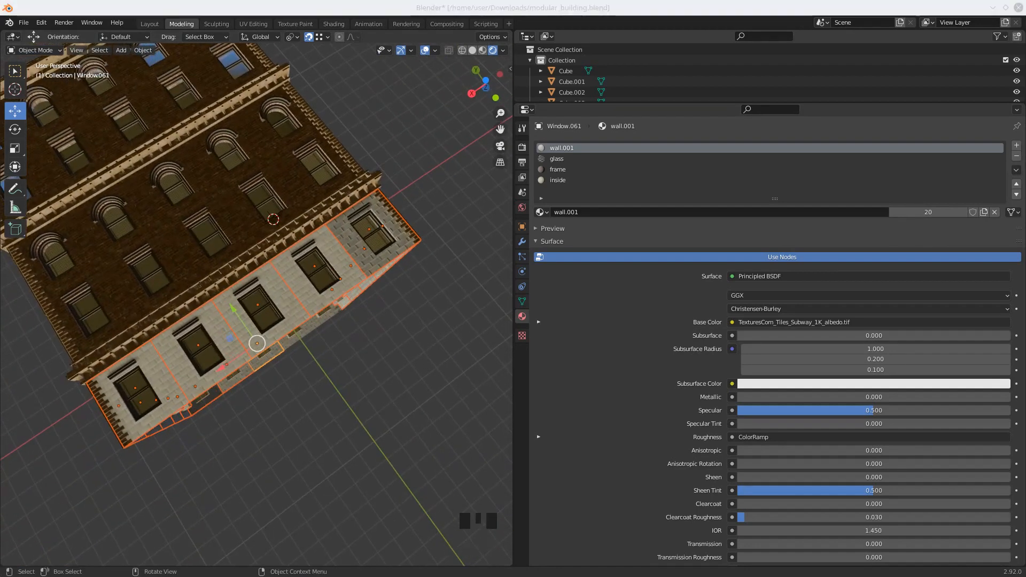
scroll(363, 364, "up", 2)
scroll(364, 364, "up", 1)
middle_click_drag(364, 364, 285, 324)
left_click(283, 319)
scroll(273, 346, "down", 2)
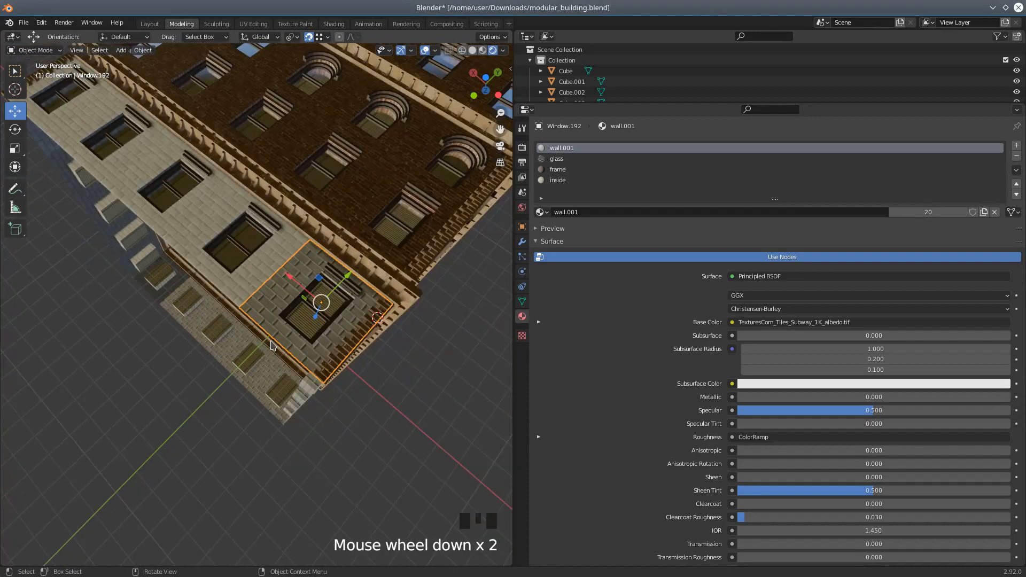
middle_click_drag(335, 360, 425, 63)
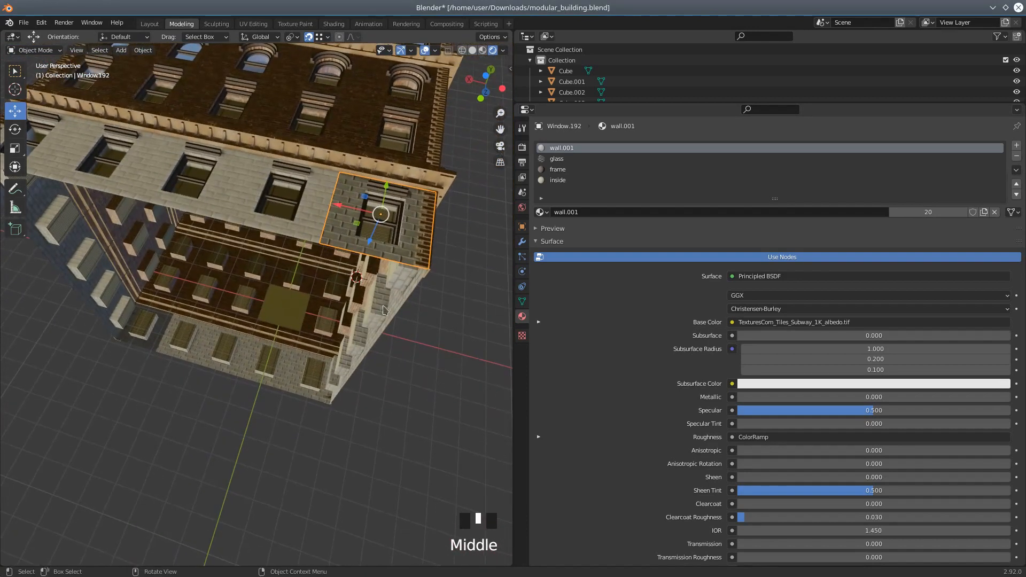
left_click(436, 51)
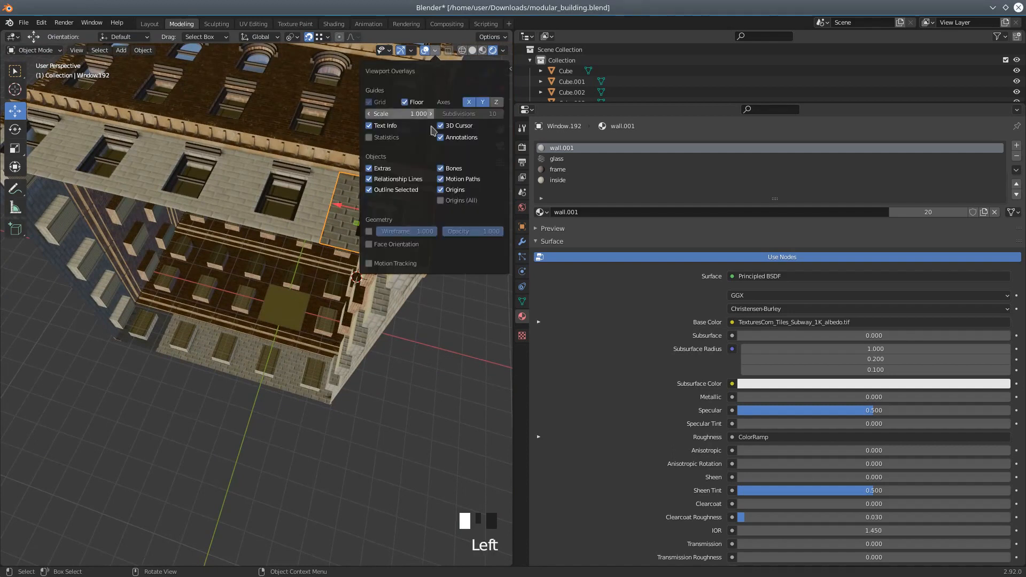
left_click(369, 245)
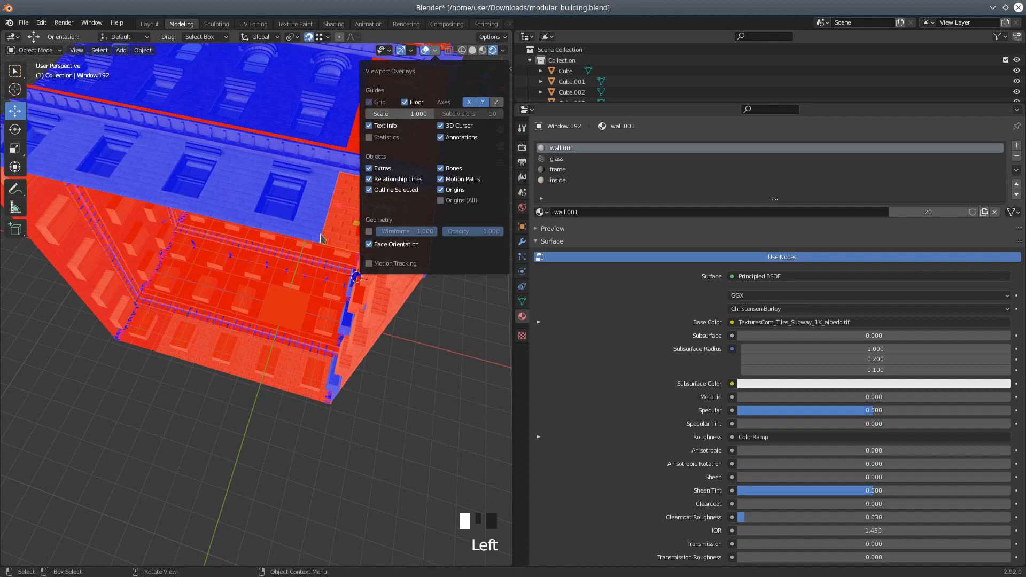
Select every object of the building in wireframe display and enter Edit Mode
scroll(321, 238, "down", 2)
middle_click_drag(298, 263, 330, 270)
scroll(330, 270, "down", 2)
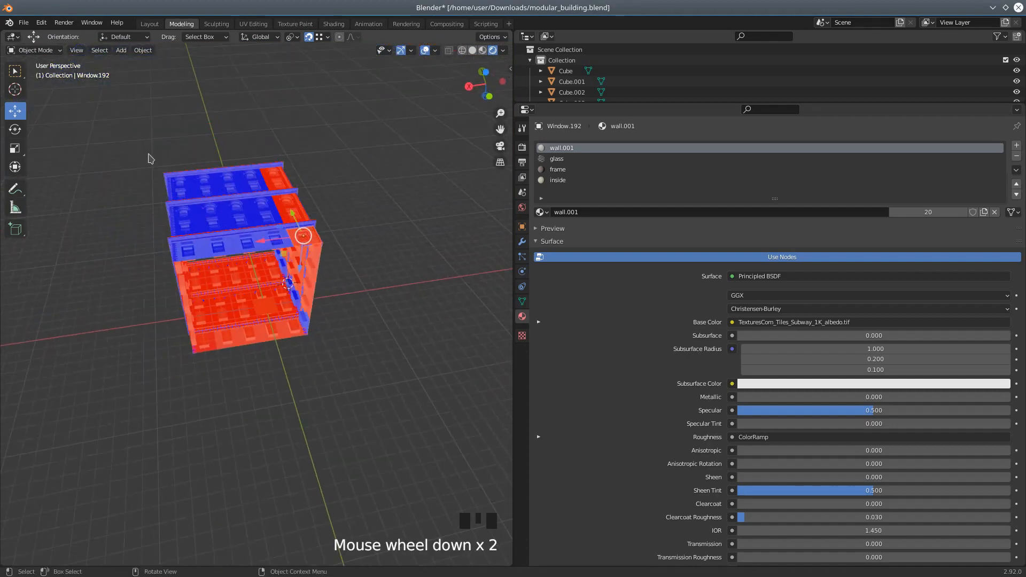
left_click(462, 50)
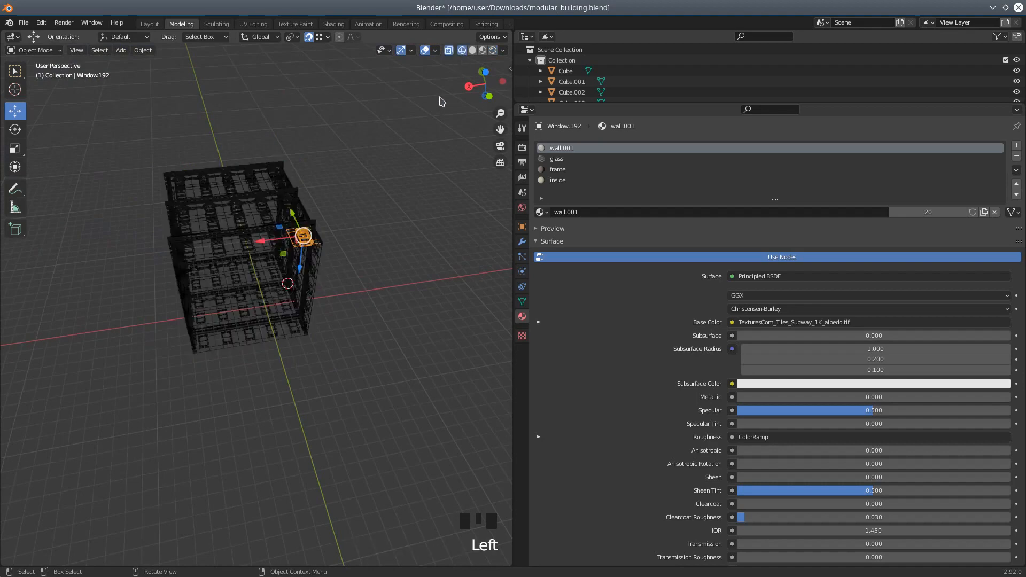
key("b")
left_click_drag(122, 127, 374, 387)
left_click(101, 56)
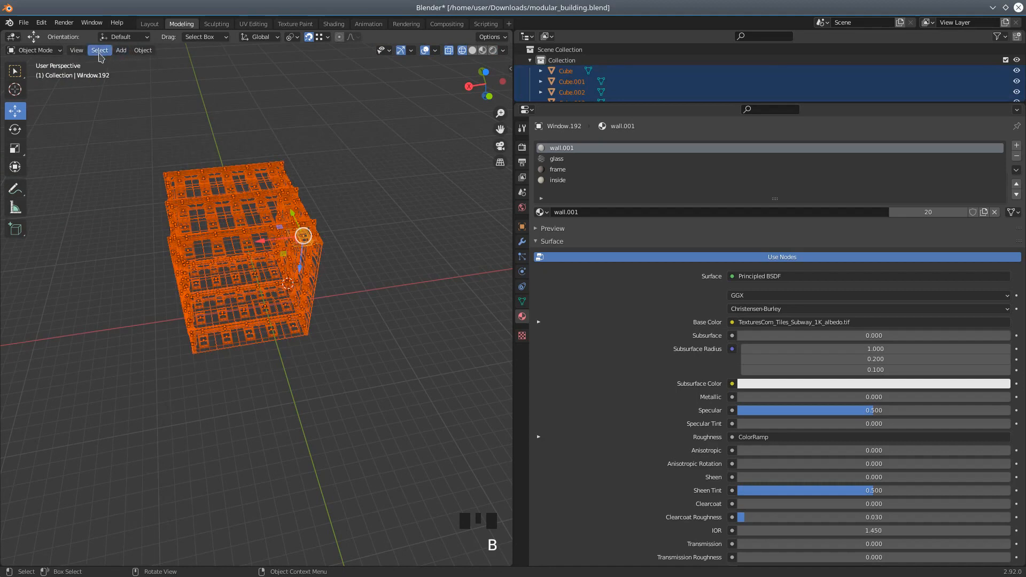
left_click(48, 51)
left_click(47, 74)
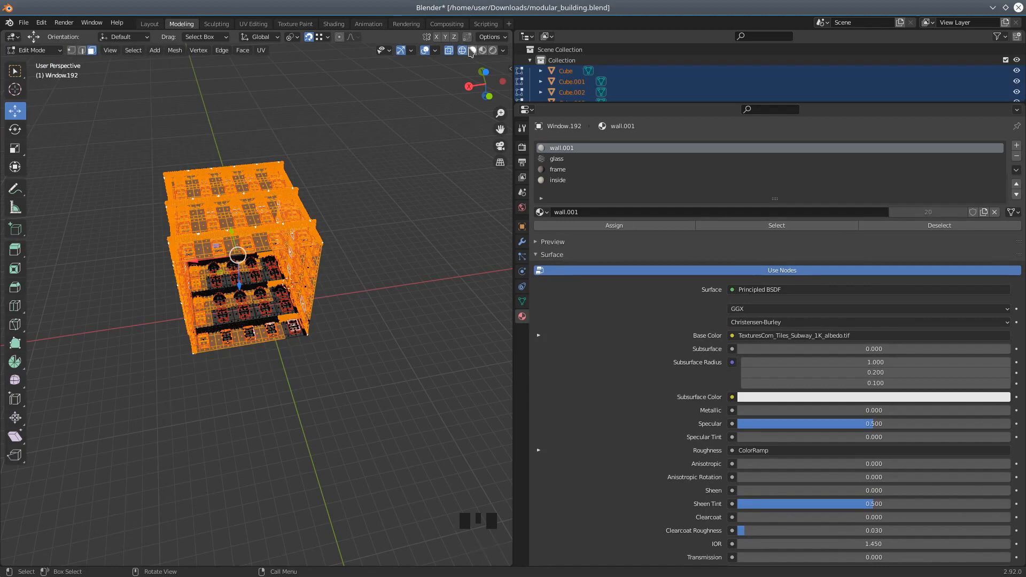
Select all faces of the building and recalculate their normals to the outside
key("b")
left_click_drag(123, 136, 368, 389)
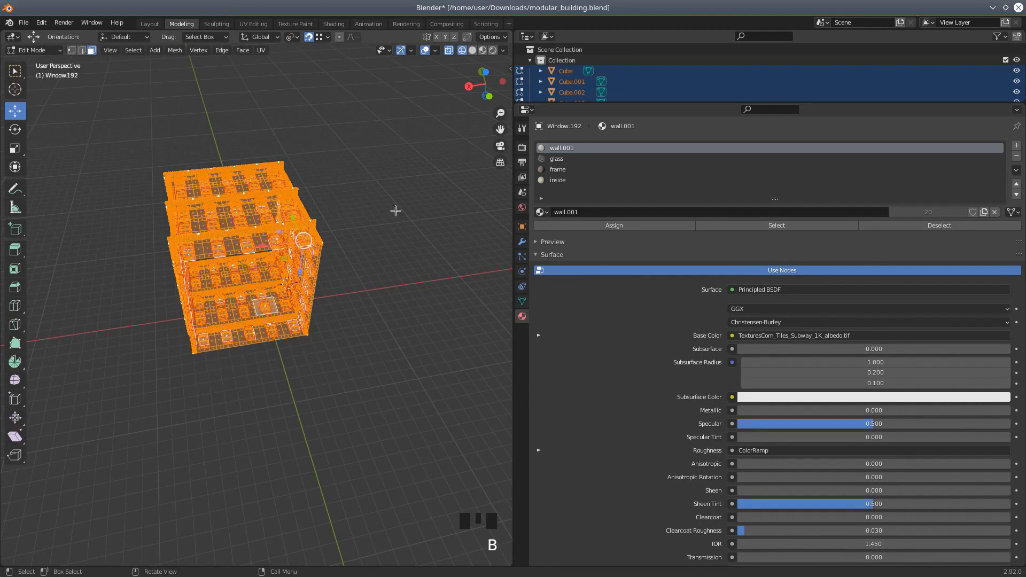
left_click(175, 50)
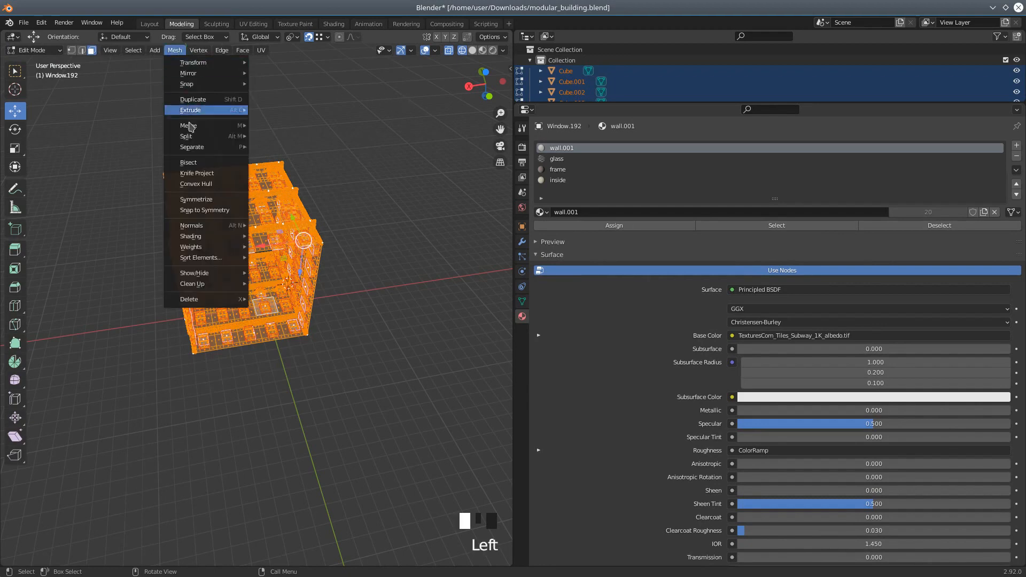
mouse_move(217, 227)
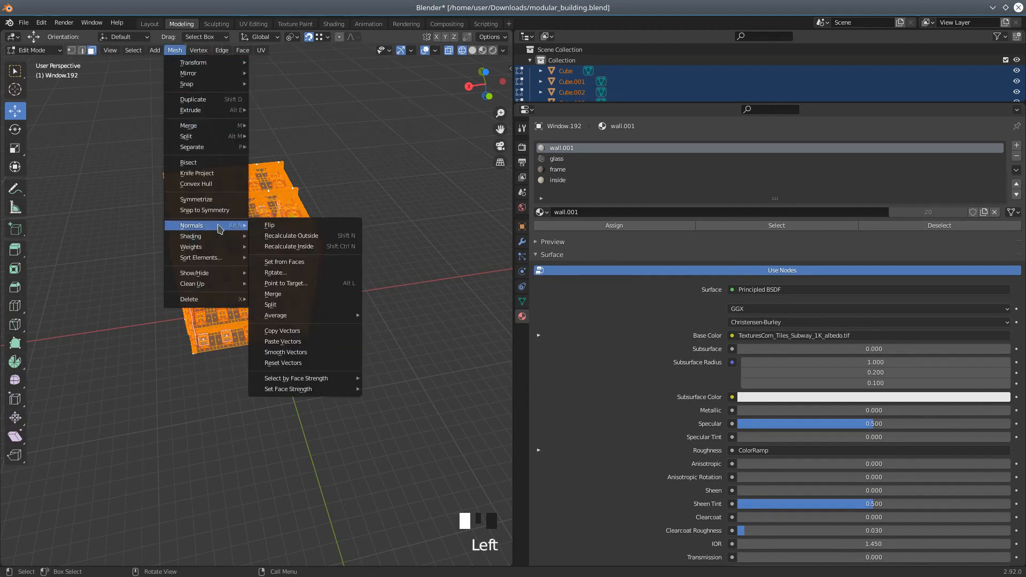
left_click(310, 234)
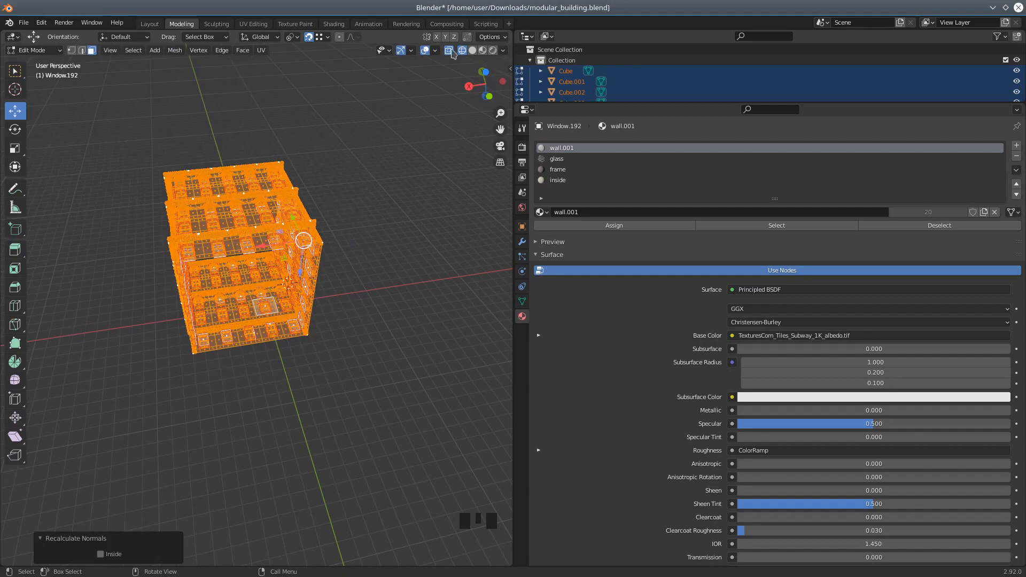
Switch the viewport to rendered shading and check the face orientation around the building
left_click(435, 51)
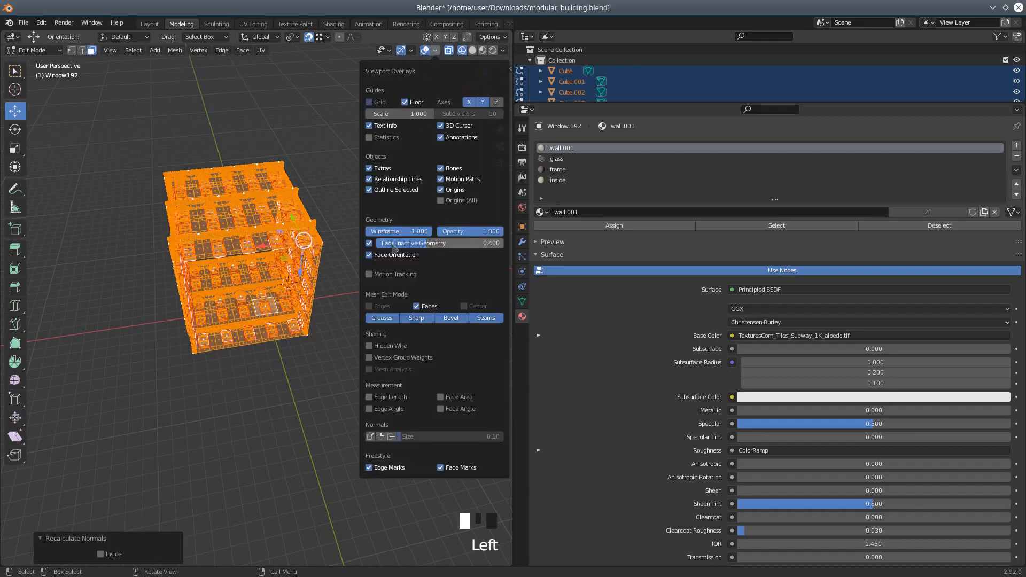
left_click(495, 53)
scroll(359, 138, "up", 2)
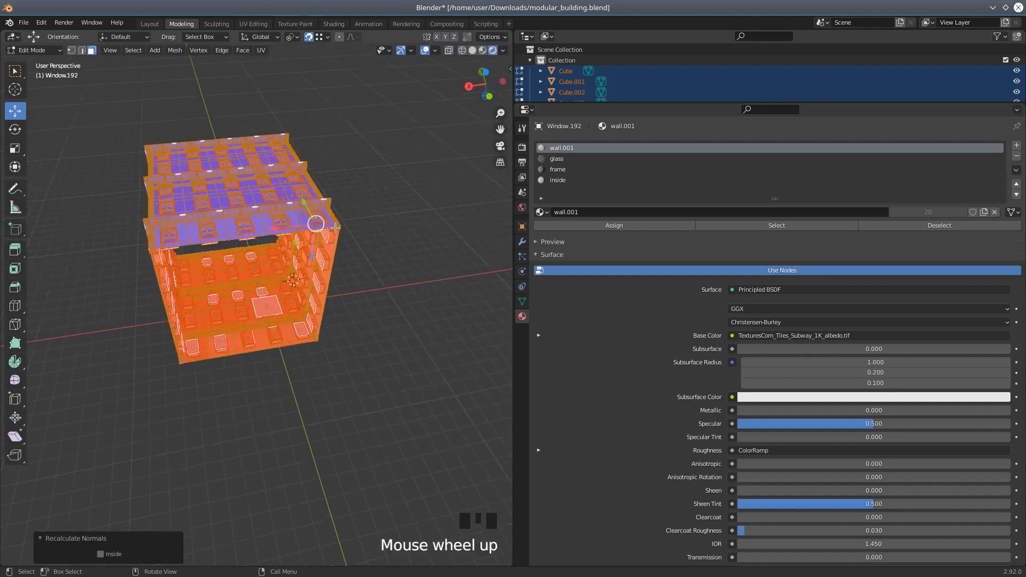
middle_click_drag(359, 138, 322, 249)
scroll(323, 250, "up", 3)
middle_click_drag(389, 292, 305, 246)
scroll(300, 381, "down", 3)
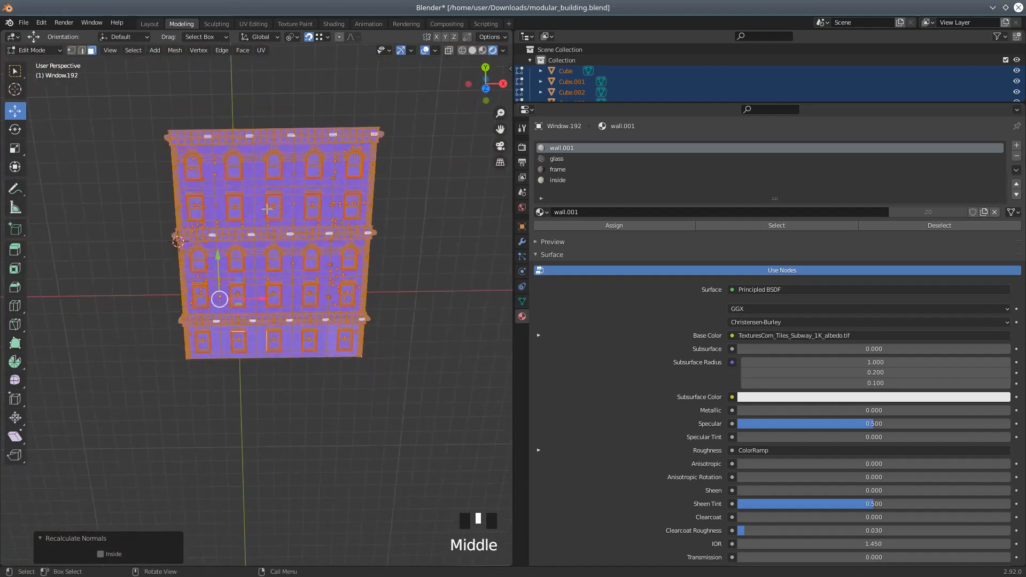
Return to Object Mode and disable the Face Orientation overlay
left_click(32, 51)
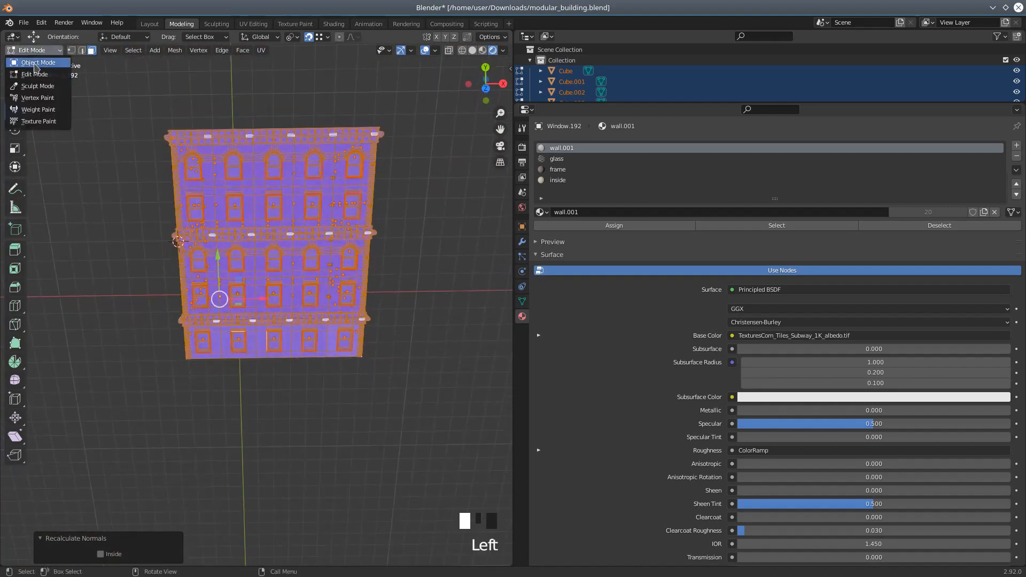
left_click(32, 61)
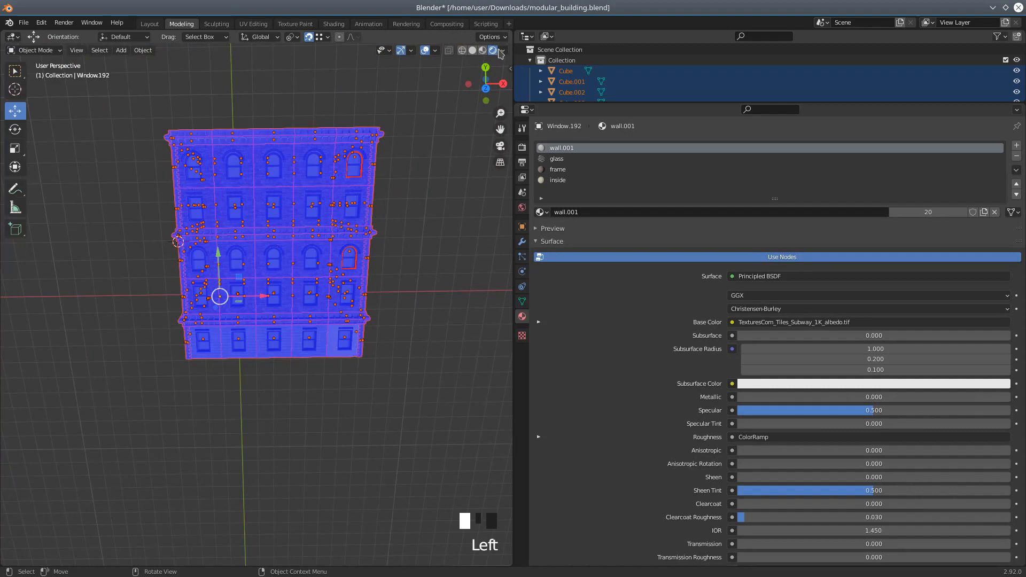
left_click(436, 51)
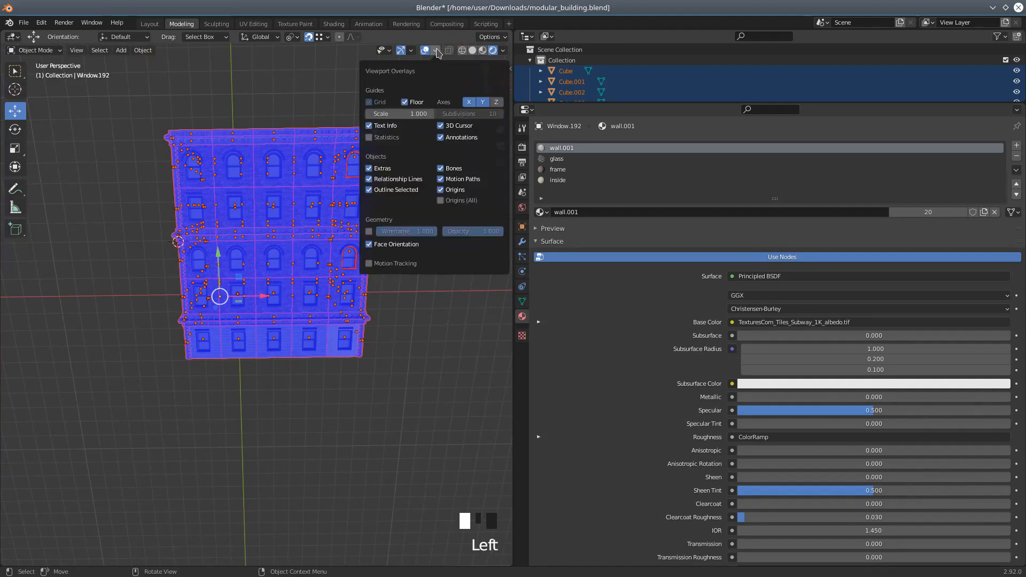
left_click(369, 244)
Apply all transforms (location, rotation and scale) to the selected building objects
middle_click_drag(278, 300, 314, 416)
scroll(314, 416, "up", 2)
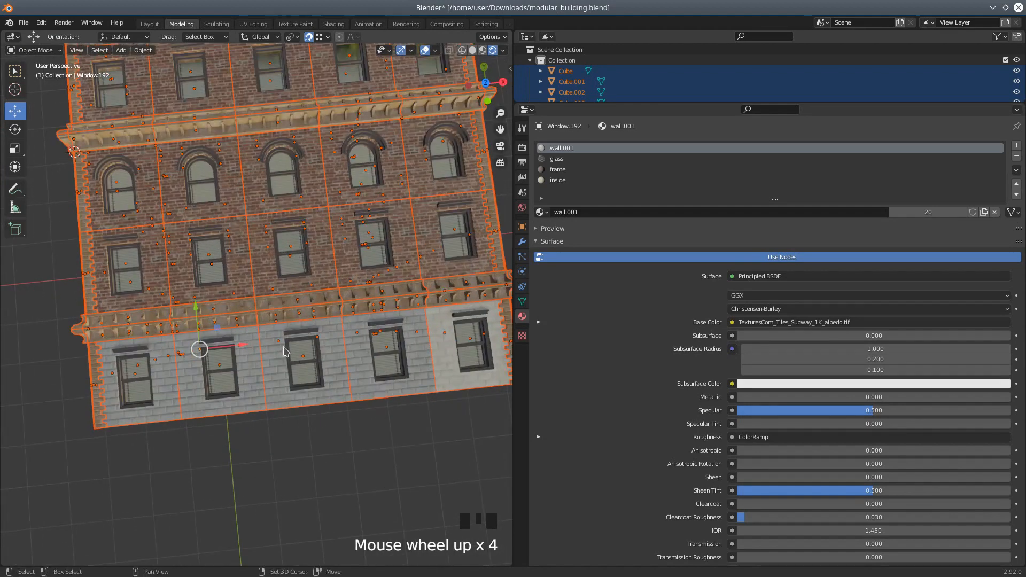
middle_click_drag(254, 352, 242, 296, "shift")
scroll(277, 346, "down", 3)
left_click(143, 50)
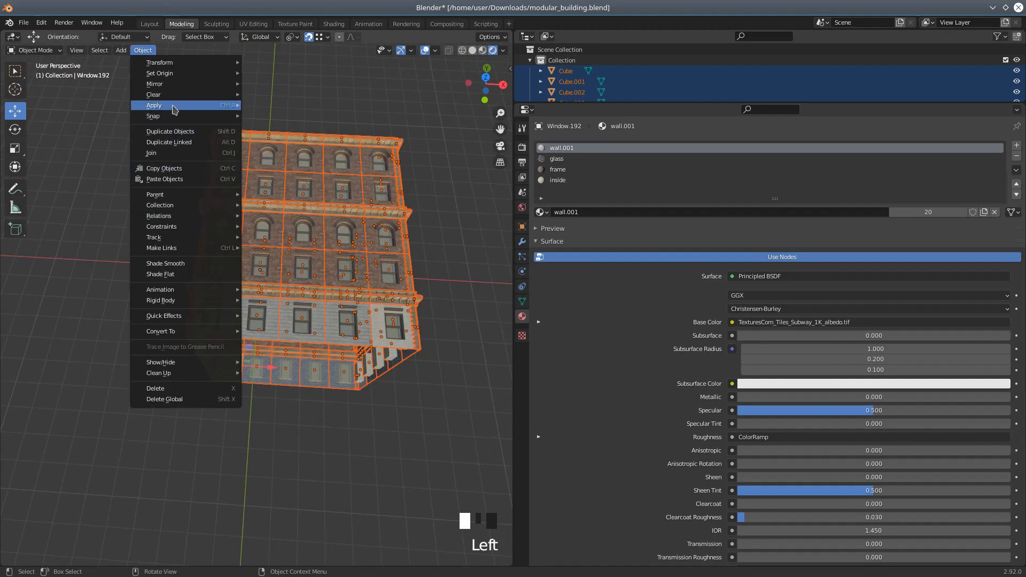
mouse_move(172, 108)
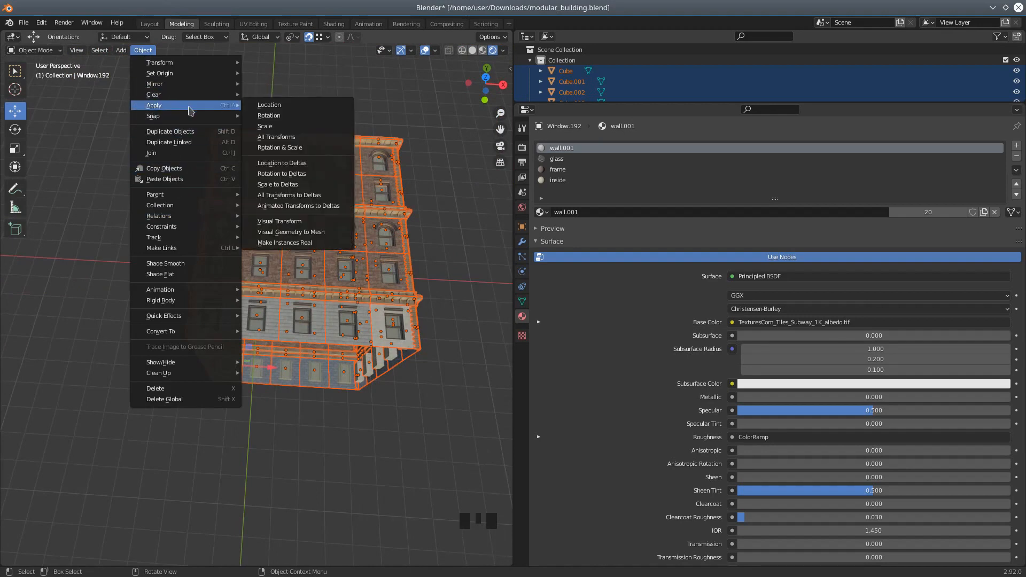
left_click(280, 138)
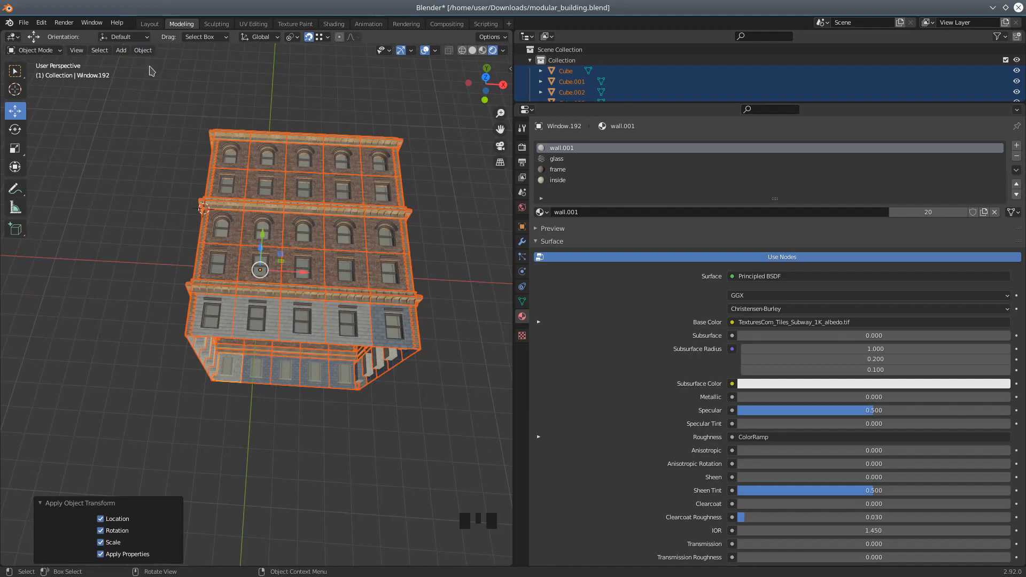
Set the origin of each selected building object to its geometry
left_click(142, 49)
mouse_move(152, 75)
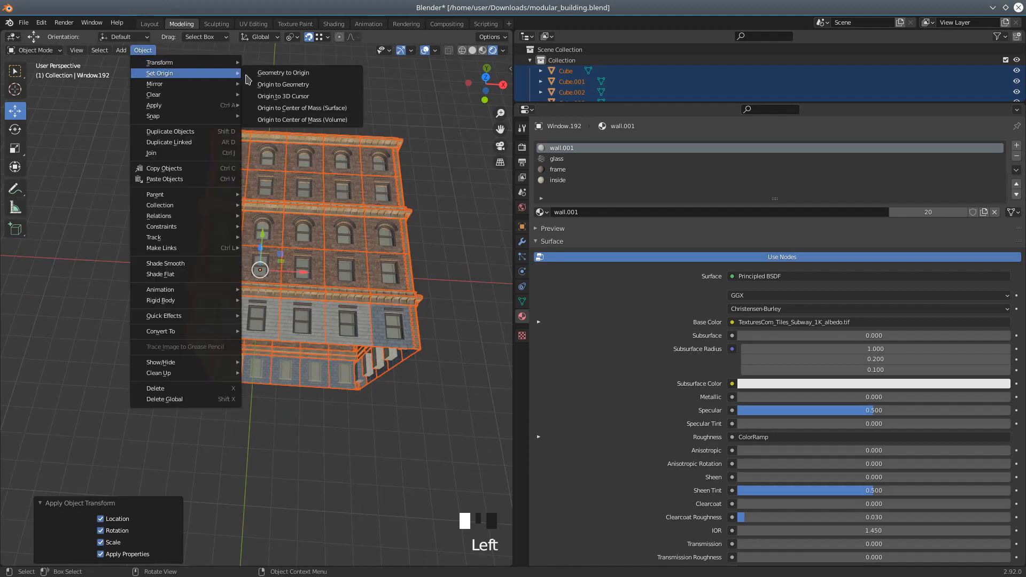
left_click(276, 85)
Save the modular_building.blend file
scroll(239, 153, "up", 2)
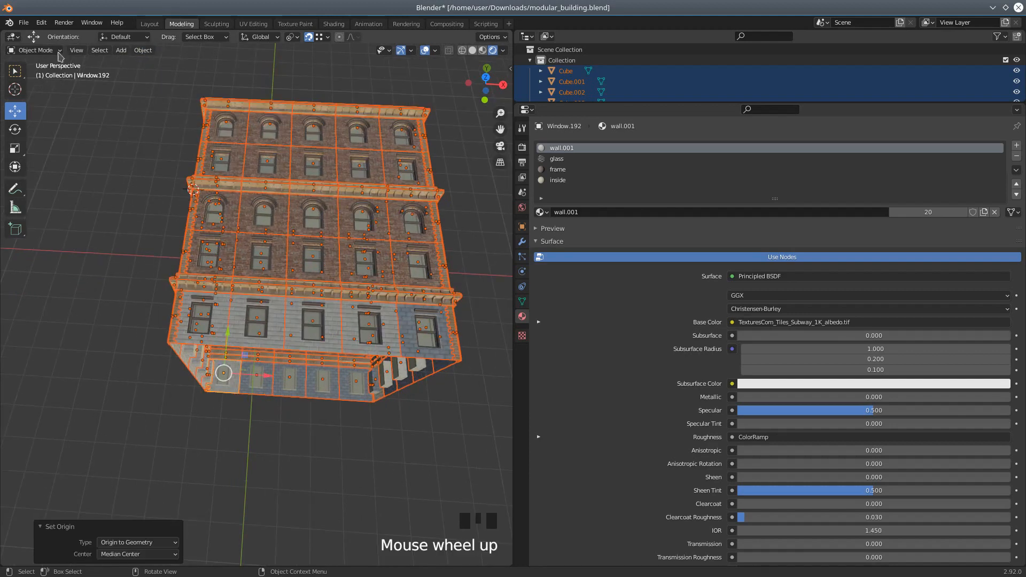
middle_click_drag(86, 114, 32, 49)
left_click(24, 22)
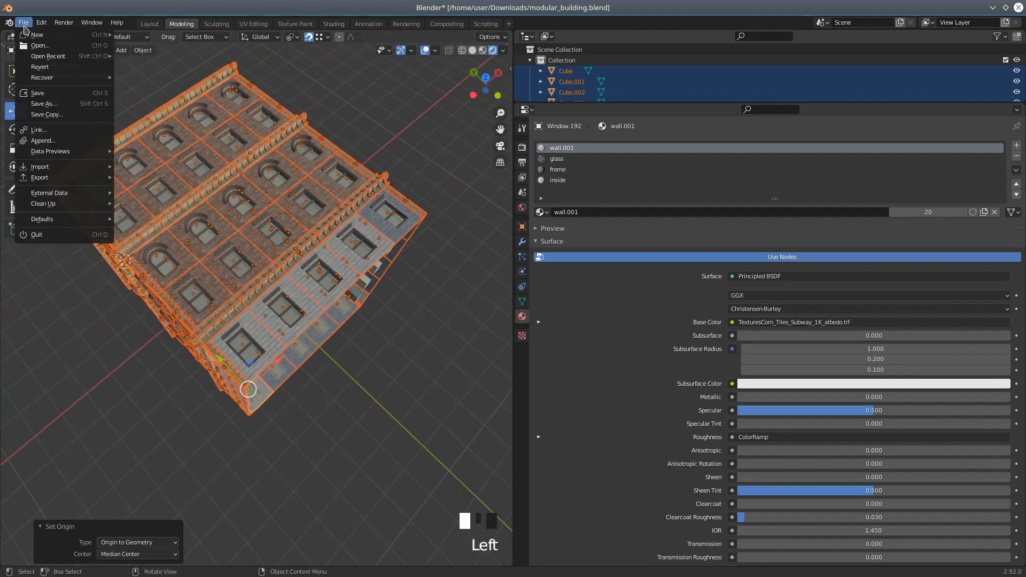
left_click(39, 94)
Examine the tile scale and shading of the lowest-floor corner panel against its neighbours, up close and from the front
middle_click_drag(137, 195, 198, 163)
middle_click_drag(217, 261, 313, 230, "shift")
scroll(255, 296, "down", 2)
middle_click_drag(252, 314, 277, 180)
middle_click_drag(228, 313, 285, 230, "shift")
scroll(318, 376, "up", 3)
middle_click_drag(345, 372, 262, 342)
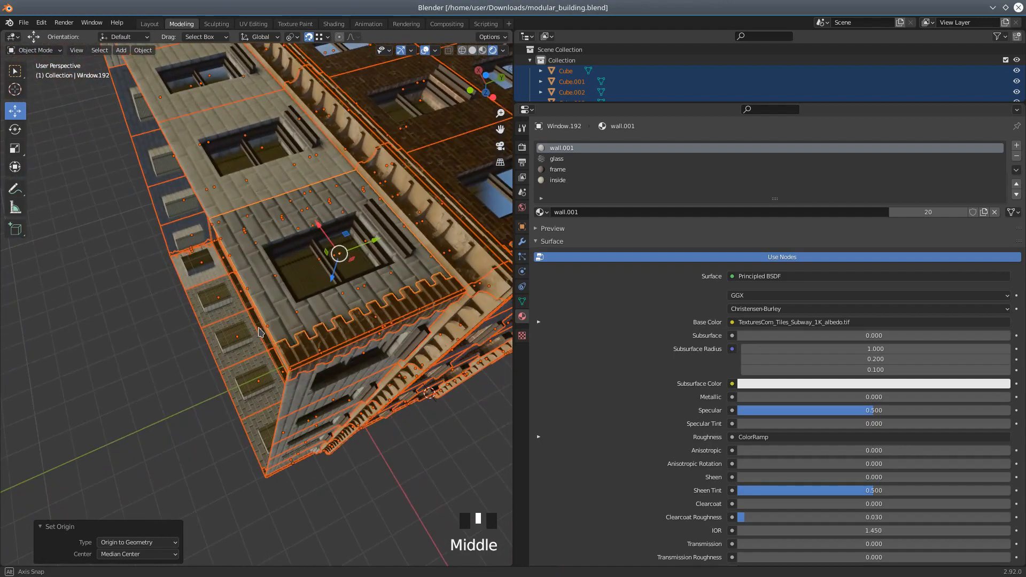
scroll(261, 341, "up", 1)
scroll(260, 341, "up", 1)
scroll(261, 341, "down", 1)
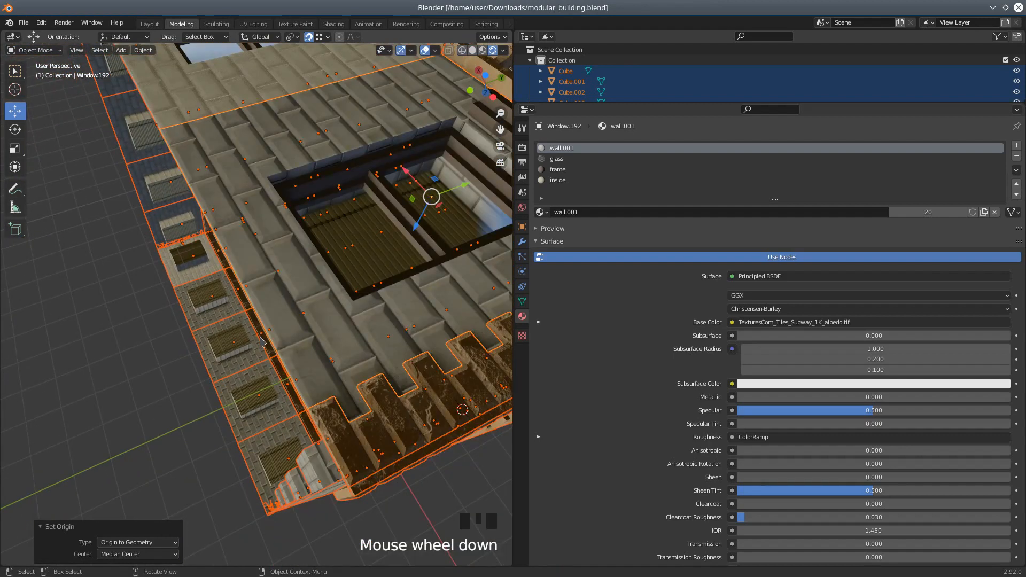
scroll(261, 341, "down", 1)
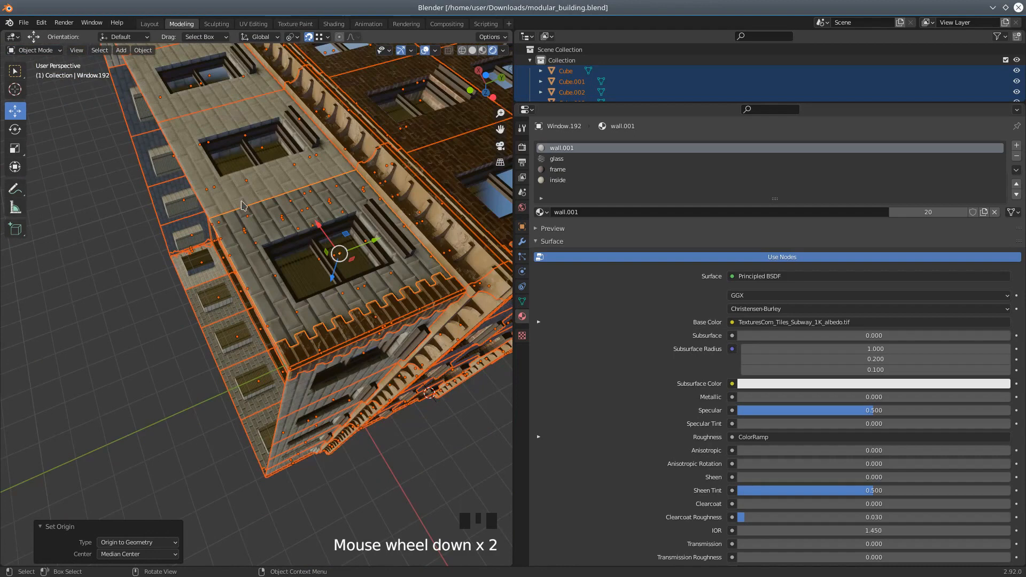
middle_click_drag(254, 231, 252, 270)
scroll(286, 271, "down", 2)
scroll(252, 271, "down", 1)
middle_click_drag(244, 227, 287, 259)
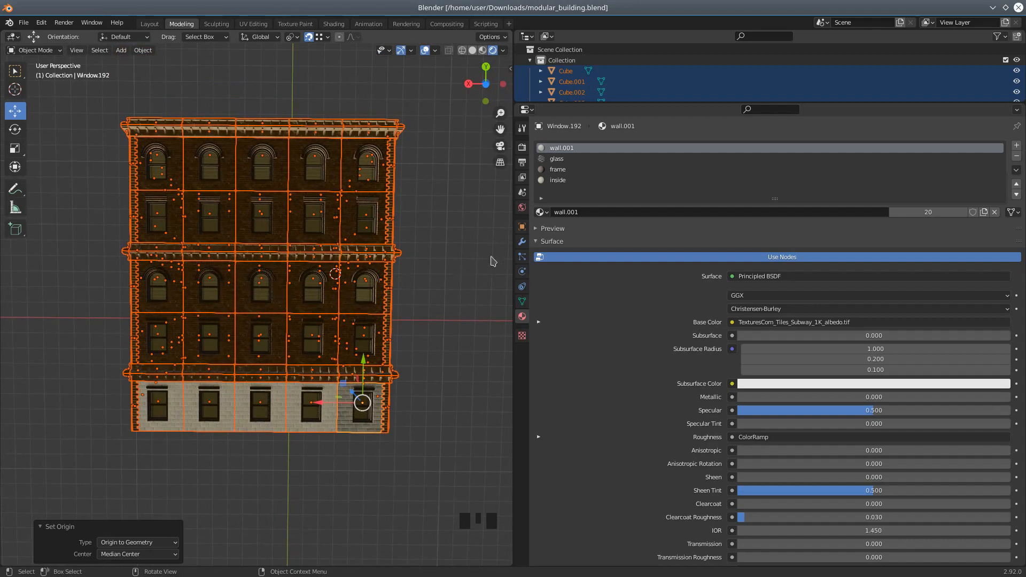
Widen the 3D viewport by narrowing the properties area and deselect all objects
left_click_drag(512, 242, 807, 248)
scroll(583, 308, "down", 2)
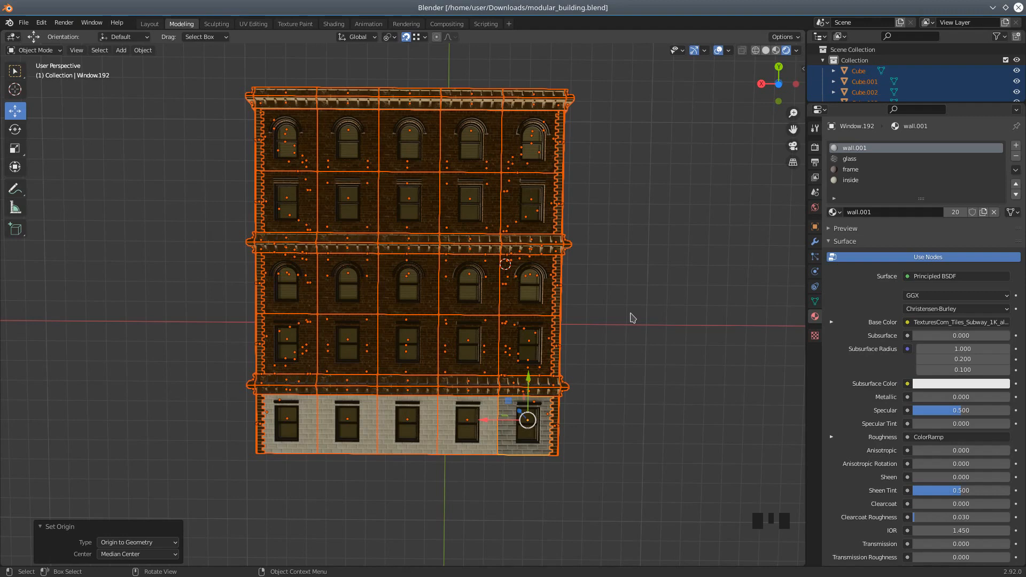
middle_click_drag(652, 166, 672, 211)
left_click(636, 172)
scroll(671, 212, "down", 2)
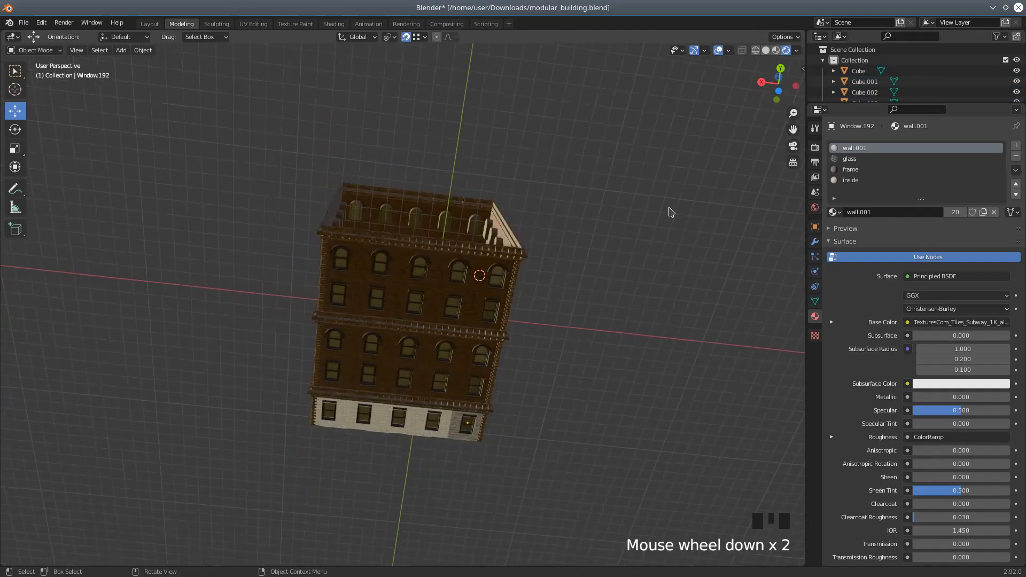